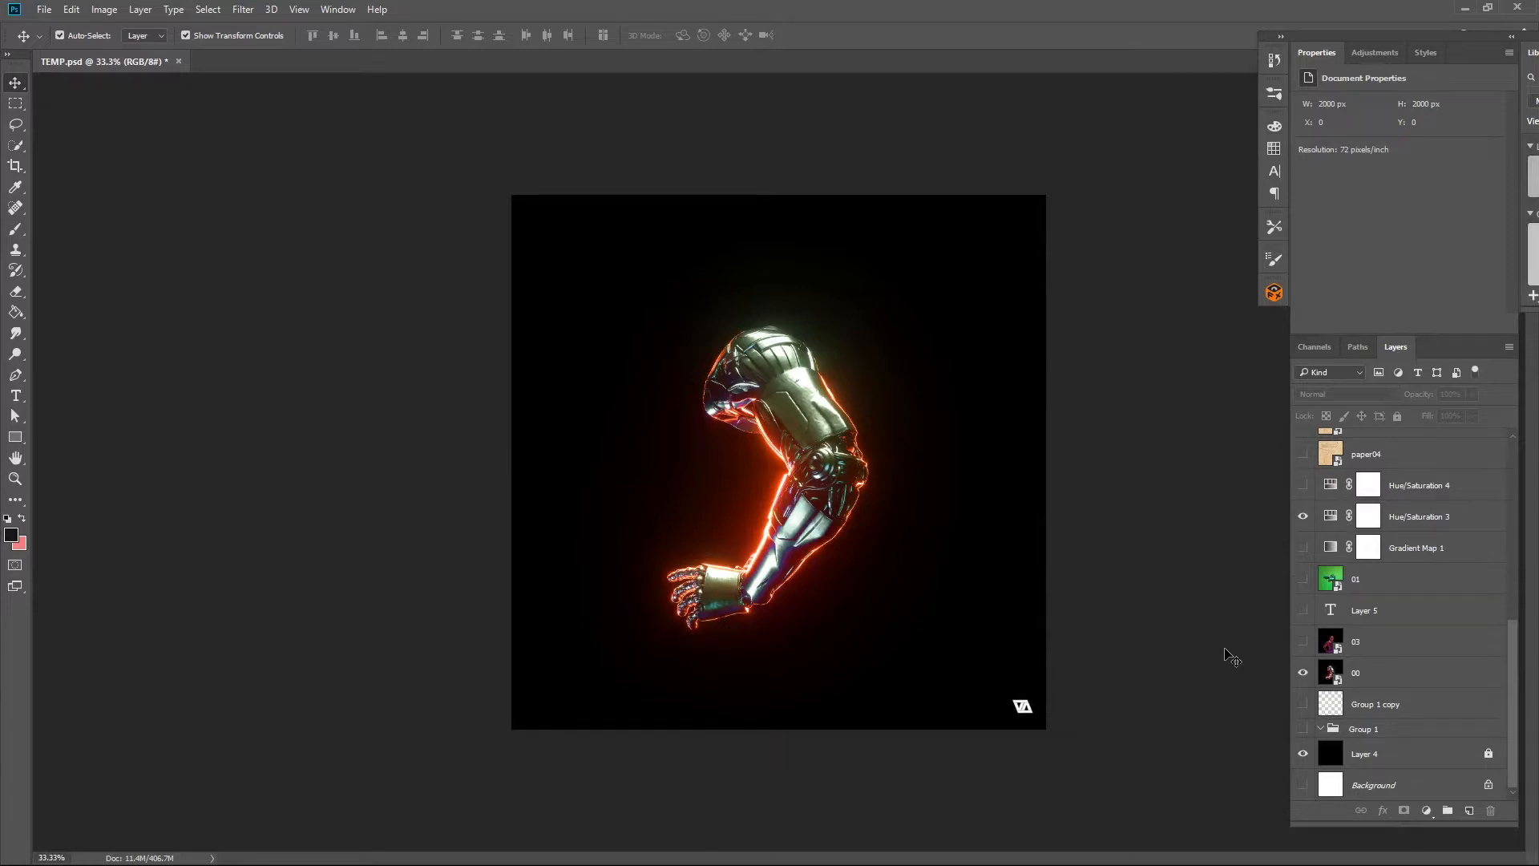
- Add the text "Chromed cyberarm with a recorder. Sandevistan boost. Two cyberoptics with IR, Low Lite, Enhancement, Boosted Reflexes." near the canvas's top edge
key("t")
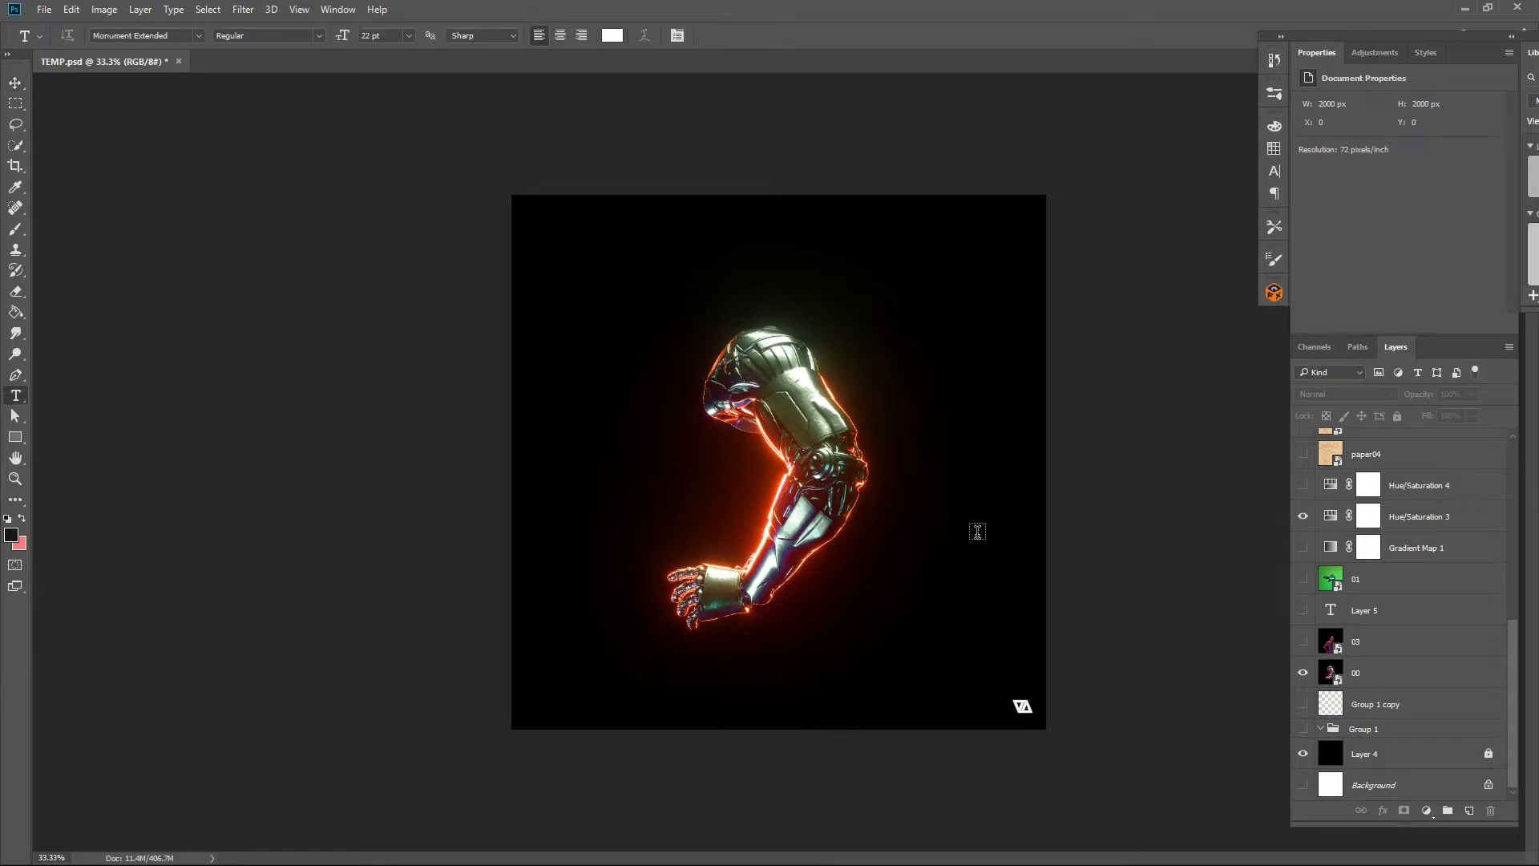
left_click(605, 251)
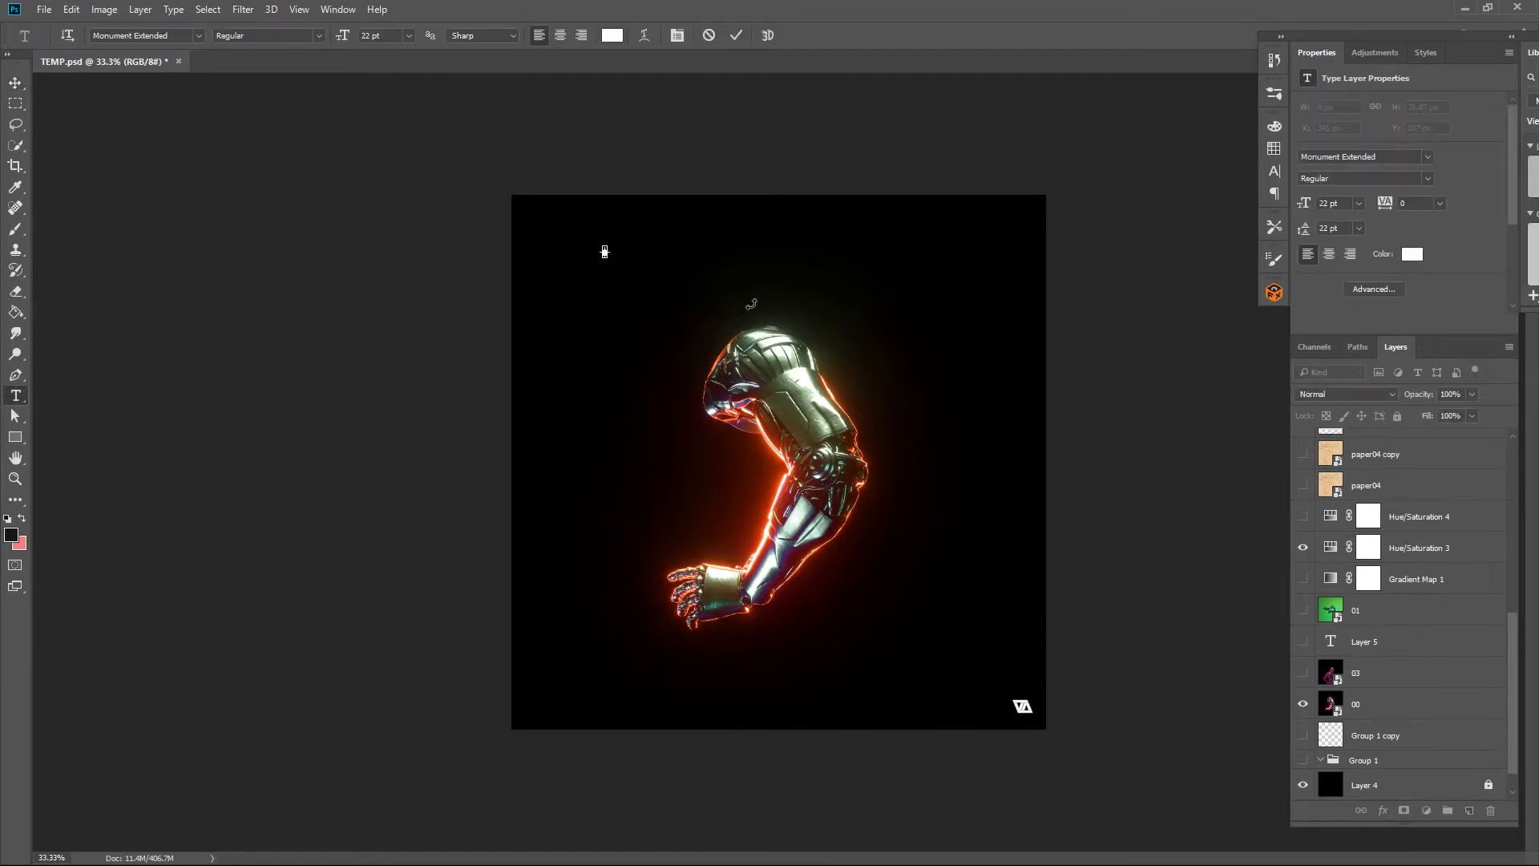
type("Chromed cyberarm with a recorder. Sandevistan boost. Two cyberoptics with IR. Low Lite. Enhancement.")
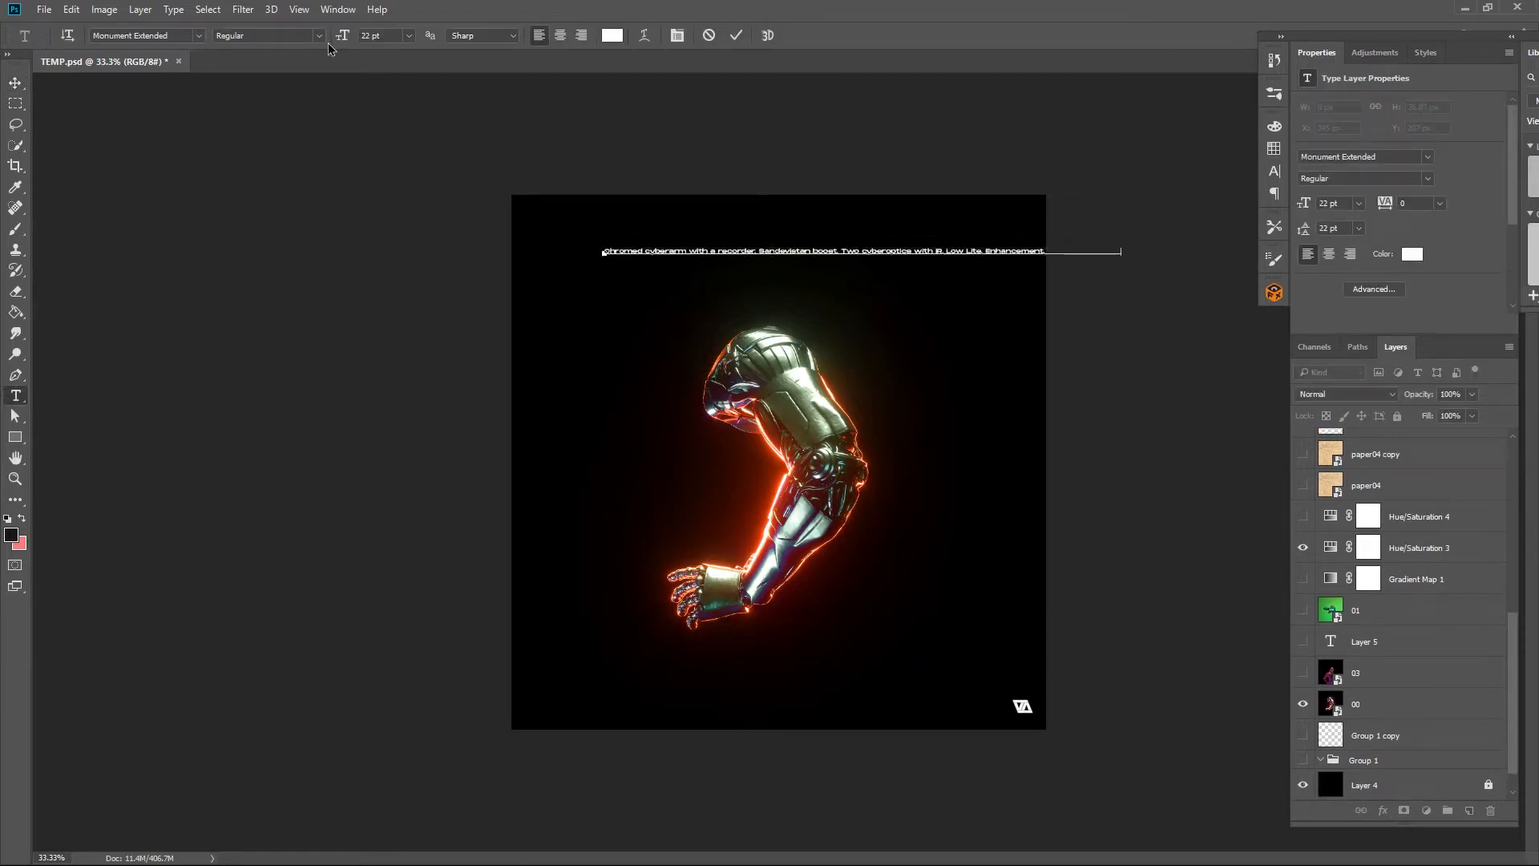
left_click(15, 82)
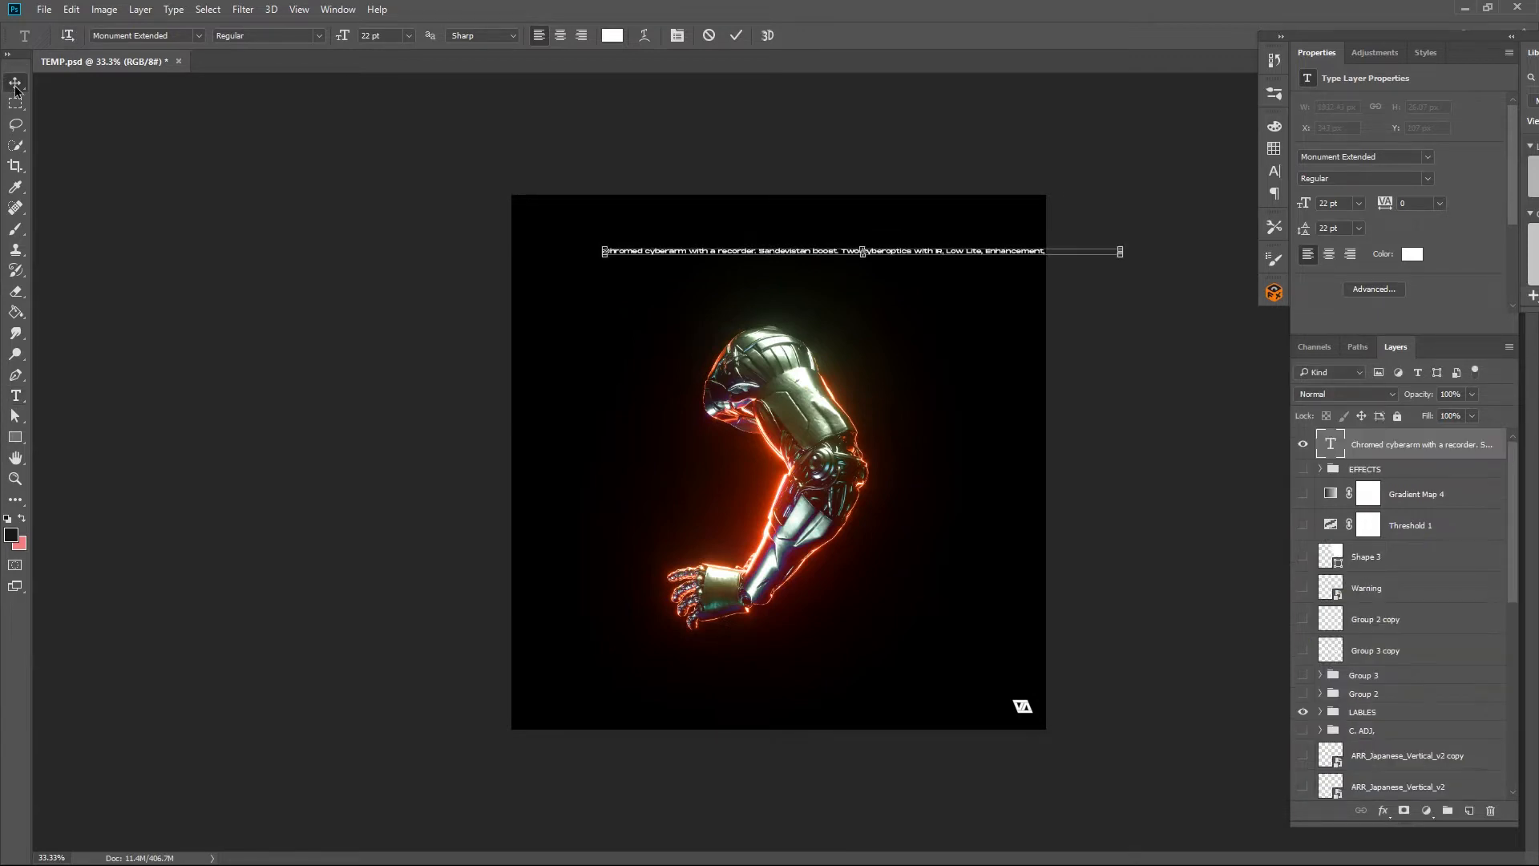
- Break the description into two lines before "Two cyberoptics" and centre the text block just above the arm
key("t")
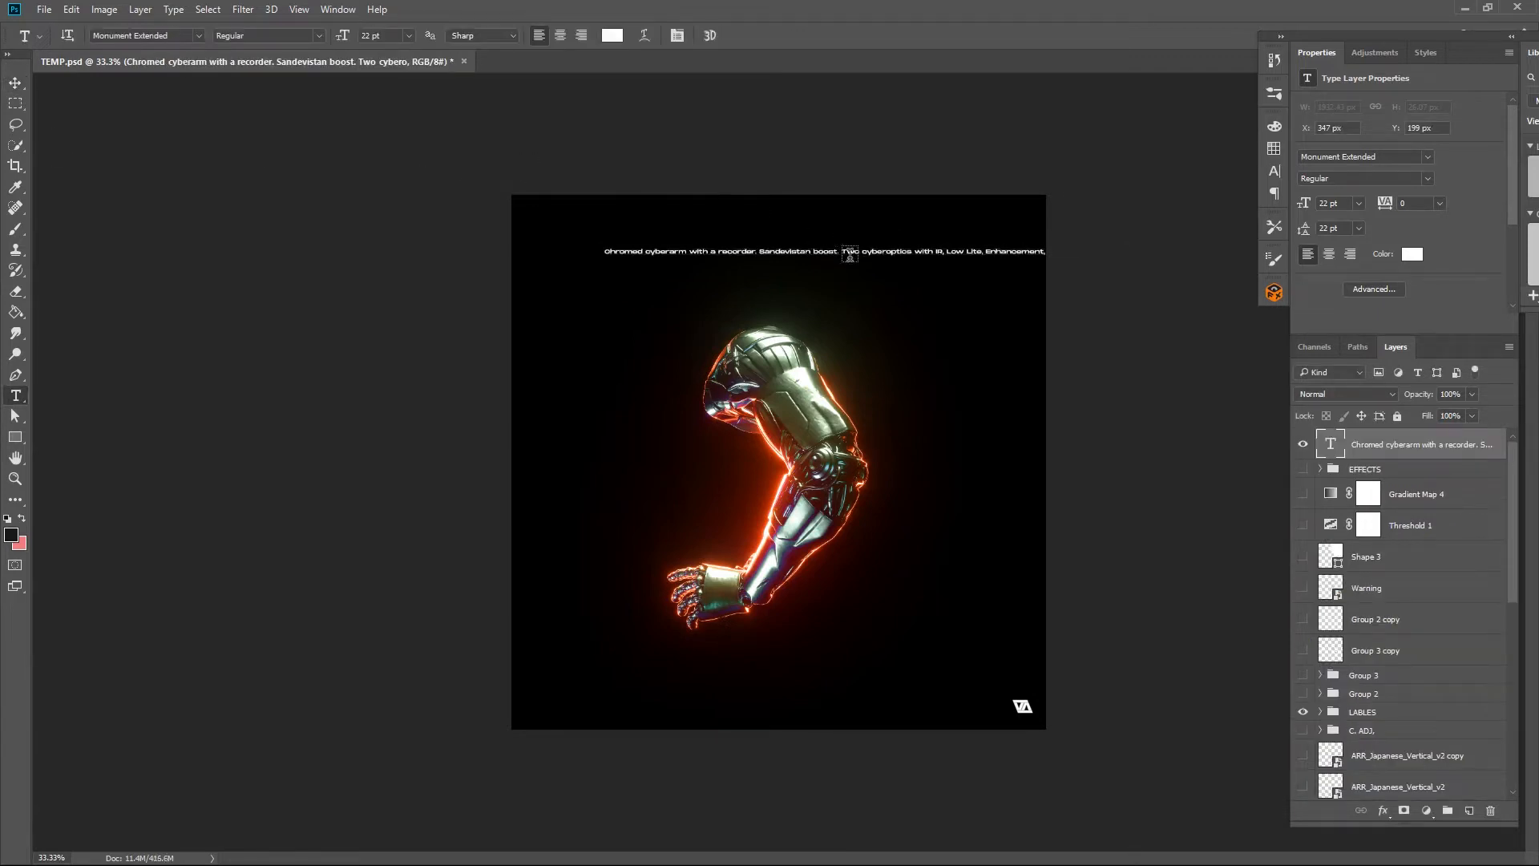
left_click(850, 251)
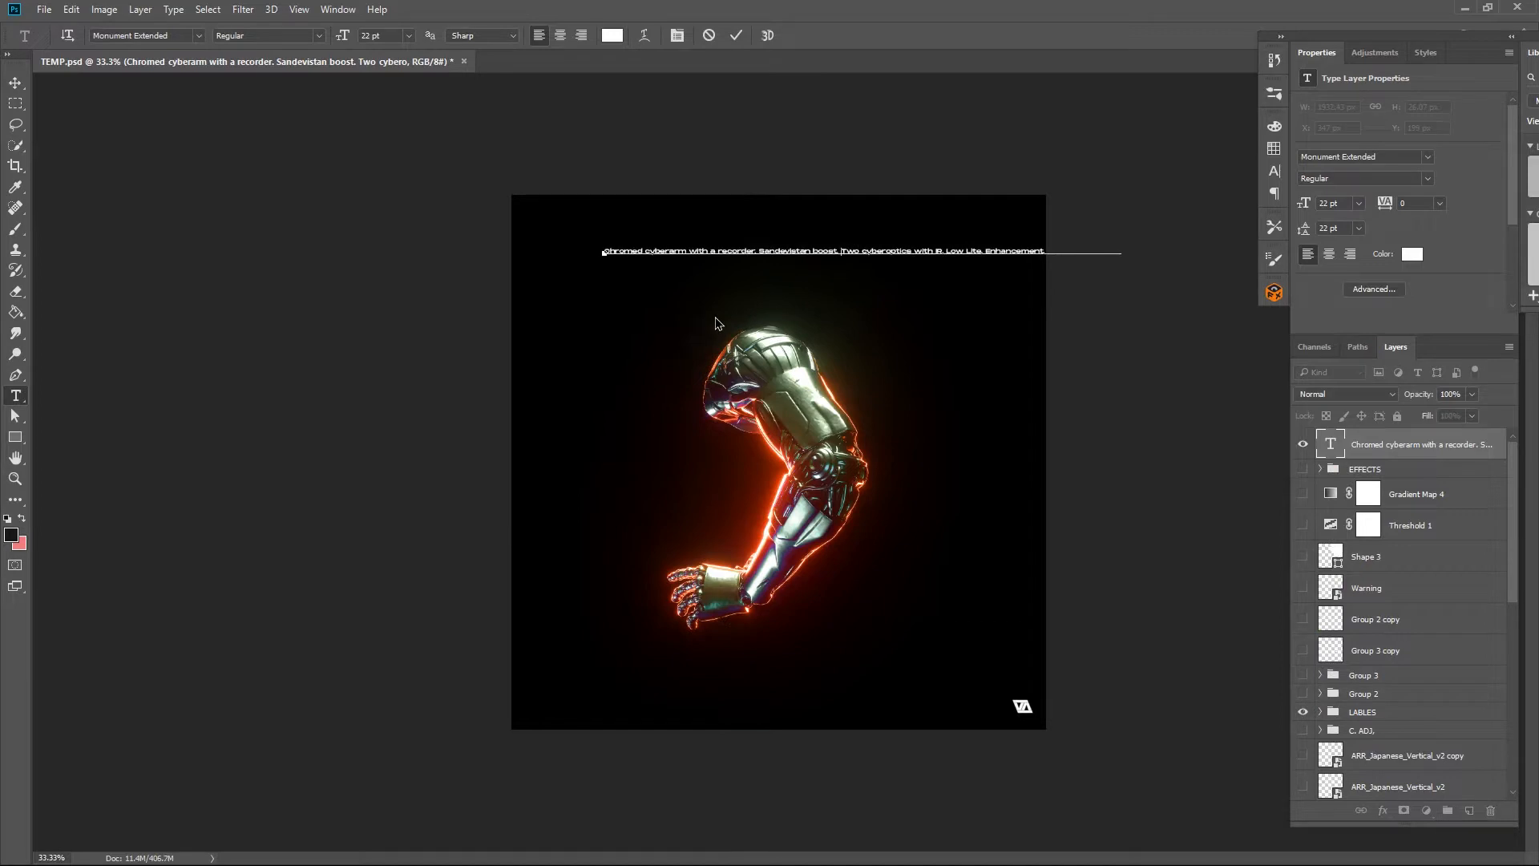
key("Return")
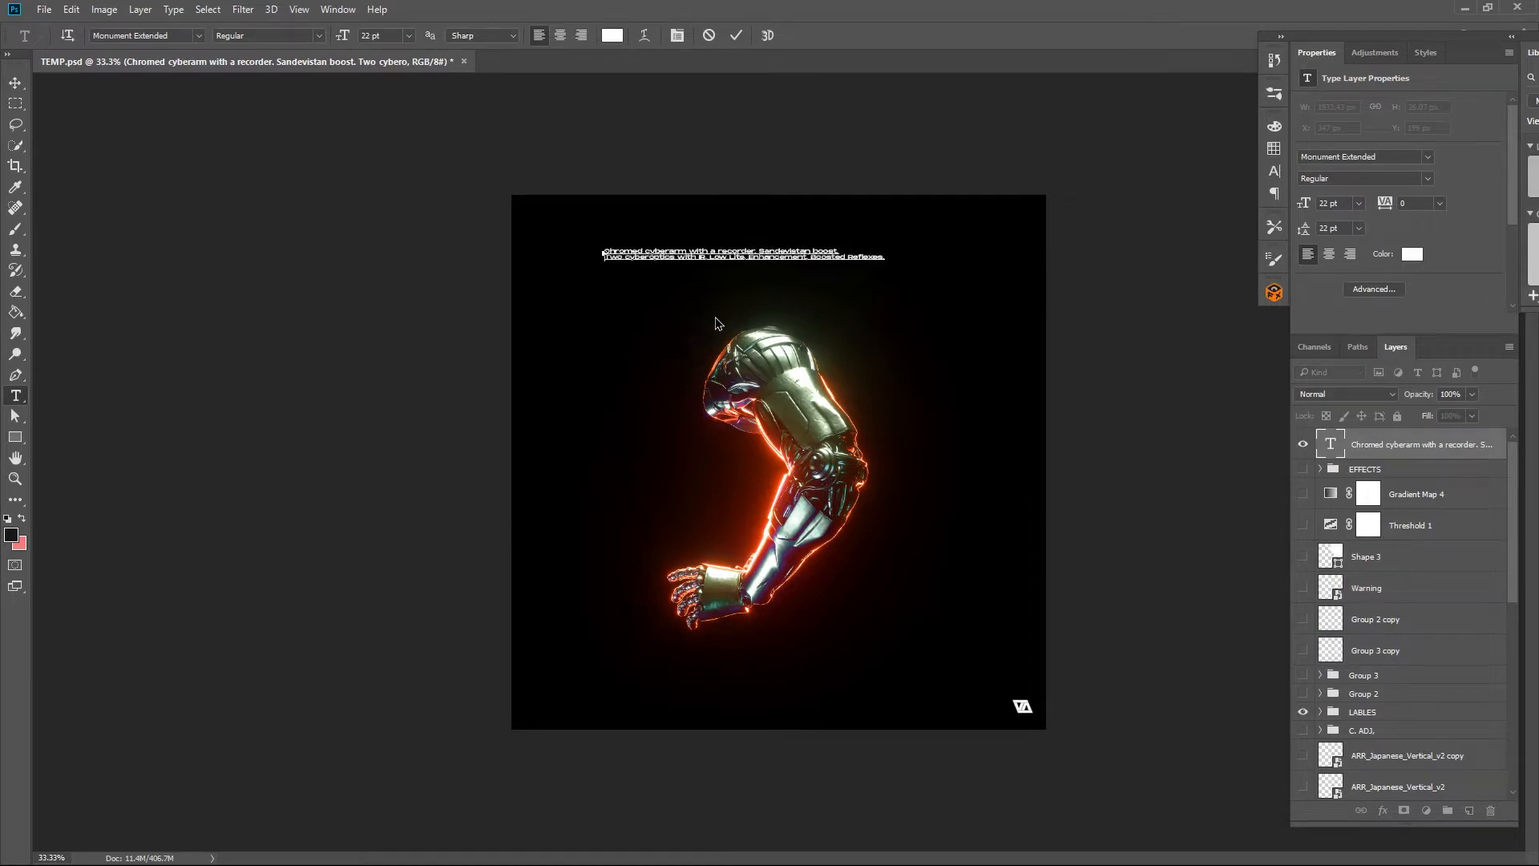
key("BackSpace")
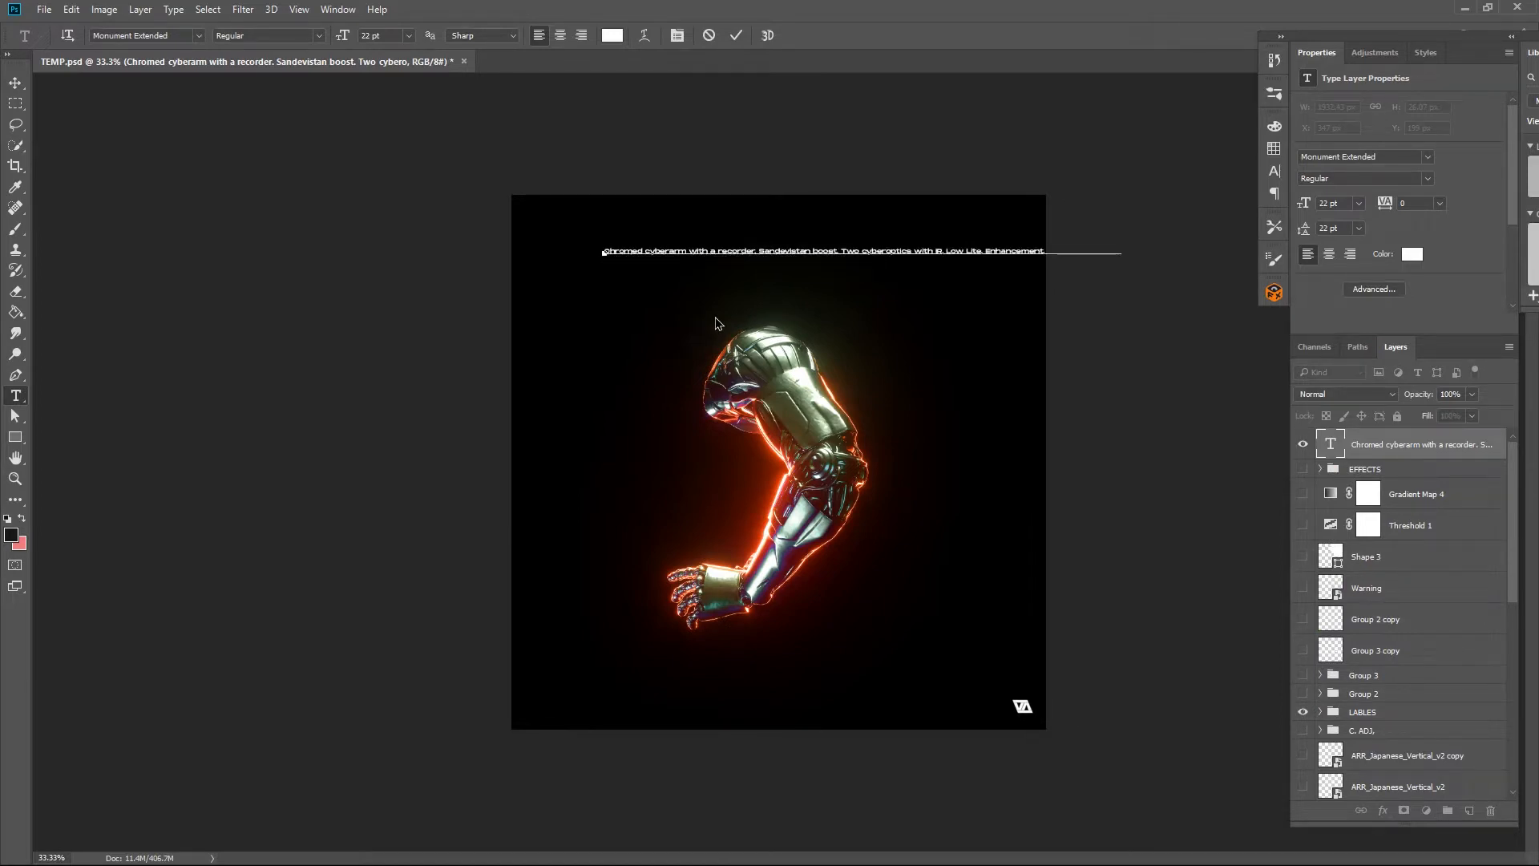
key("Return")
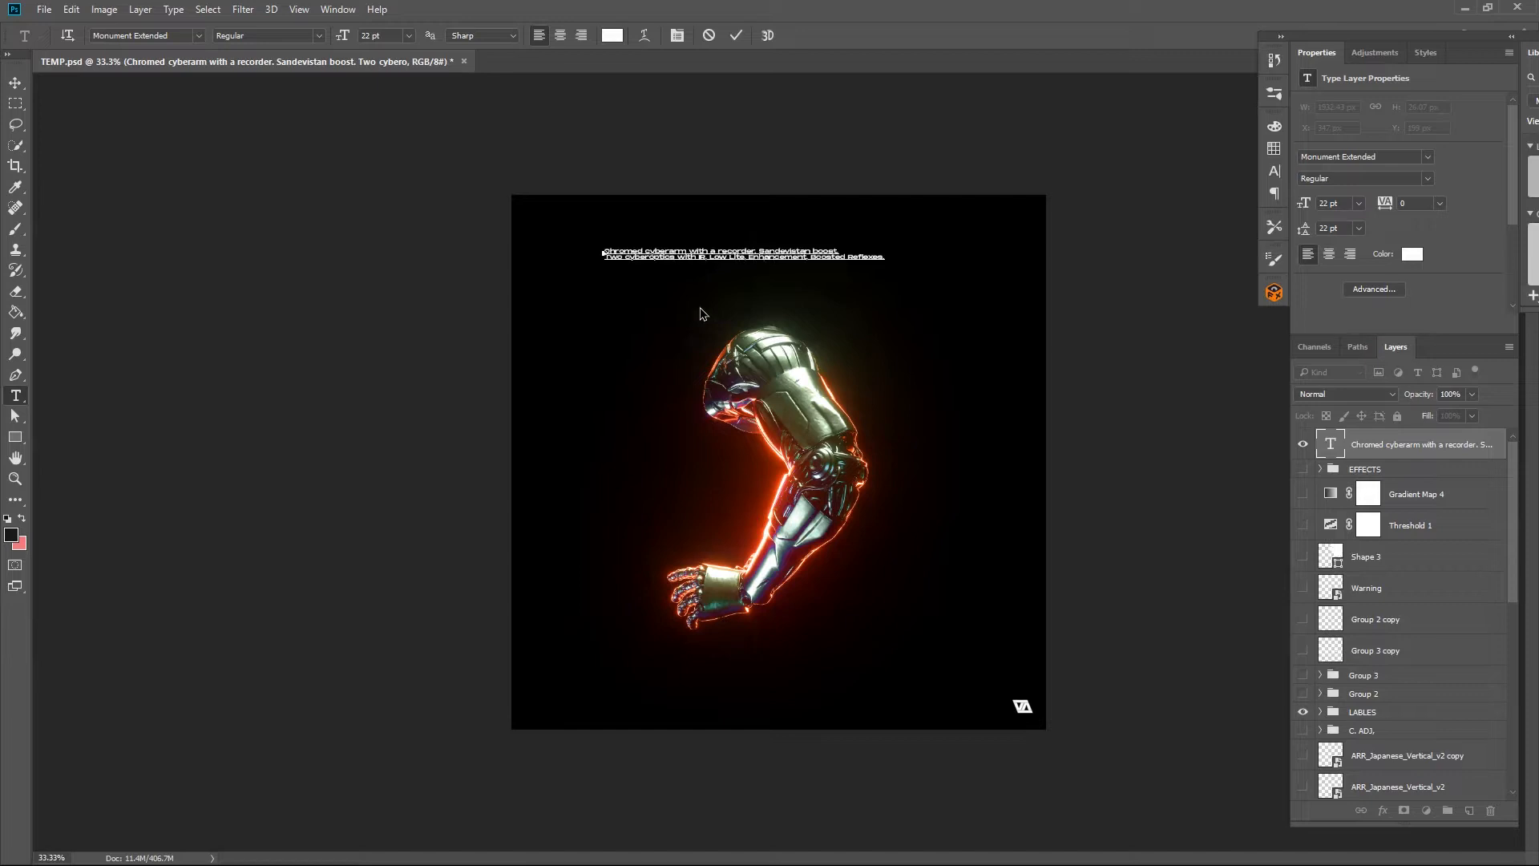
left_click(17, 83)
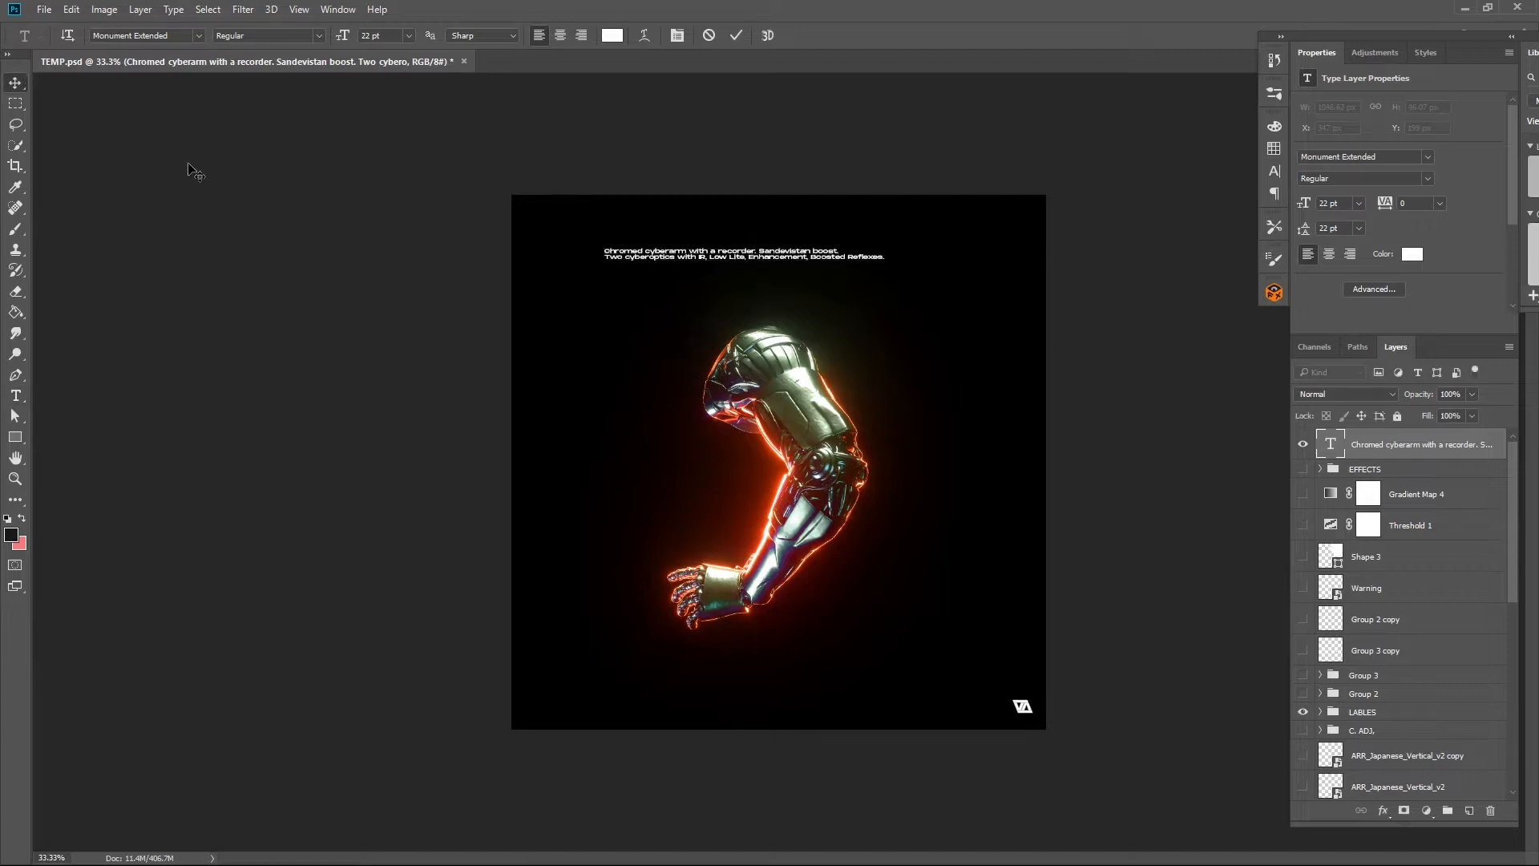
left_click_drag(707, 260, 741, 314)
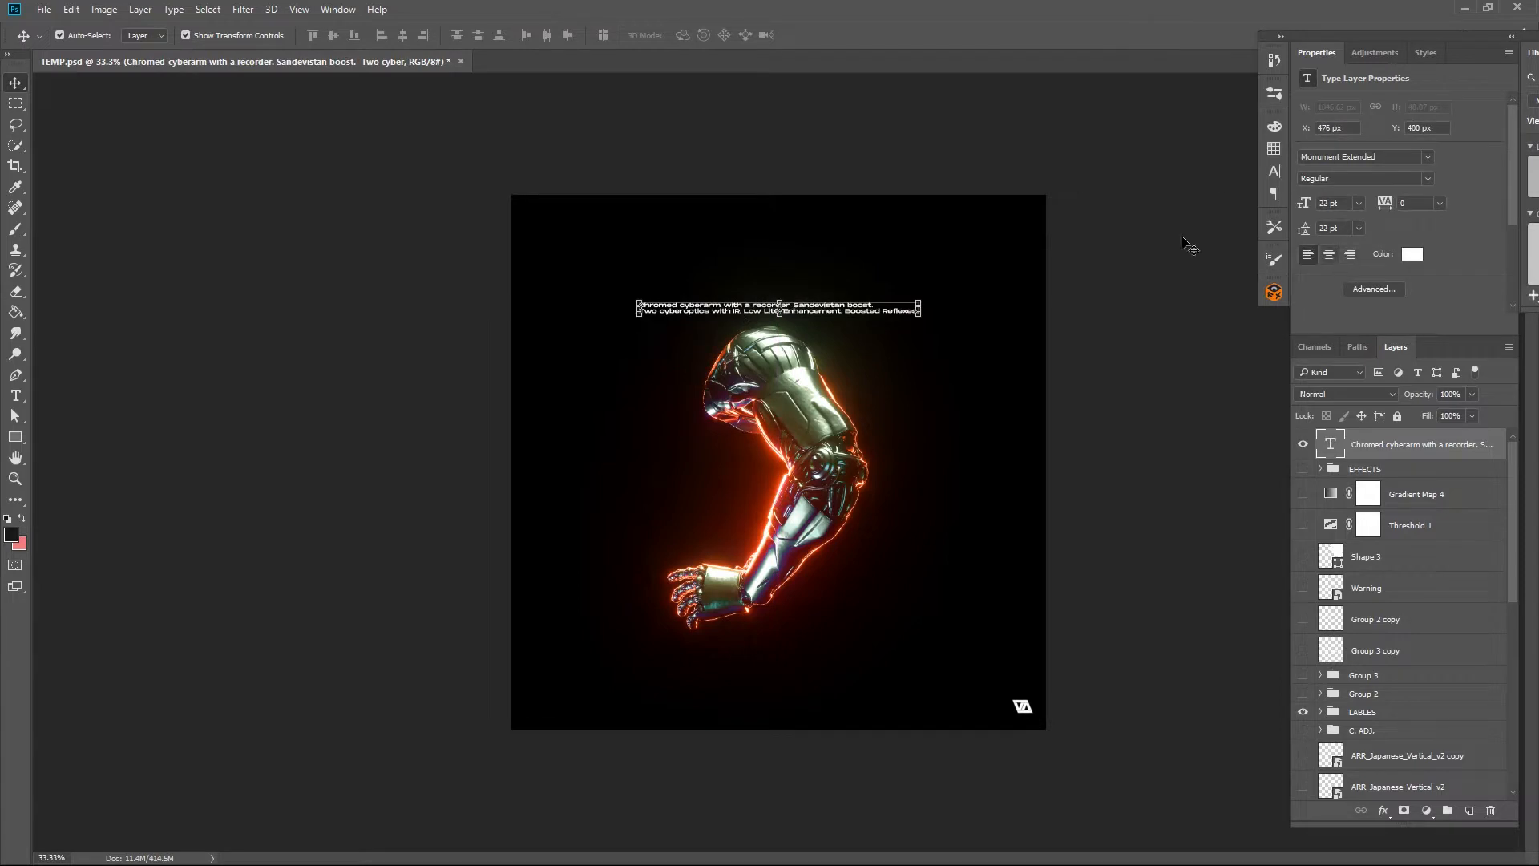
left_click(191, 324)
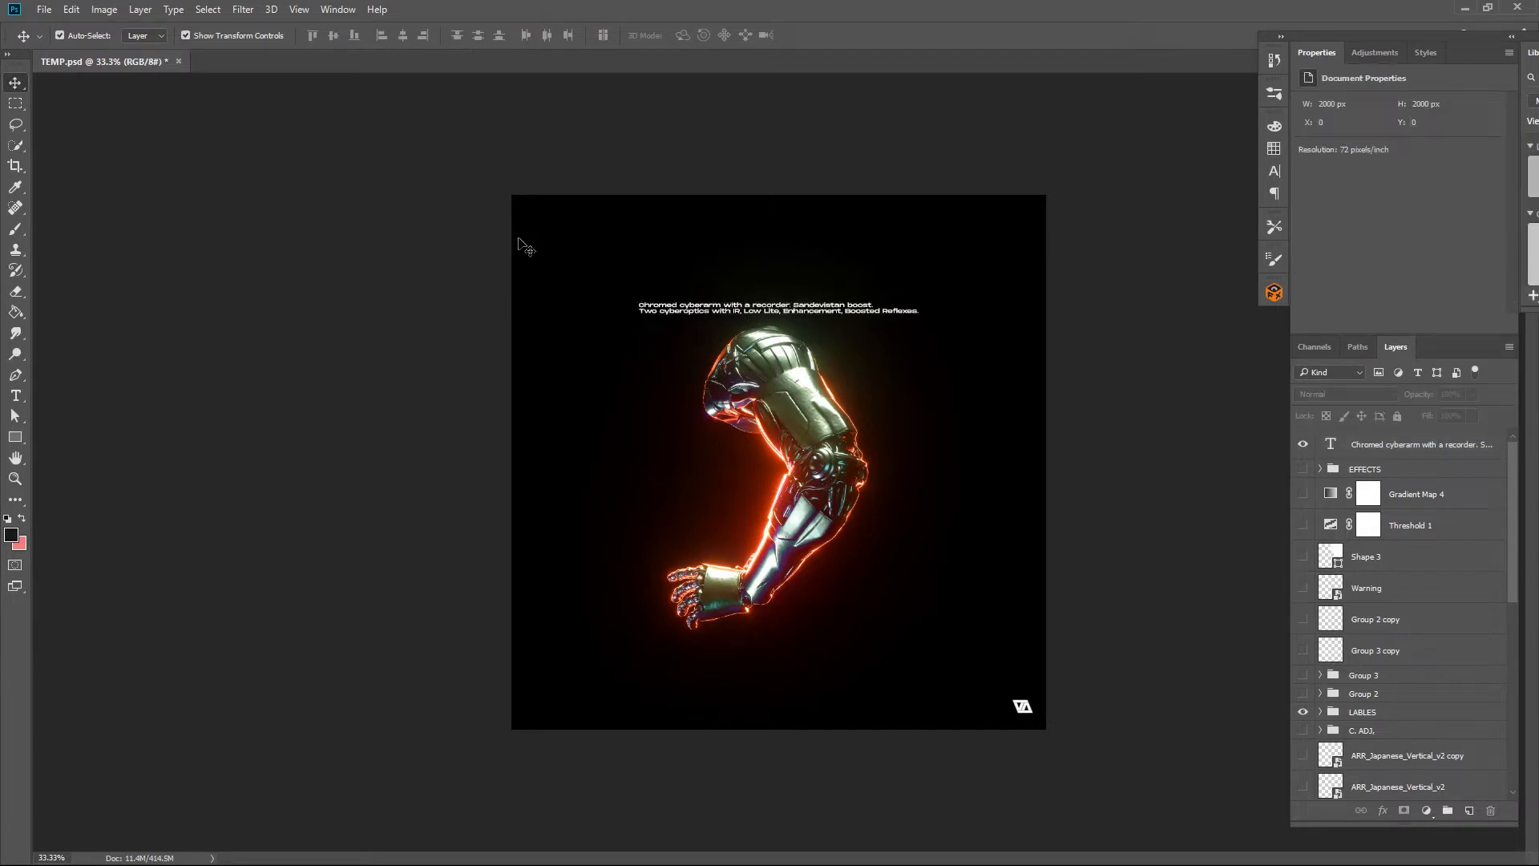
- Add a separate text layer reading "CYBERWARE" near the upper-left corner of the canvas
key("t")
left_click(555, 234)
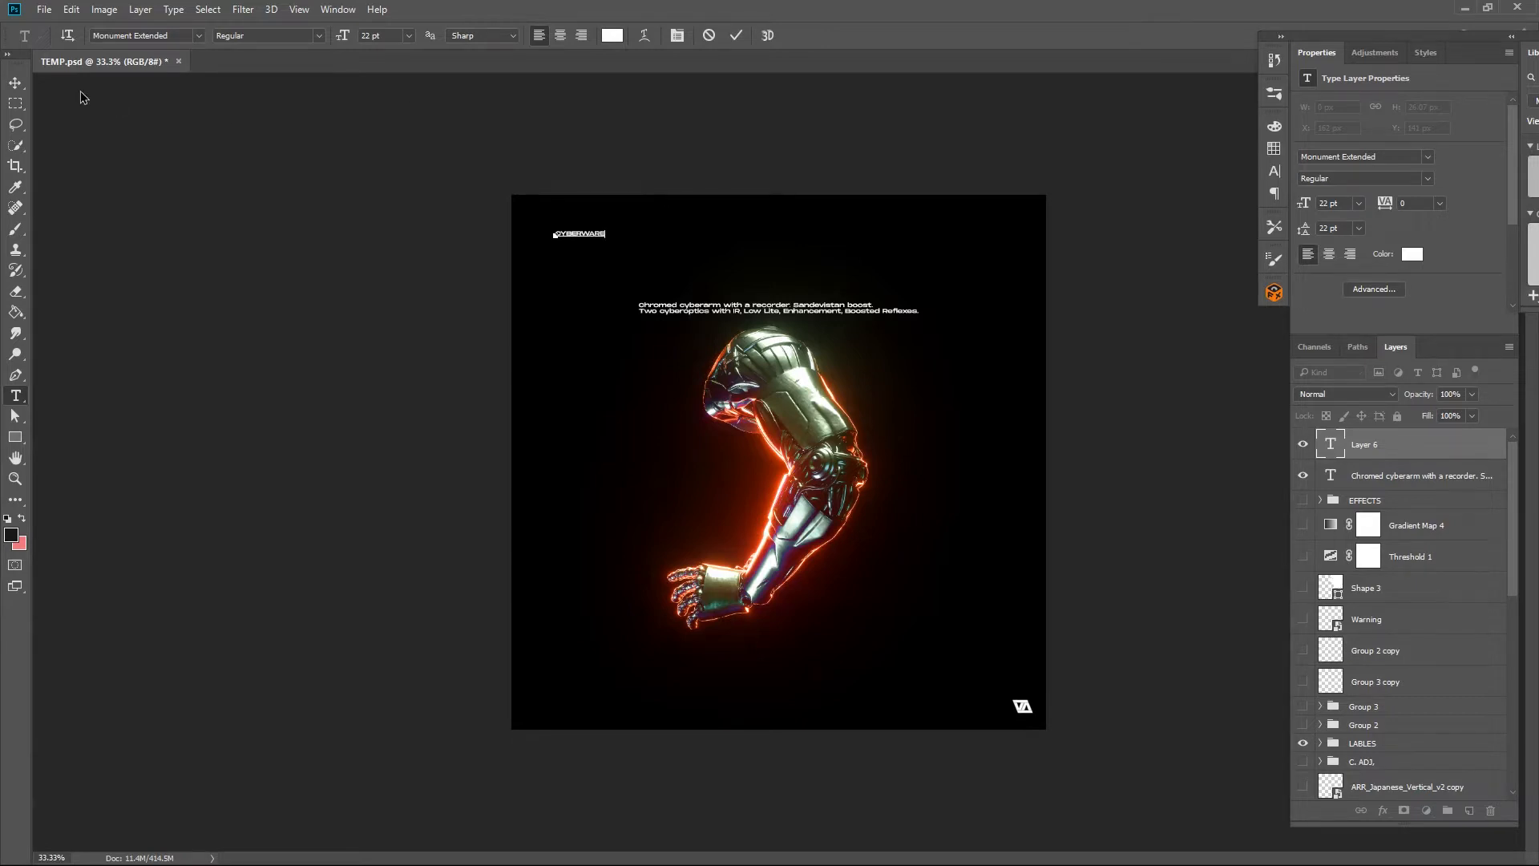
left_click(15, 82)
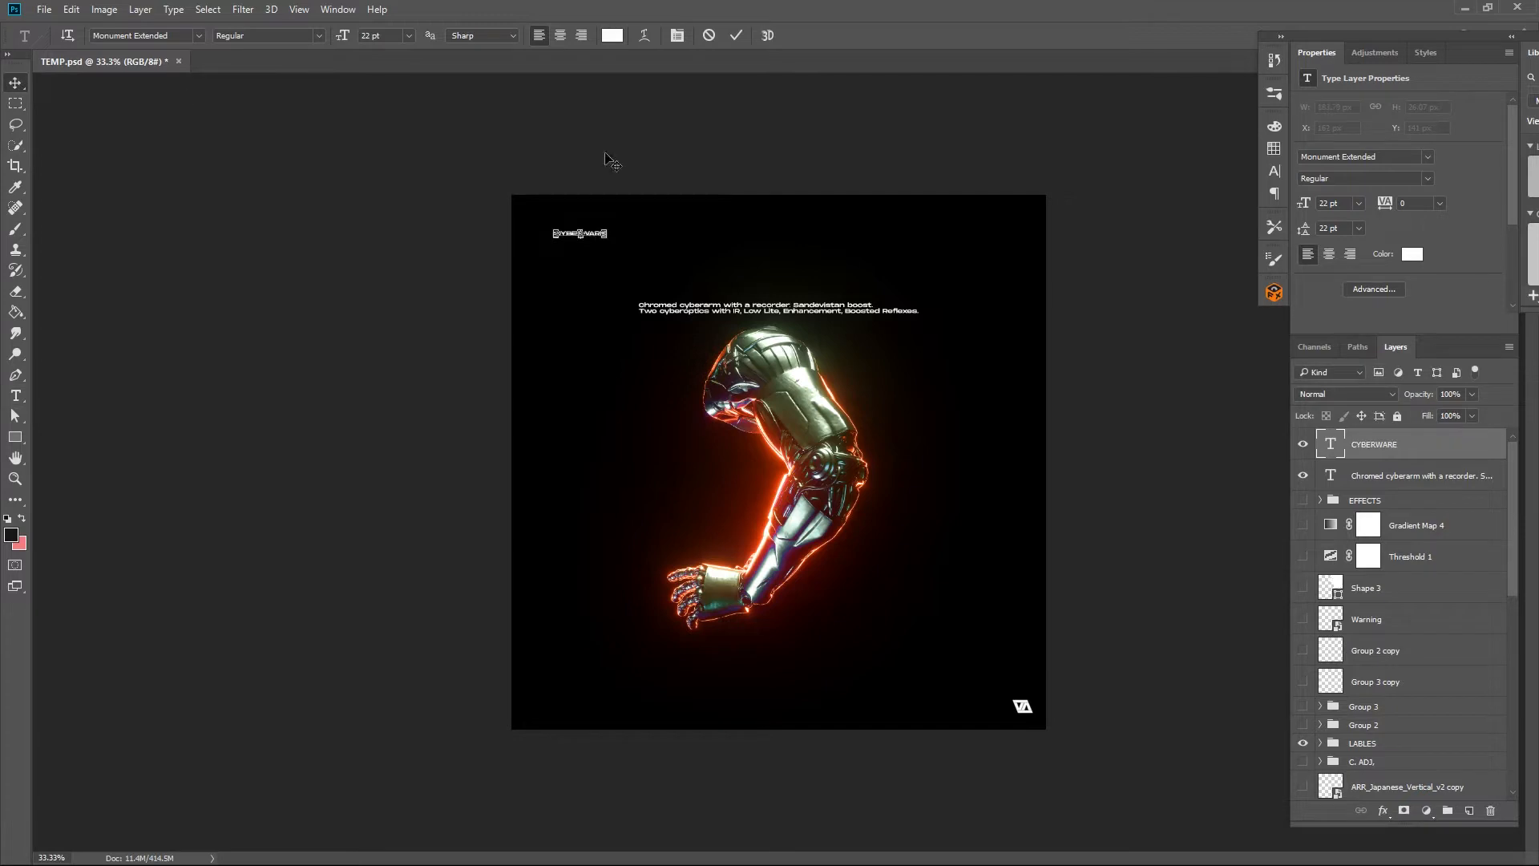
- Try the CYBERWARE text at 25 pt with tracking values of 5, 10, 100 and 200
left_click(1342, 205)
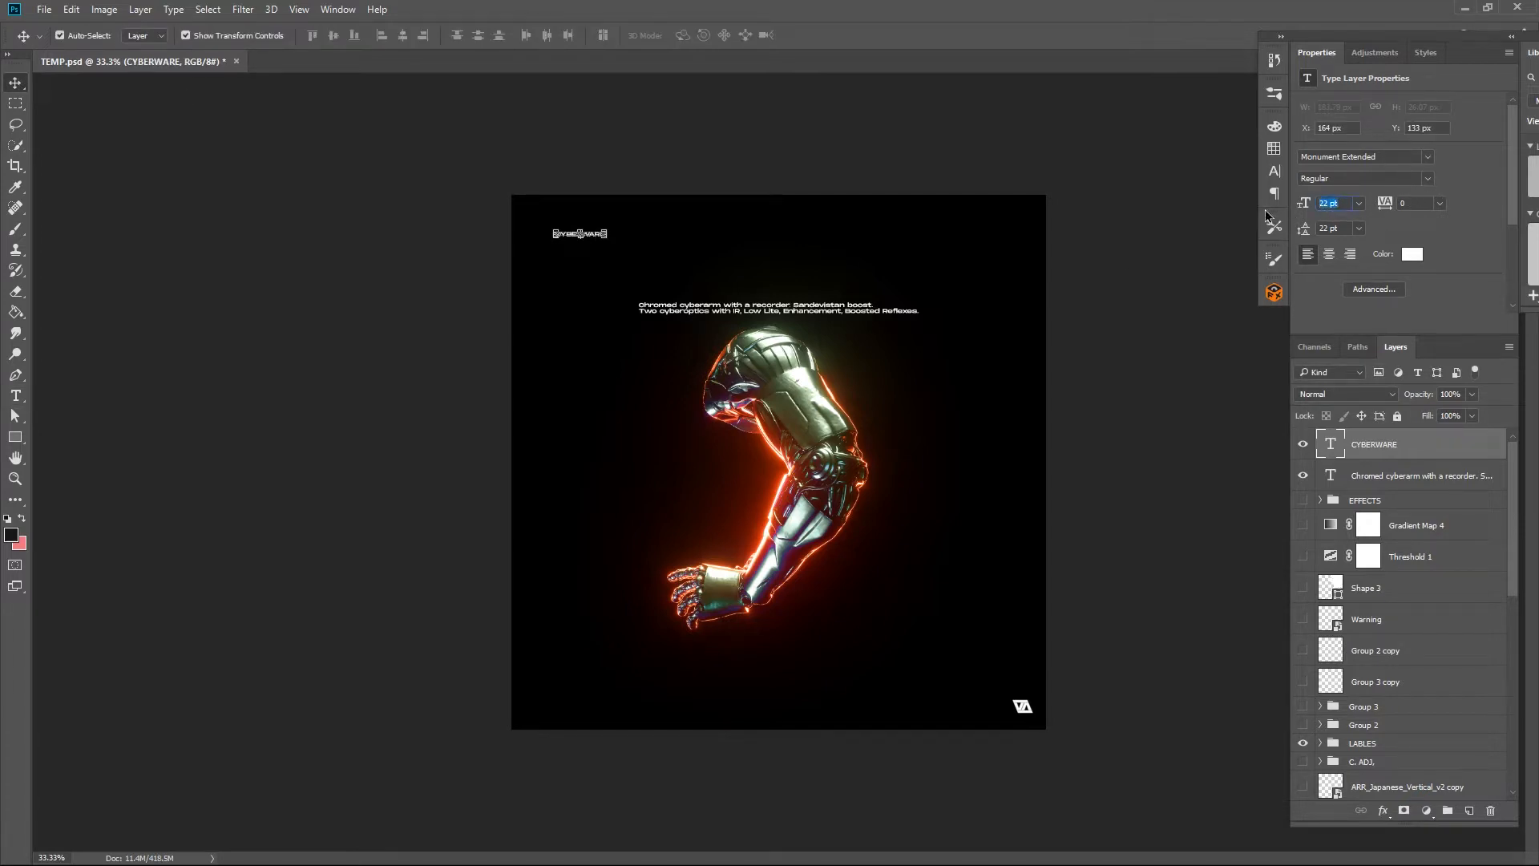
type("25")
key("Return")
left_click(1414, 202)
type("5")
key("Return")
type("10")
key("Return")
type("100")
key("Return")
type("200")
key("Return")
- Widen the tracking of the CYBERWARE text to 300
left_click(1439, 203)
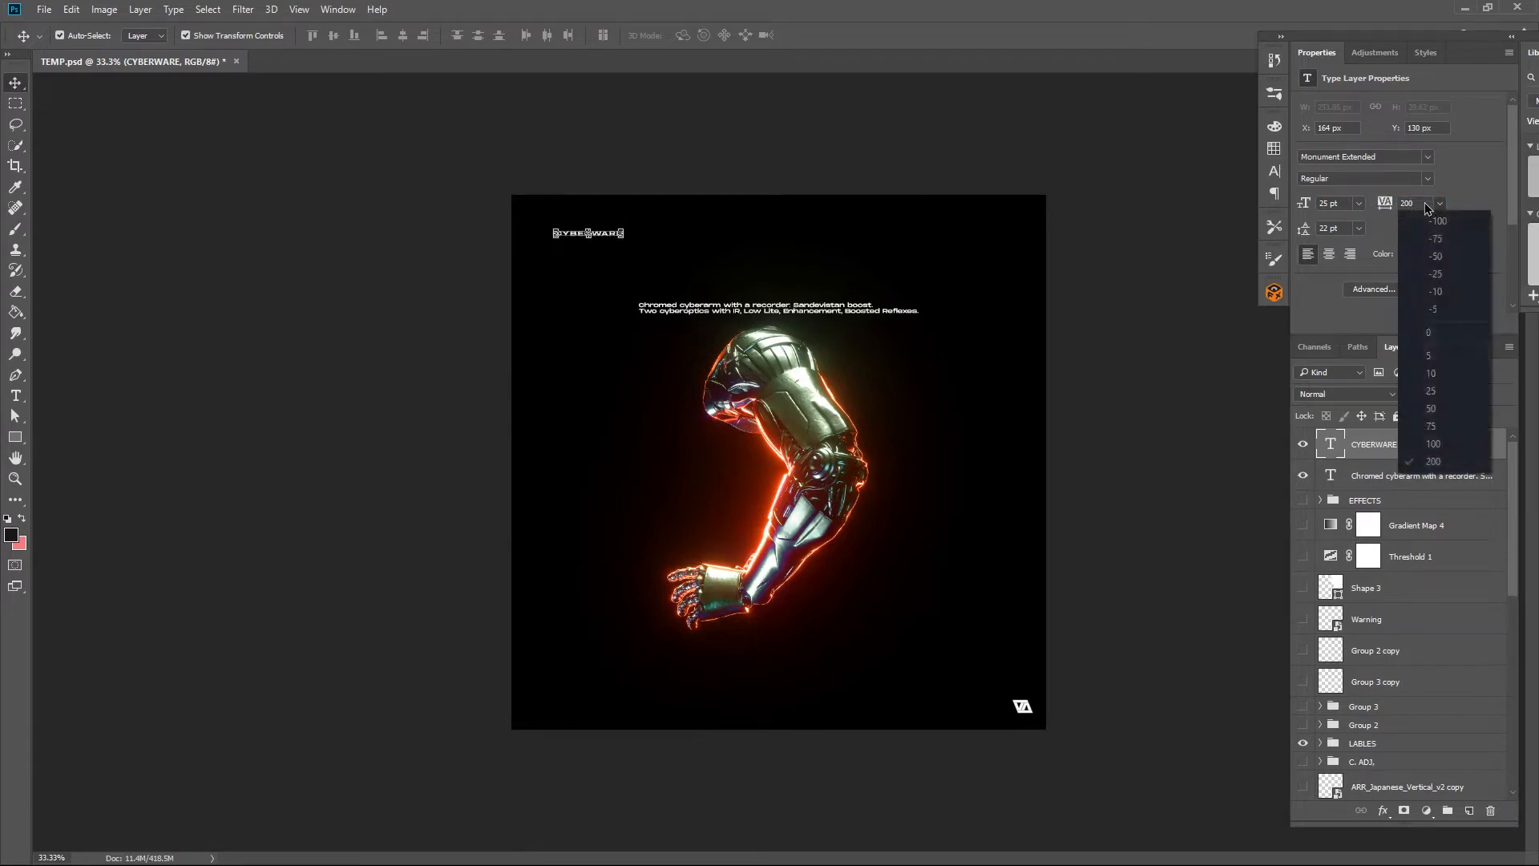
left_click(1426, 202)
left_click(1416, 205)
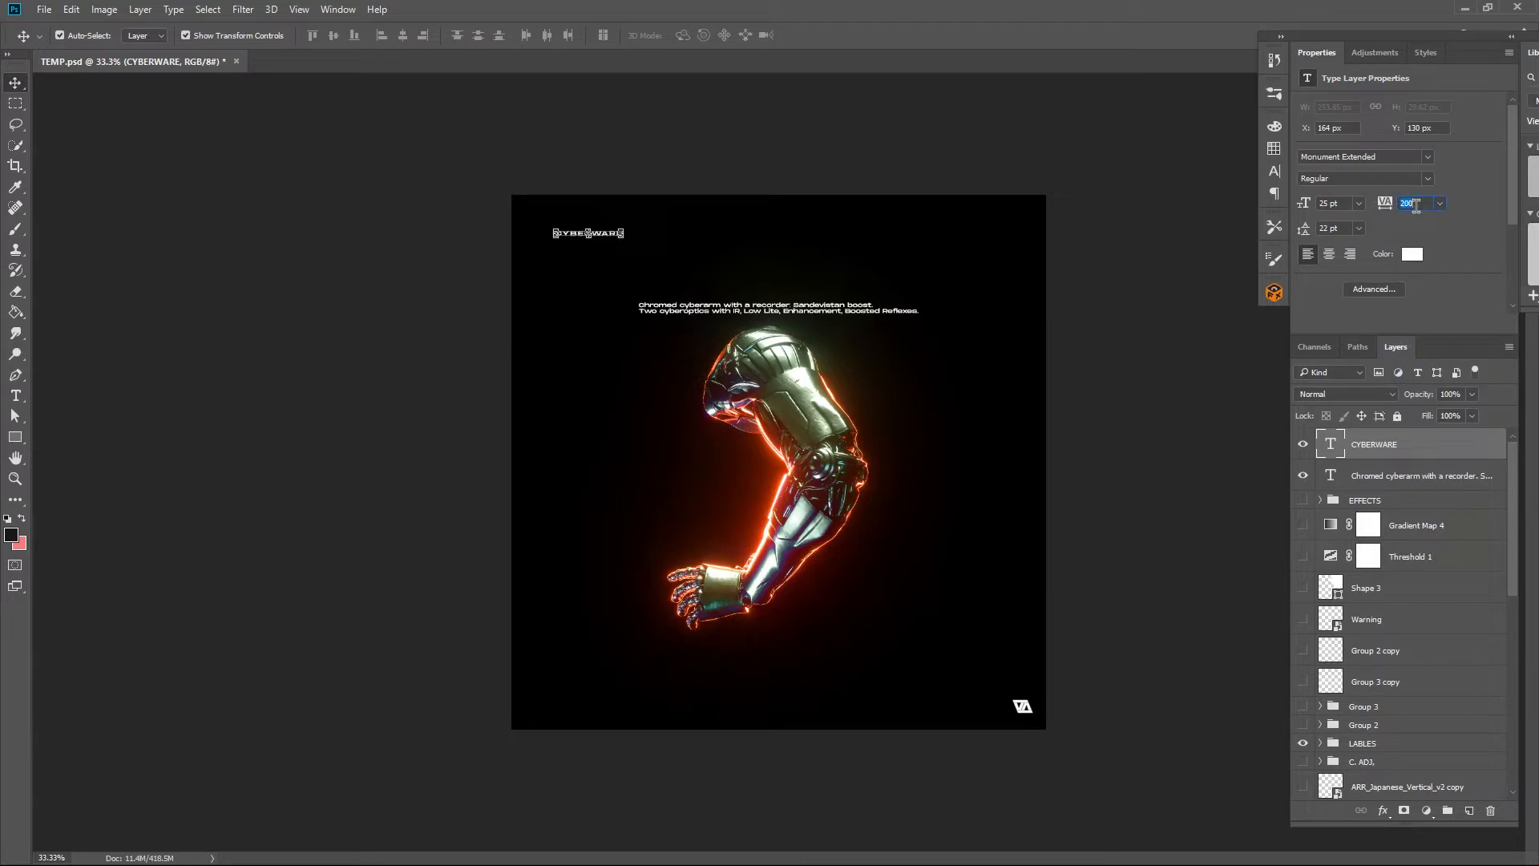
type("300")
key("Return")
- Set the CYBERWARE text size to 20 pt and its tracking to 600
left_click(1330, 203)
type("20")
key("Return")
left_click(1420, 202)
type("5")
type("600")
key("Return")
left_click(314, 202)
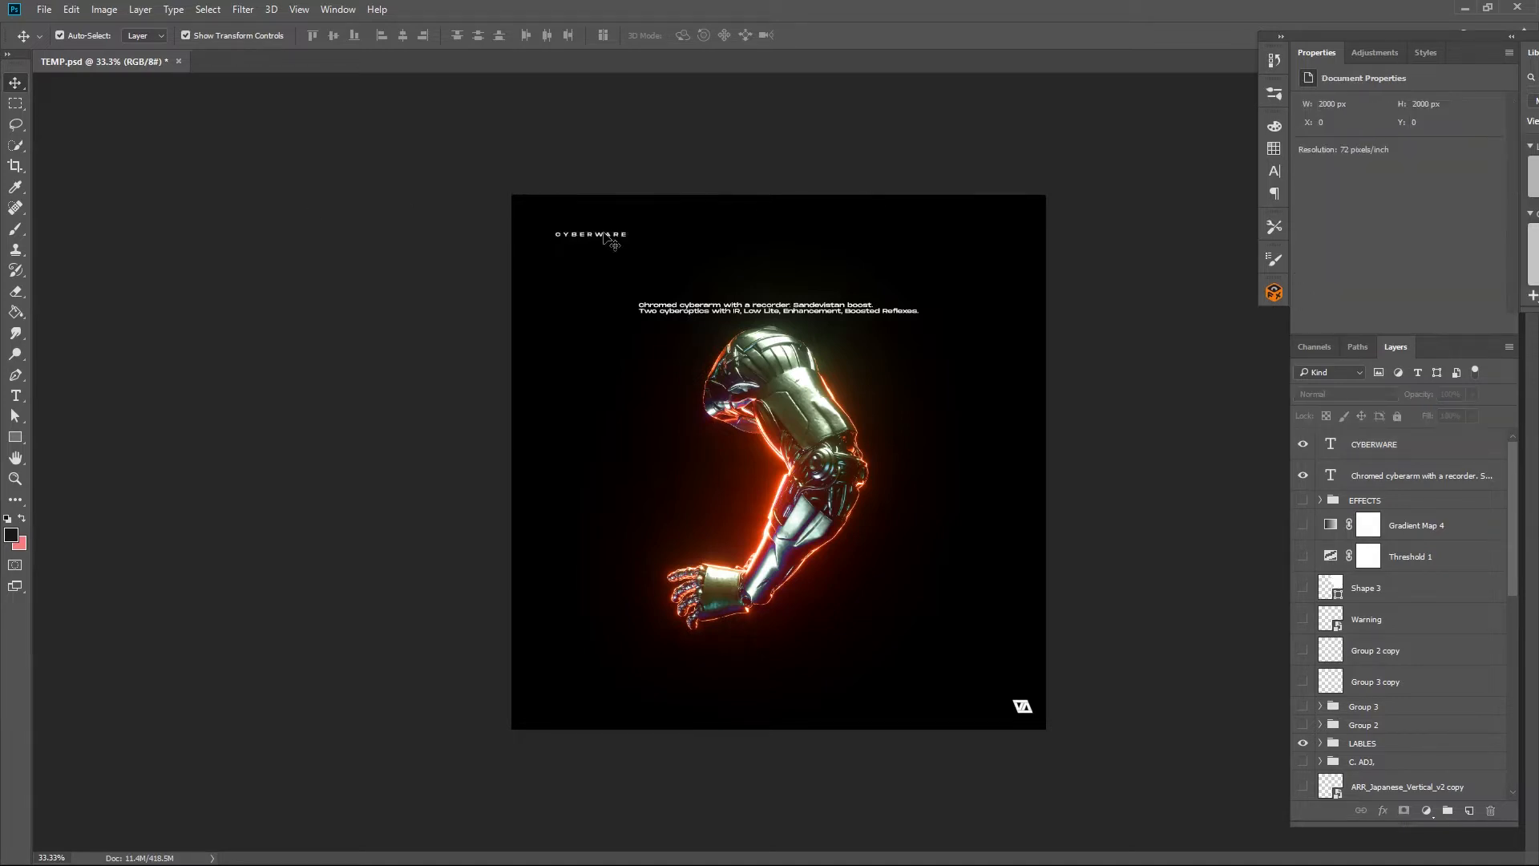
- Lock the arm image layer 00 so that it cannot be moved
left_click_drag(605, 236, 633, 236)
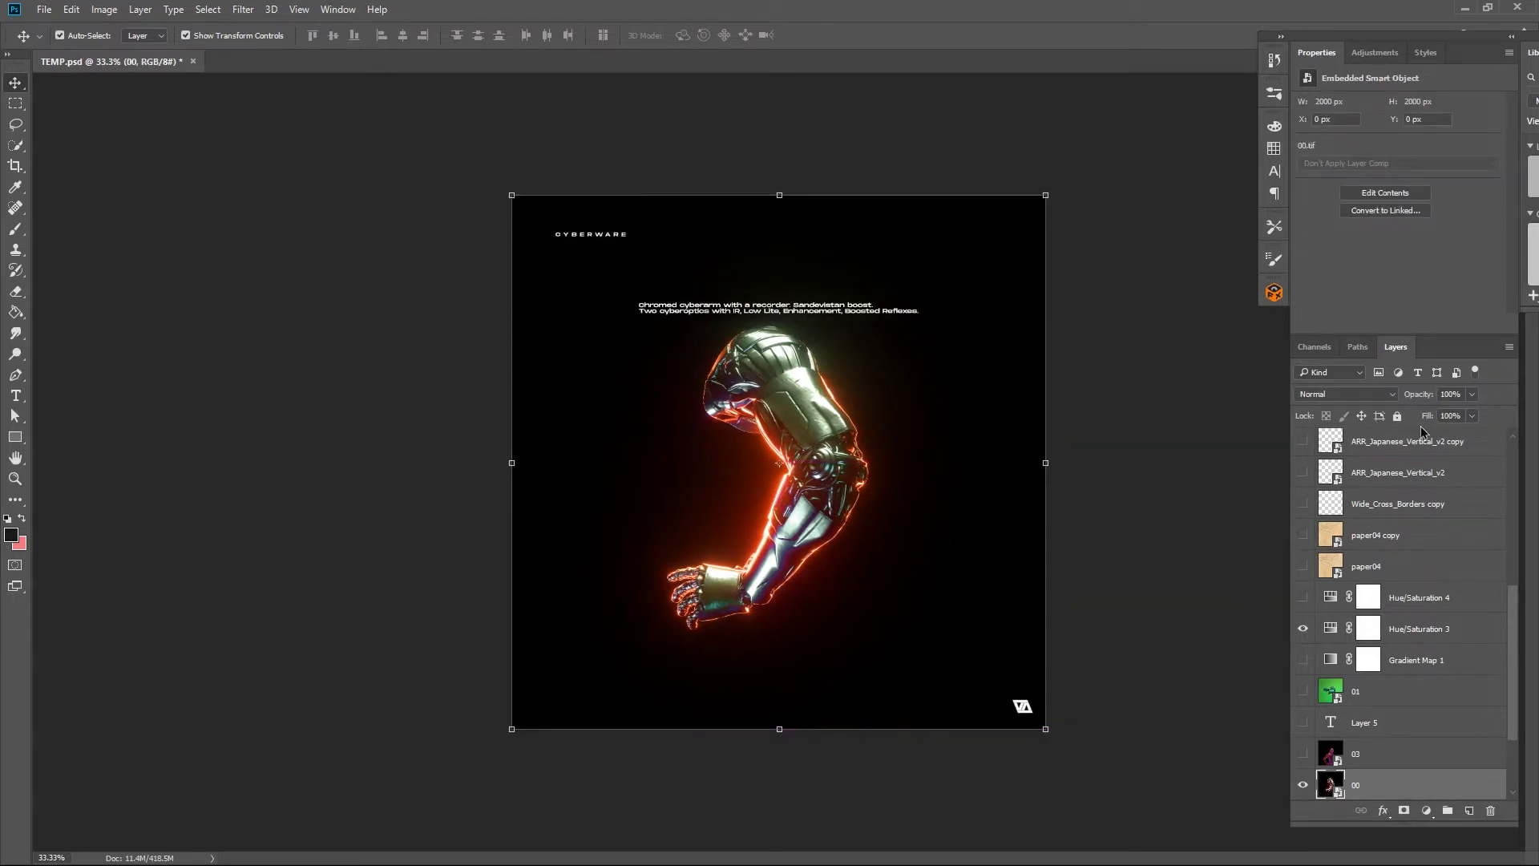
left_click(1397, 417)
left_click(1126, 397)
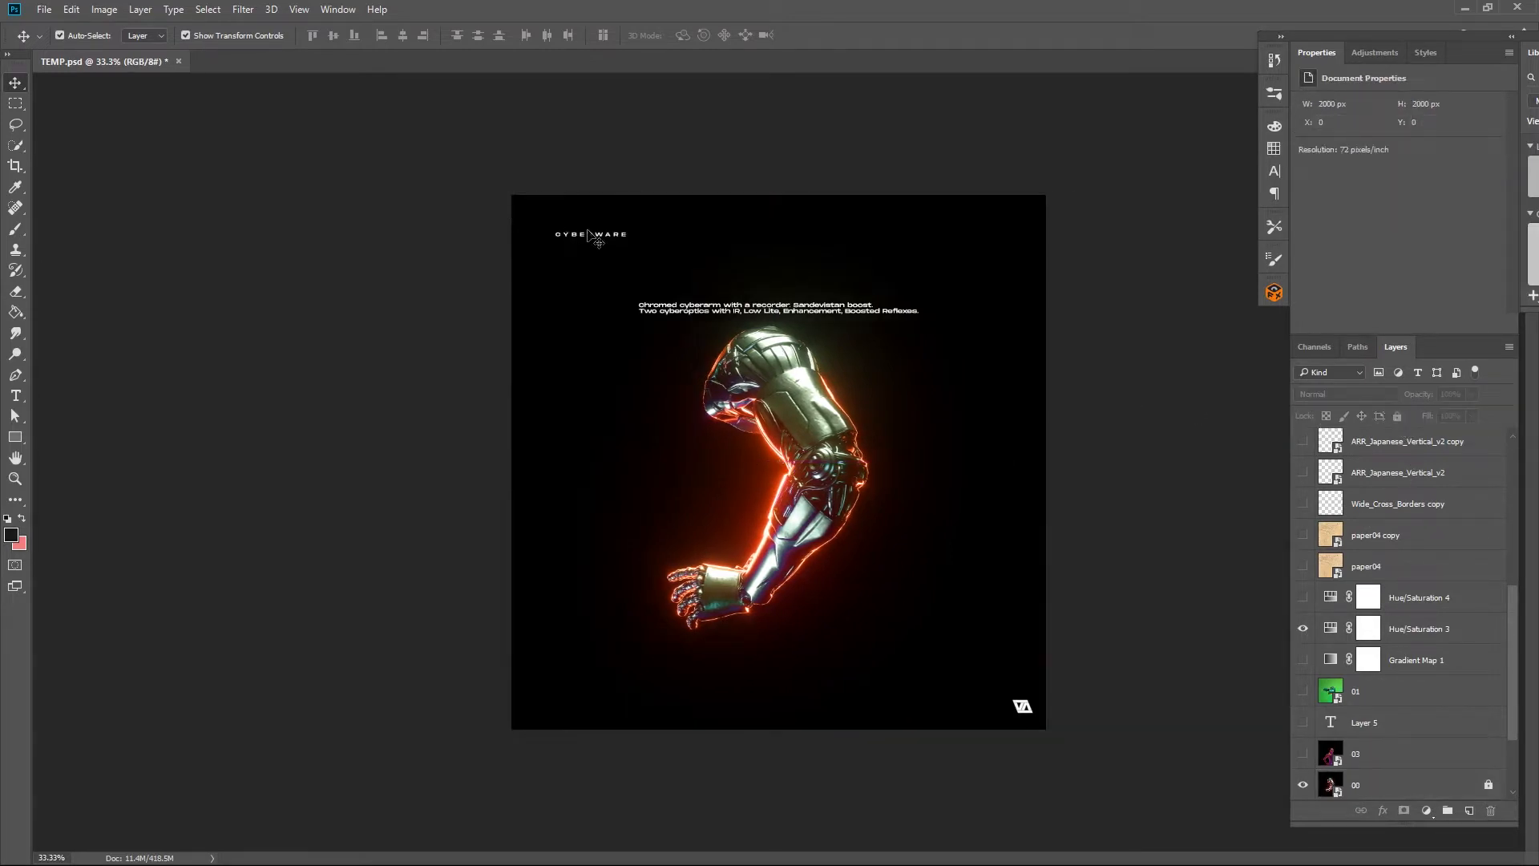
- Rotate the CYBERWARE text 90° to run vertically and place it flush in the canvas's top-right corner
left_click_drag(588, 235, 1022, 328)
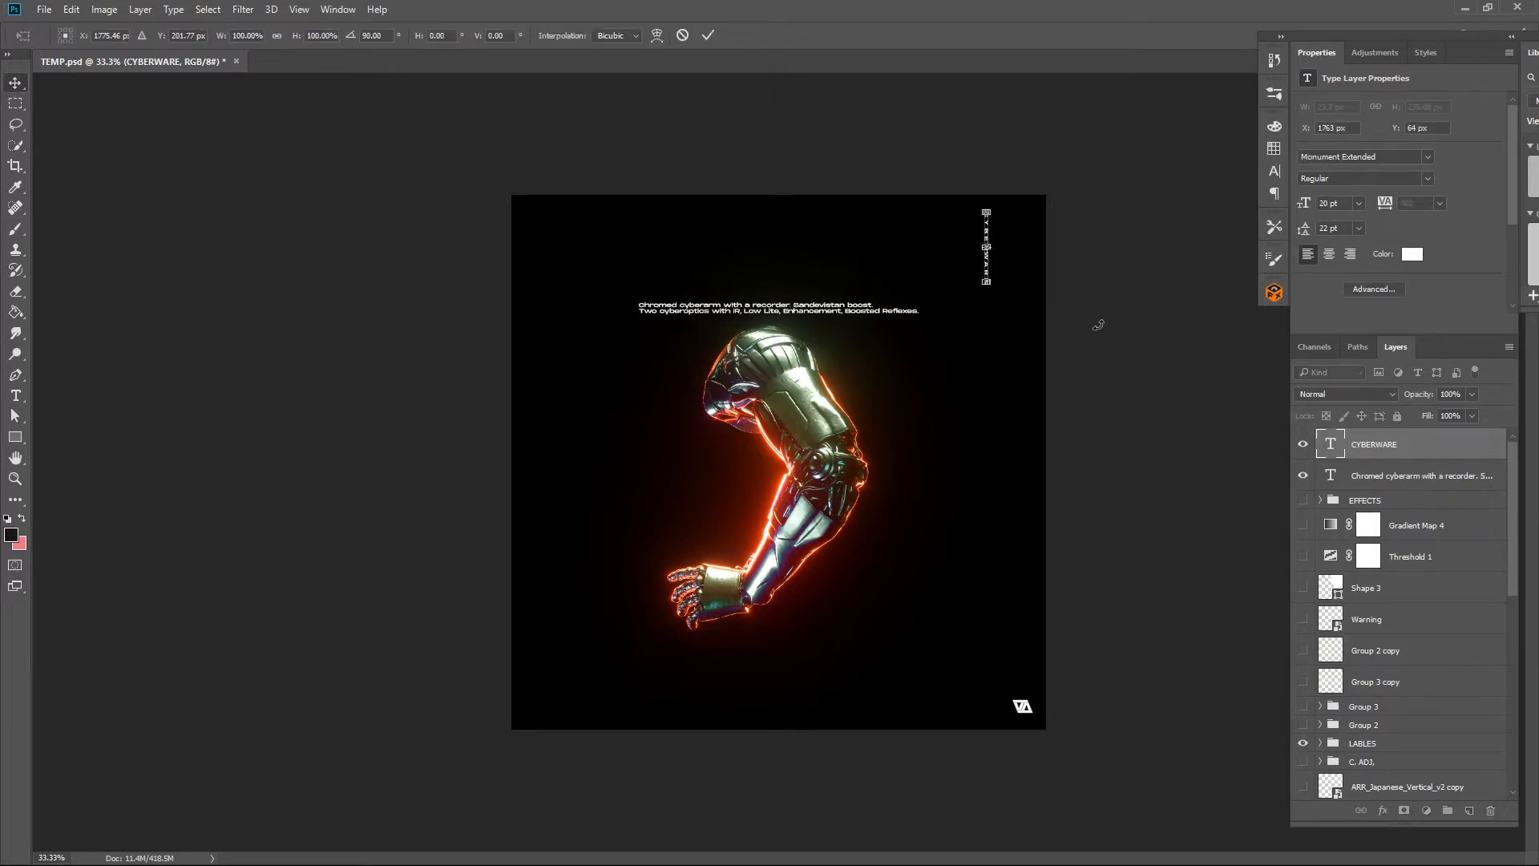
key("Return")
left_click_drag(988, 259, 1052, 239)
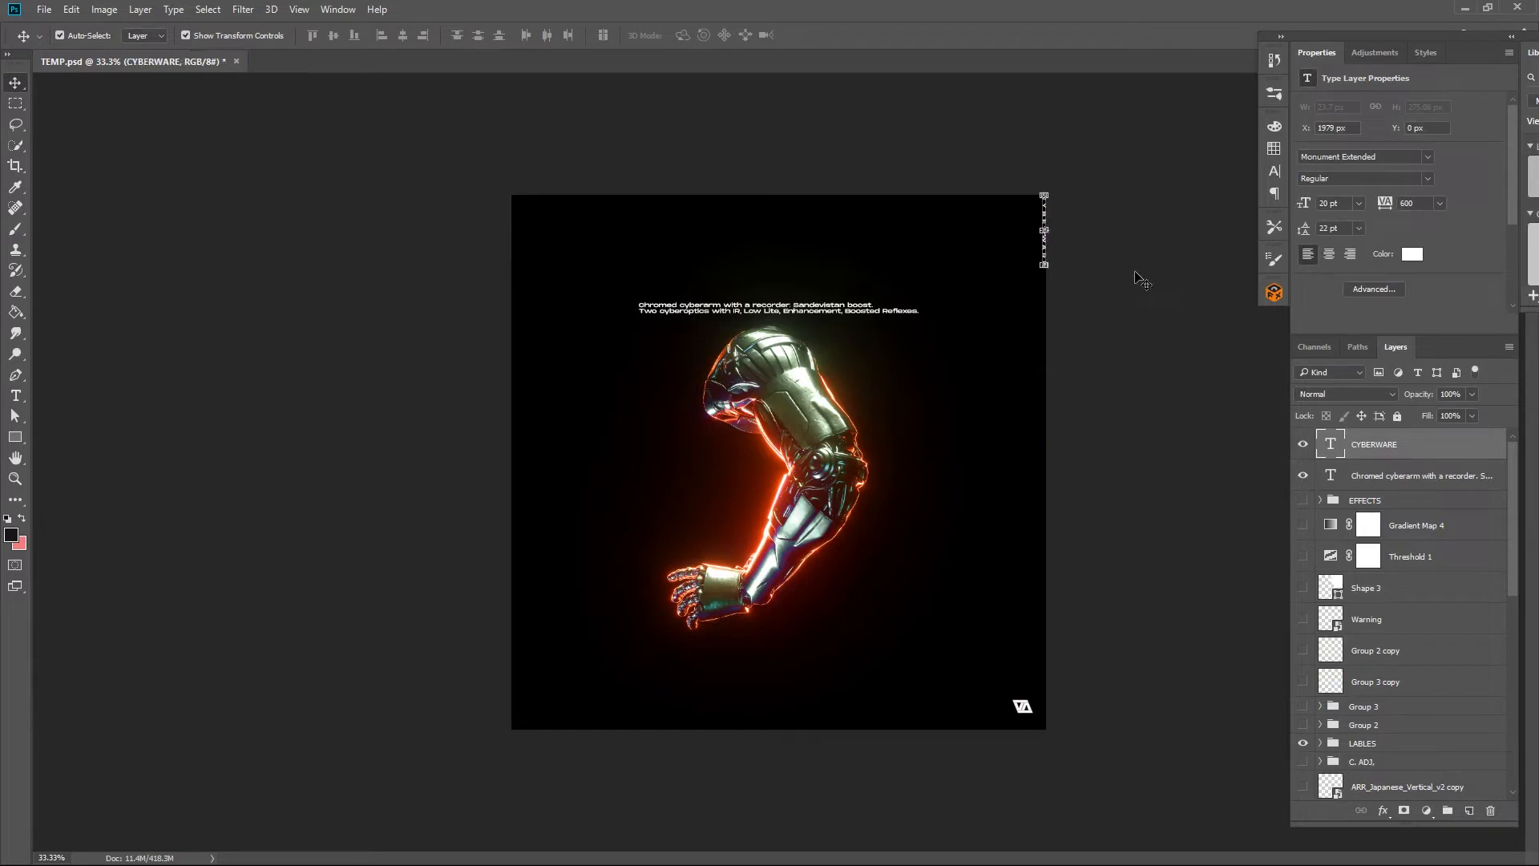
- Offset the vertical CYBERWARE text 50 px from the canvas's right edge and 60 px from its top edge
key("shift+Left")
key("shift+Left")
key("shift+Left")
key("shift+Left")
key("shift+Left")
key("shift+Down")
key("shift+Down")
key("shift+Down")
key("shift+Down")
key("shift+Down")
key("shift+Down")
left_click(1142, 281)
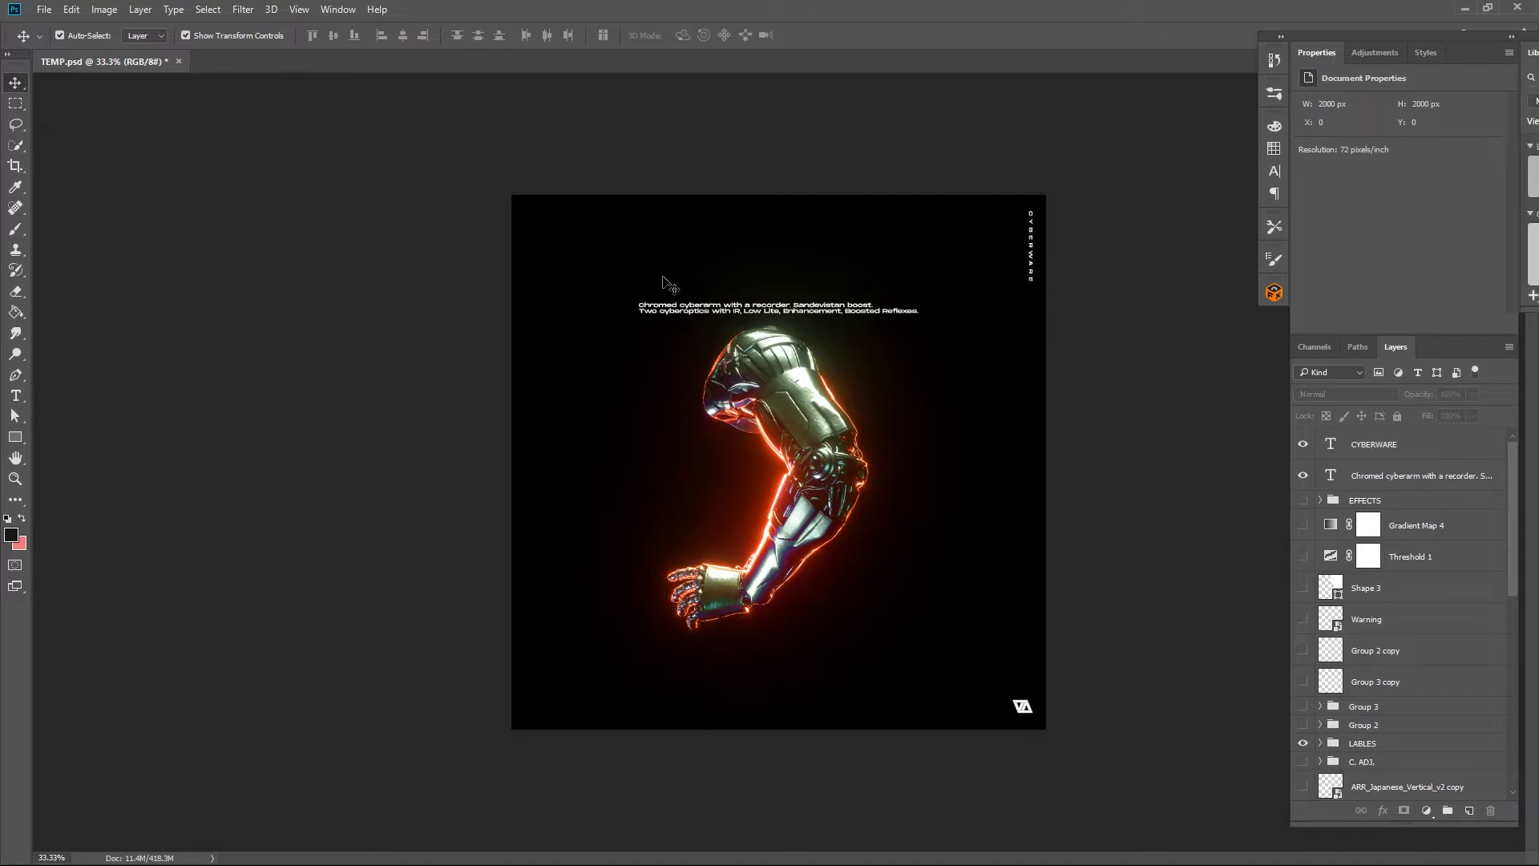
- Move the two-line description to the canvas's bottom-left corner, inset about 50 px from the left and bottom edges
left_click_drag(680, 312, 545, 720)
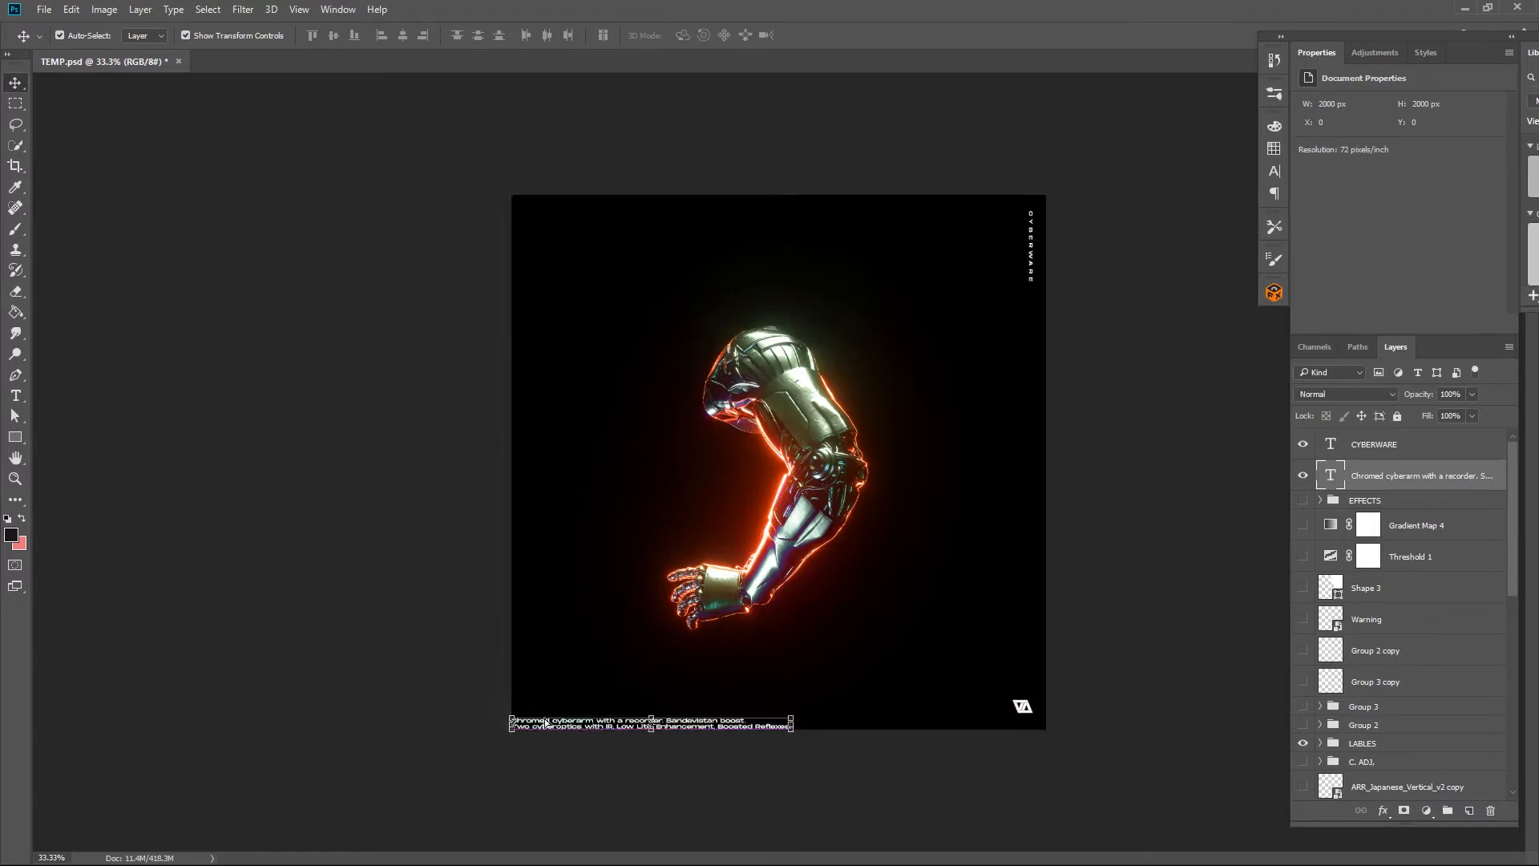
key("shift+Up")
key("shift+Up")
key("shift+Up")
key("shift+Up")
key("shift+Up")
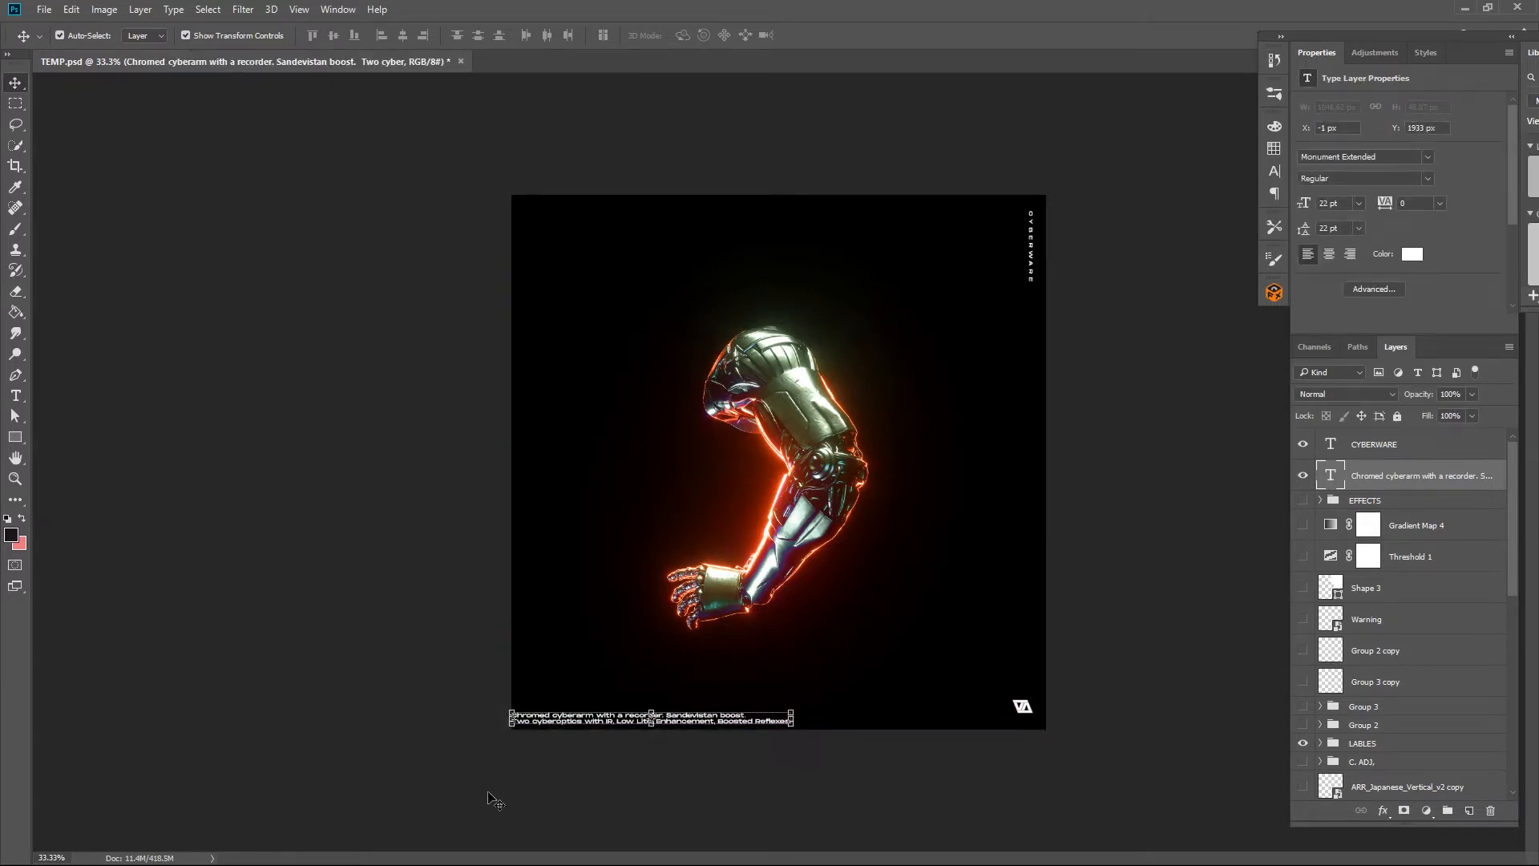
key("shift+Right")
key("shift+Right")
key("shift+Right")
key("shift+Right")
key("shift+Right")
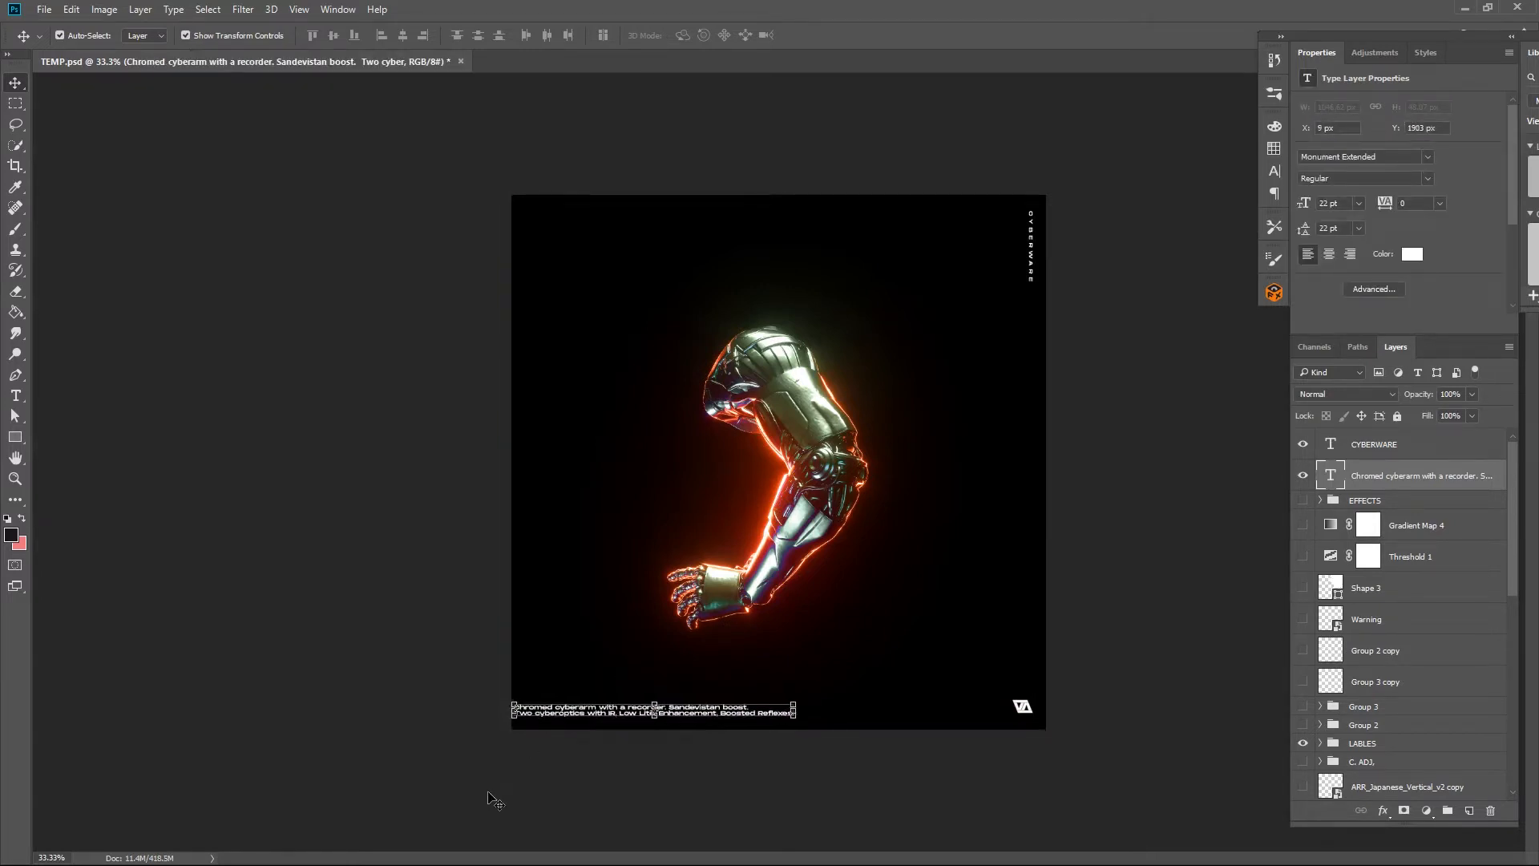
left_click(495, 800)
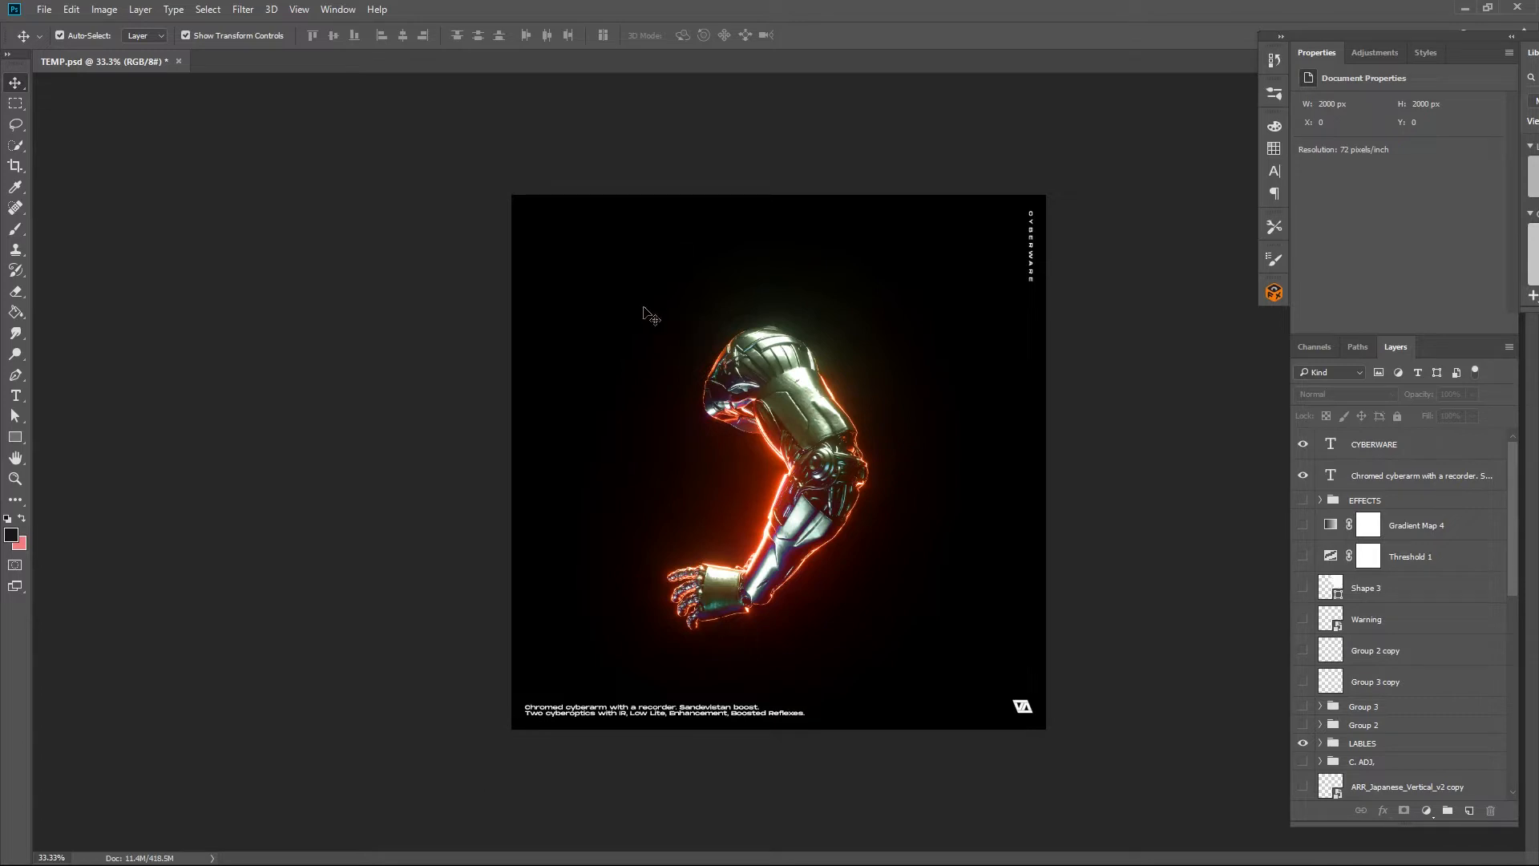
- Add a new text layer reading "JHONNY SILVERHAND" above and to the left of the arm
key("t")
left_click(619, 291)
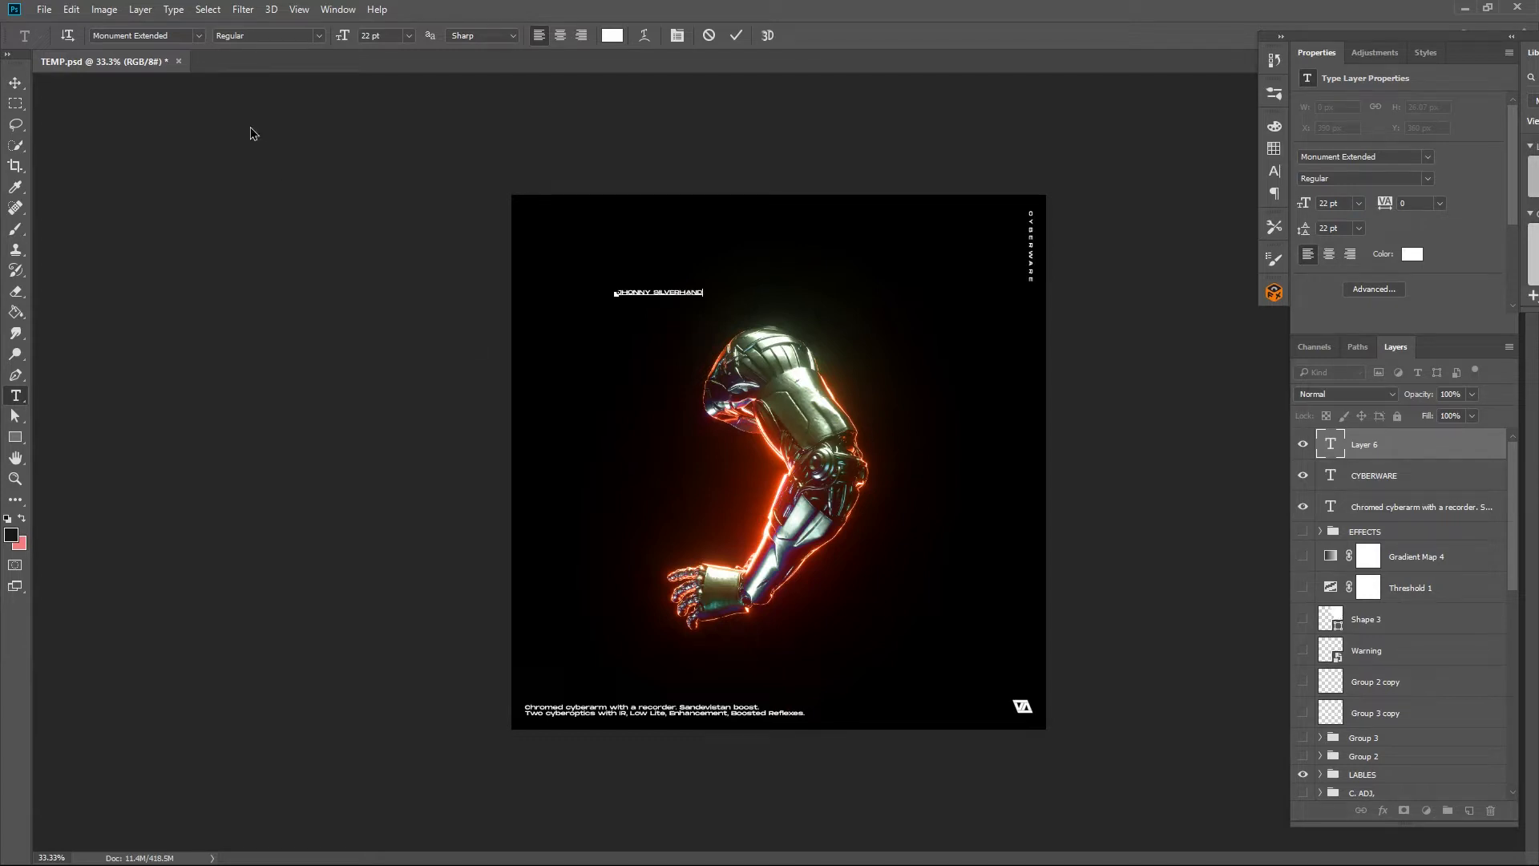
left_click(16, 83)
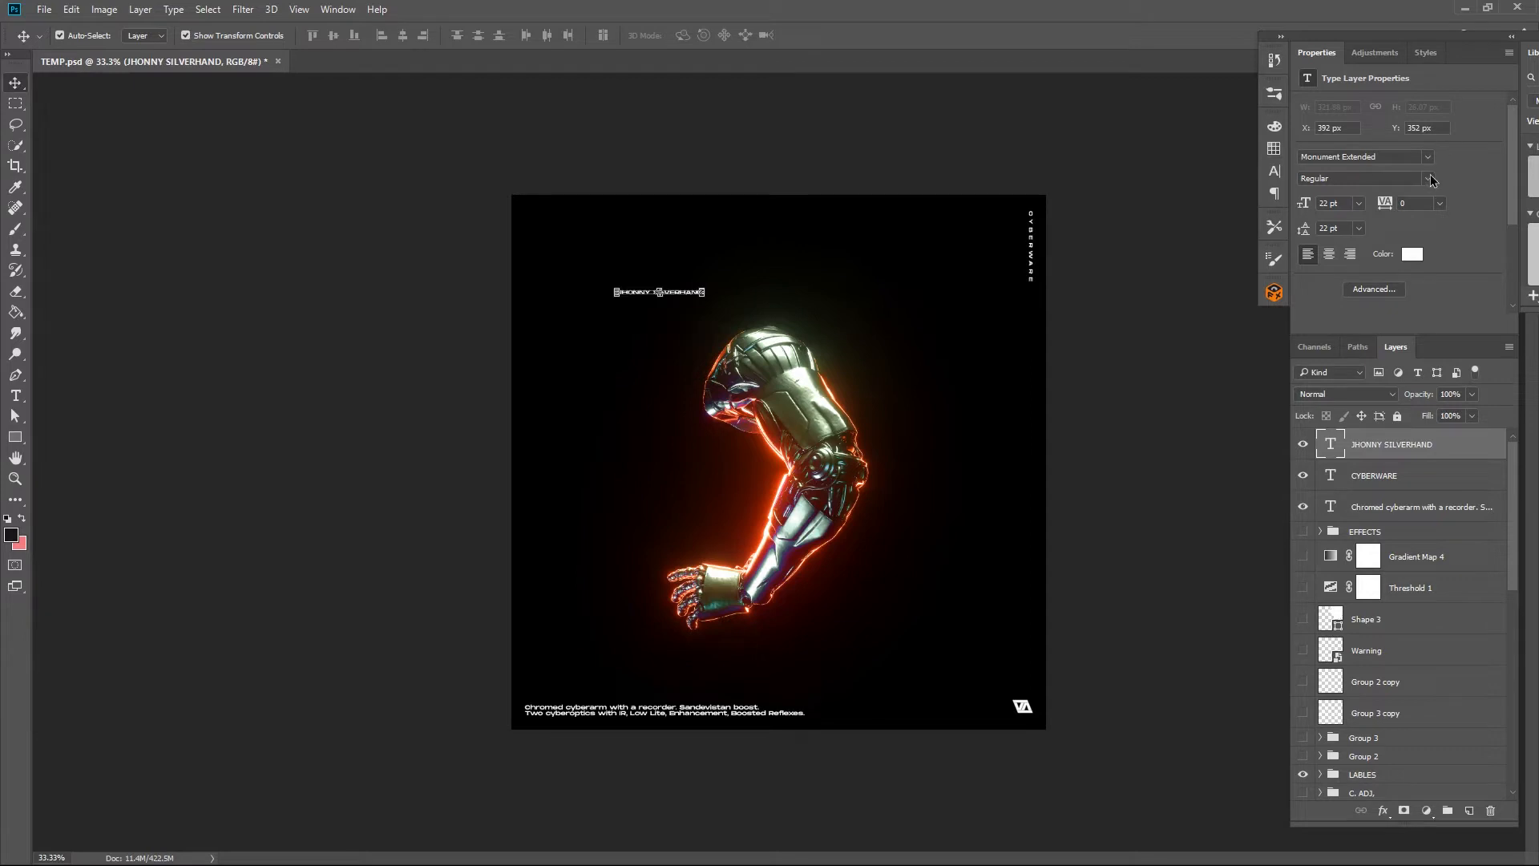
- Format the JHONNY SILVERHAND title in the Ultrabold style at 45 pt
left_click(1431, 179)
left_click(1404, 212)
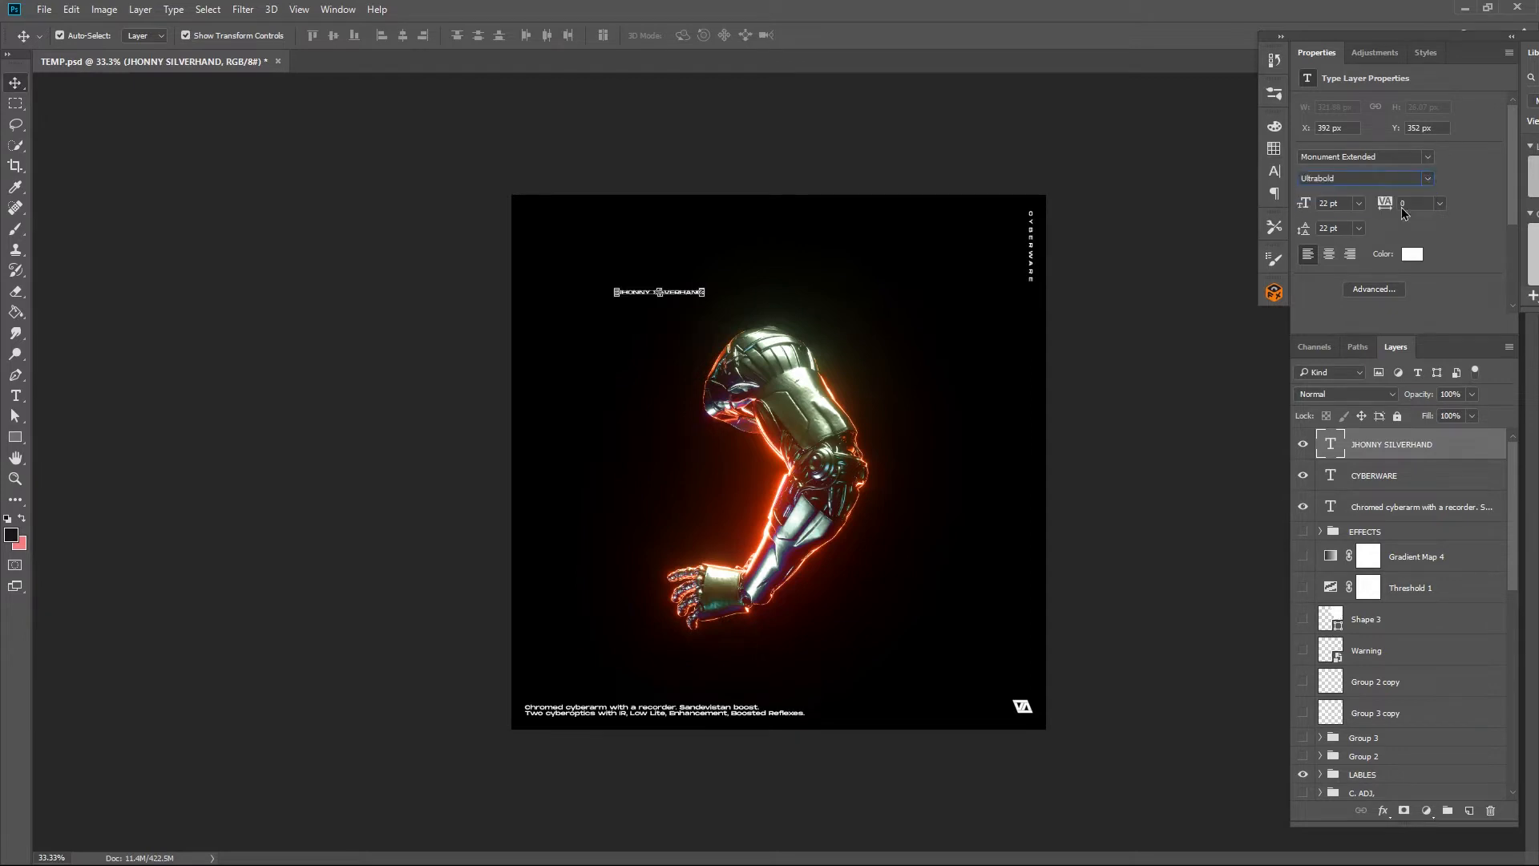
left_click(1335, 202)
type("35")
key("Return")
left_click(1331, 228)
left_click(1335, 202)
type("45")
left_click(691, 166)
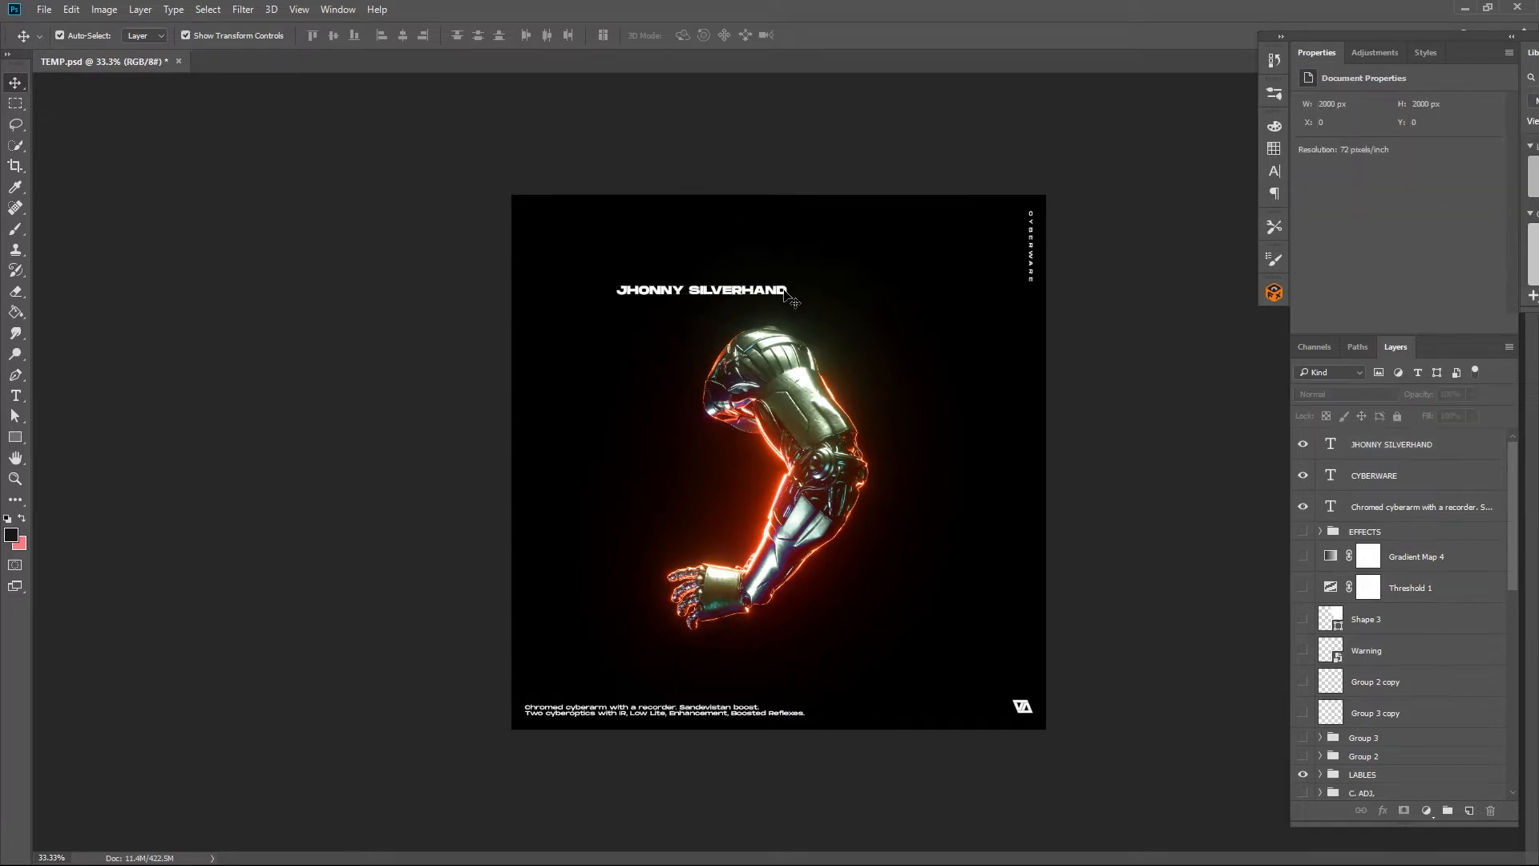
- Move the JHONNY SILVERHAND title to the canvas's top-left corner and inset it to about X 48 px, Y 82 px
left_click_drag(790, 298, 672, 200)
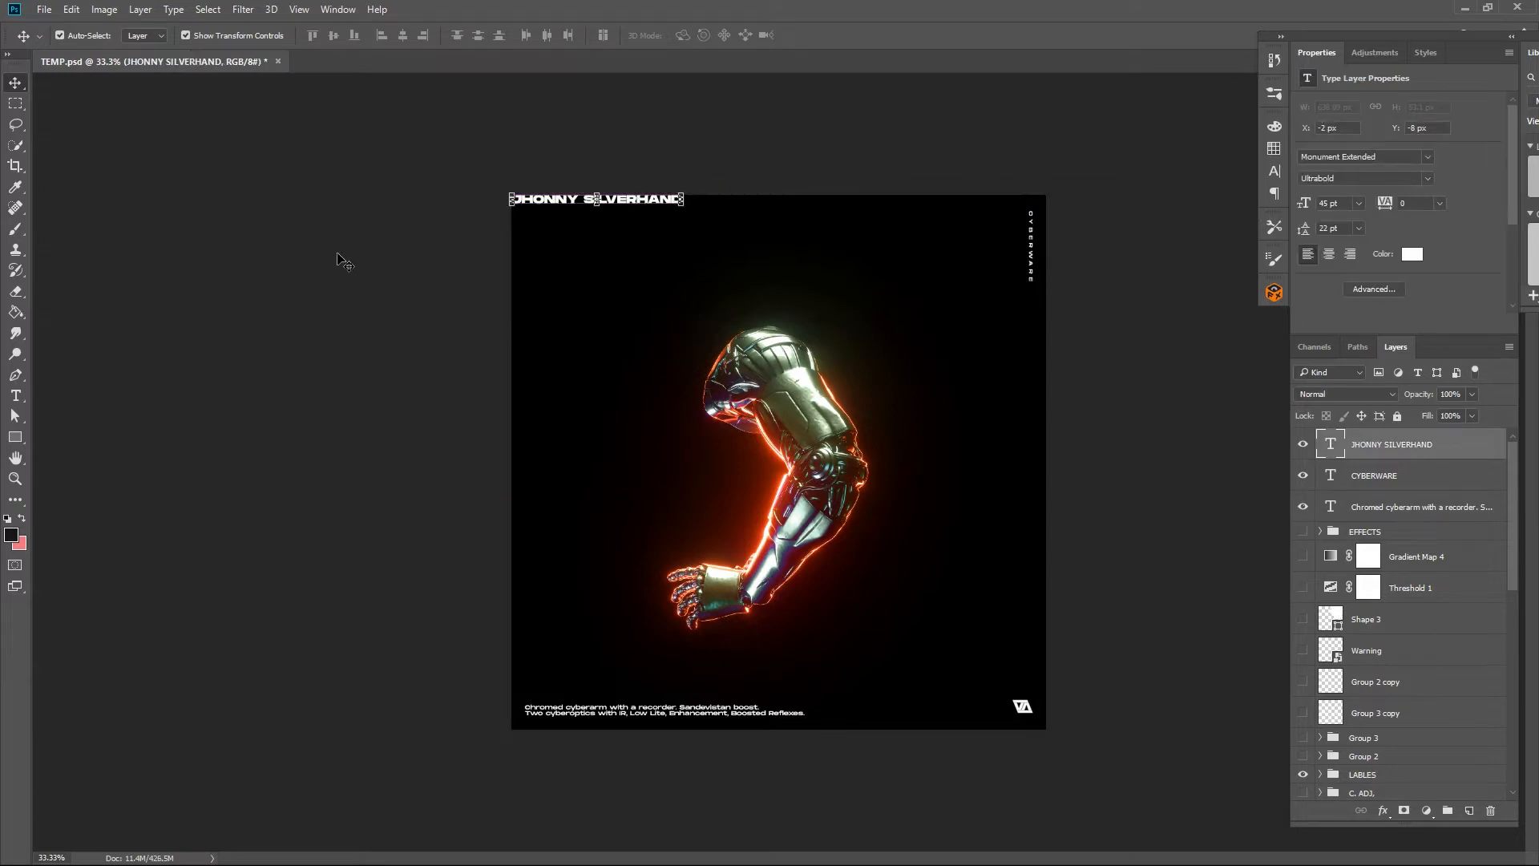
key("shift+Down")
key("shift+Down")
key("shift+Down")
key("shift+Down")
key("shift+Down")
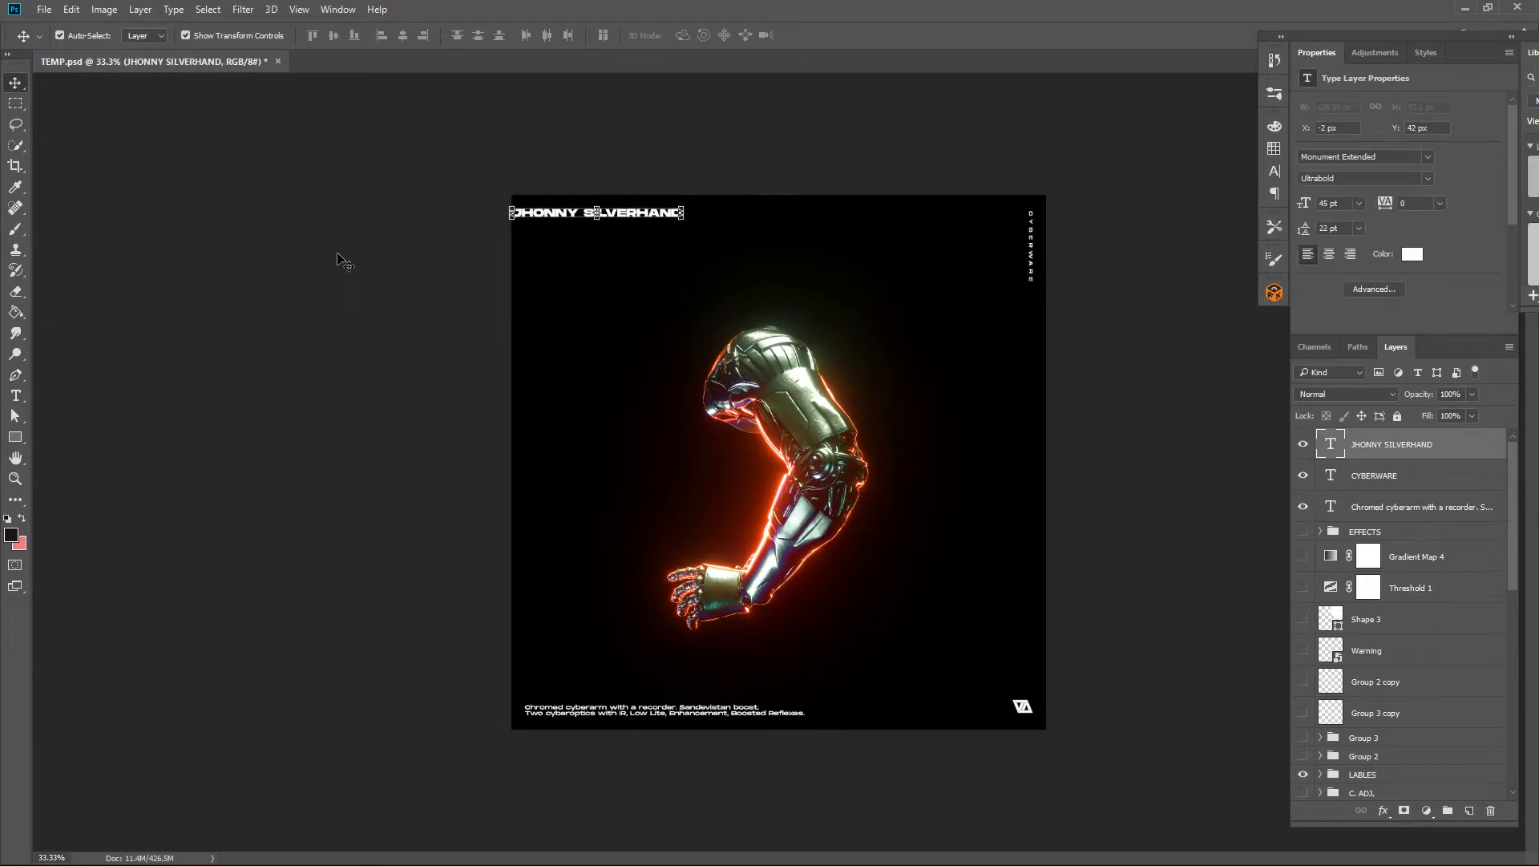
key("shift+Right")
key("shift+Right")
key("shift+Right")
key("shift+Right")
key("shift+Right")
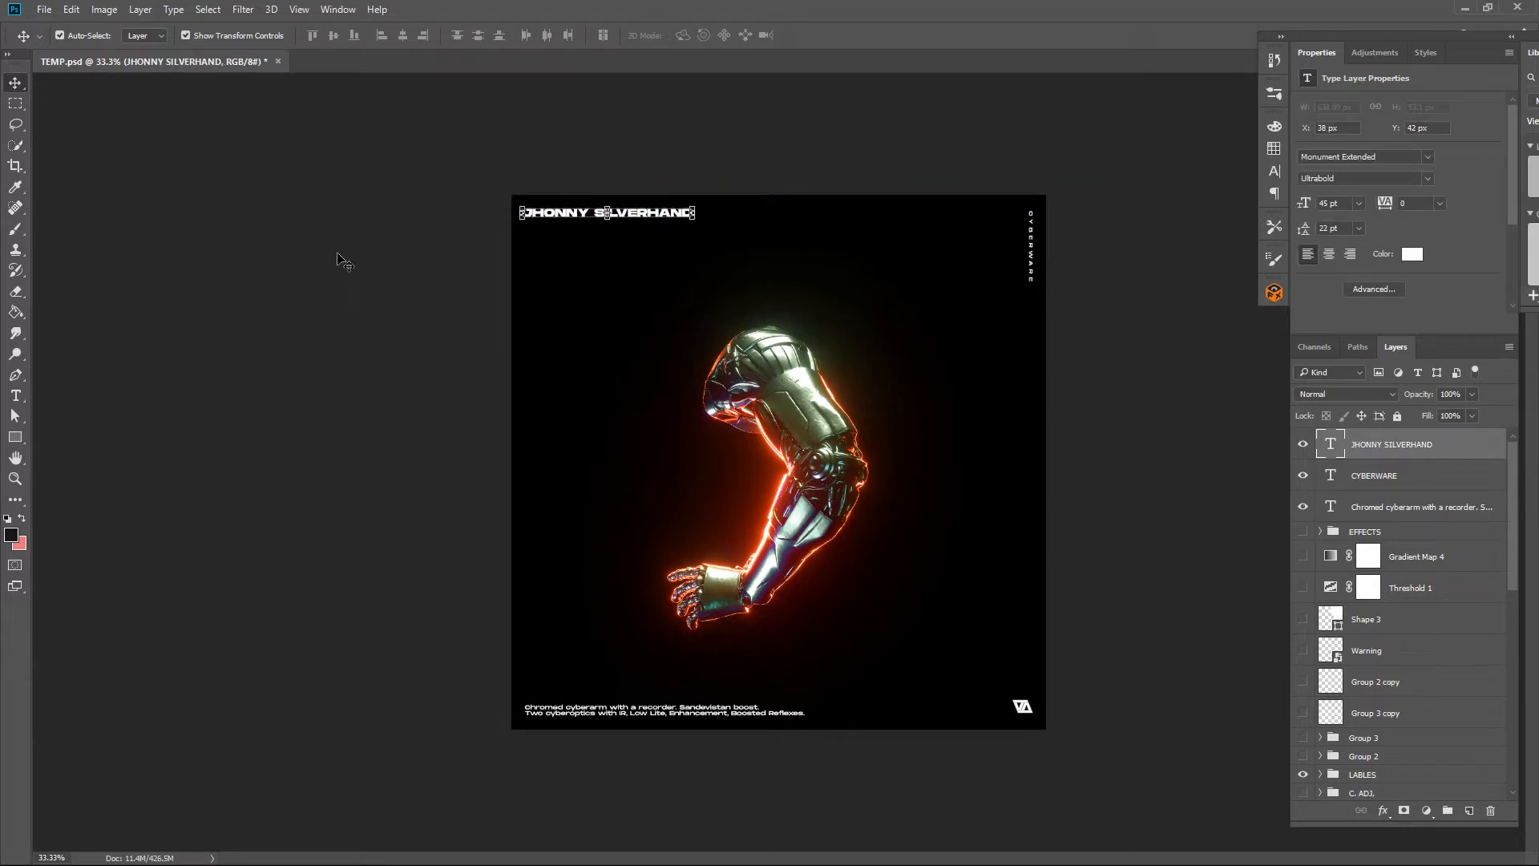
key("shift+Down")
key("shift+Down")
key("shift+Down")
key("shift+Down")
key("shift+Down")
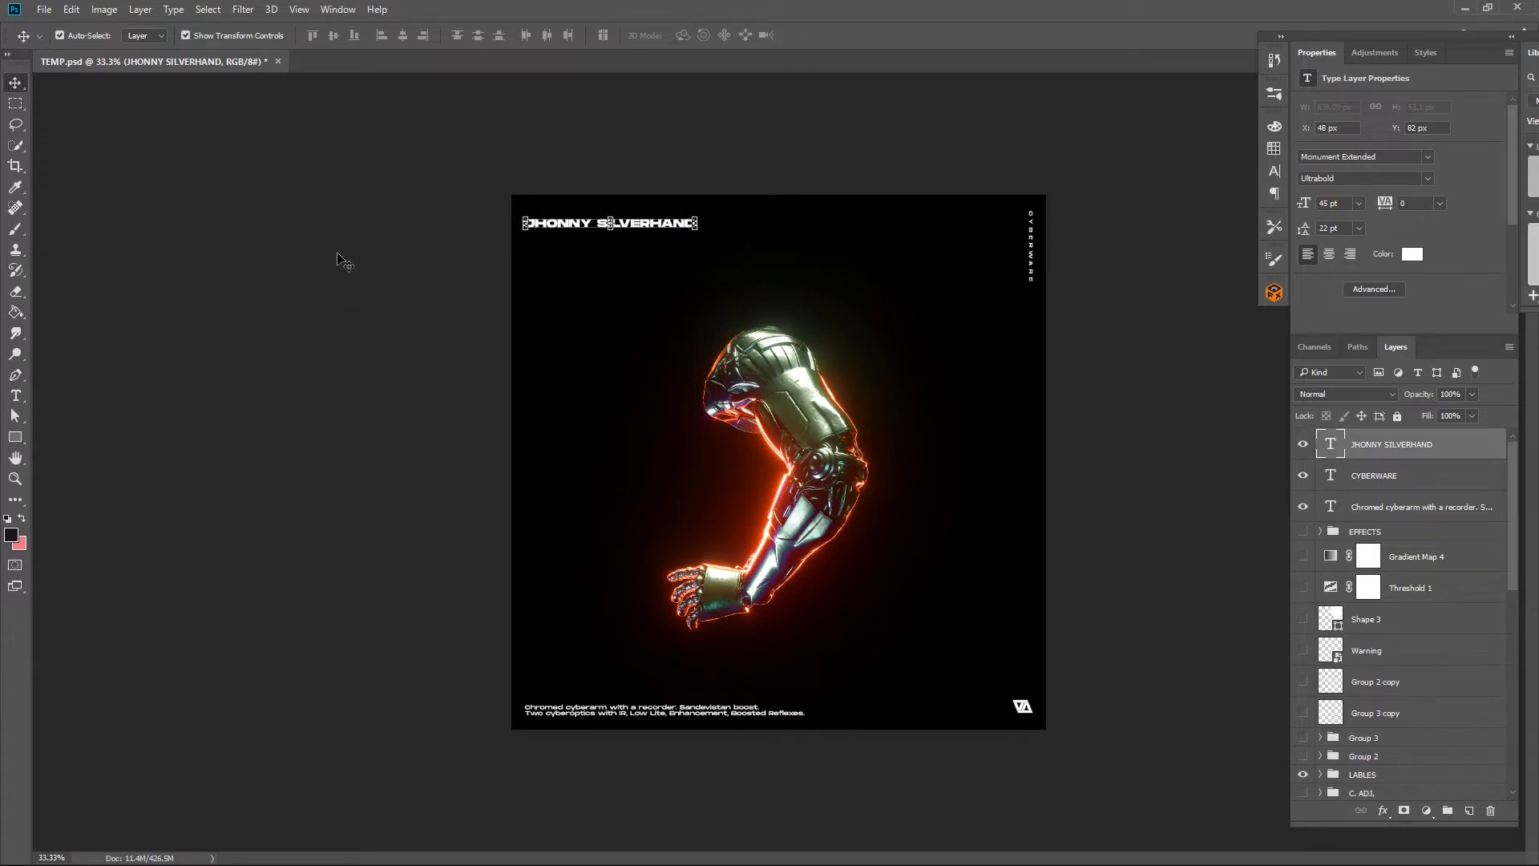
- Nudge the JHONNY SILVERHAND title farther in from the corner to about X 98 px, Y 92 px
key("shift+Right")
key("shift+Right")
key("shift+Right")
key("shift+Right")
key("shift+Right")
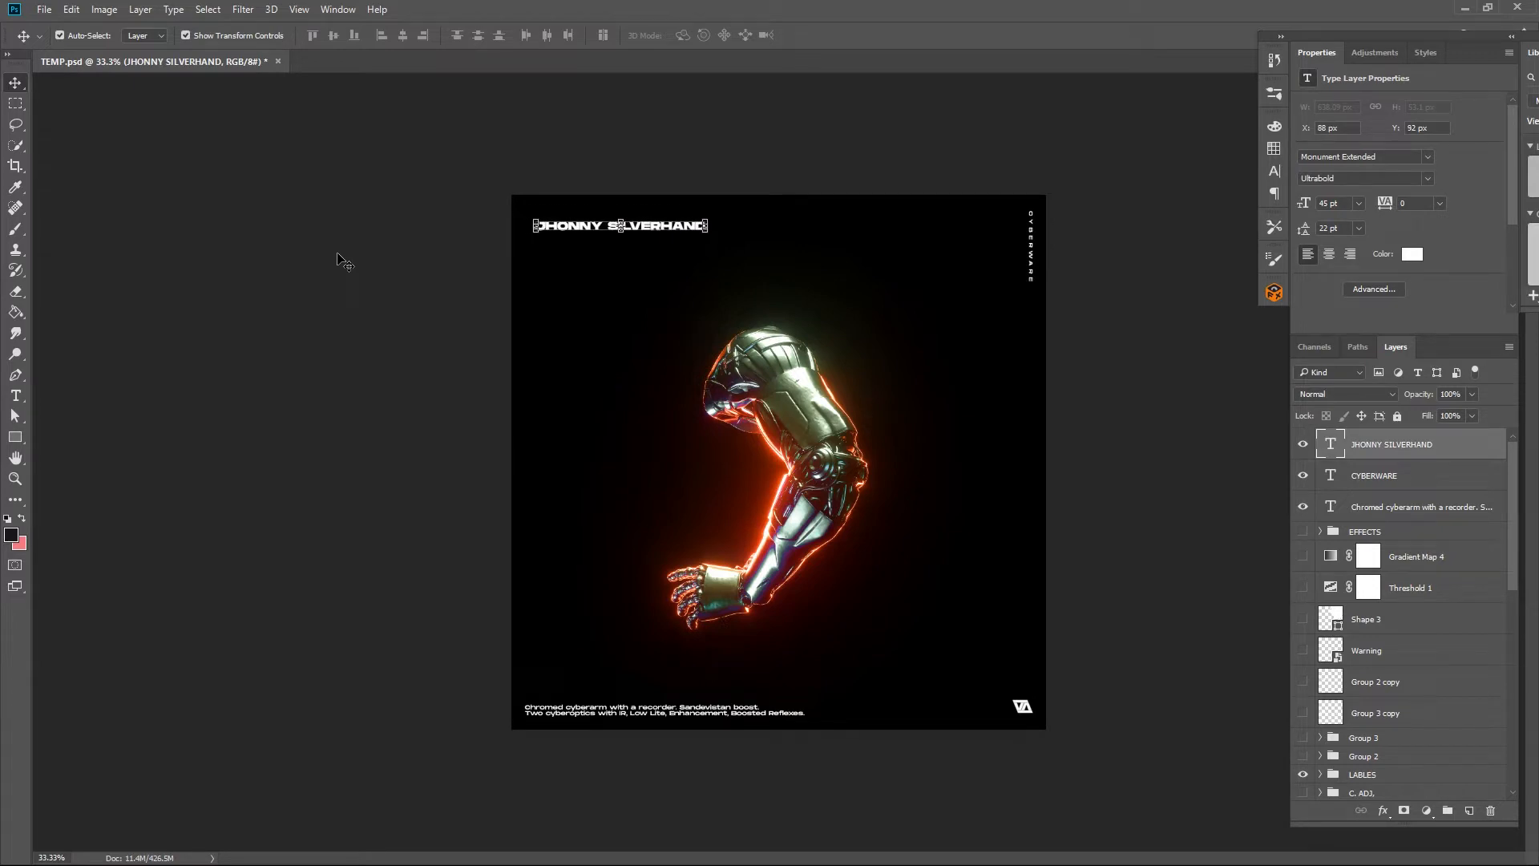
left_click(338, 255)
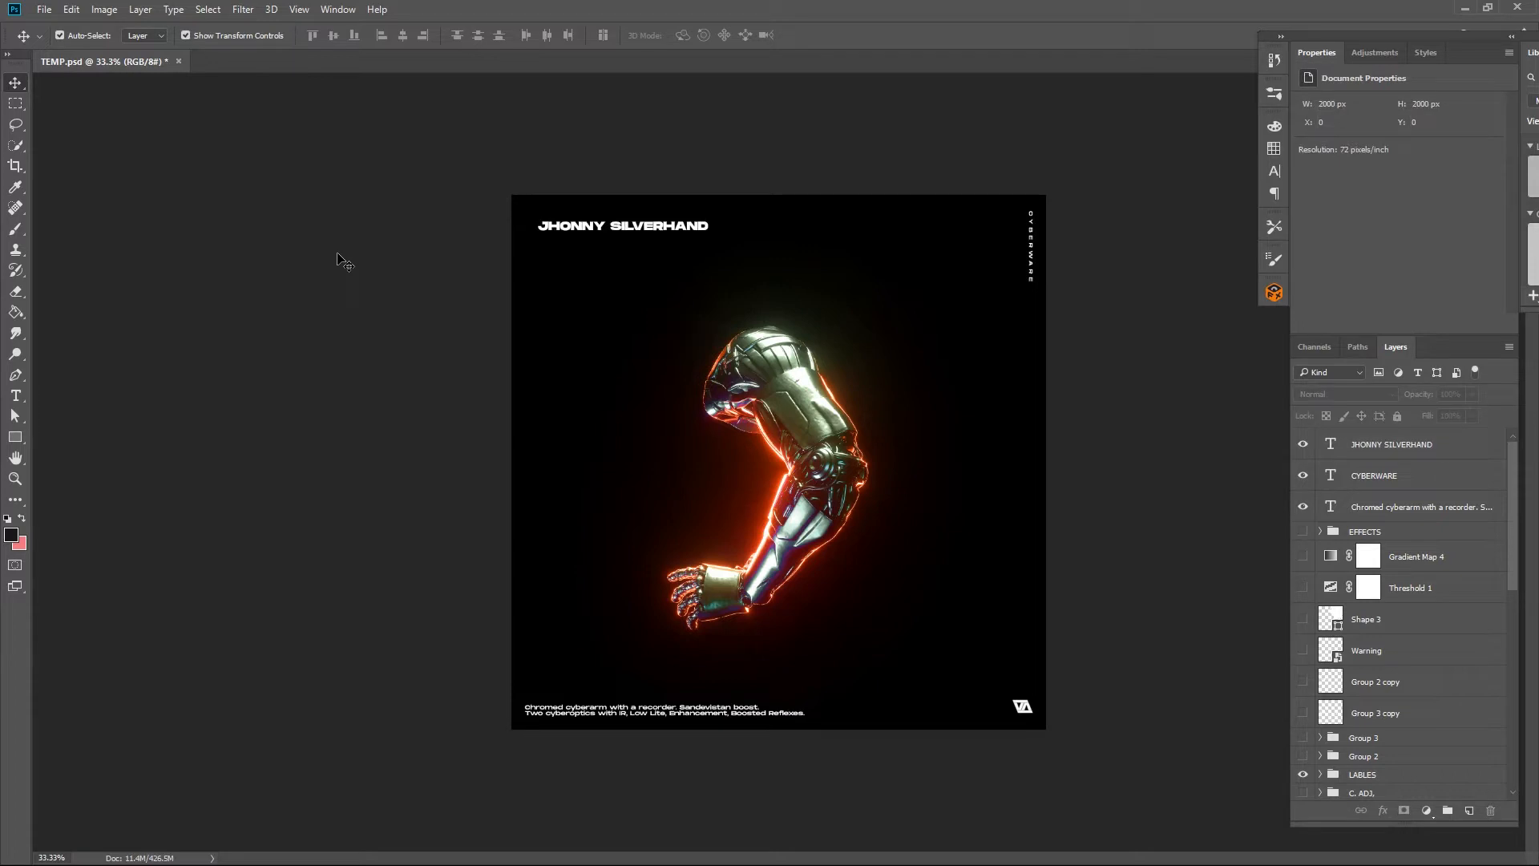
- Enlarge the JHONNY SILVERHAND title to 70 pt
left_click(654, 236)
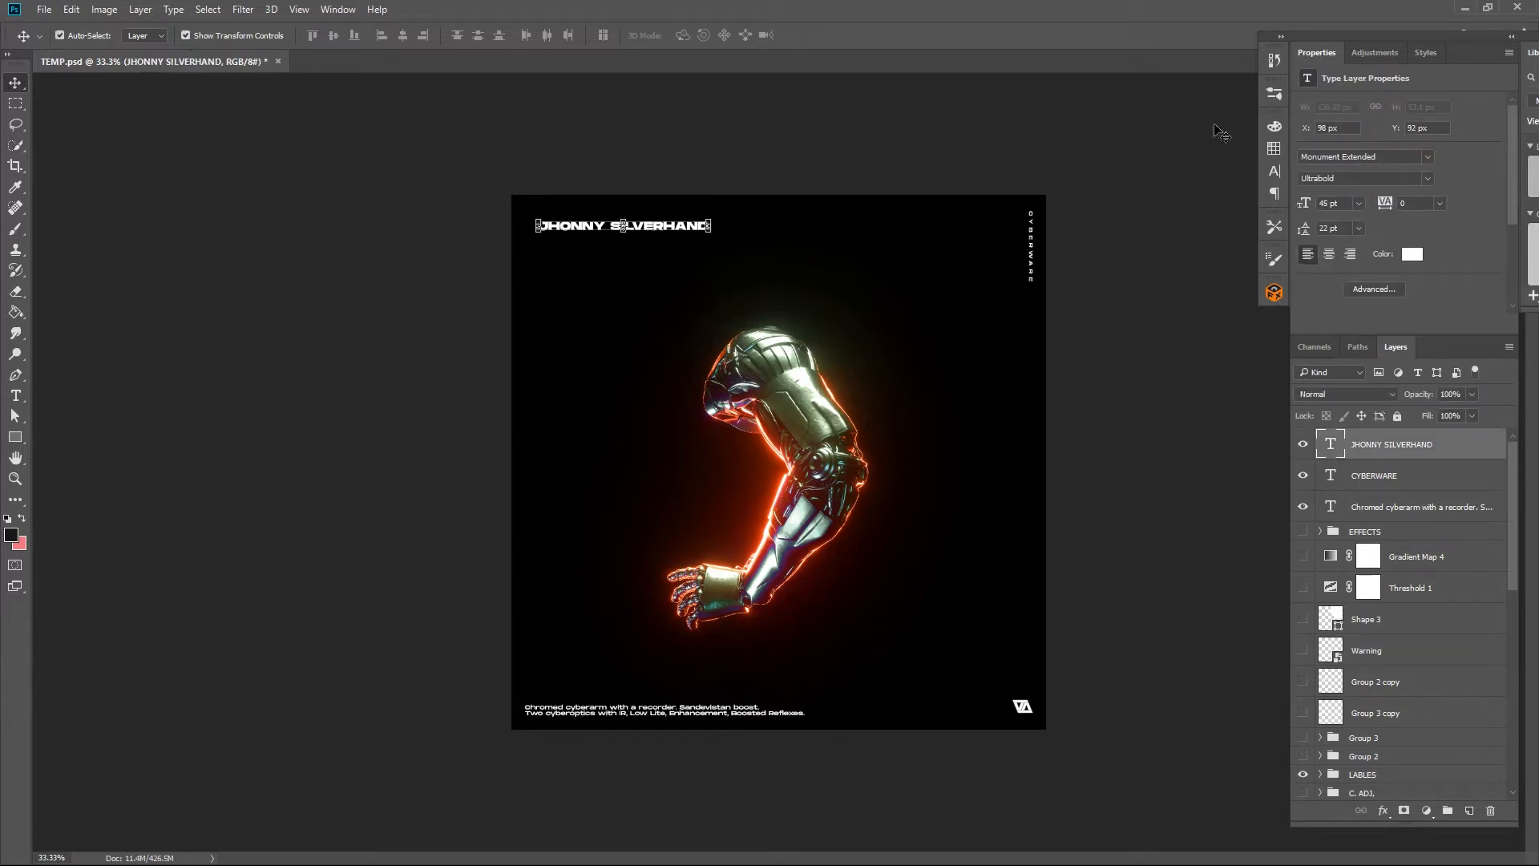
left_click(1335, 203)
type("0")
key("Return")
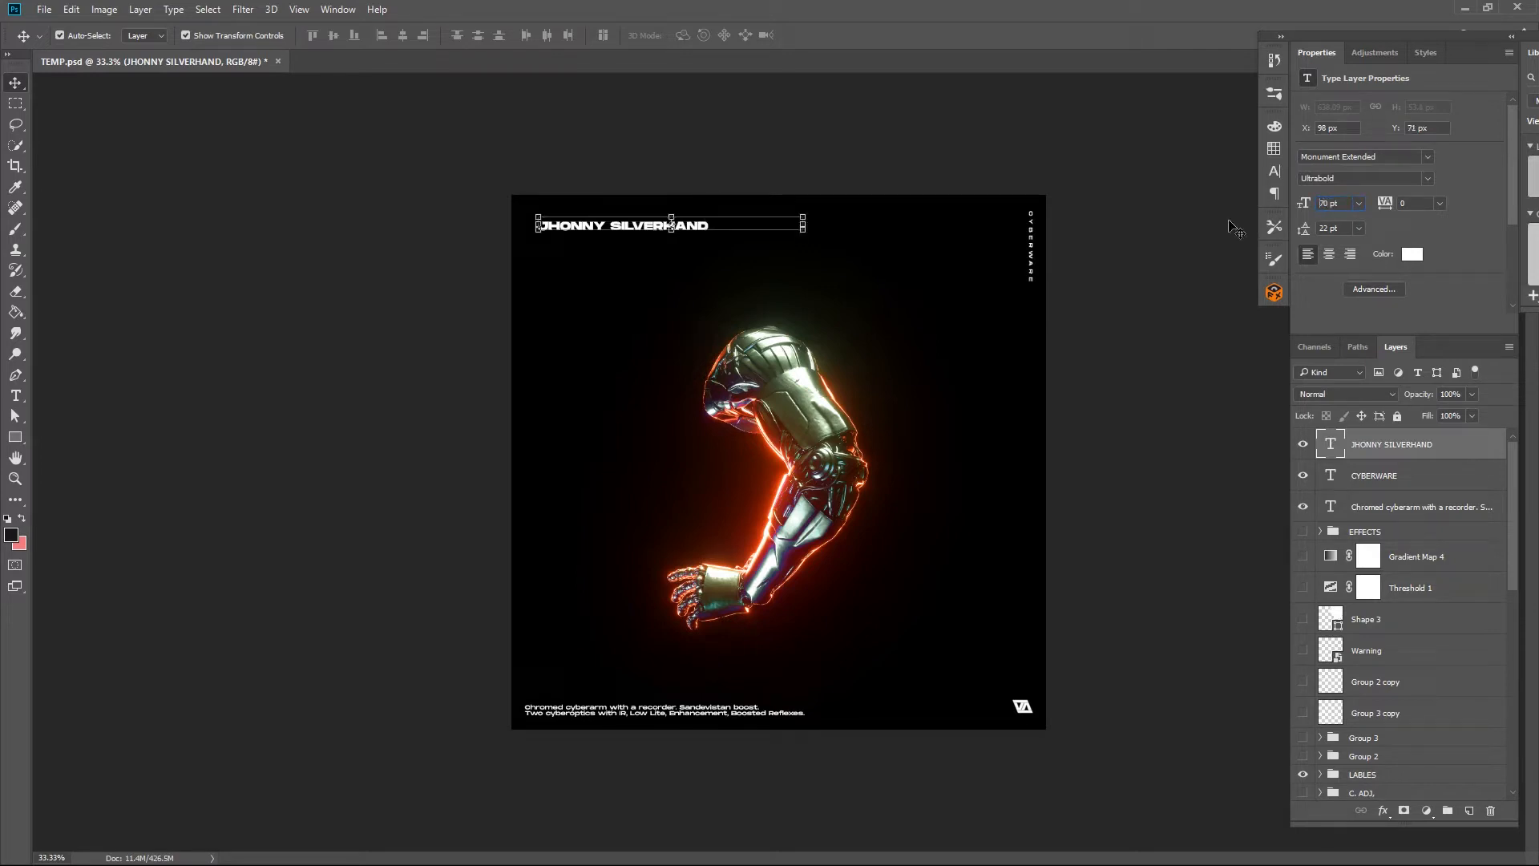
left_click(1157, 172)
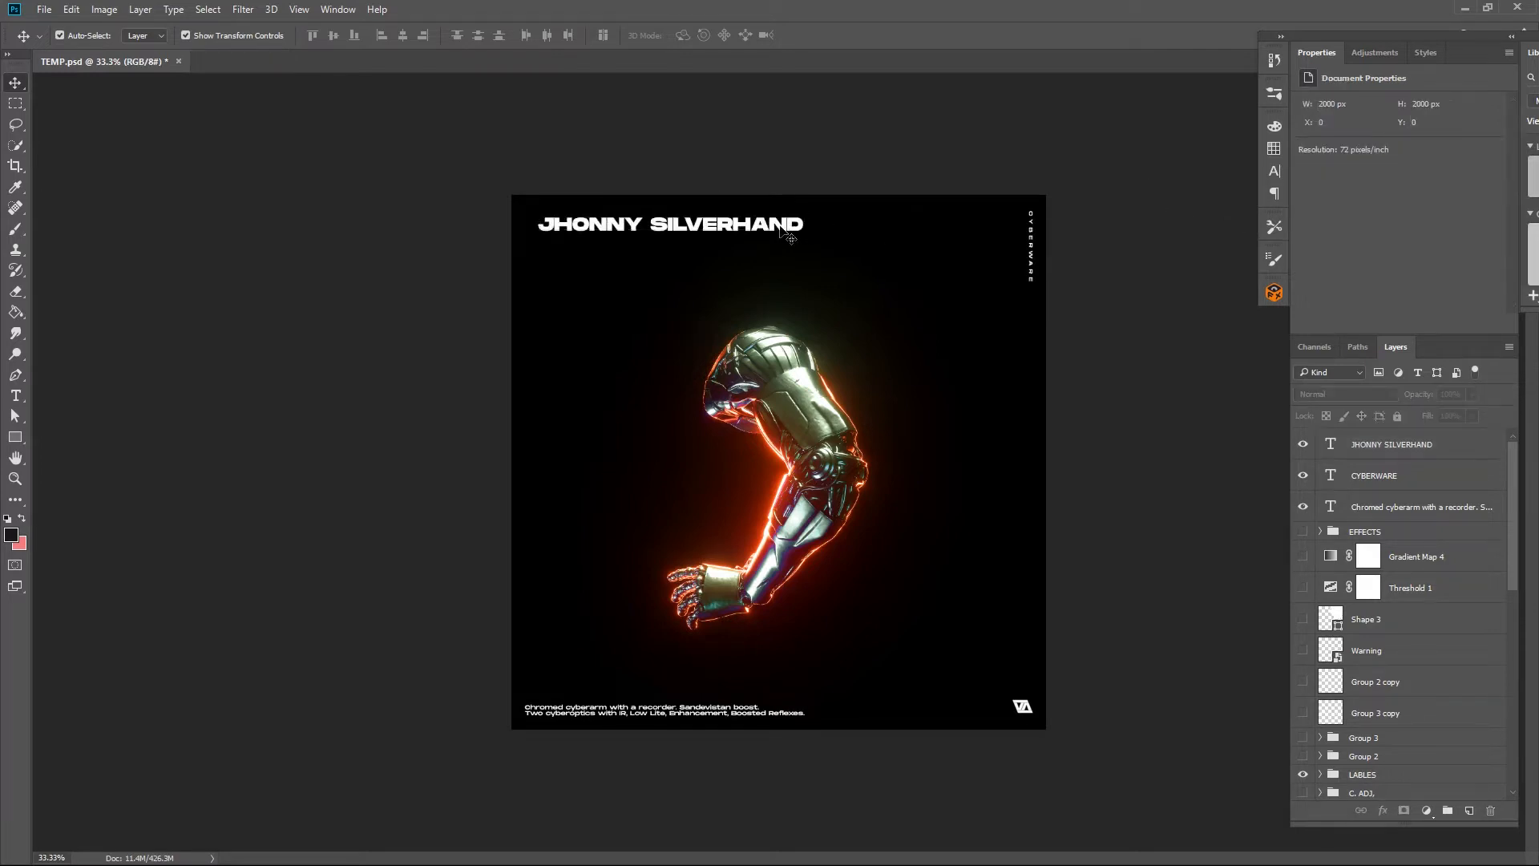
- Move the JHONNY SILVERHAND title to the canvas's top-left corner and inset it to about X 48 px, Y 39 px
left_click_drag(779, 228, 749, 205)
key("shift+Down")
key("shift+Down")
key("shift+Down")
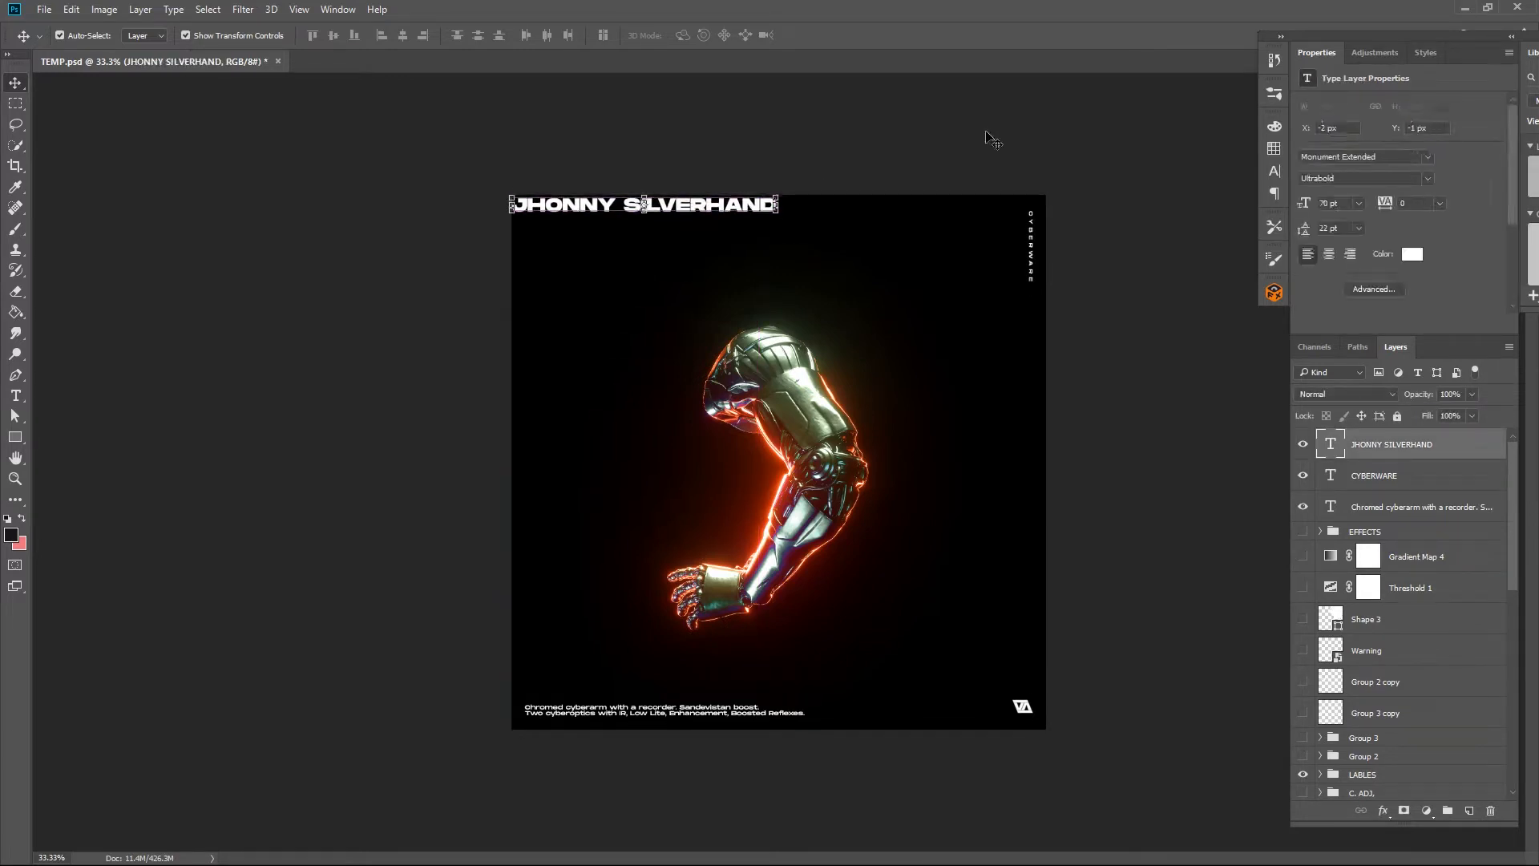
key("shift+Down")
key("shift+Down")
key("shift+Right")
key("shift+Right")
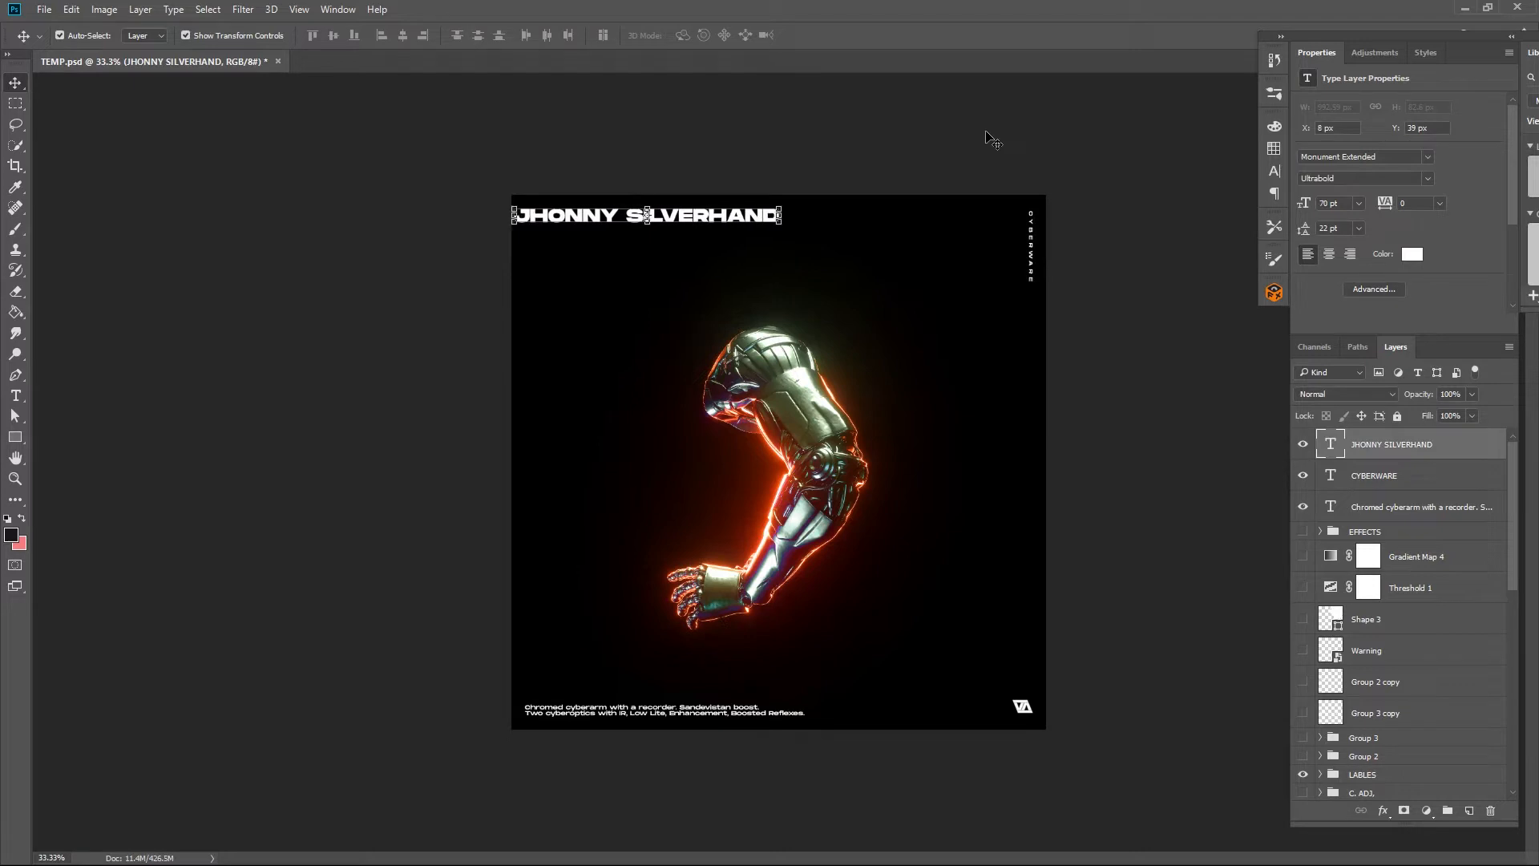
key("shift+Right")
key("shift+Right")
key("shift+Right")
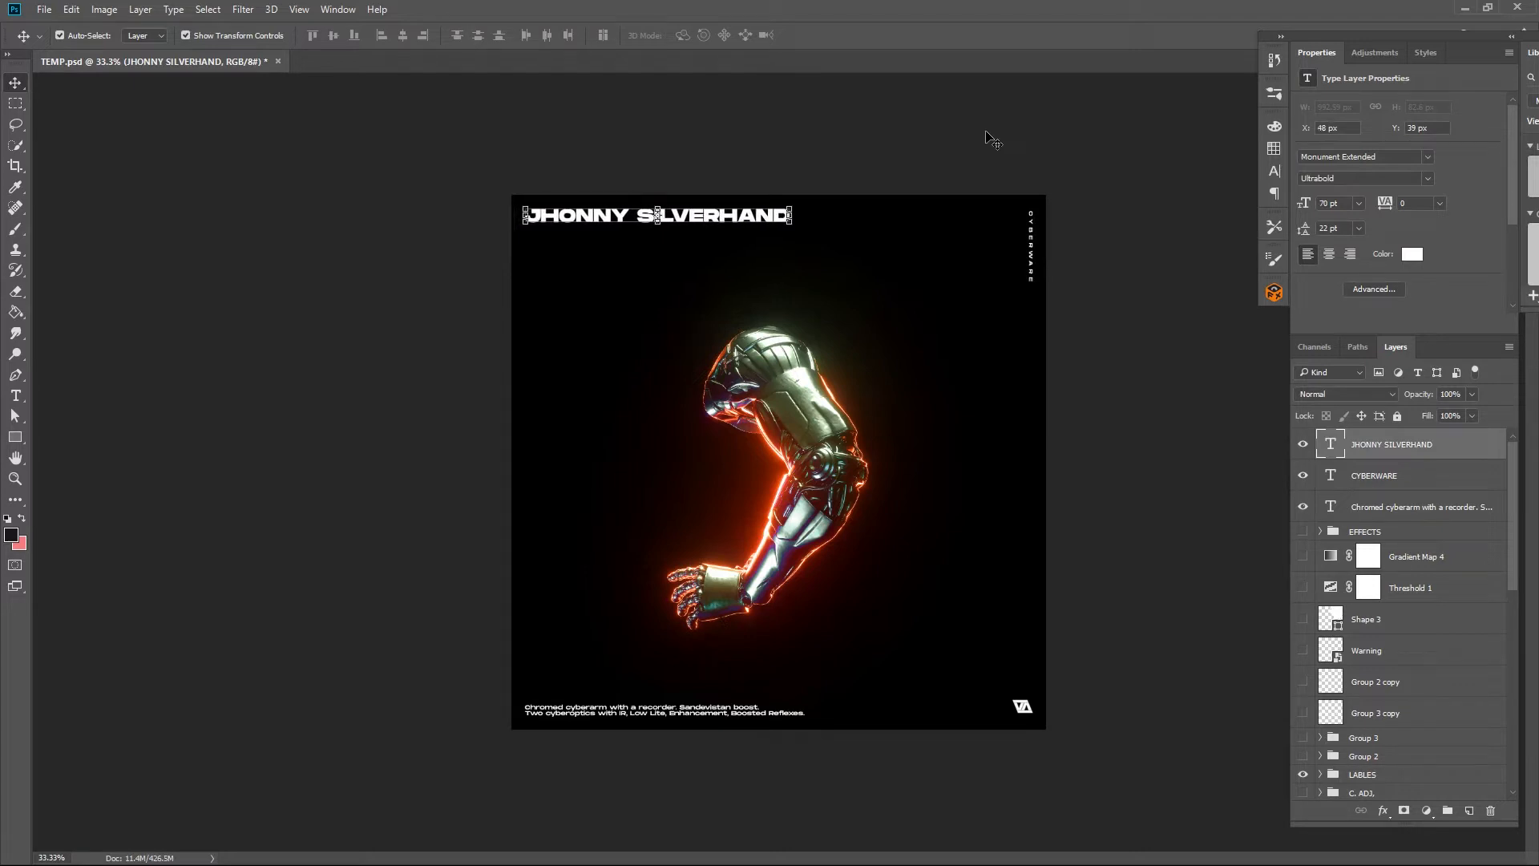
left_click(1148, 315)
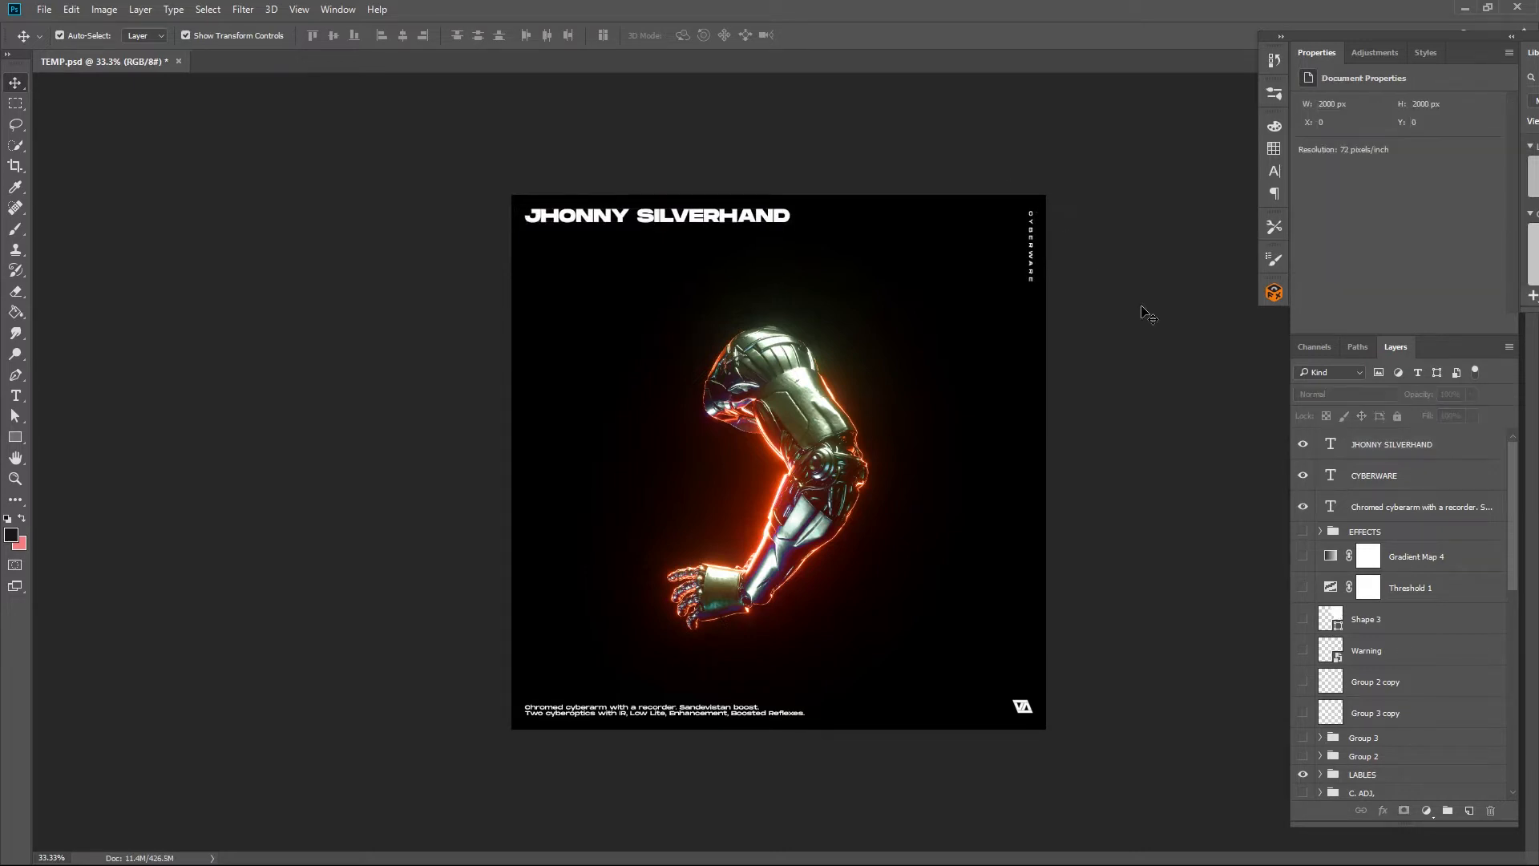
- Delete the second line of the description text, keeping only "Chromed cyberarm with a recorder. Sandevistan boost."
left_click(705, 716)
double_click(705, 716)
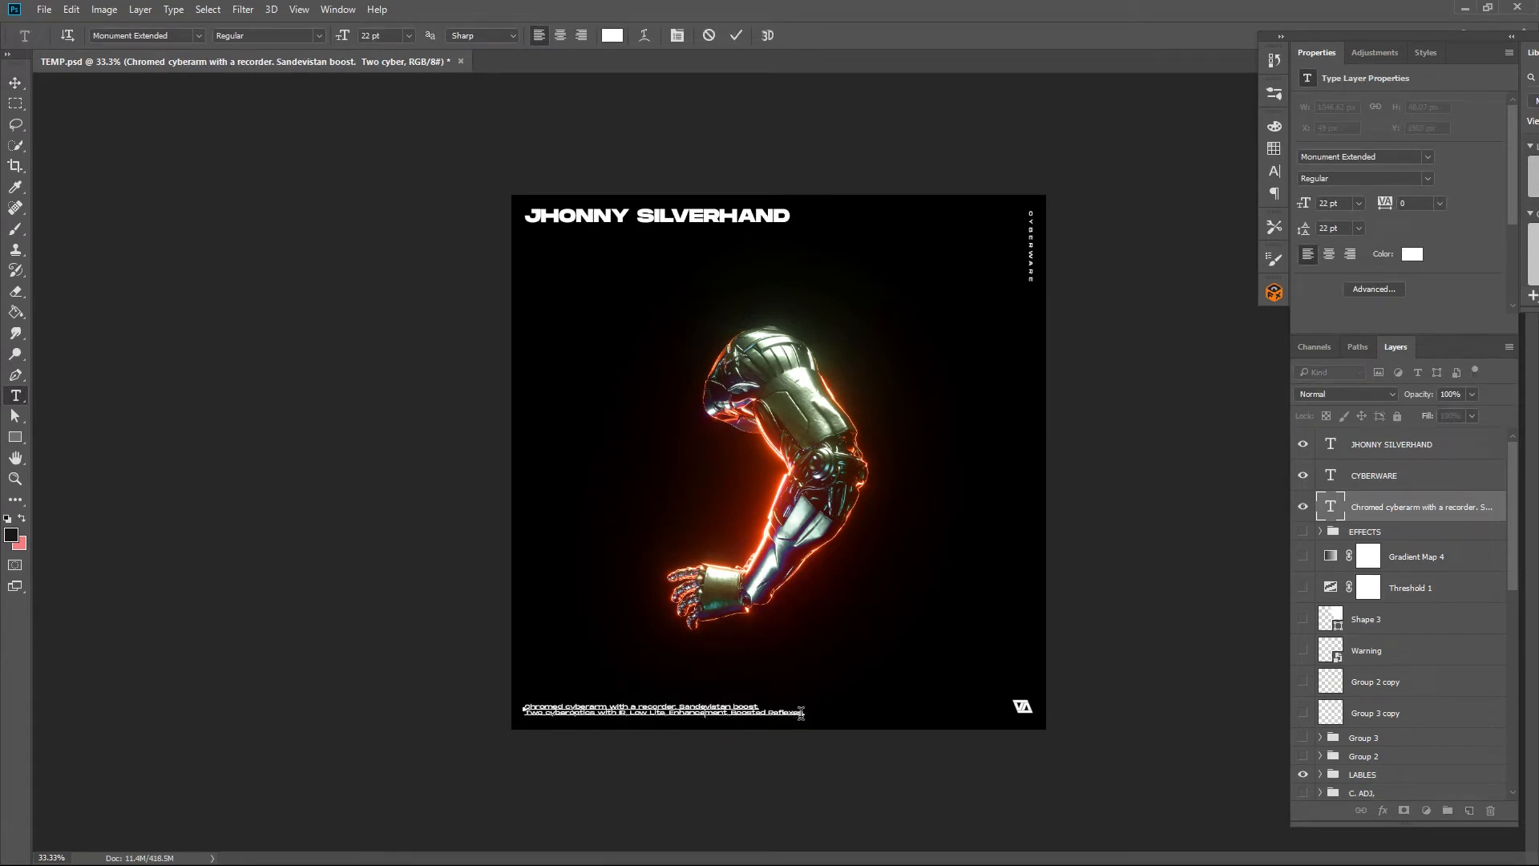
left_click_drag(806, 712, 510, 715)
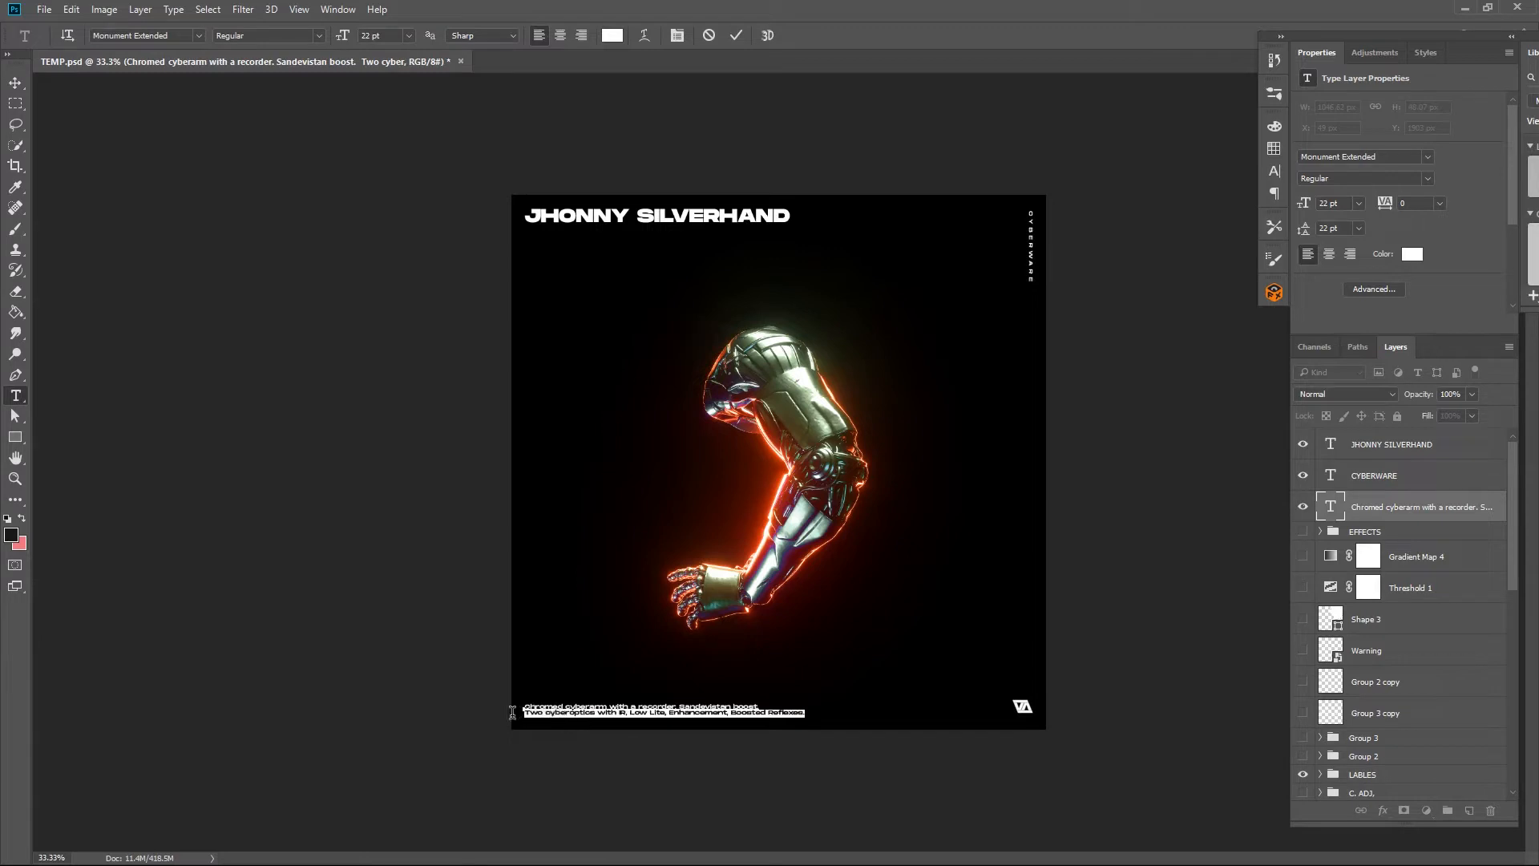
key("BackSpace")
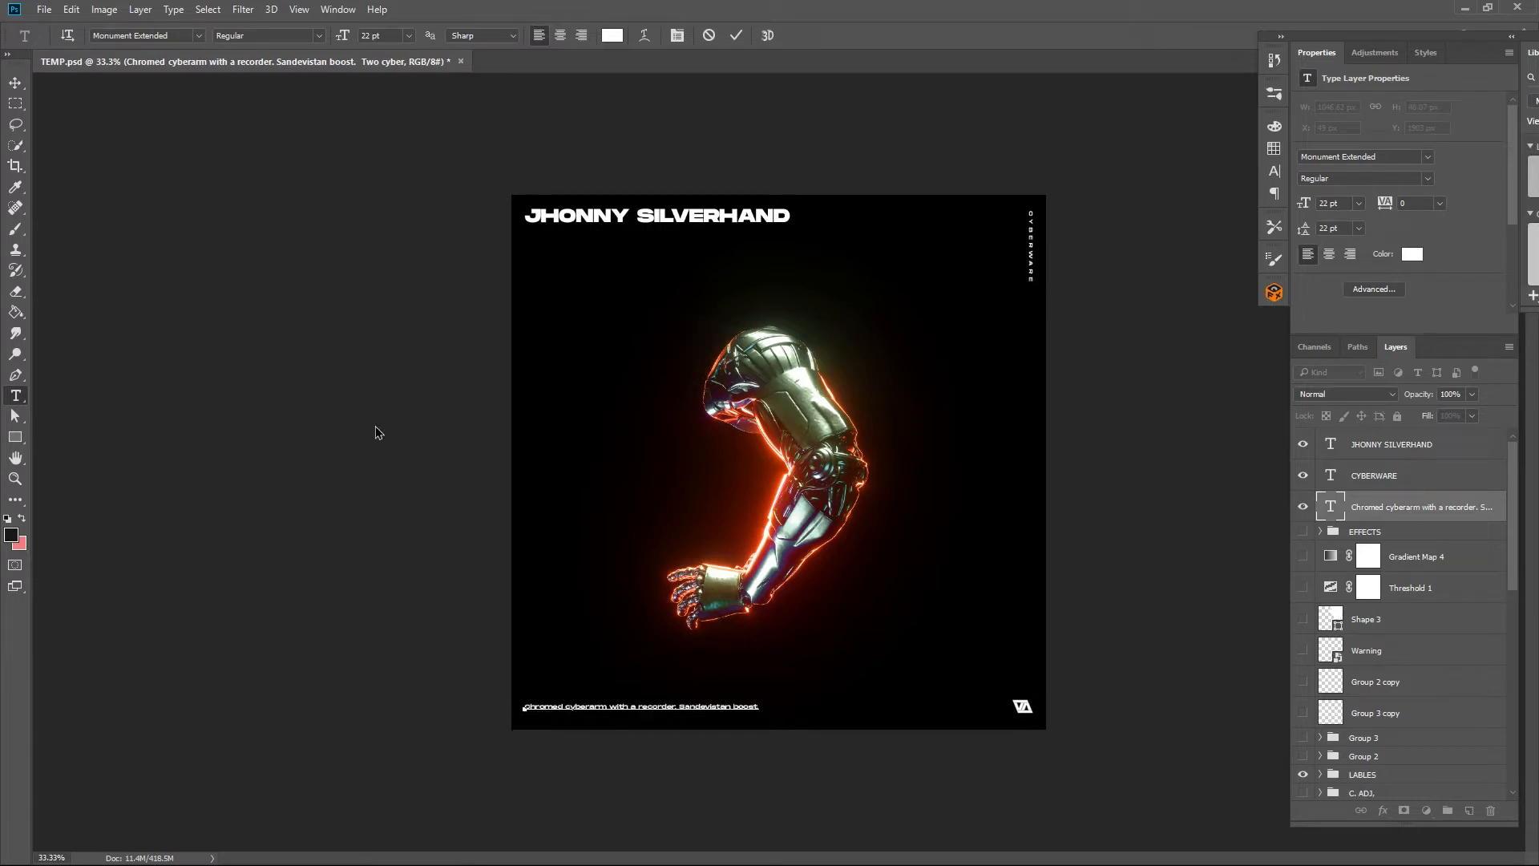
left_click(15, 83)
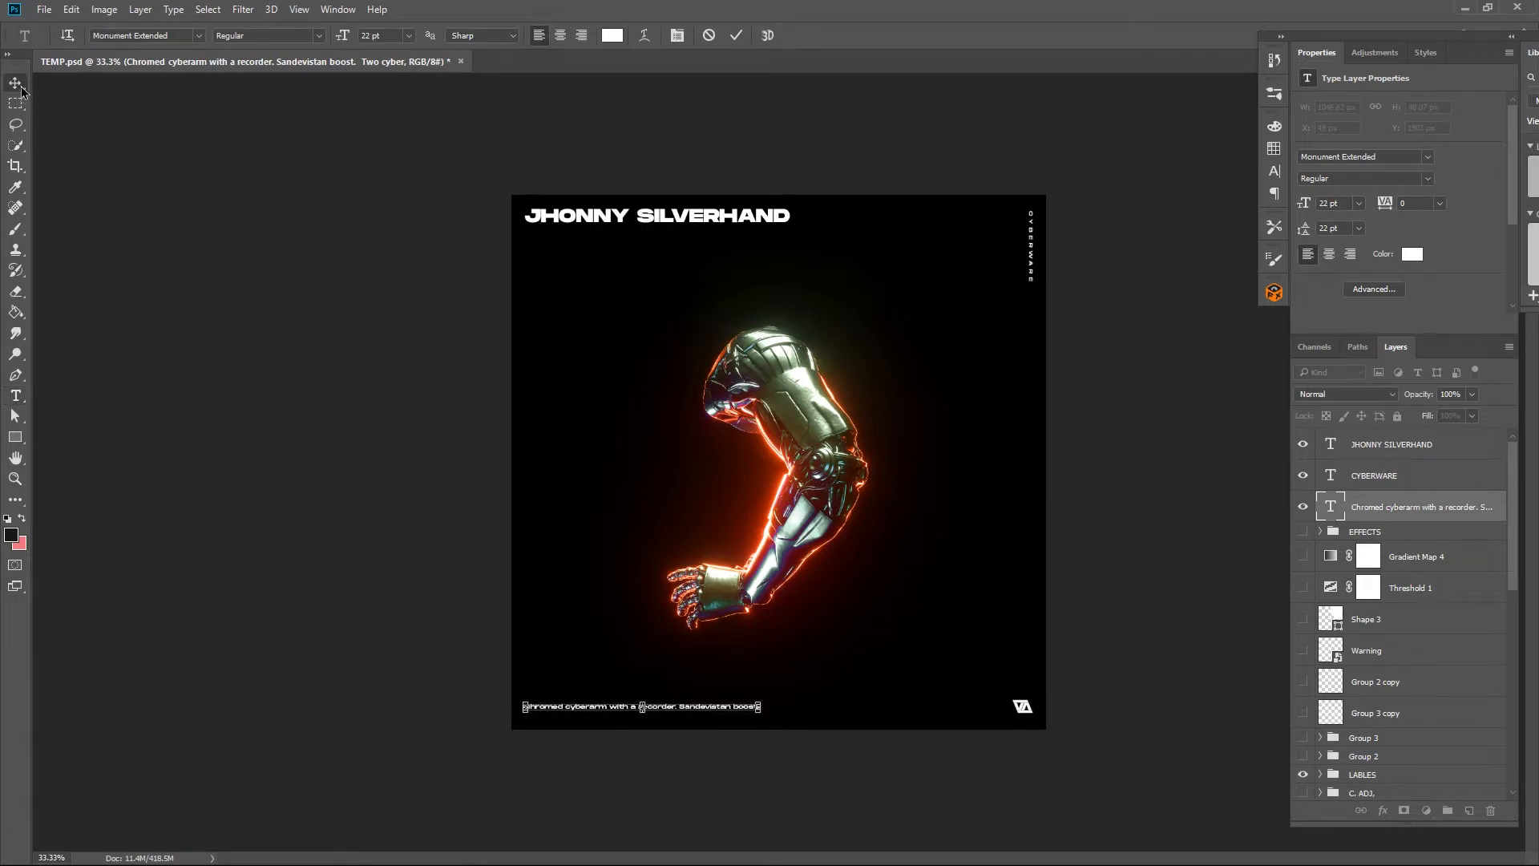
left_click(433, 698)
- Move the first description line clear of the corner and add a separate text layer there reading "Two cyberoptics with IR, Low Lite, Enhancement, Boosted Reflexes."
left_click_drag(530, 710, 744, 630)
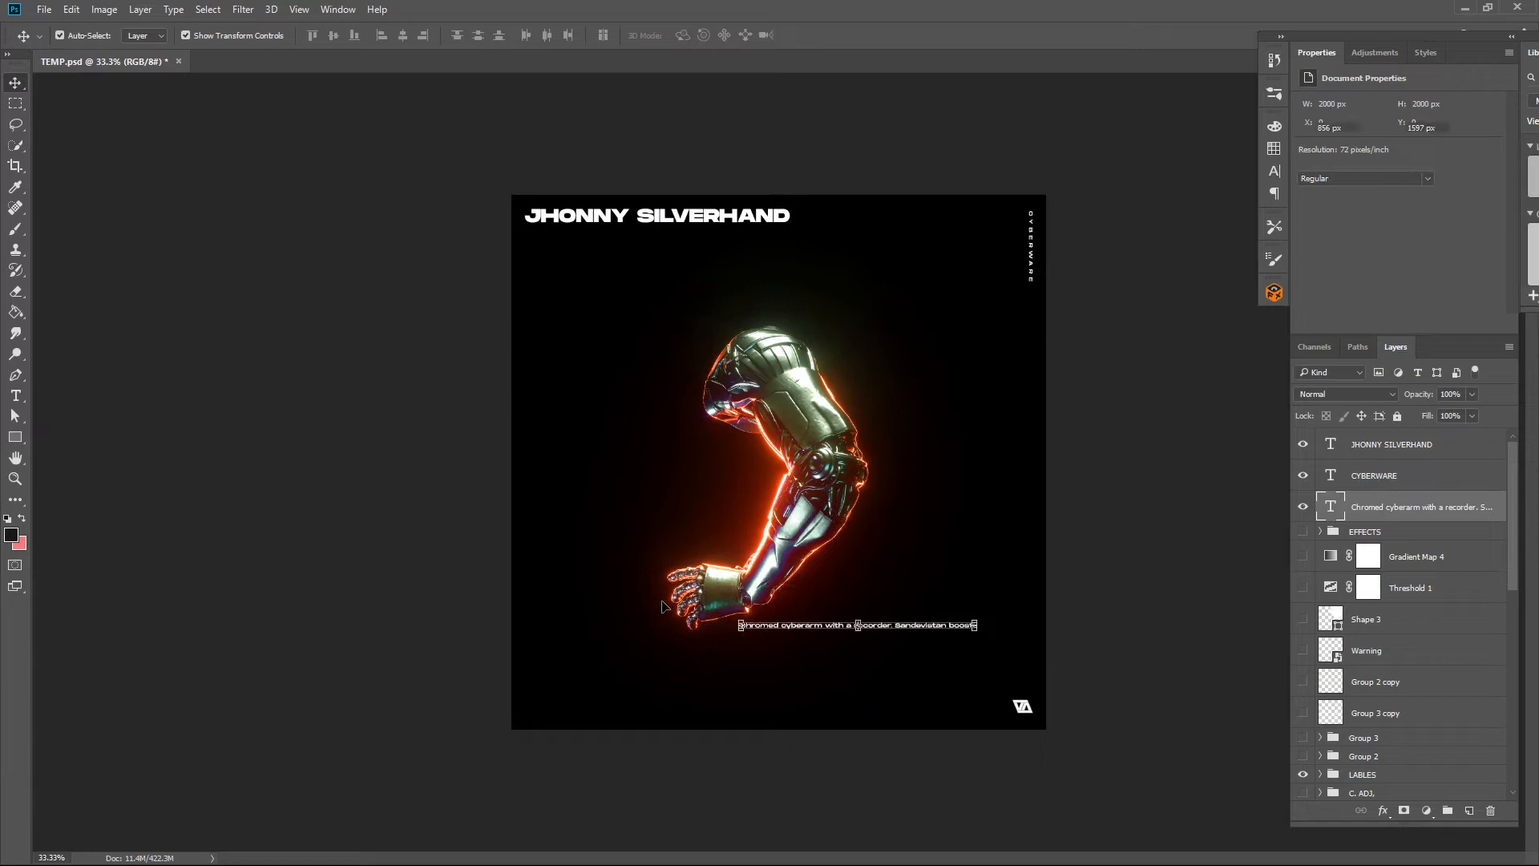
left_click(334, 474)
key("t")
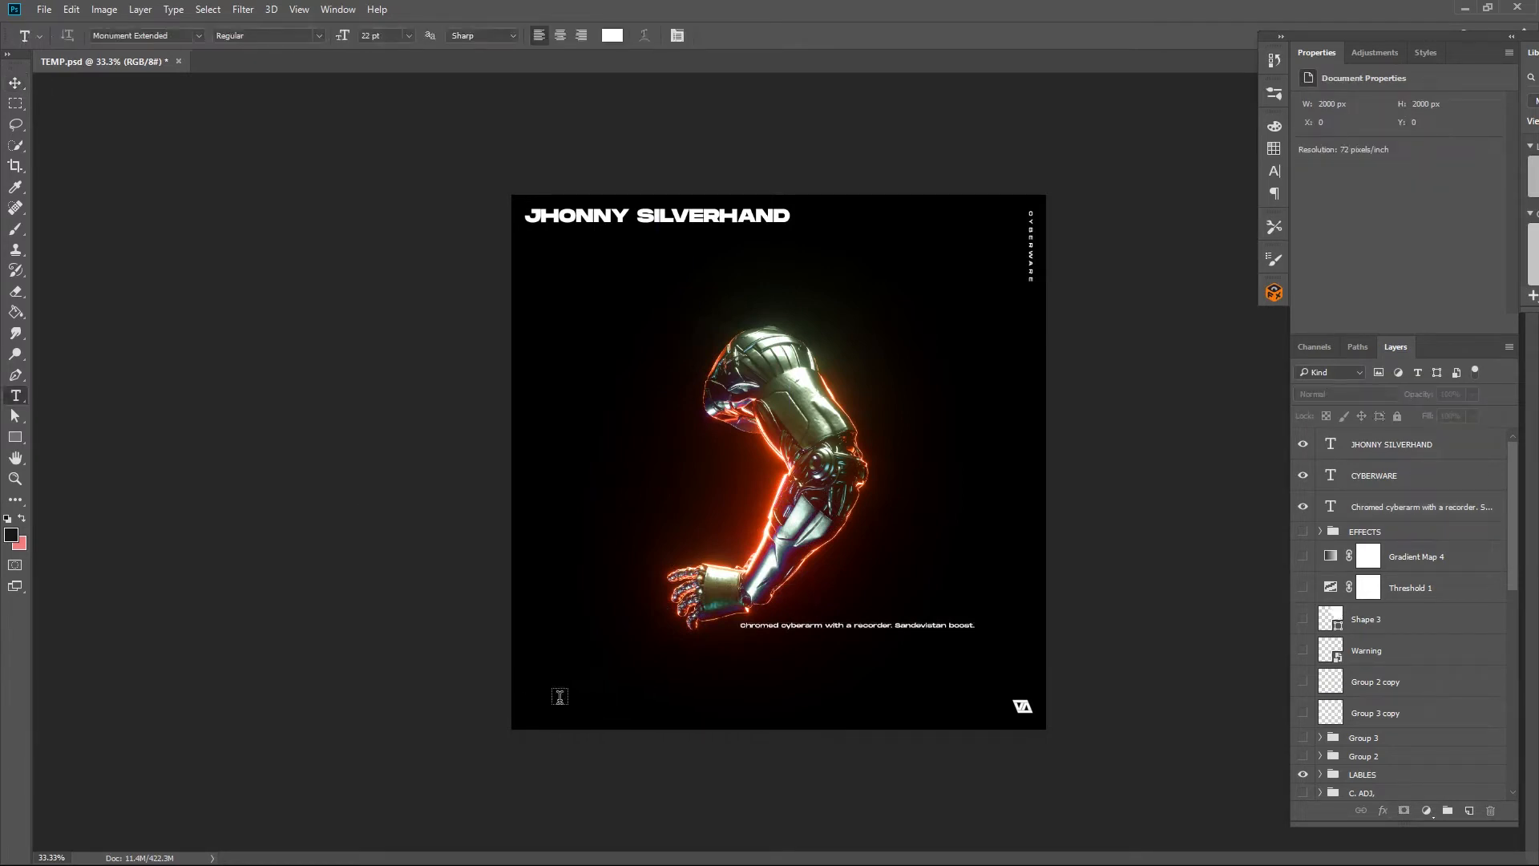
left_click(540, 709)
type("Two cyberoptics with IR, Low Lite, Enhancement, Boosted Reflexes.")
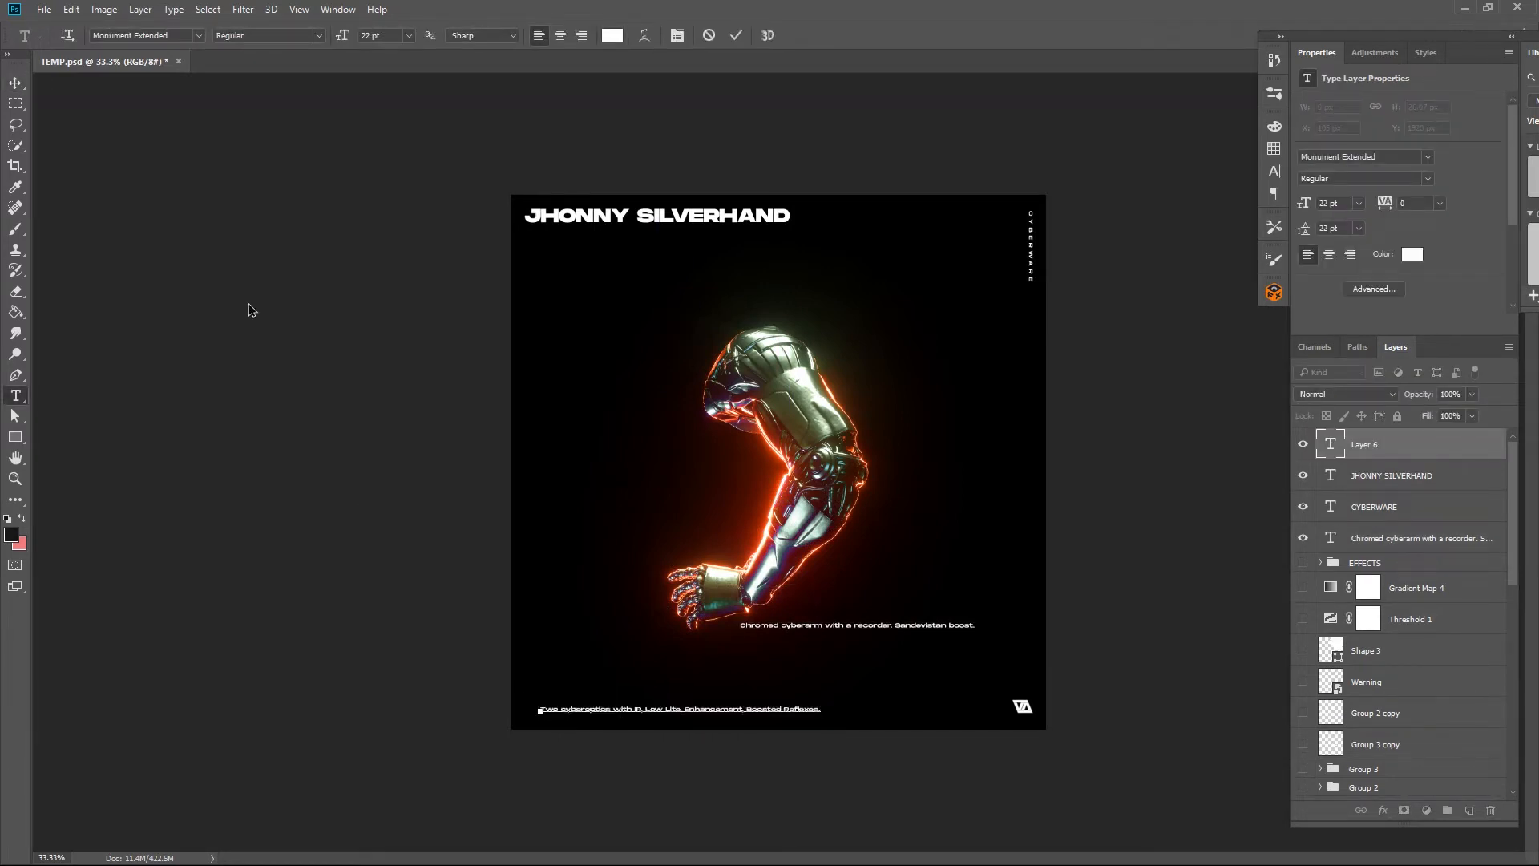
left_click(15, 83)
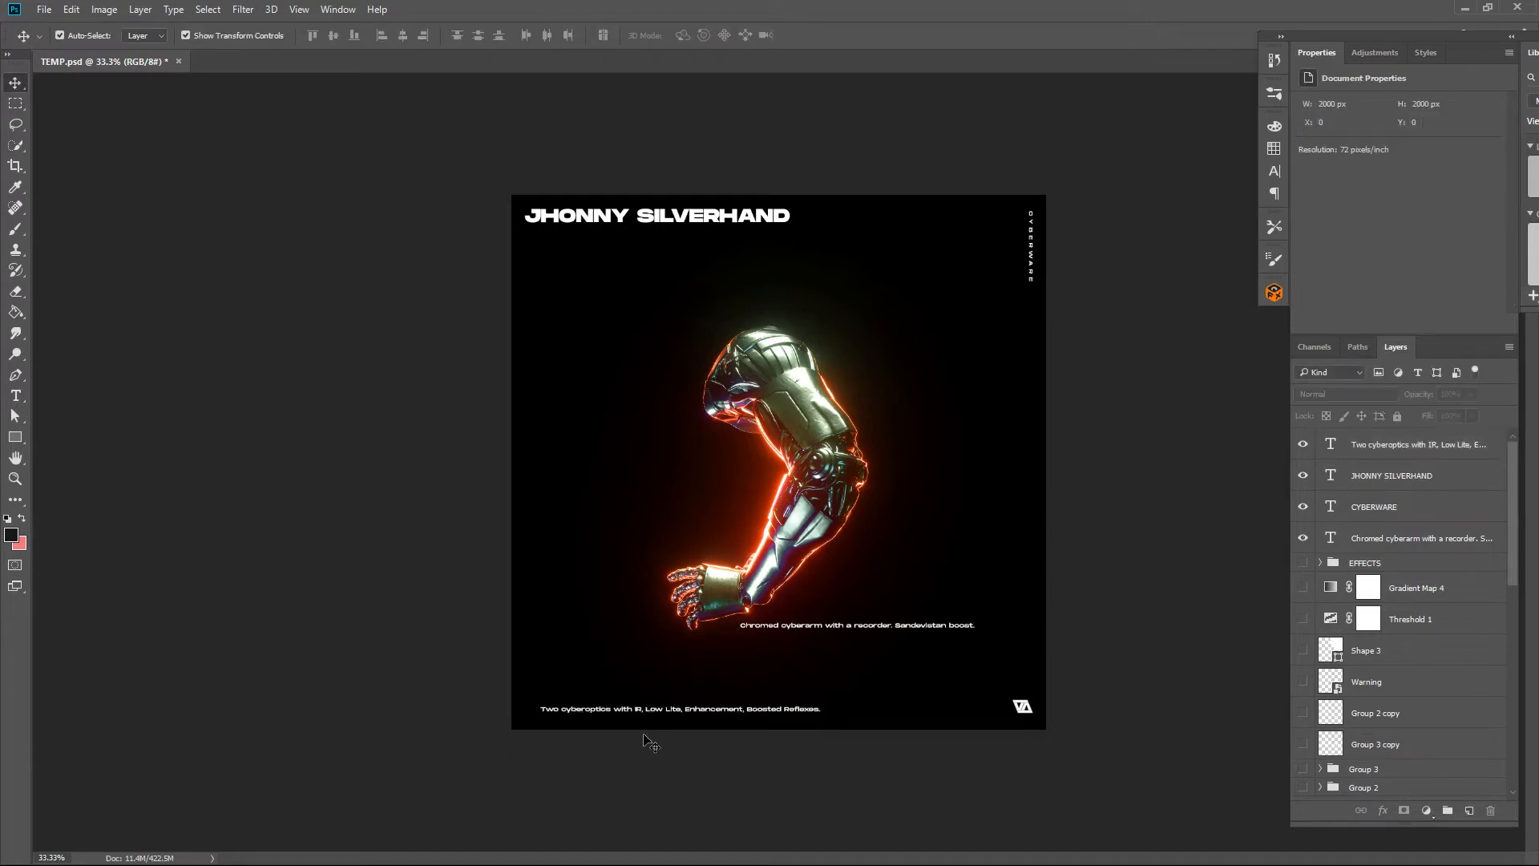
- Place the Chromed cyberarm line across the elbow at about X 312, Y 975 px and the Two cyberoptics line over the hand
left_click_drag(635, 714, 637, 645)
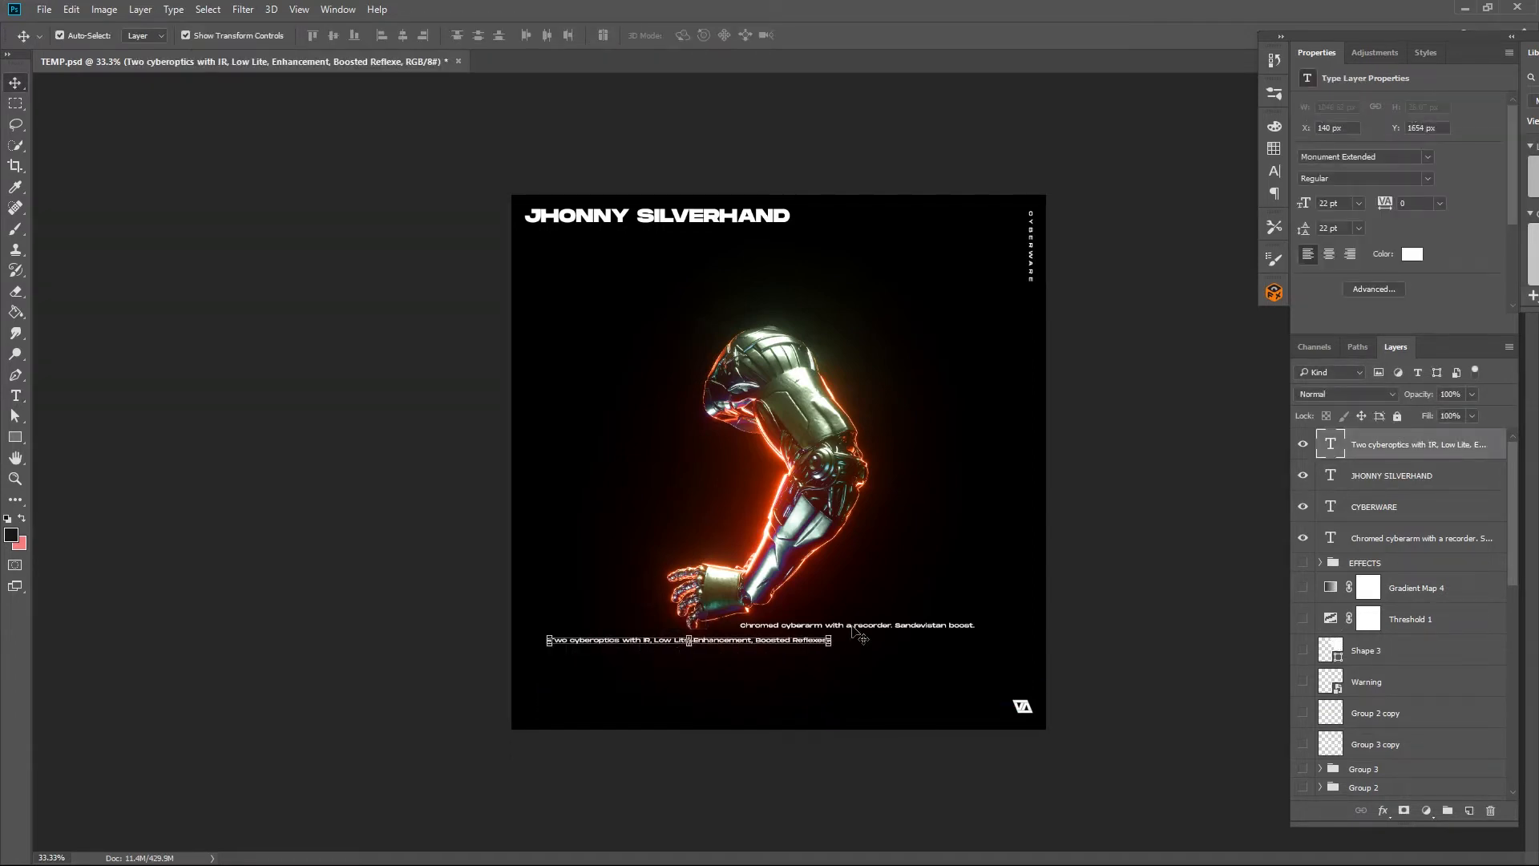
left_click_drag(853, 628, 707, 461)
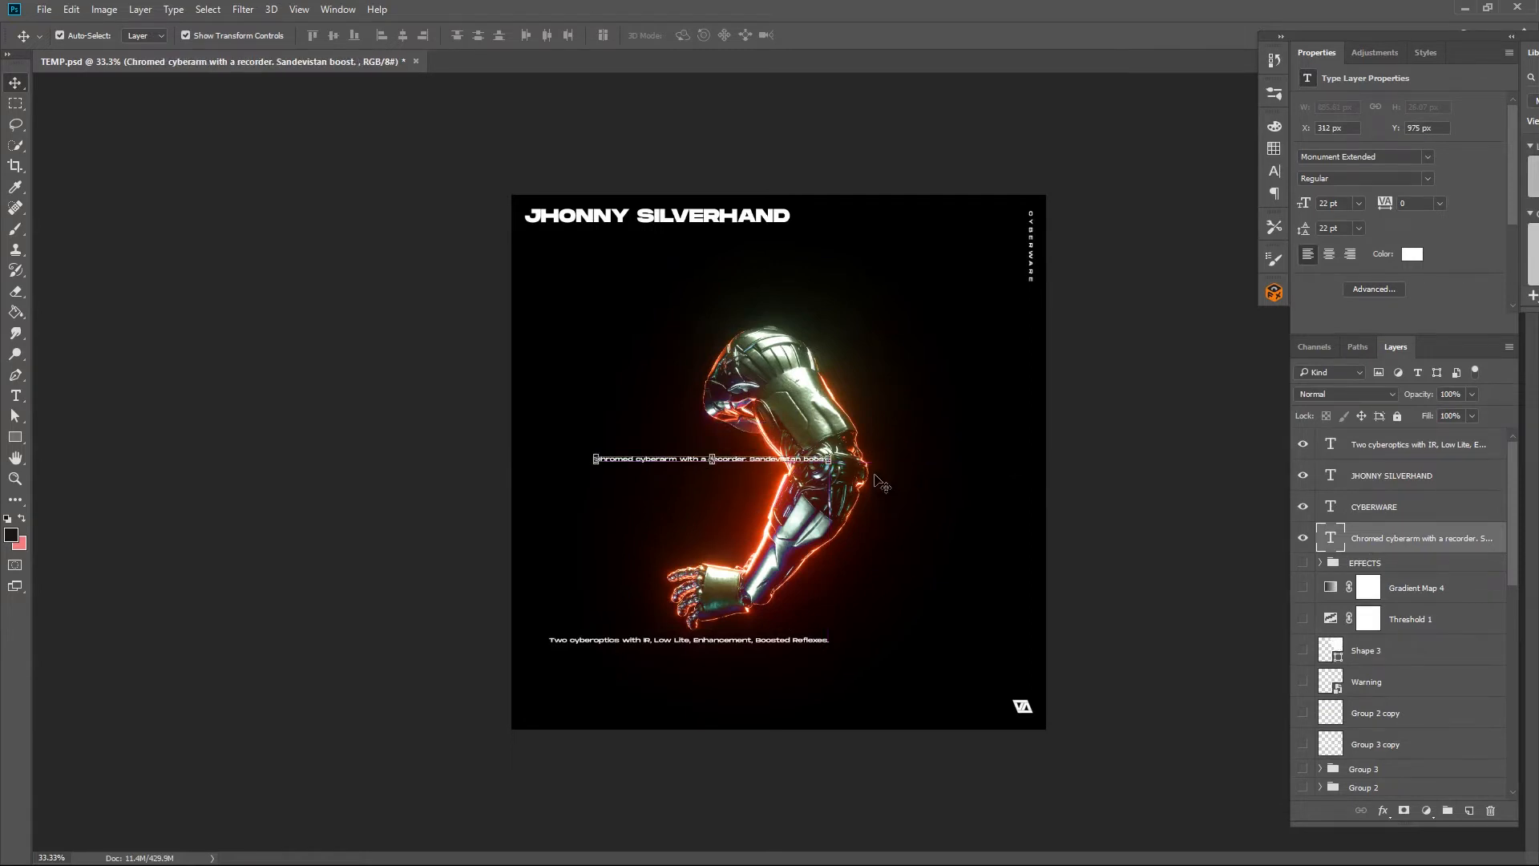
left_click(454, 438)
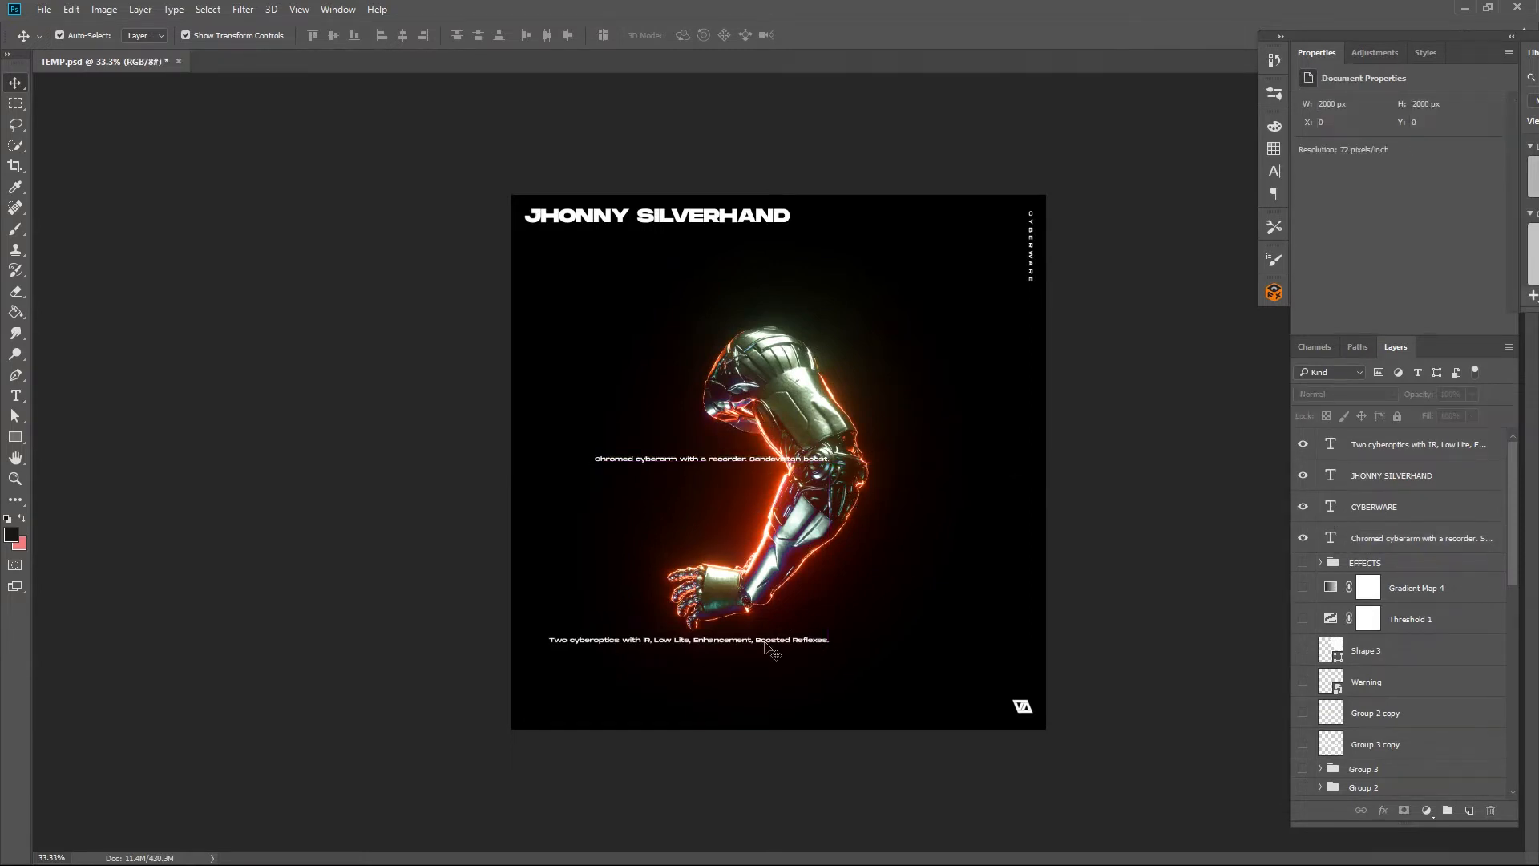
left_click_drag(768, 651, 919, 625)
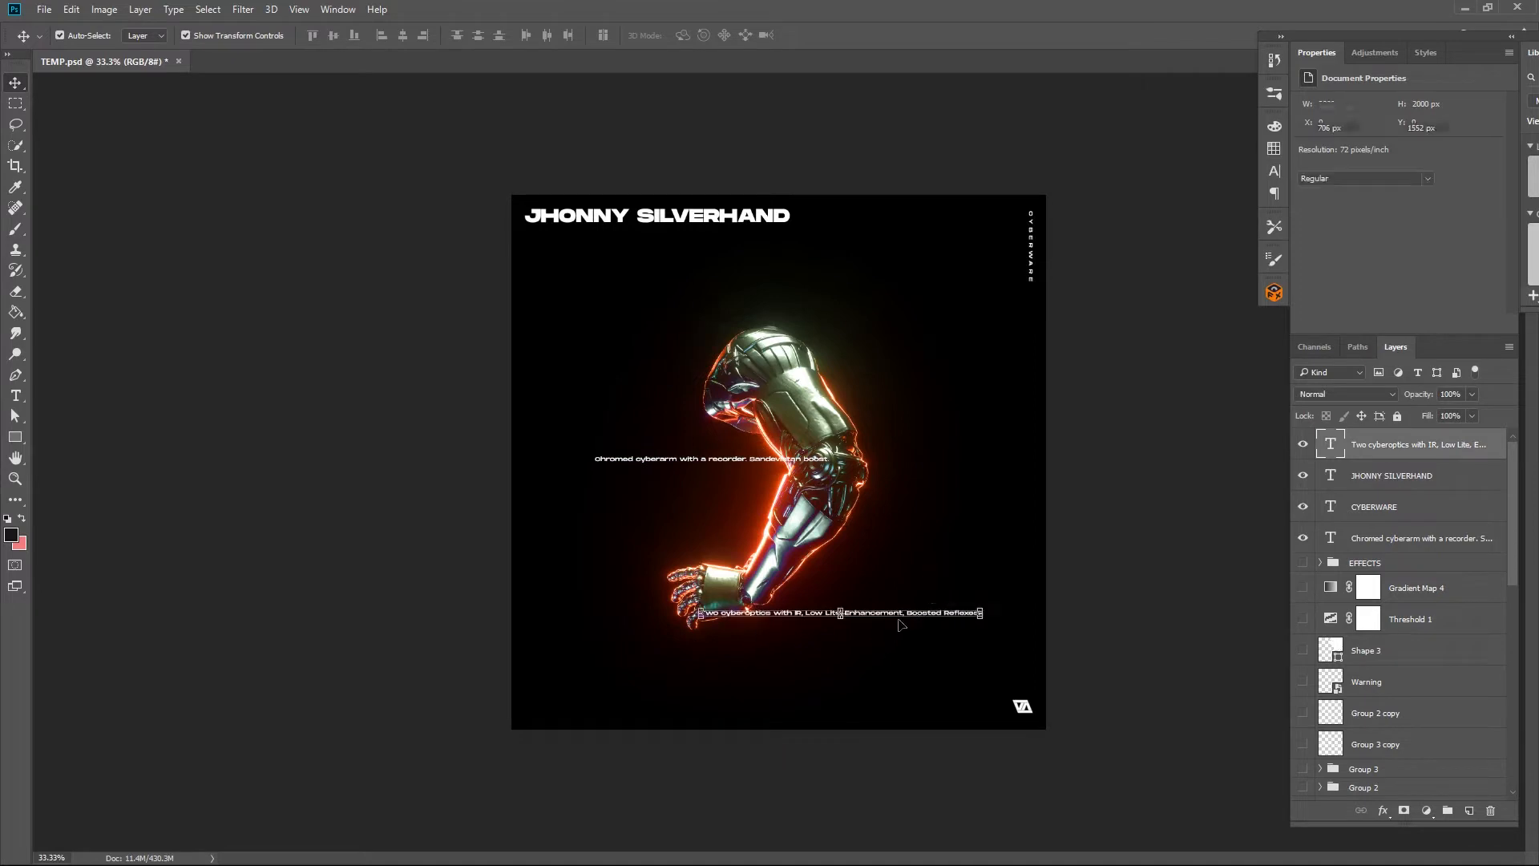
left_click(440, 573)
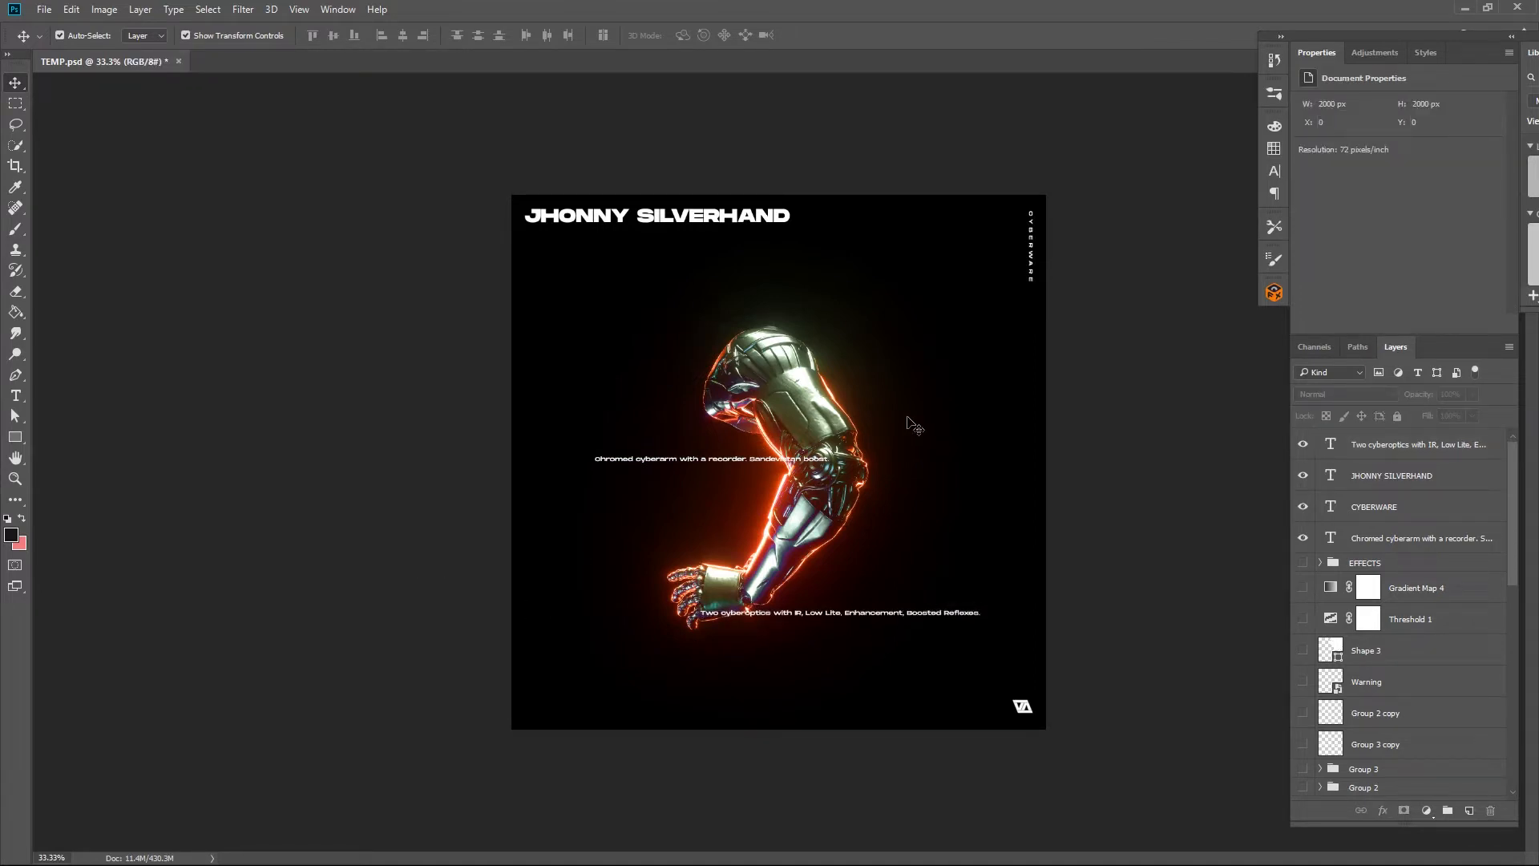
- Inspect up close how the description text overlaps the robotic arm
key("ctrl+plus")
key("ctrl+plus")
key("ctrl+plus")
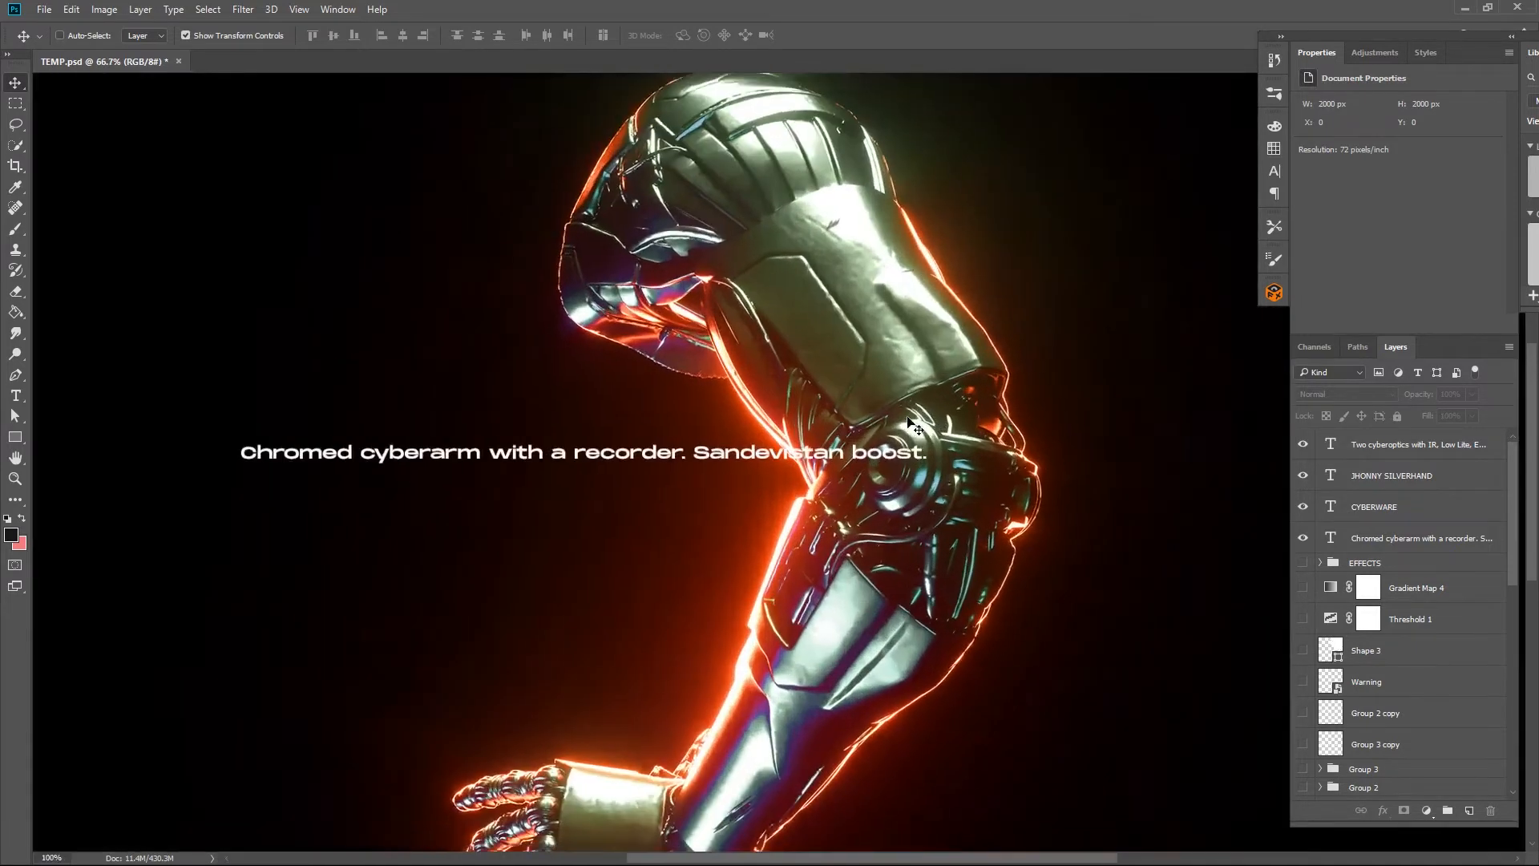
key("ctrl+minus")
key("ctrl+minus")
key("ctrl+minus")
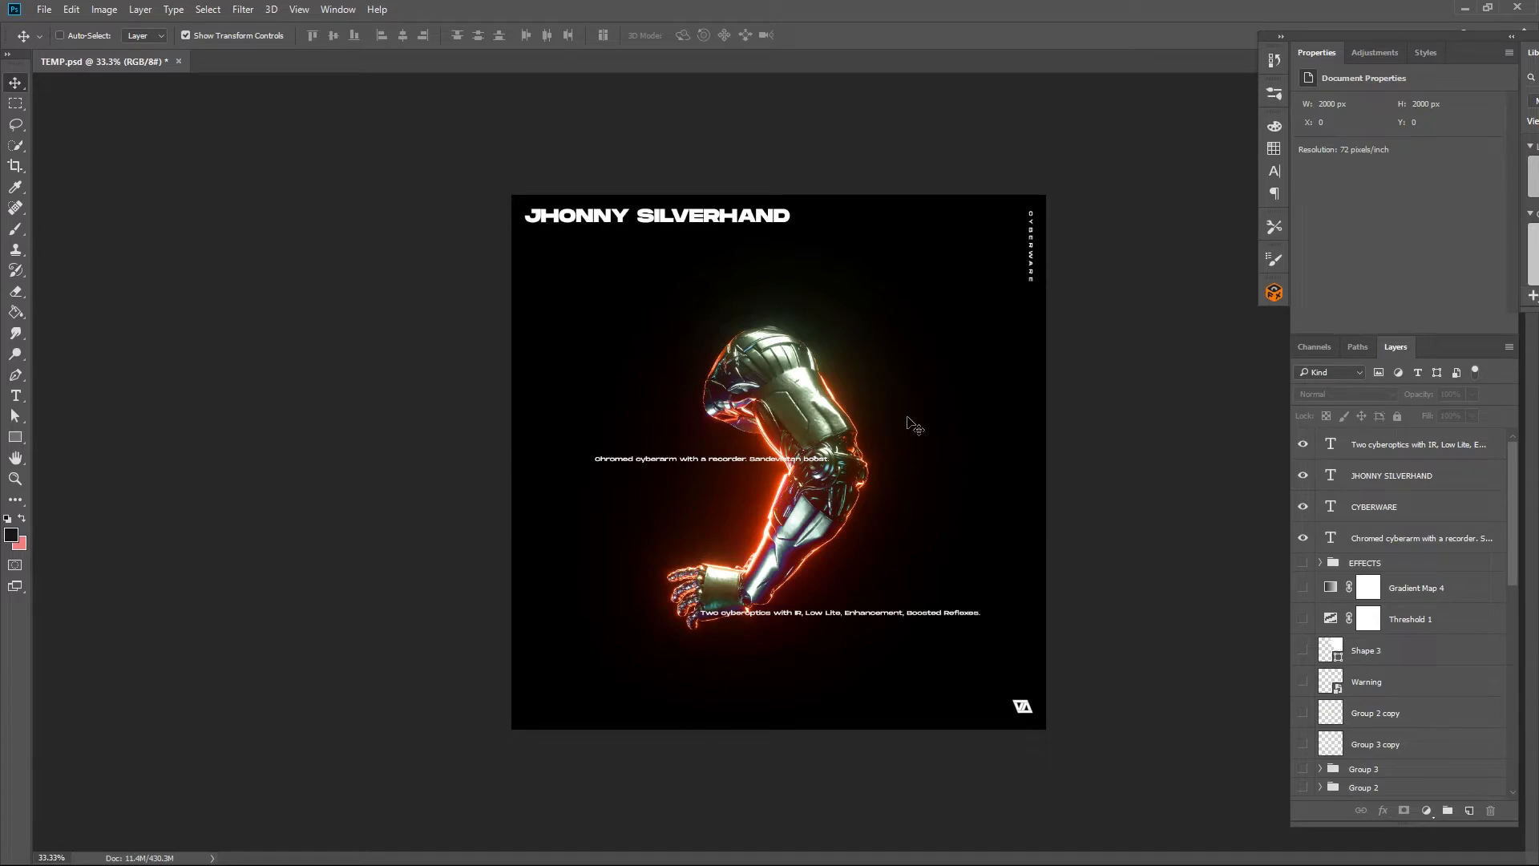
key("ctrl+plus")
key("ctrl+minus")
- Make the hidden Warning symbol layer visible
scroll(1332, 628, "down", 5)
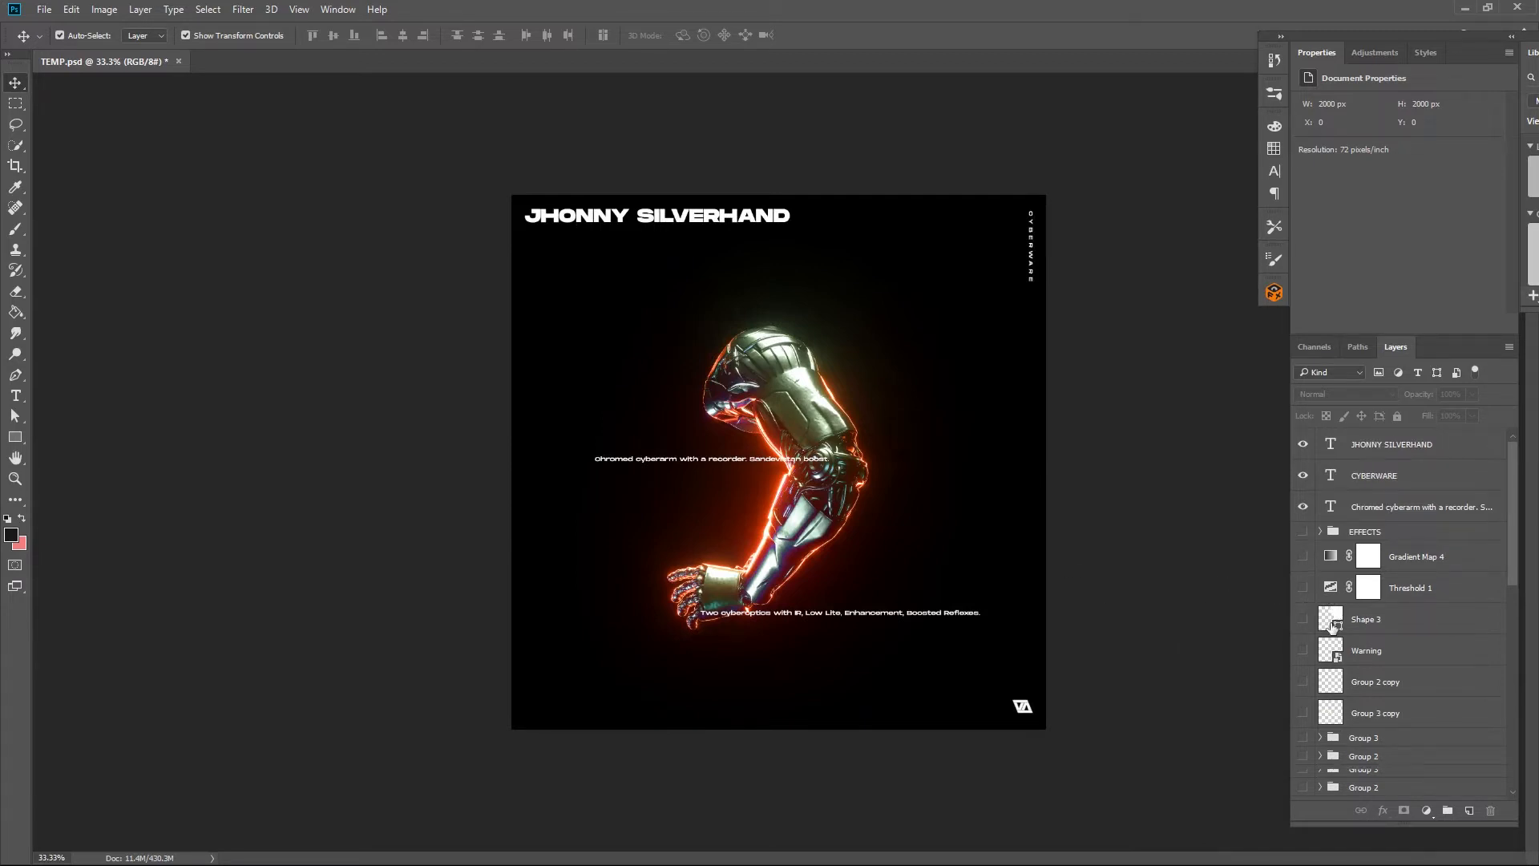
scroll(1331, 629, "down", 3)
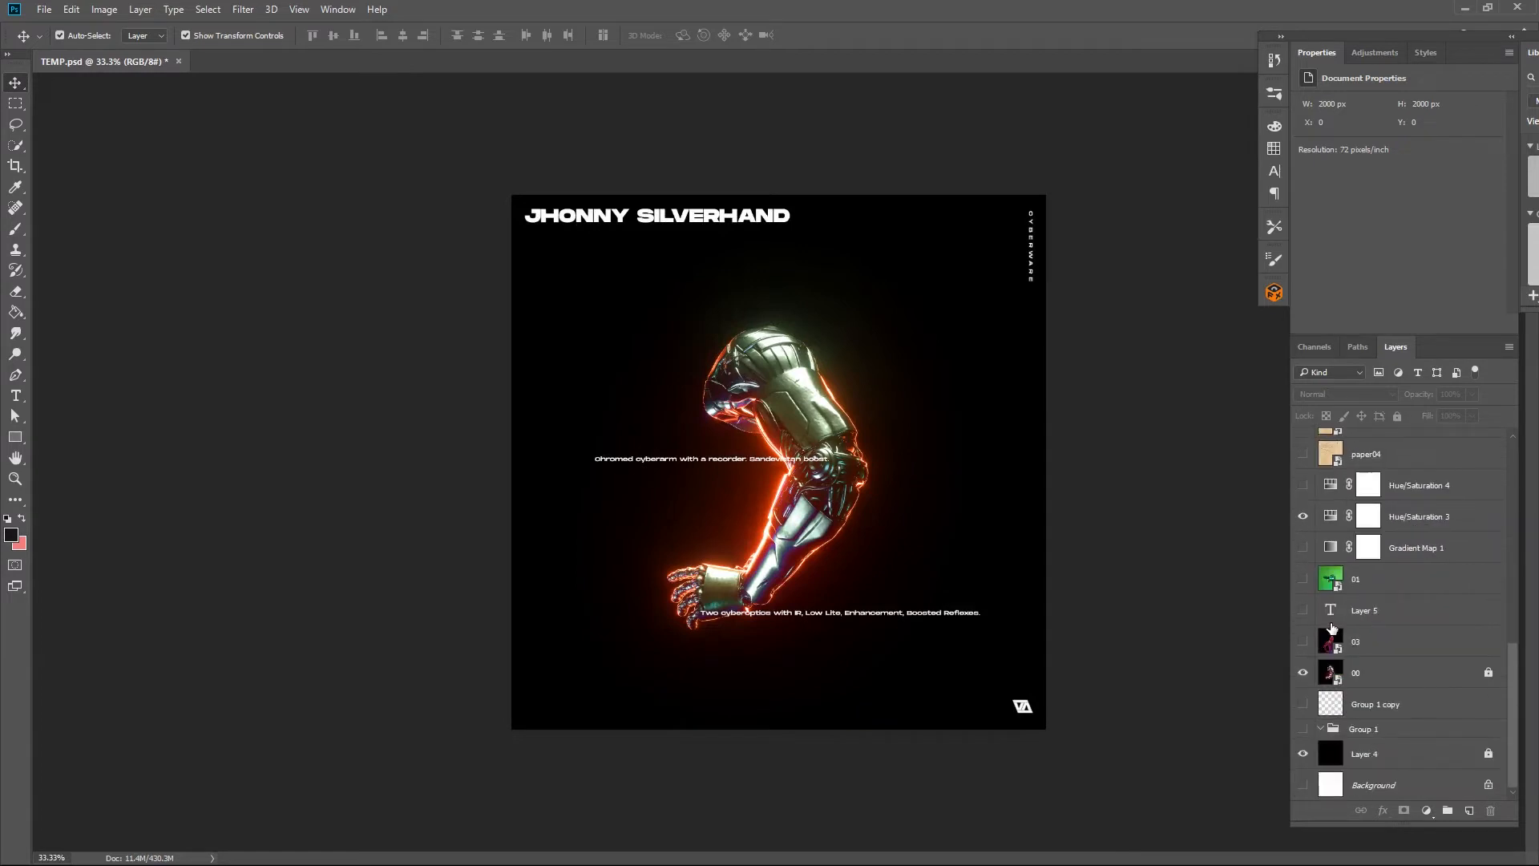
scroll(1332, 629, "up", 6)
scroll(1332, 630, "up", 3)
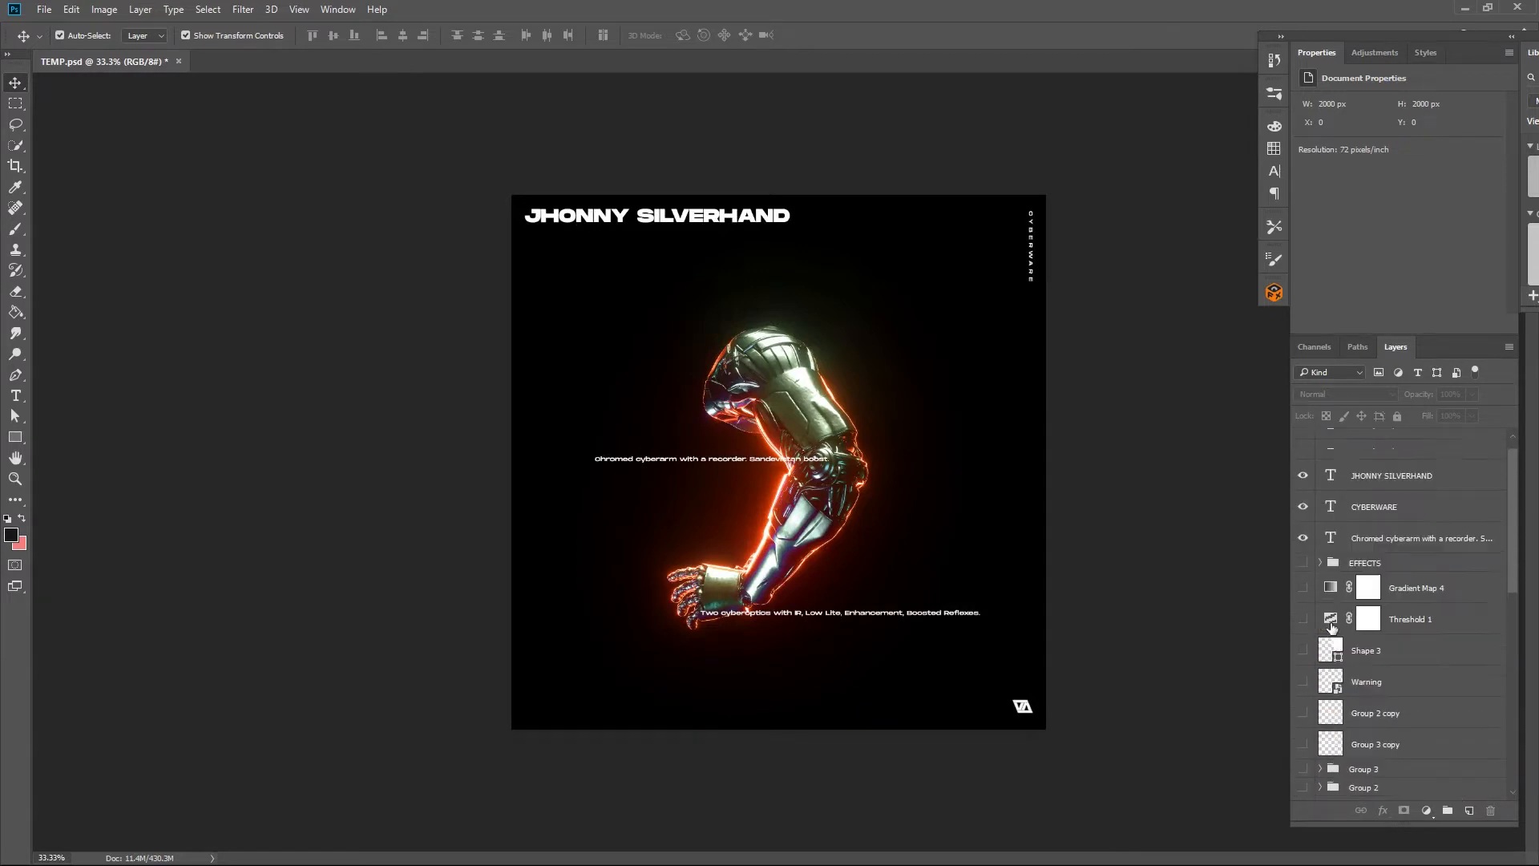
left_click(1303, 683)
left_click(1302, 684)
left_click(1304, 682)
- Move the Warning symbol to the canvas's bottom-left corner, inset about 50 px from the left and bottom edges
left_click(1353, 683)
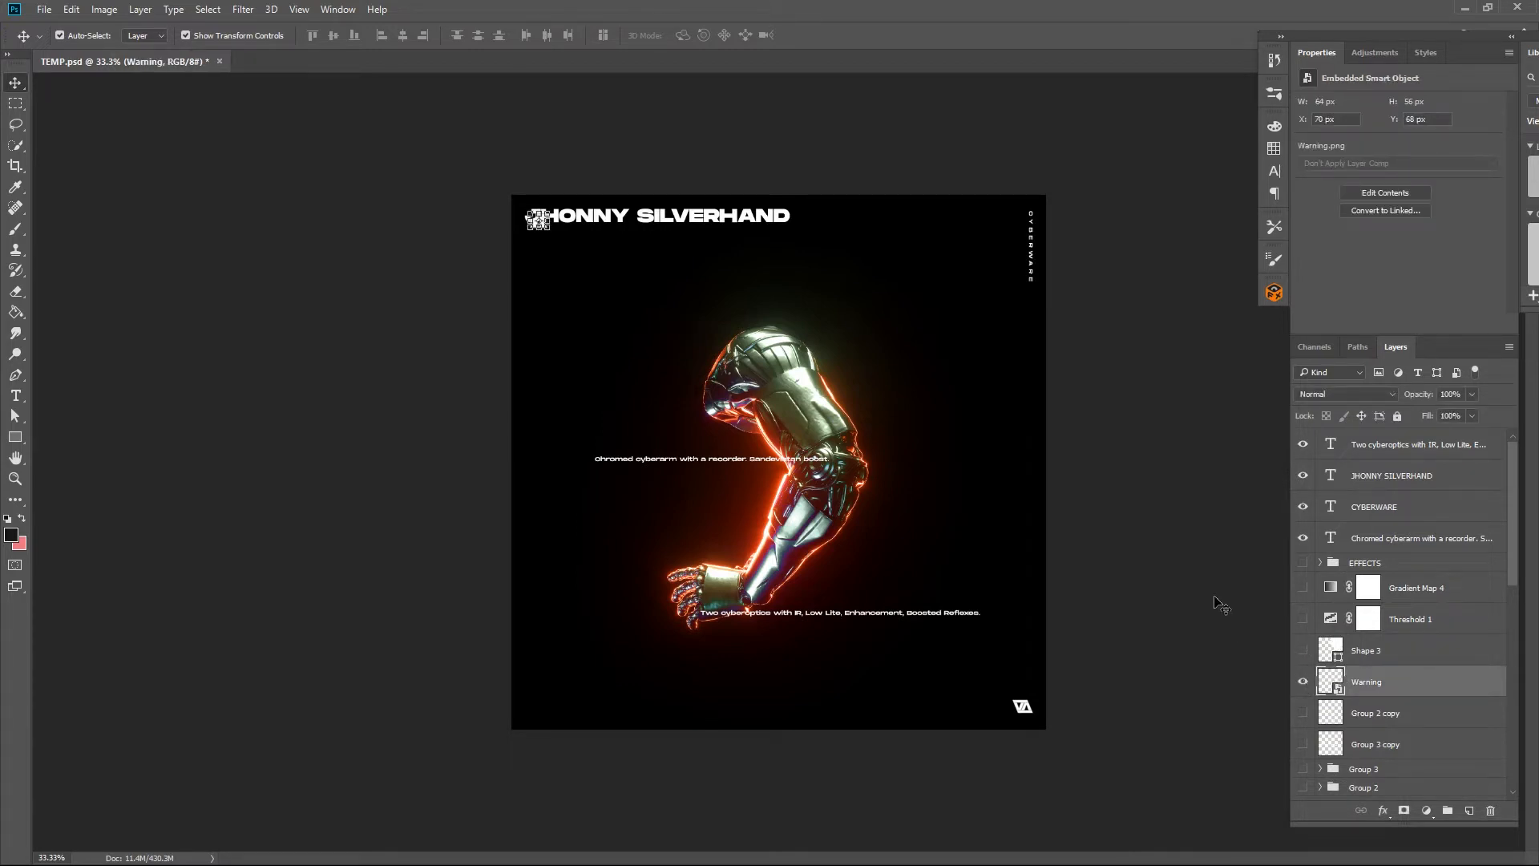
key("shift+Down")
key("shift+Down")
key("shift+Down")
key("shift+Down")
key("shift+Down")
key("shift+Down")
key("shift+Down")
key("shift+Down")
key("shift+Down")
key("shift+Down")
key("shift+Down")
key("shift+Down")
key("shift+Down")
key("shift+Down")
key("shift+Down")
key("shift+Down")
key("shift+Down")
key("shift+Down")
key("shift+Down")
key("shift+Down")
left_click(1220, 605)
left_click_drag(544, 287, 526, 713)
key("shift+Right")
key("shift+Right")
key("shift+Right")
key("shift+Right")
key("shift+Right")
left_click(302, 732)
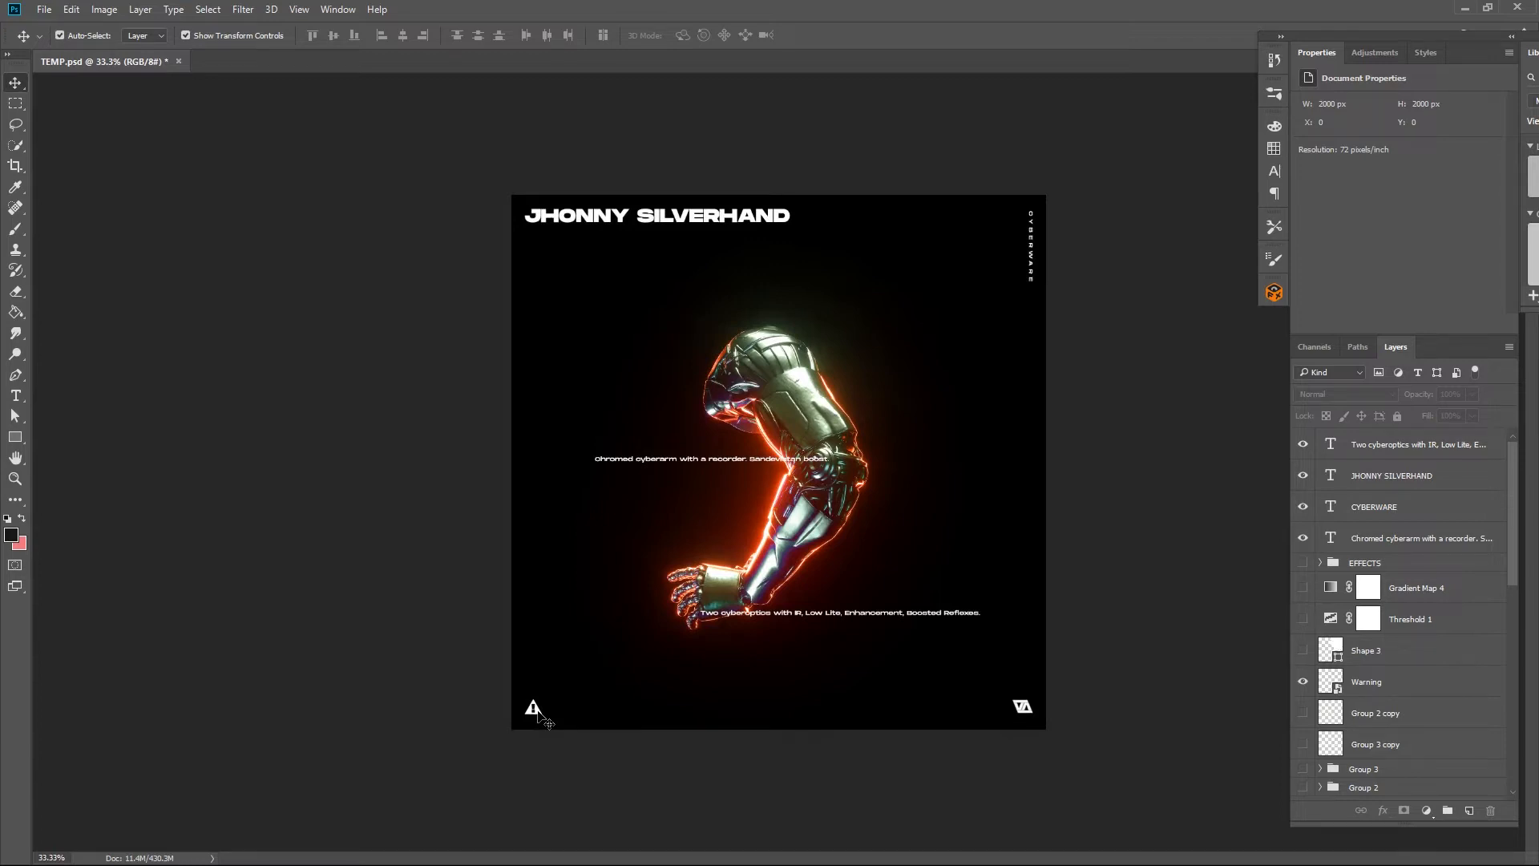
- Move the Two cyberoptics line directly beneath the Chromed cyberarm line, at about X 313 px, Y 1009 px
left_click(870, 616)
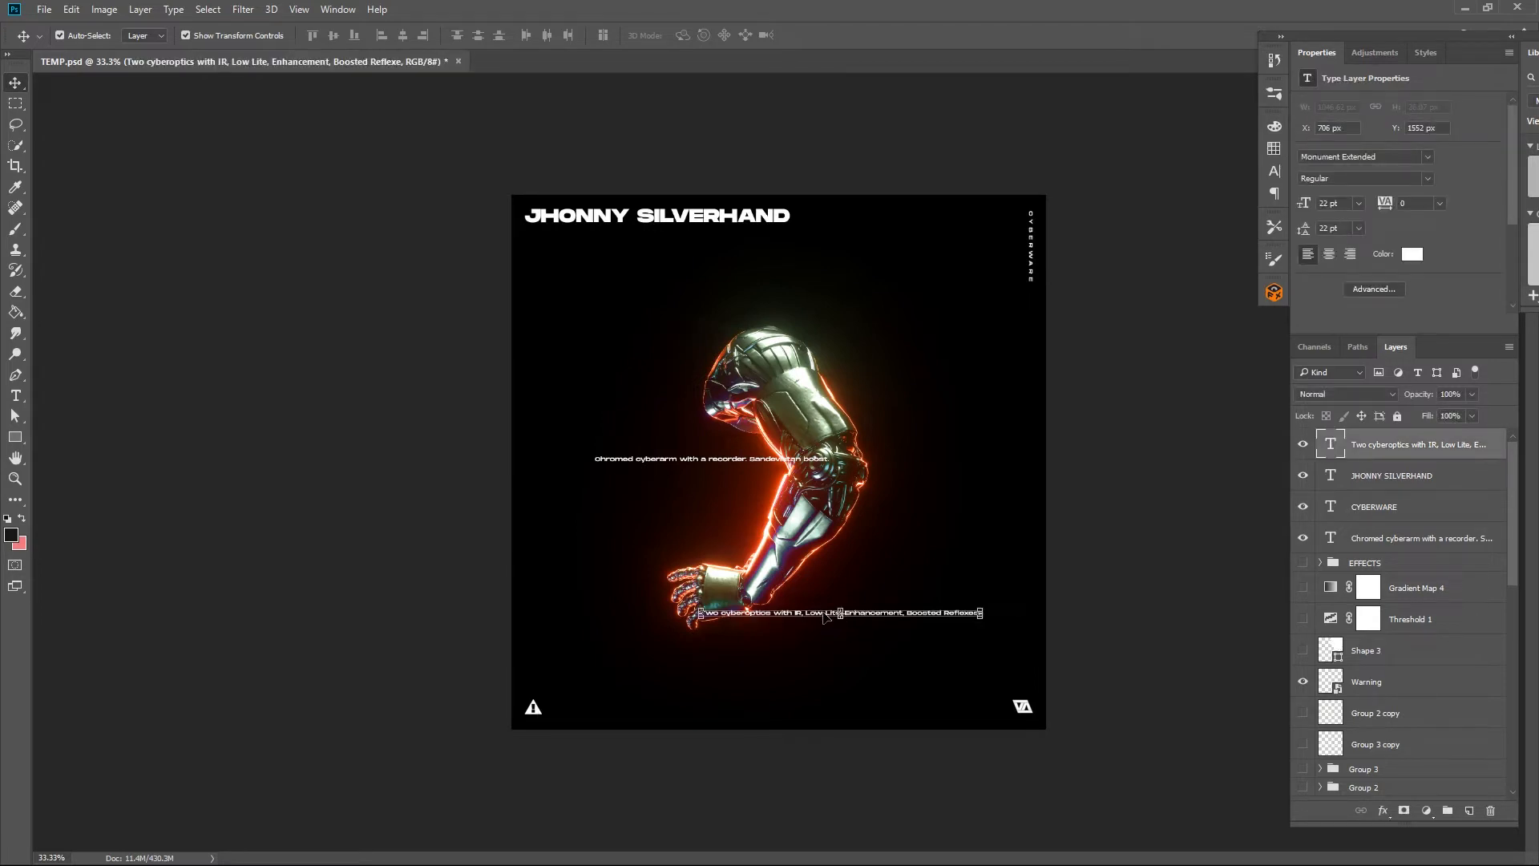
left_click_drag(824, 617, 723, 472)
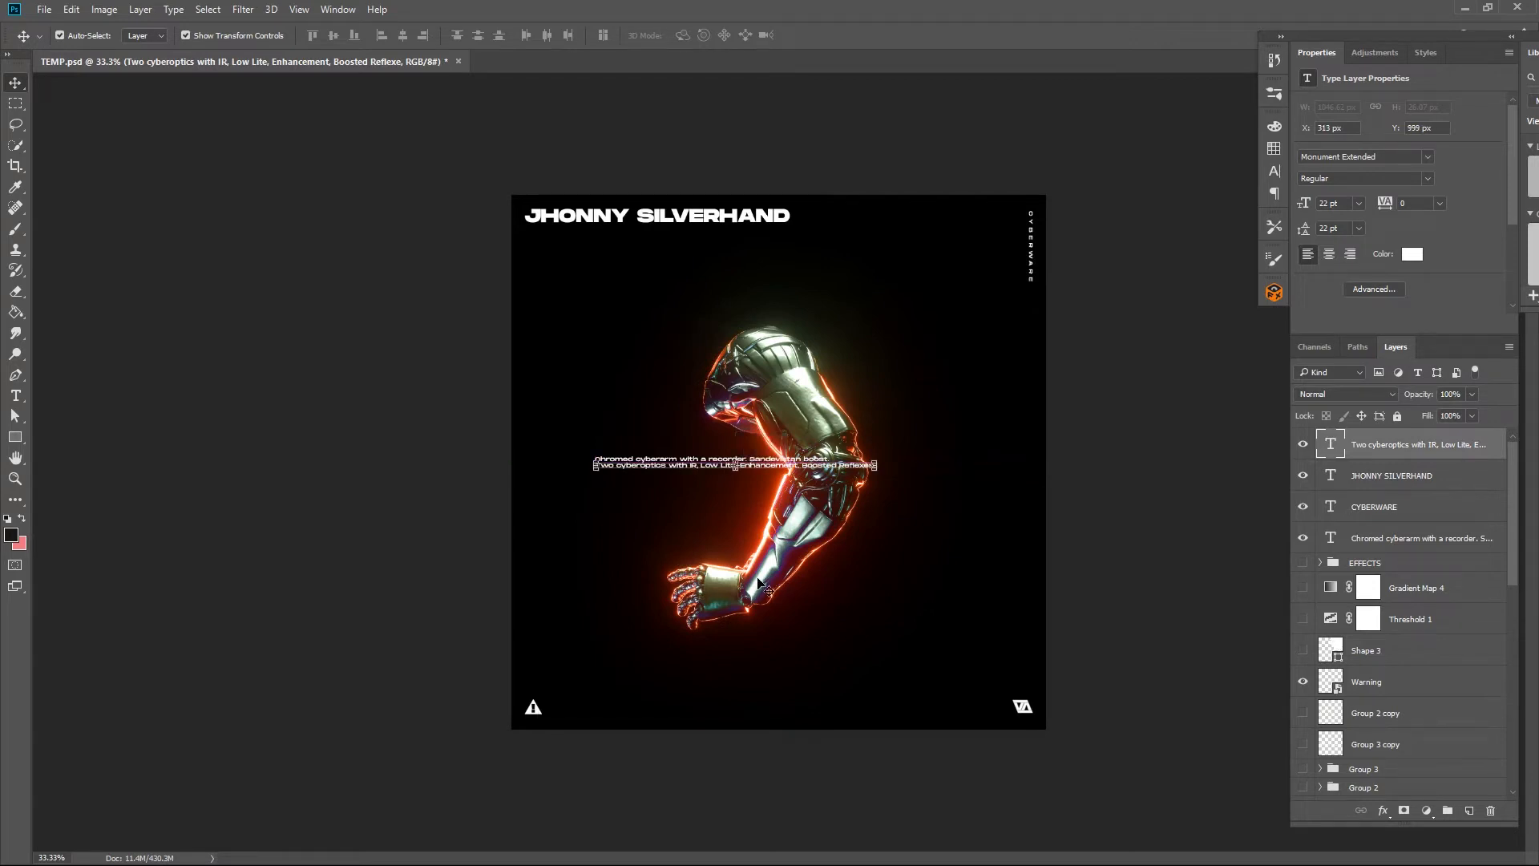
key("shift+Down")
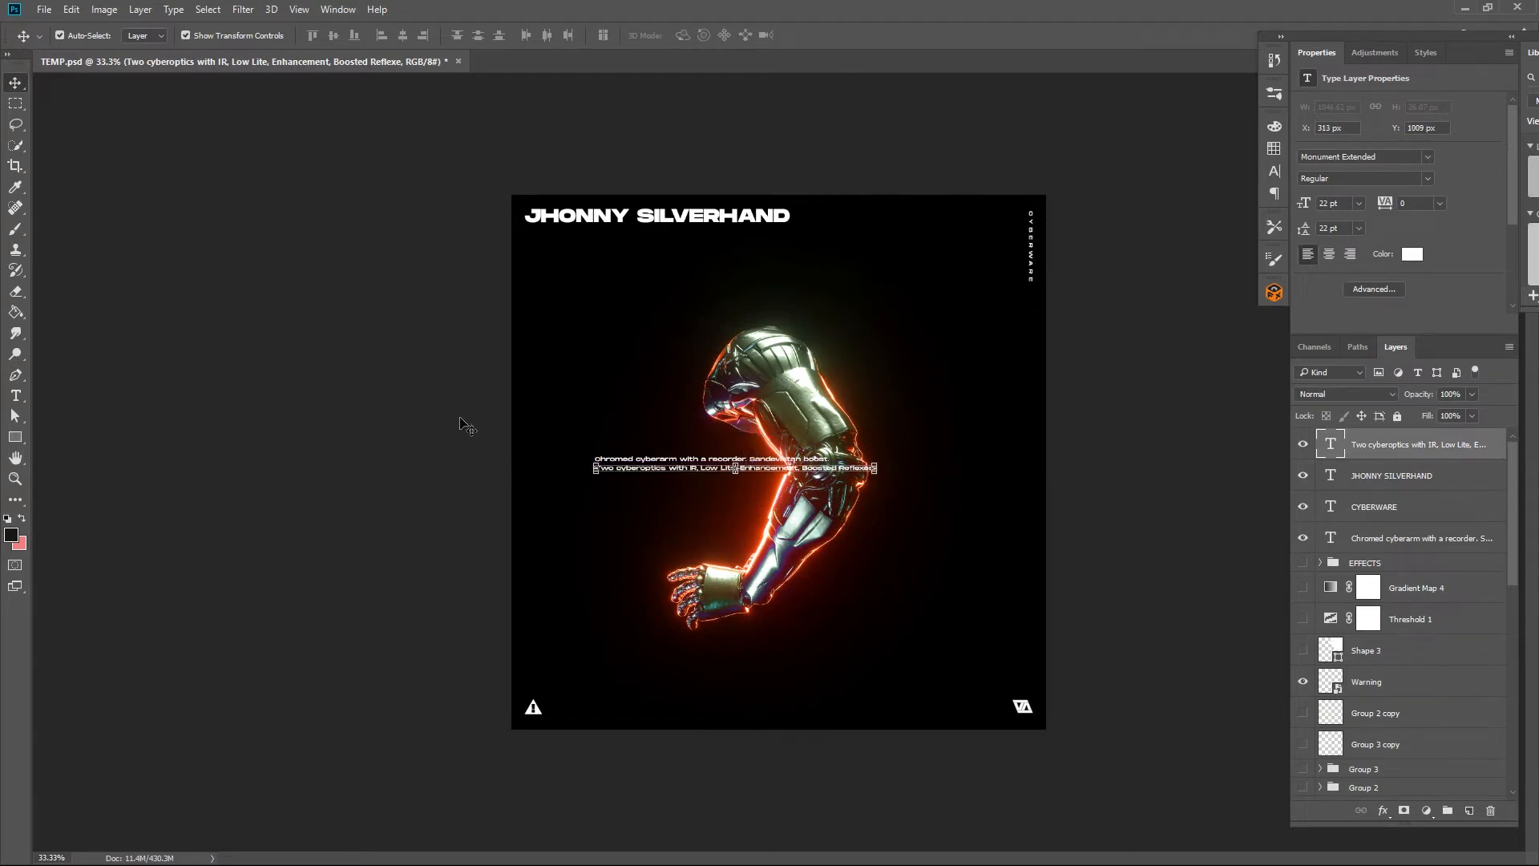
- Group the two description text layers, then duplicate the group and merge the copy into a single pixel layer
left_click_drag(462, 425, 622, 505)
key("ctrl")
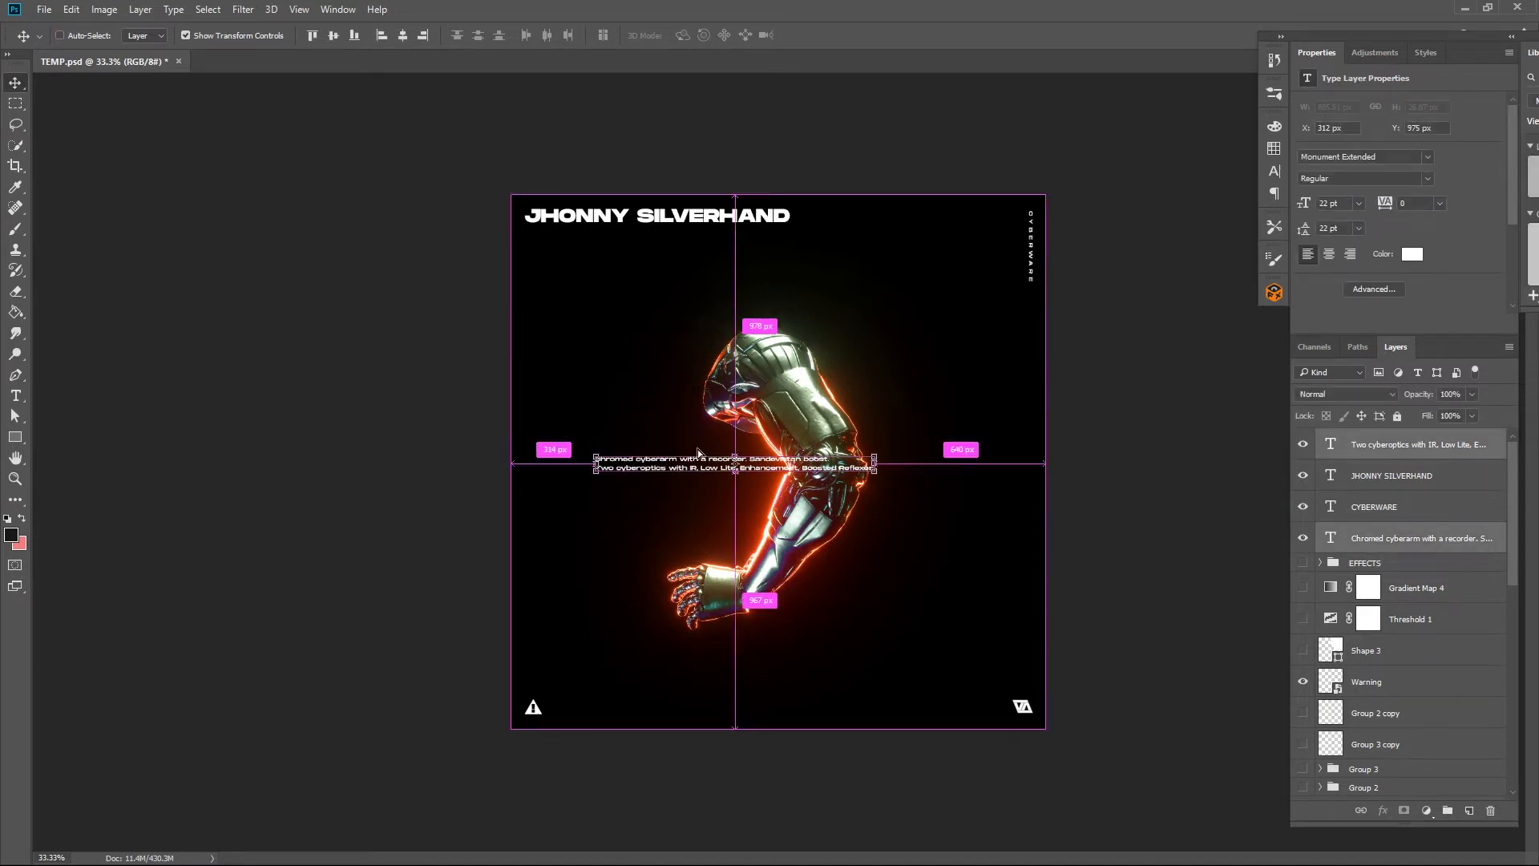
key("ctrl+g")
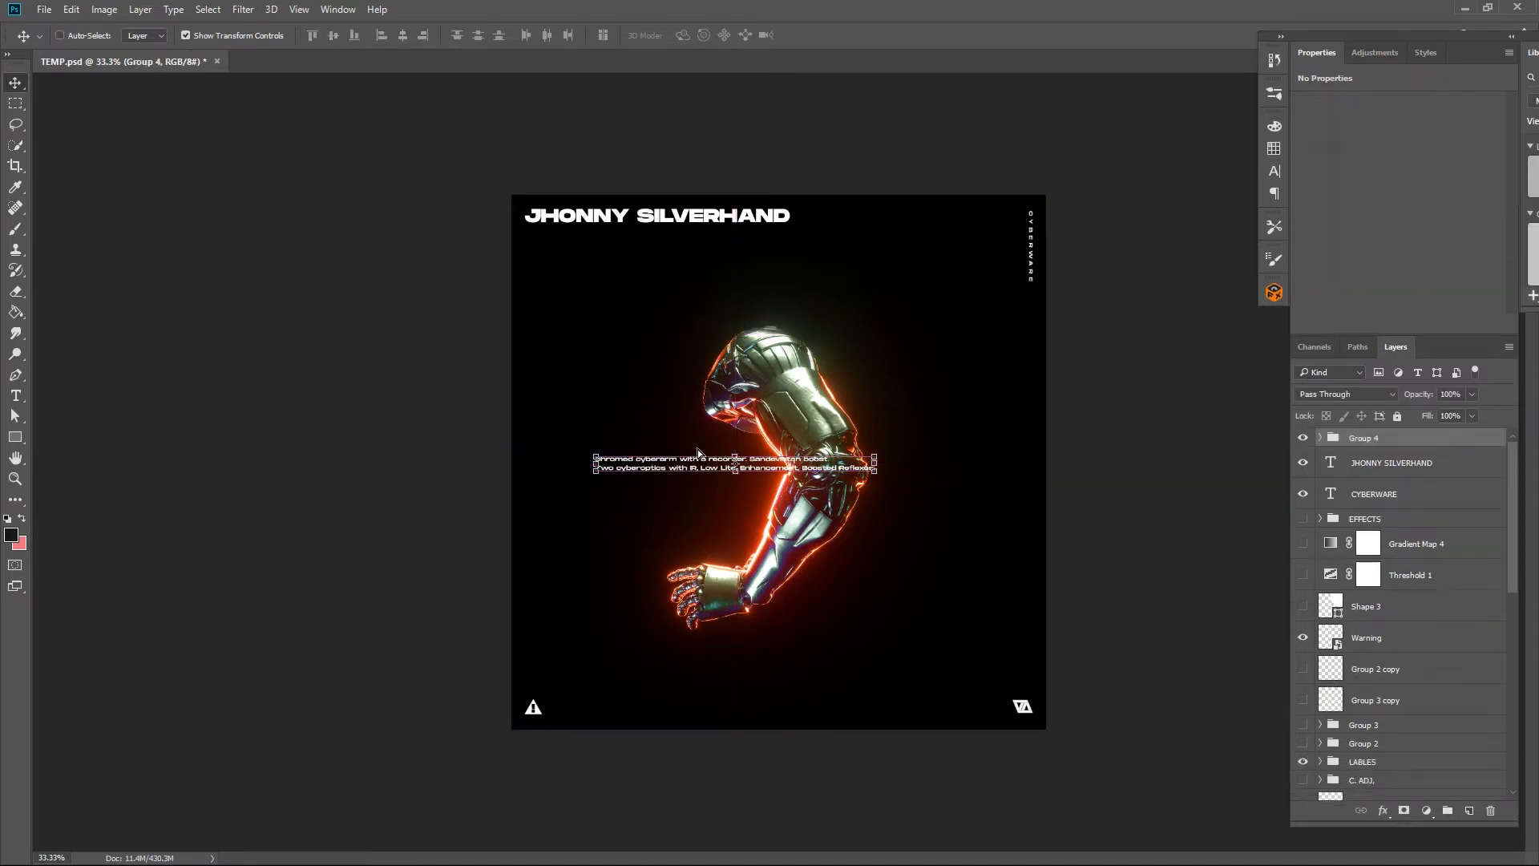
key("ctrl+j")
key("ctrl+e")
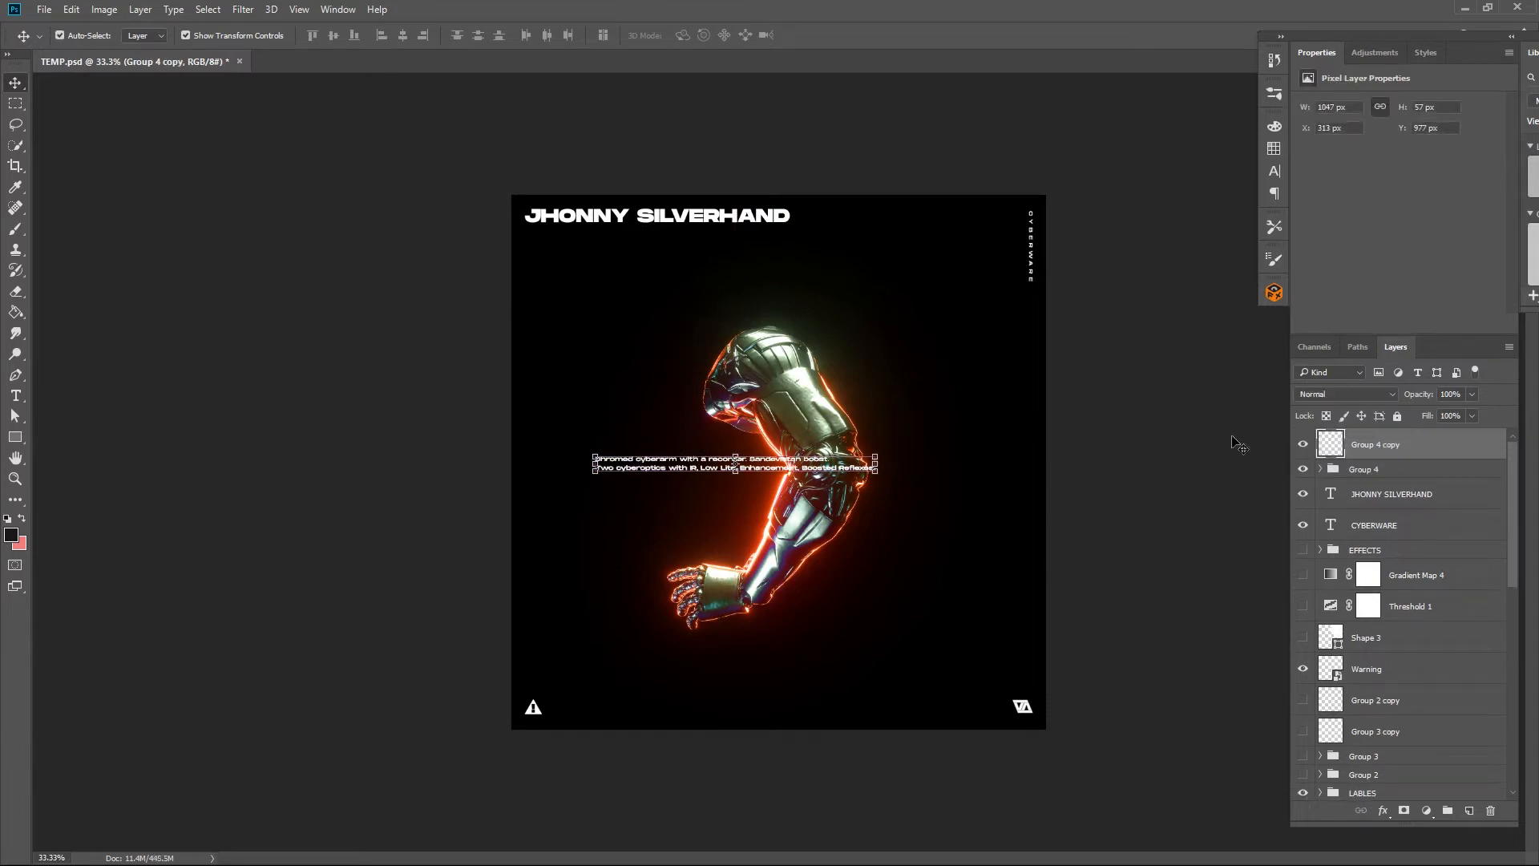
- Hide the original description group and move the merged description copy beneath the title, at about X 50 px, Y 135 px
left_click(1303, 469)
left_click(1173, 494)
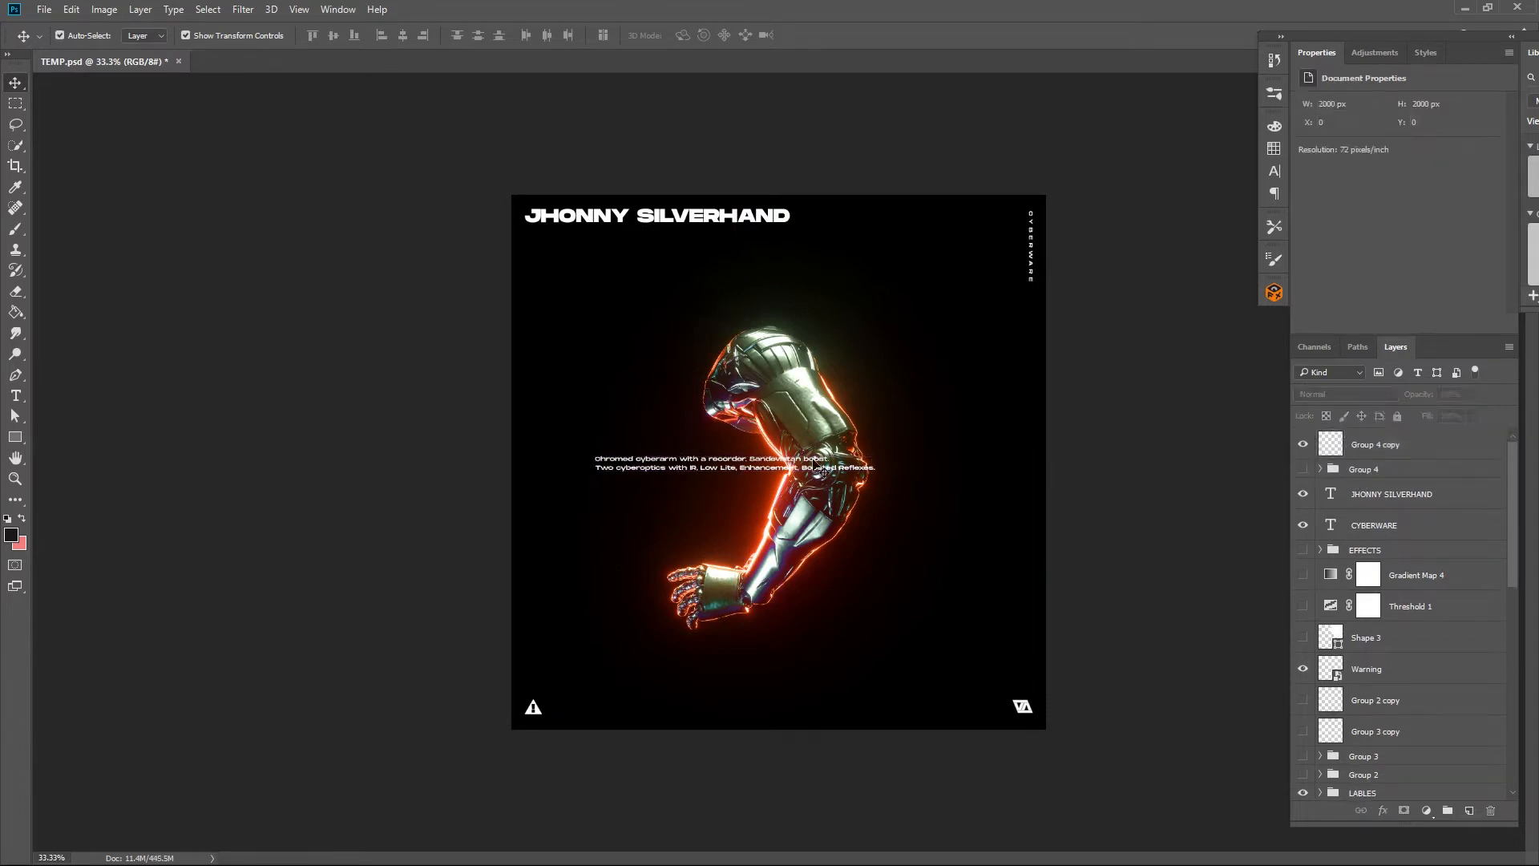
left_click_drag(662, 475, 593, 242)
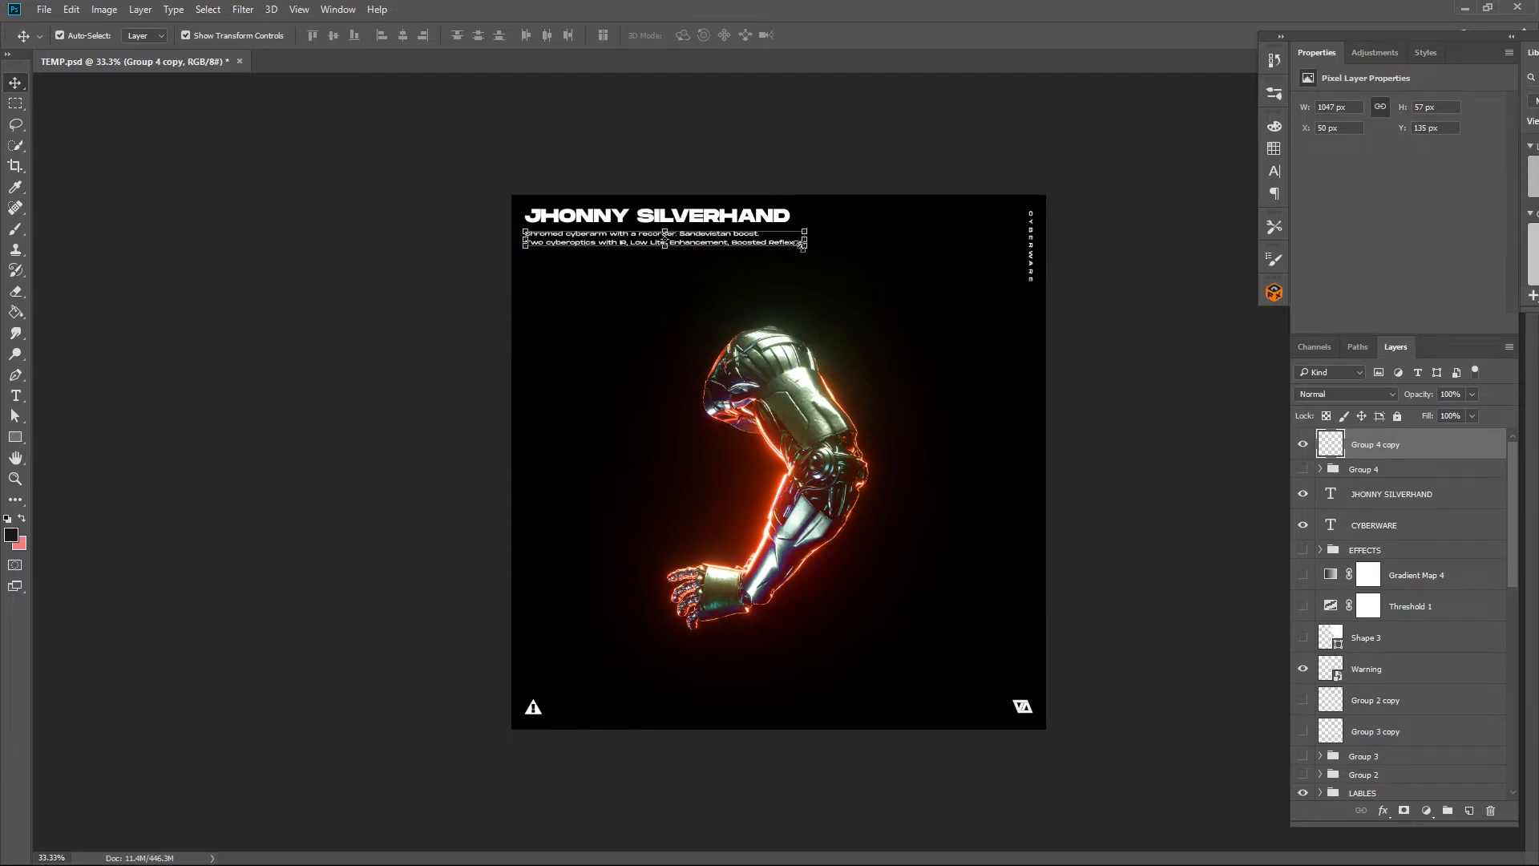
- Scale the merged description text up to about 141 percent, roughly 1476 px wide and 80 px high
left_click_drag(801, 245, 922, 316)
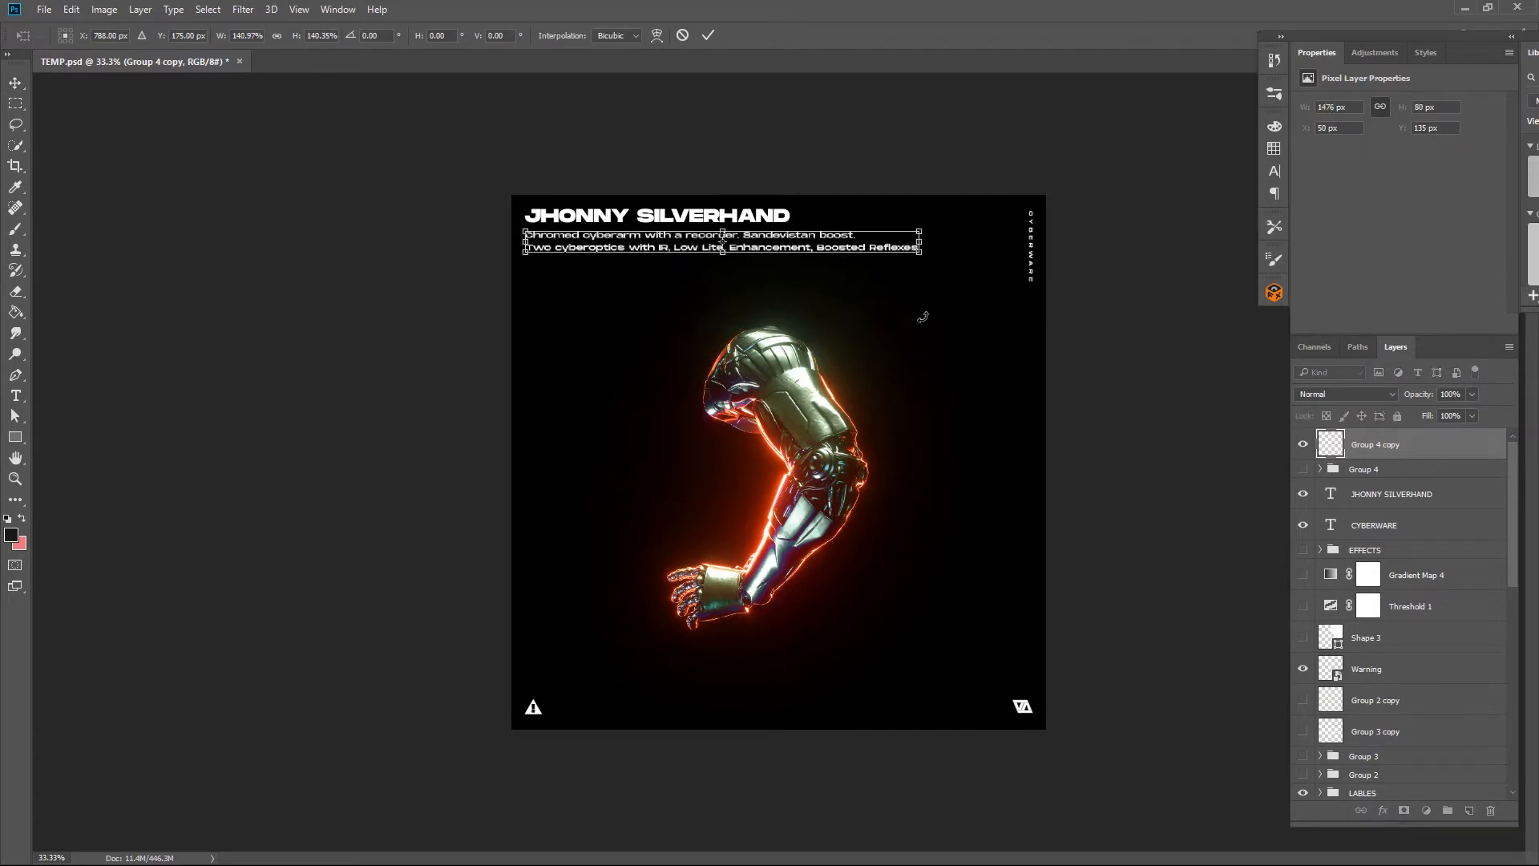
key("Return")
left_click(930, 161)
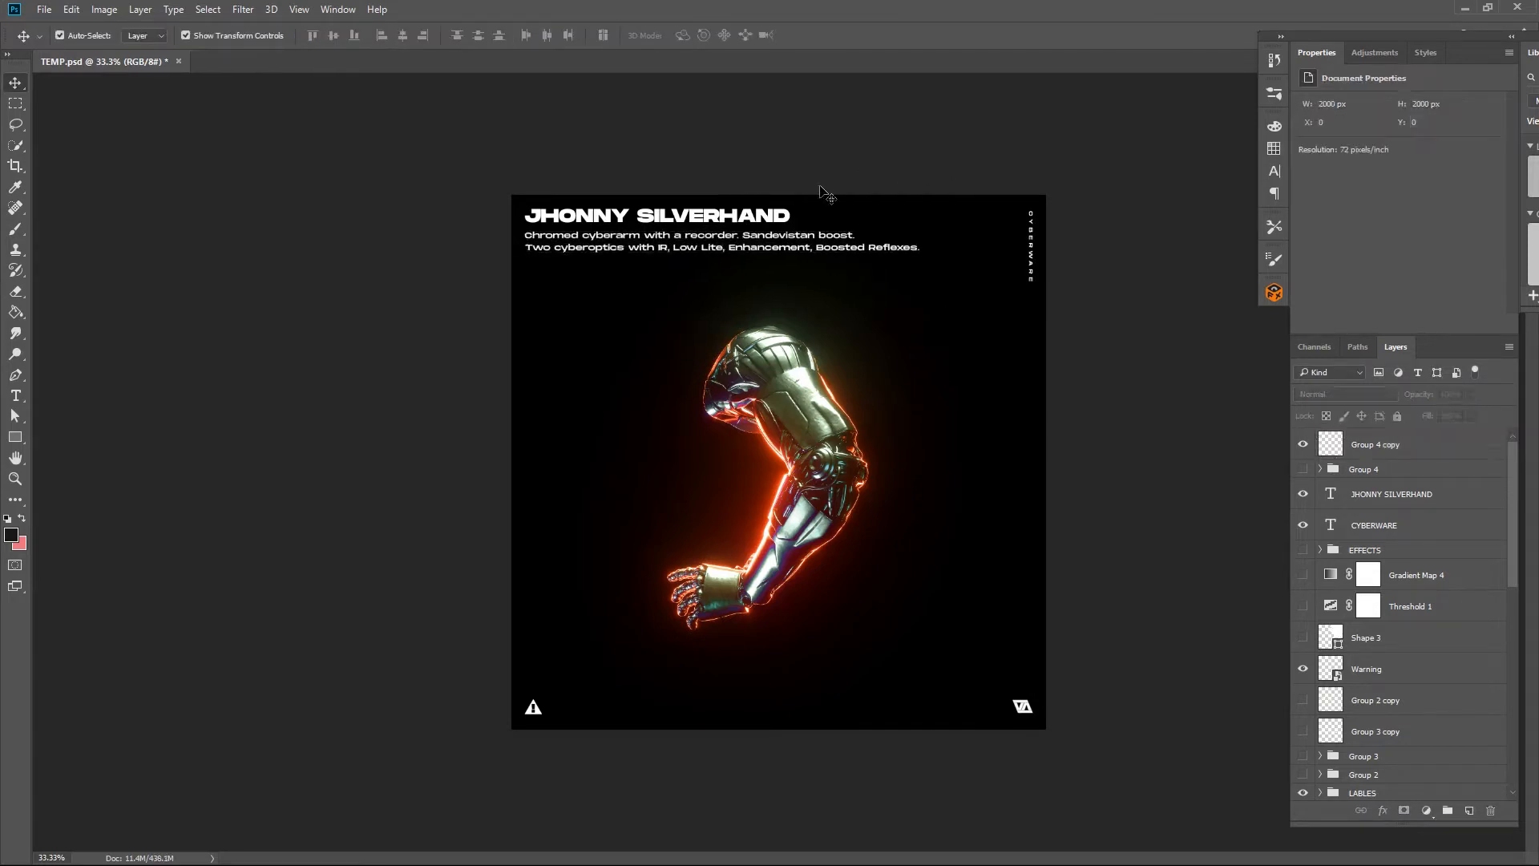
left_click(772, 222)
key("ctrl+t")
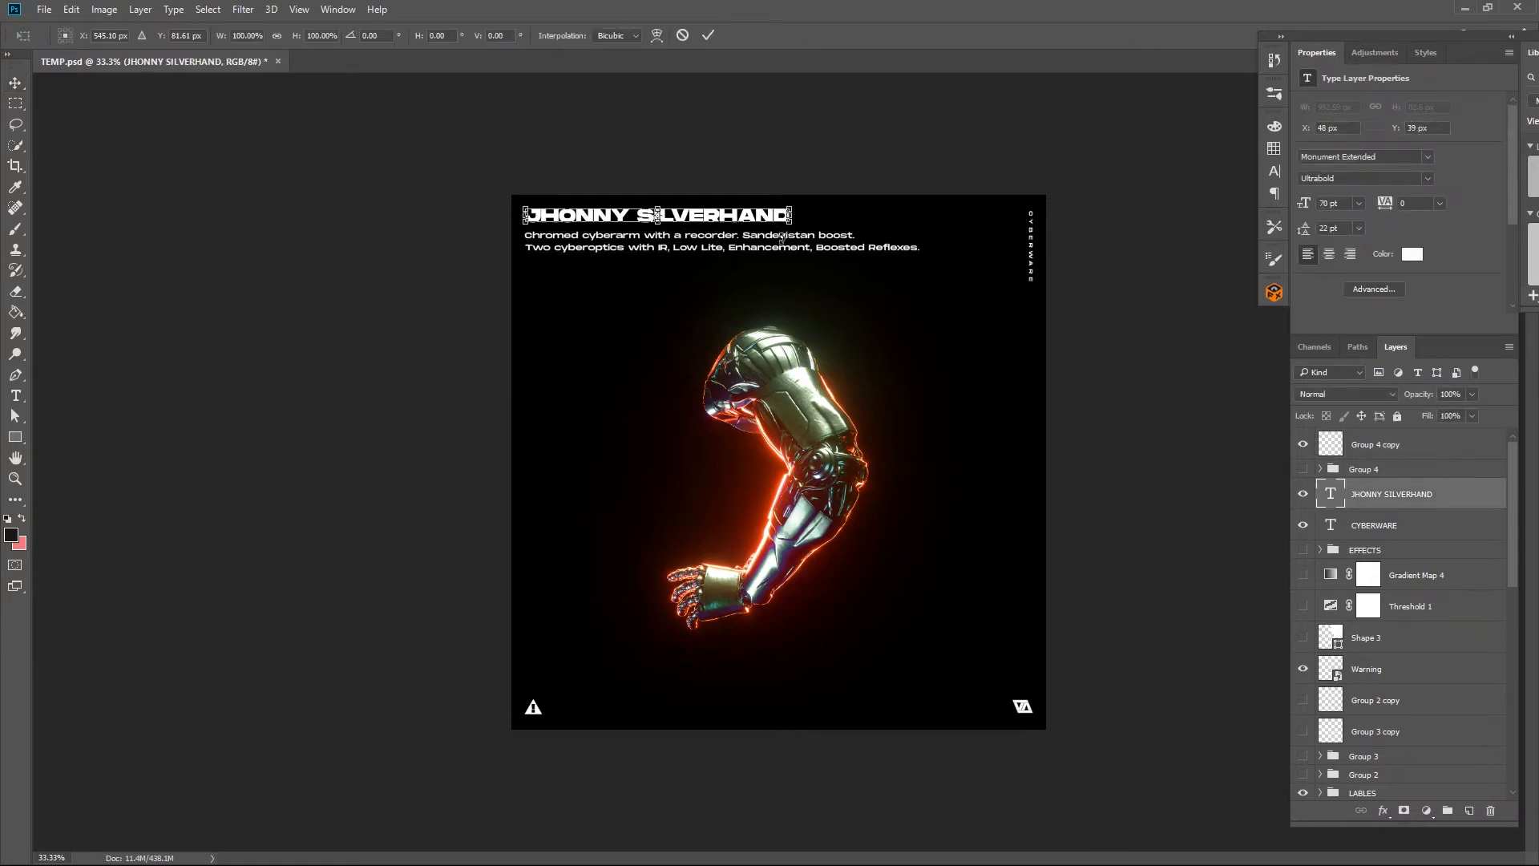
left_click_drag(790, 226, 781, 247)
key("ctrl+z")
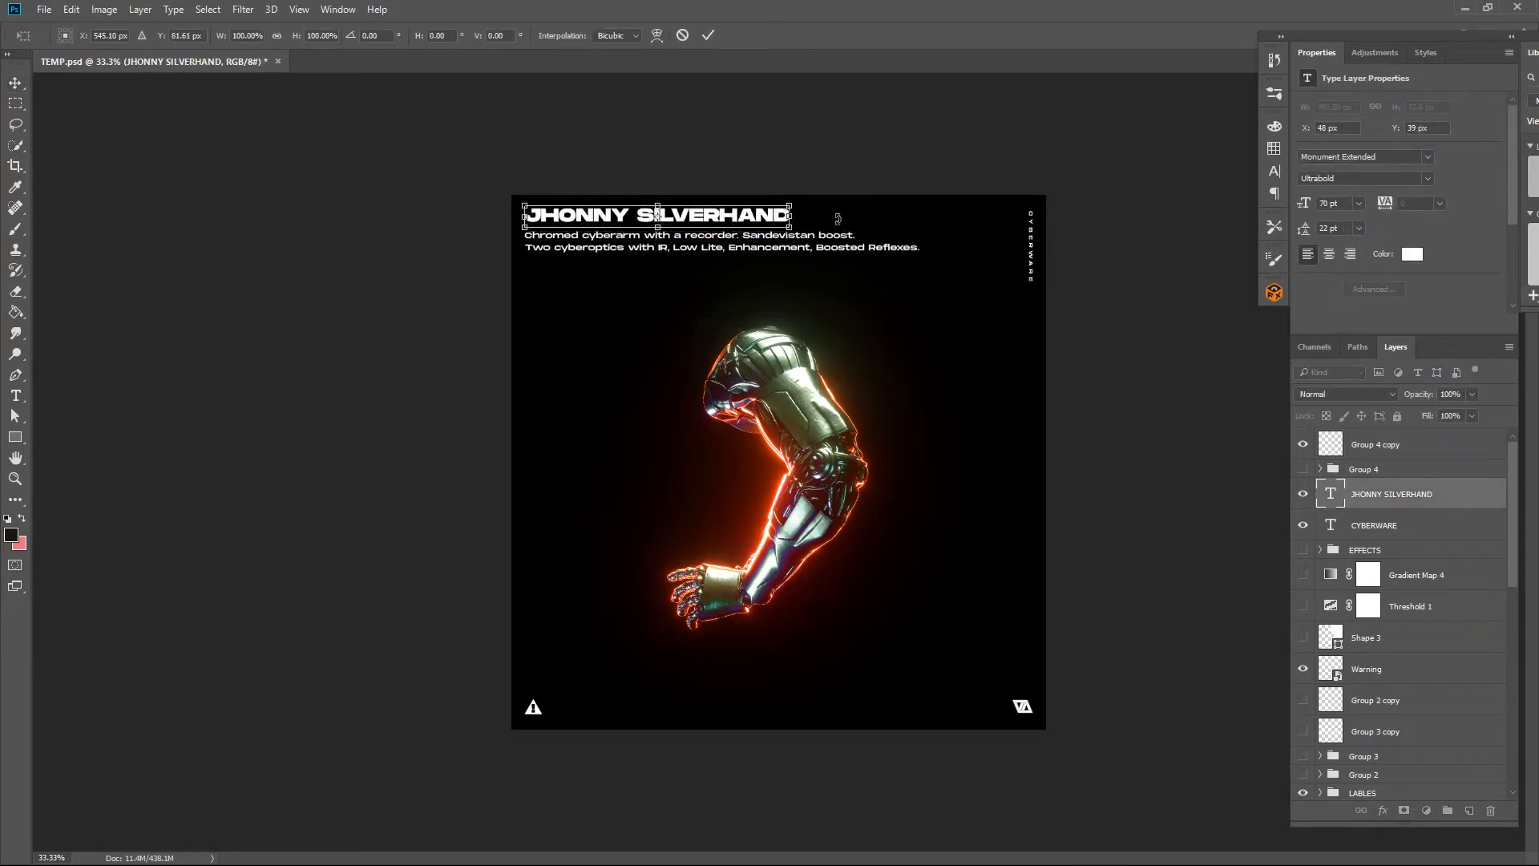
key("Escape")
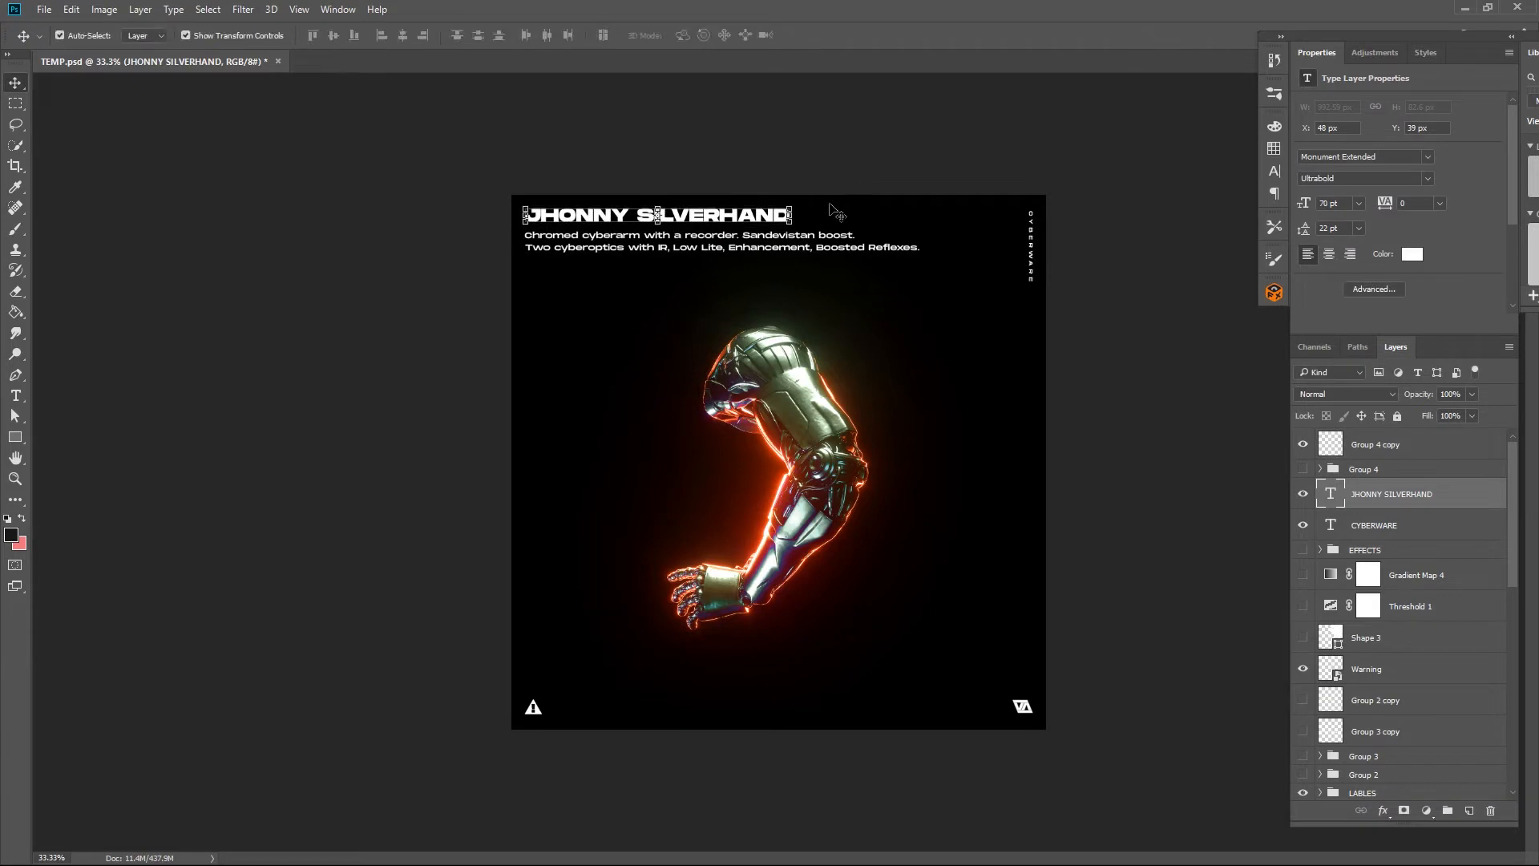
left_click(823, 239, "shift")
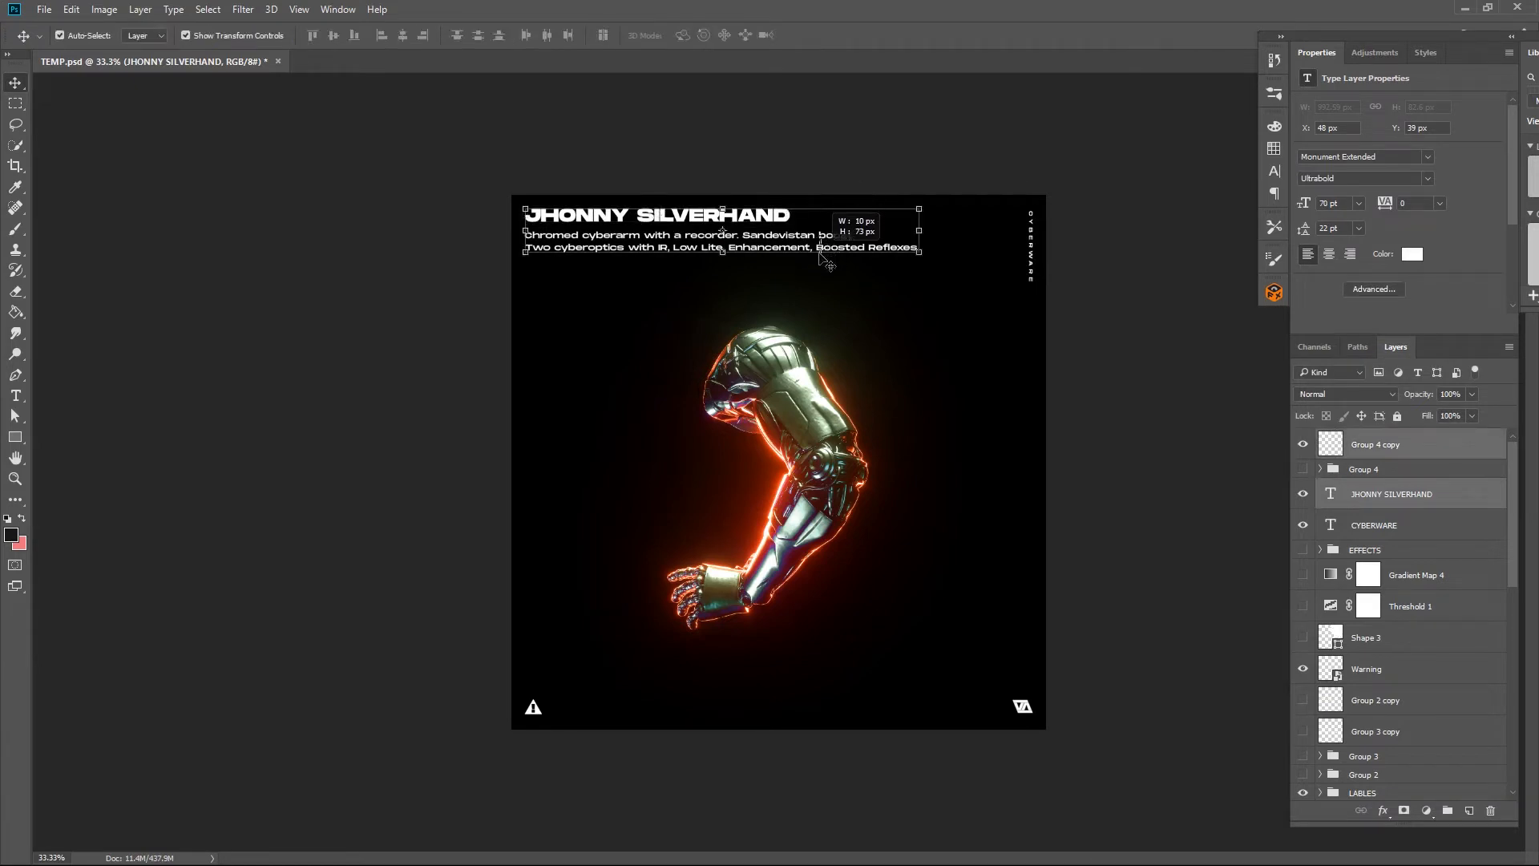
left_click_drag(819, 251, 818, 265)
key("ctrl+z")
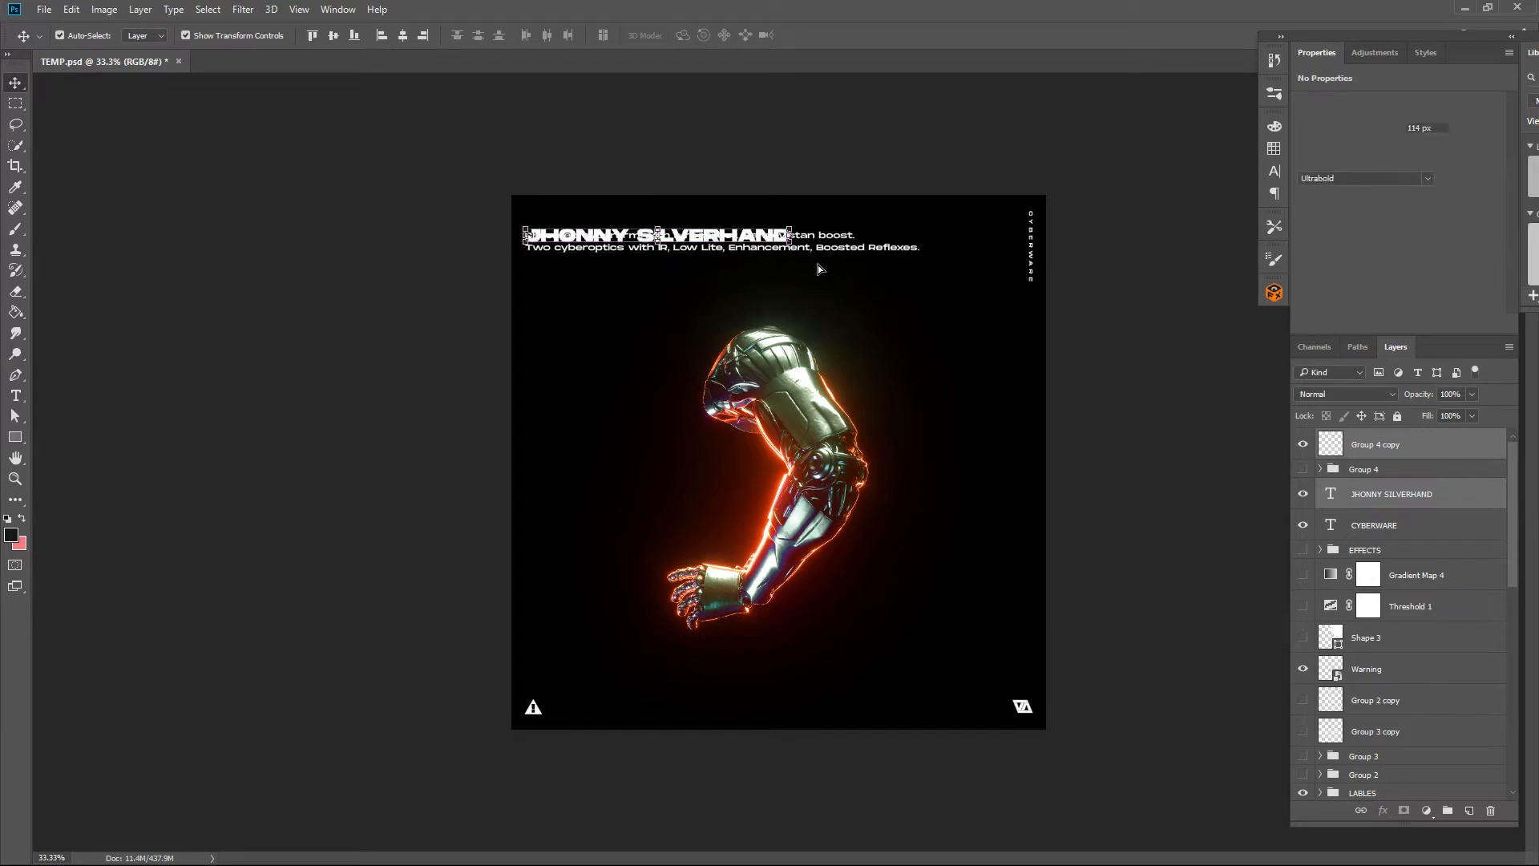
left_click(819, 251)
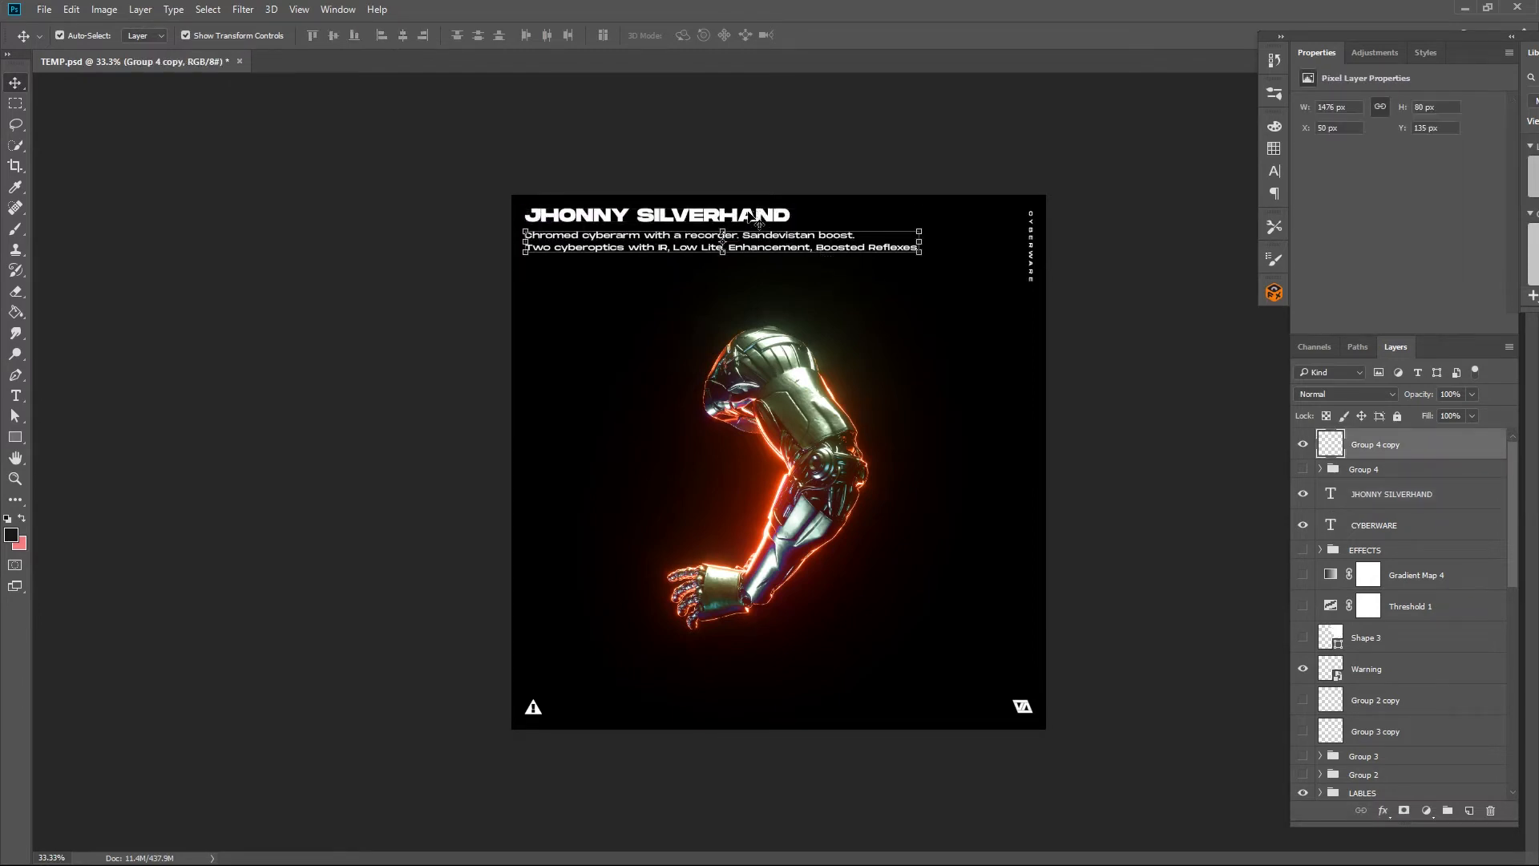
- Move the title and the merged description together so they sit flush against the canvas's top-left corner
left_click_drag(756, 211, 750, 230)
mouse_move(750, 228)
left_mouse_down()
mouse_move(746, 210)
mouse_move(796, 187)
mouse_move(764, 205)
left_mouse_up()
left_click(785, 201, "shift")
left_click(774, 204, "shift")
left_click(778, 205, "shift")
- Try to inset the title and description by about 100 px from the canvas's left and top edges
key("shift+Down")
key("shift+Down")
key("shift+Down")
key("shift+Down")
key("shift+Down")
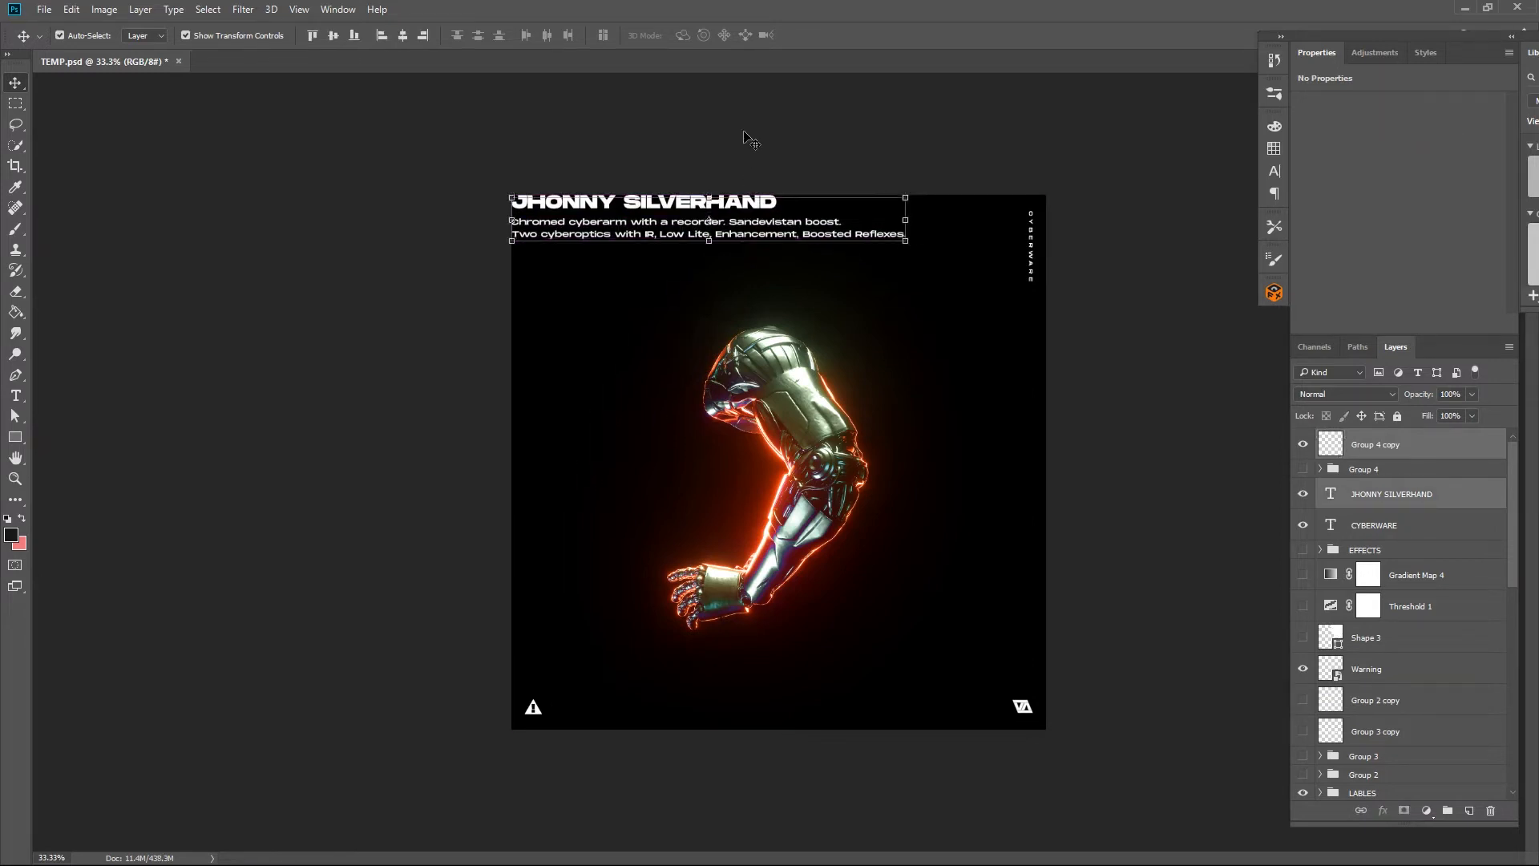
key("shift+Down")
key("shift+Down")
key("shift+Down")
key("shift+Down")
key("shift+Down")
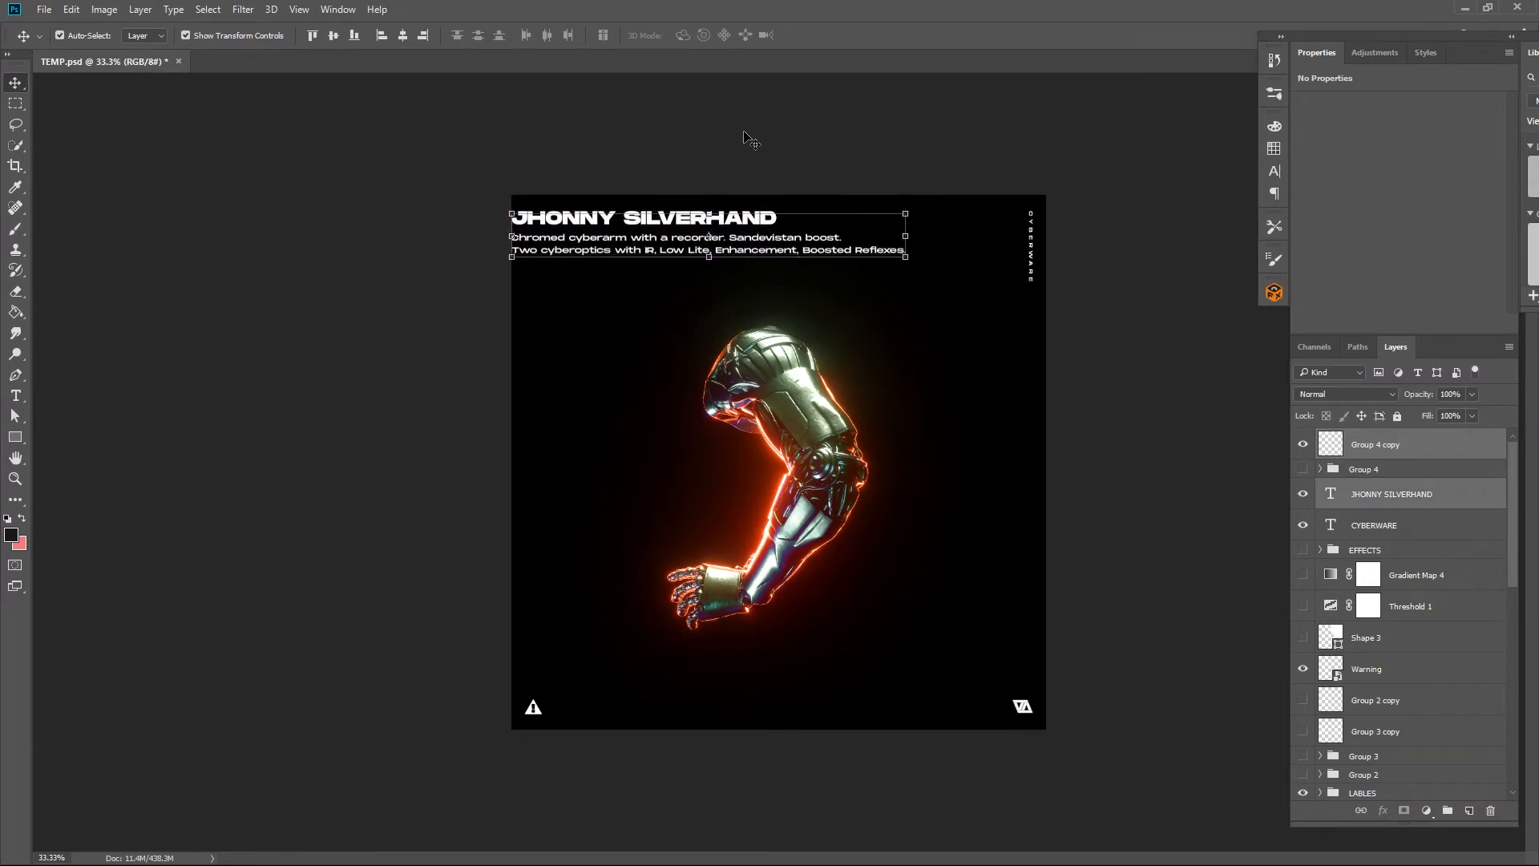
key("shift+Right")
key("shift+Right")
key("shift+Right")
key("shift+Right")
key("shift+Right")
key("shift+Right")
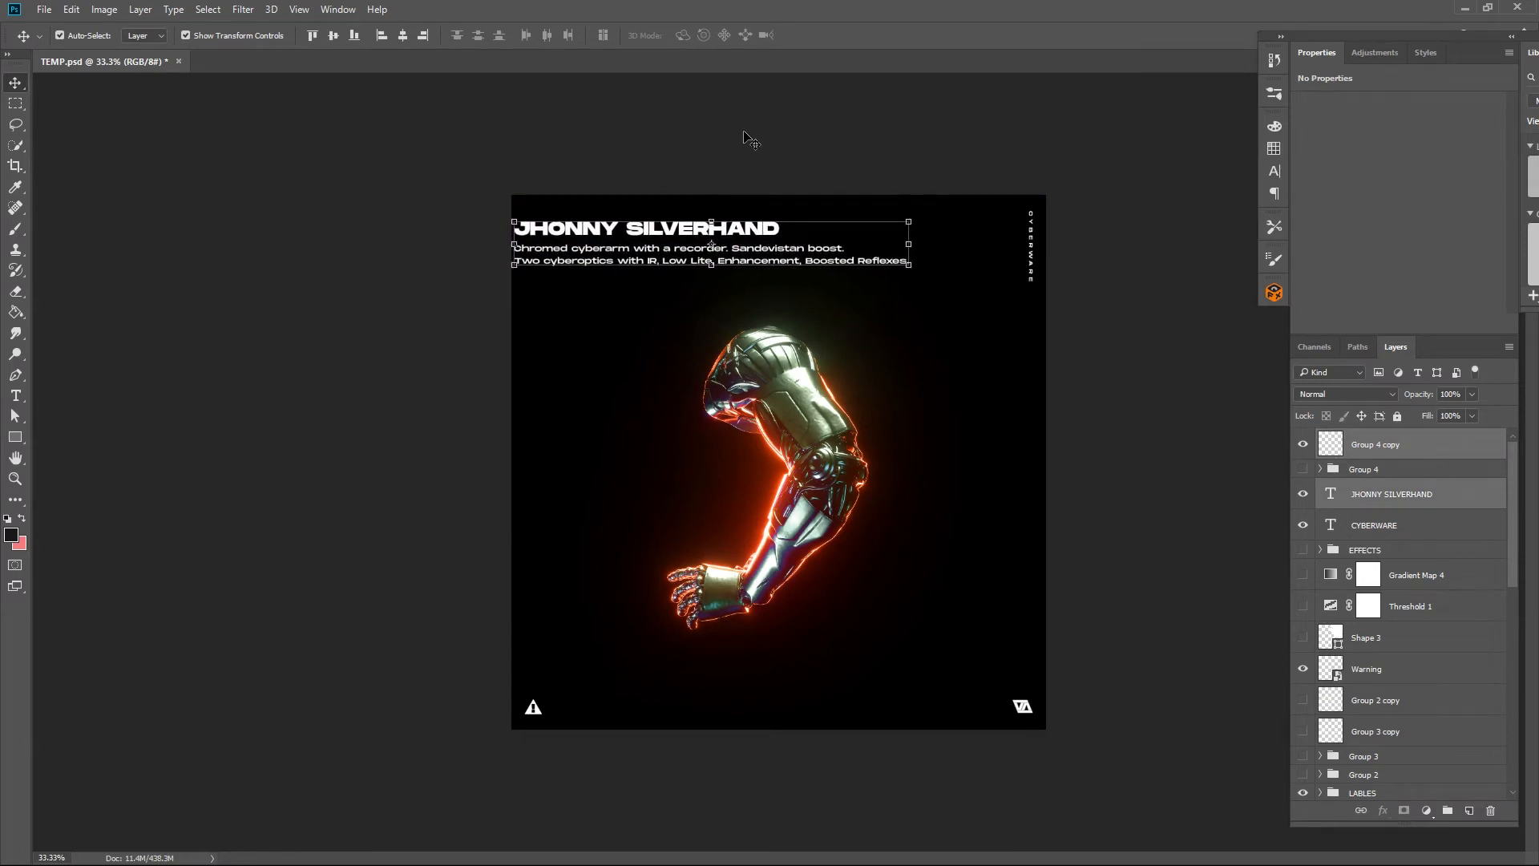
key("shift+Right")
key("shift+Right")
key("shift+Right")
key("shift+Right")
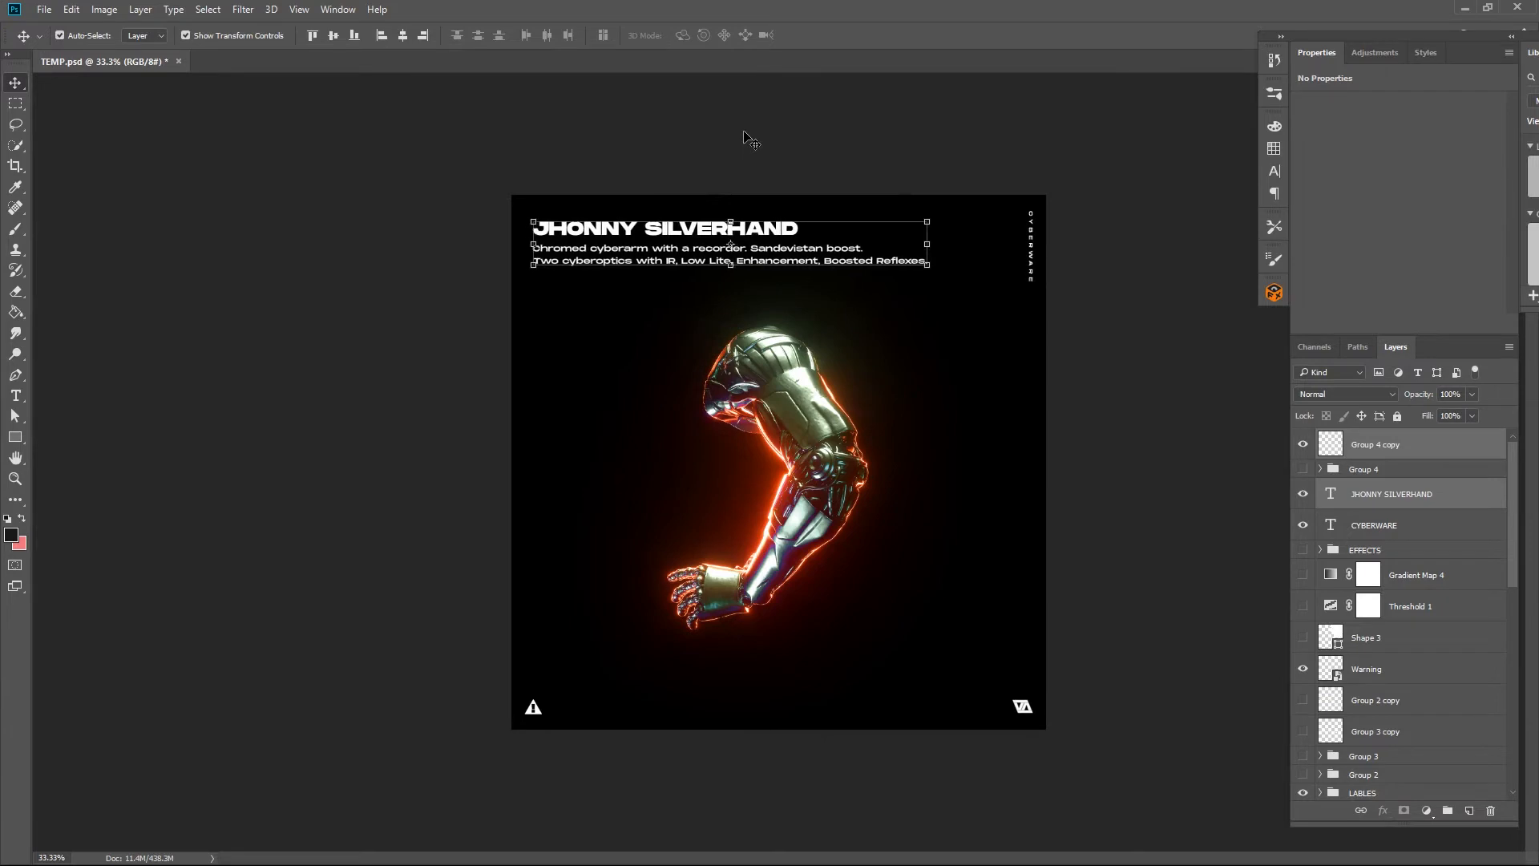
left_click(750, 141)
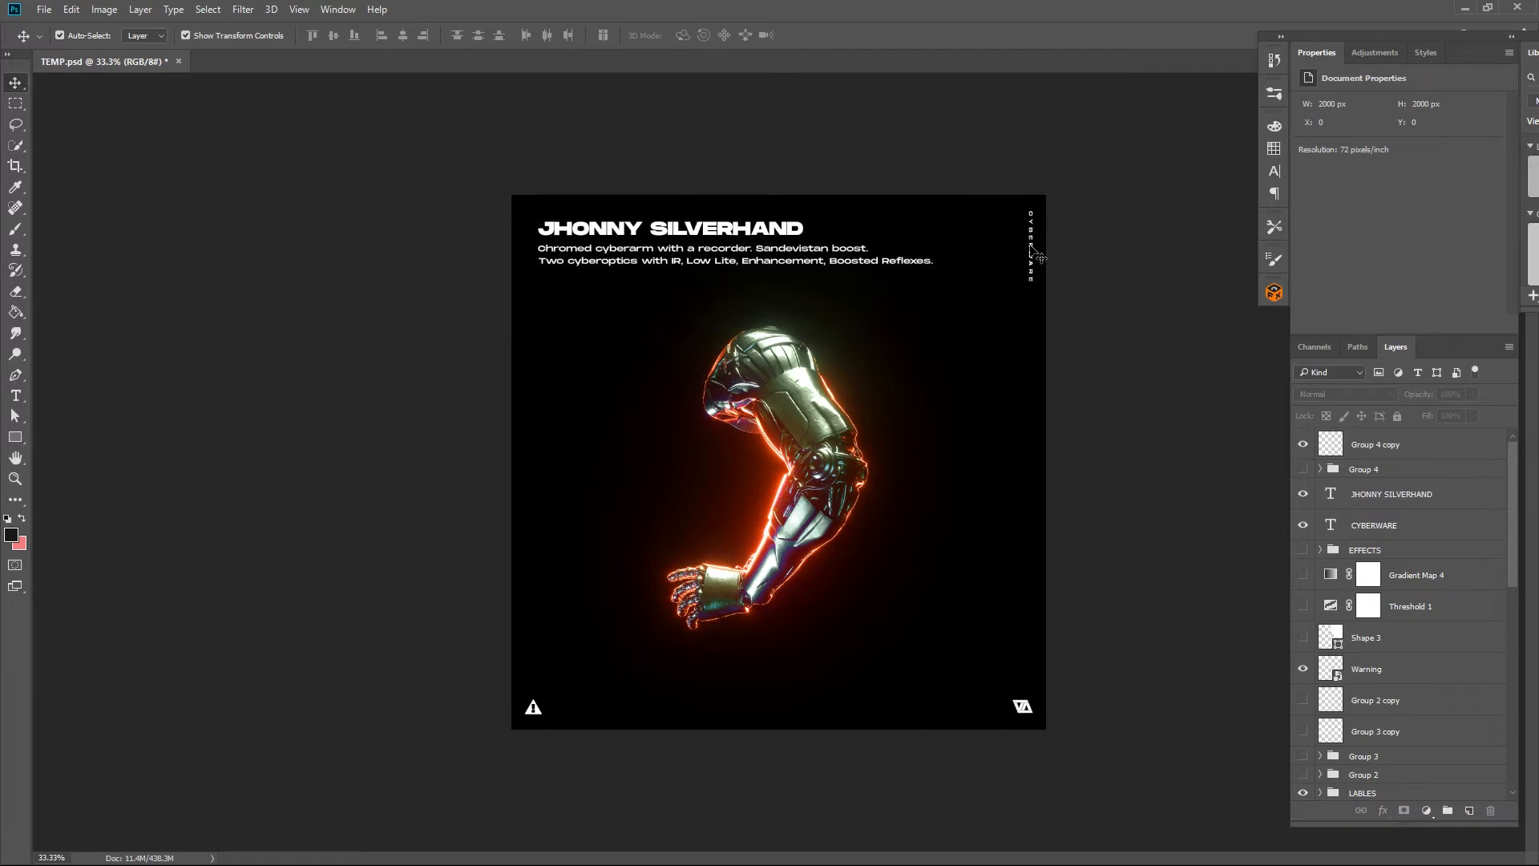
key("ctrl+z")
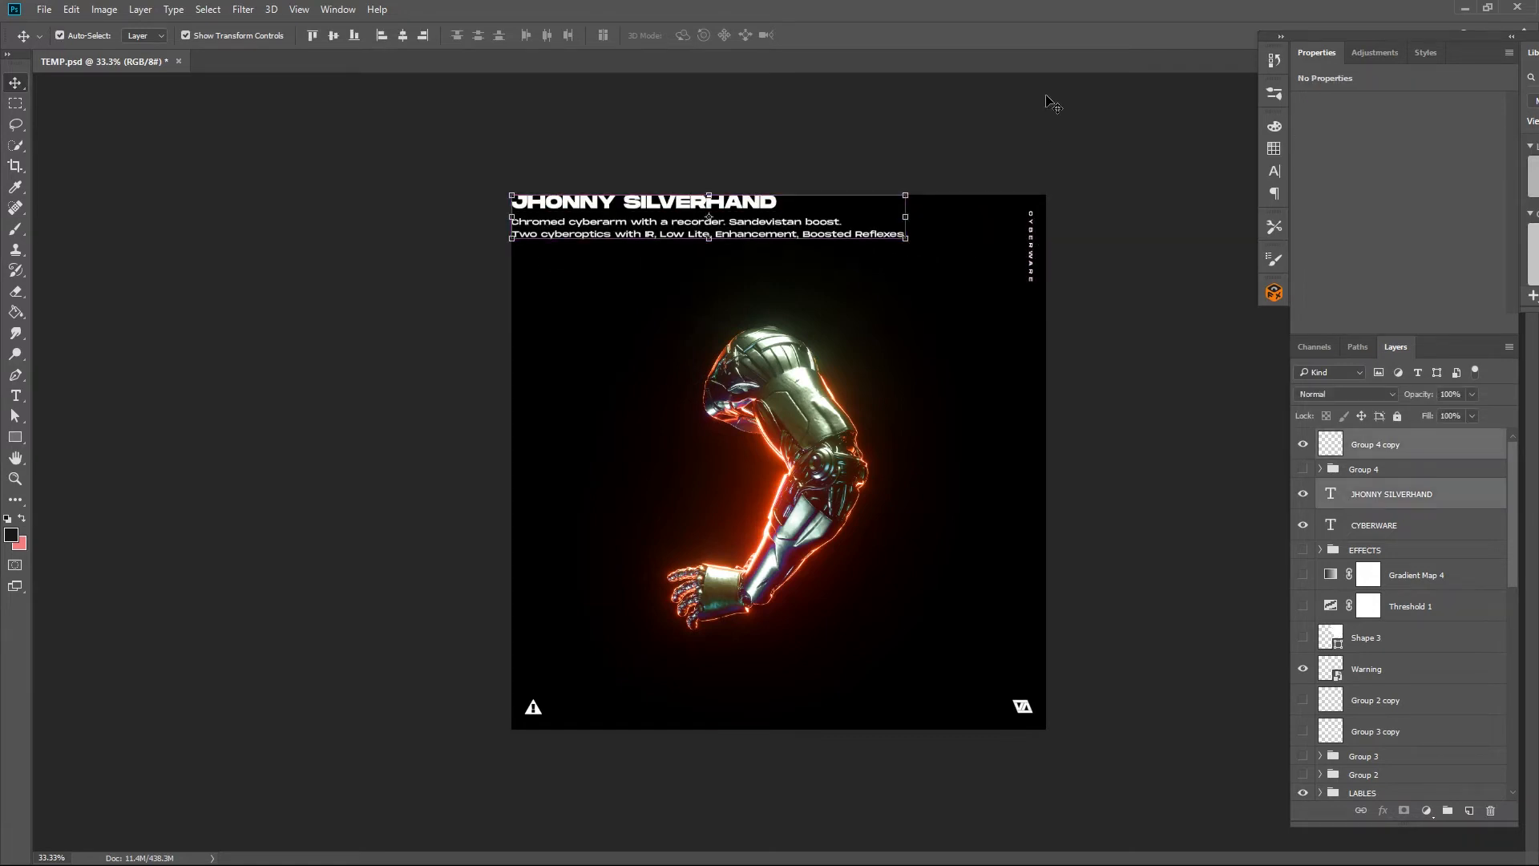
- Nudge the title and description together about 50 px right and 60 px down from the canvas's top-left corner
key("shift+Down")
key("shift+Down")
key("shift+Down")
key("shift+Down")
key("shift+Down")
key("shift+Down")
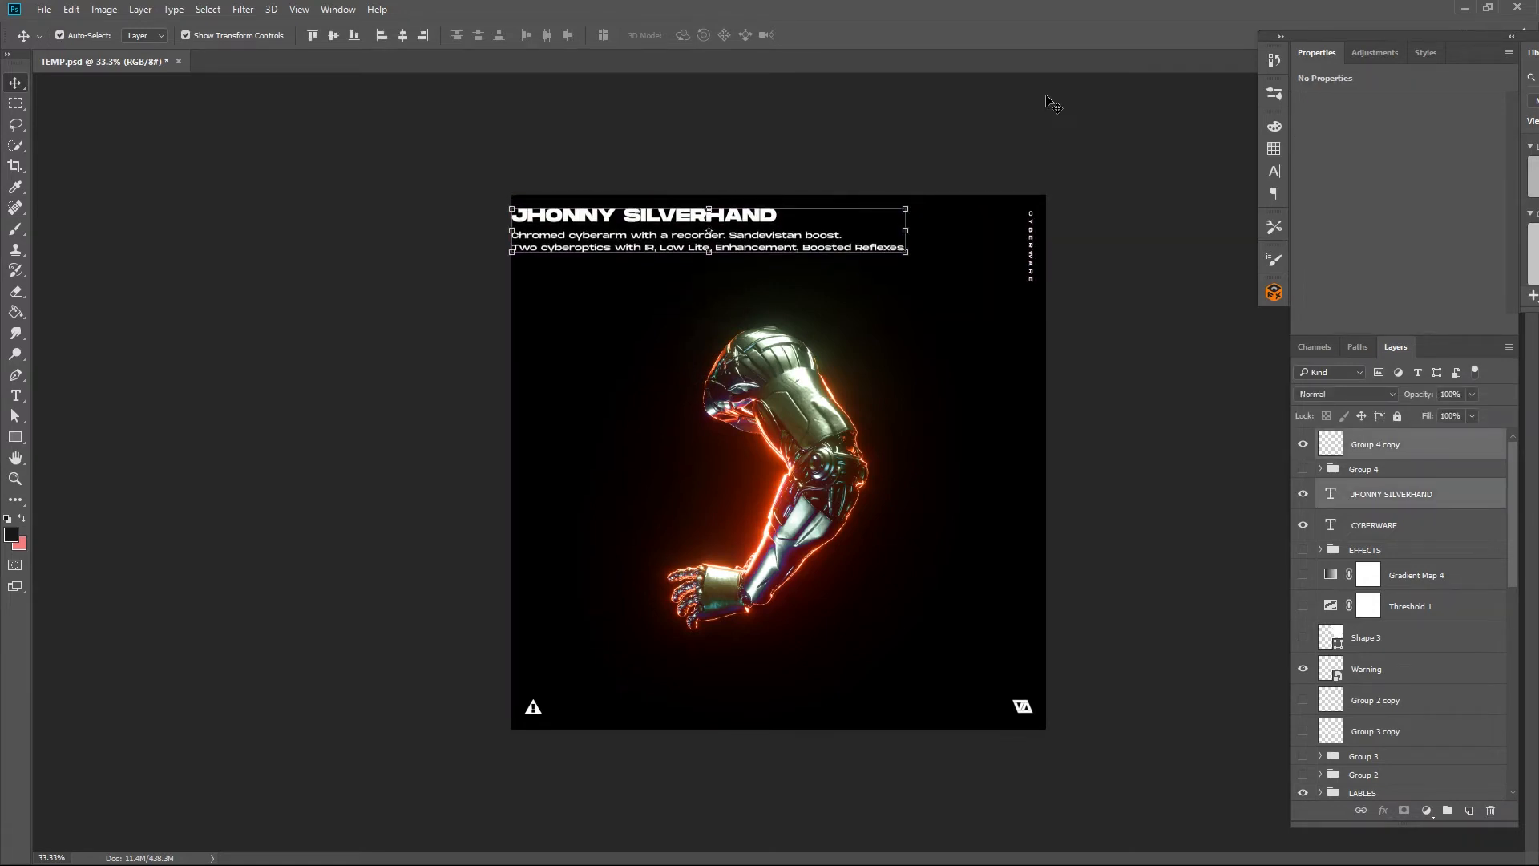
key("shift+Right")
key("shift+Right")
key("shift+Right")
key("shift+Right")
key("shift+Right")
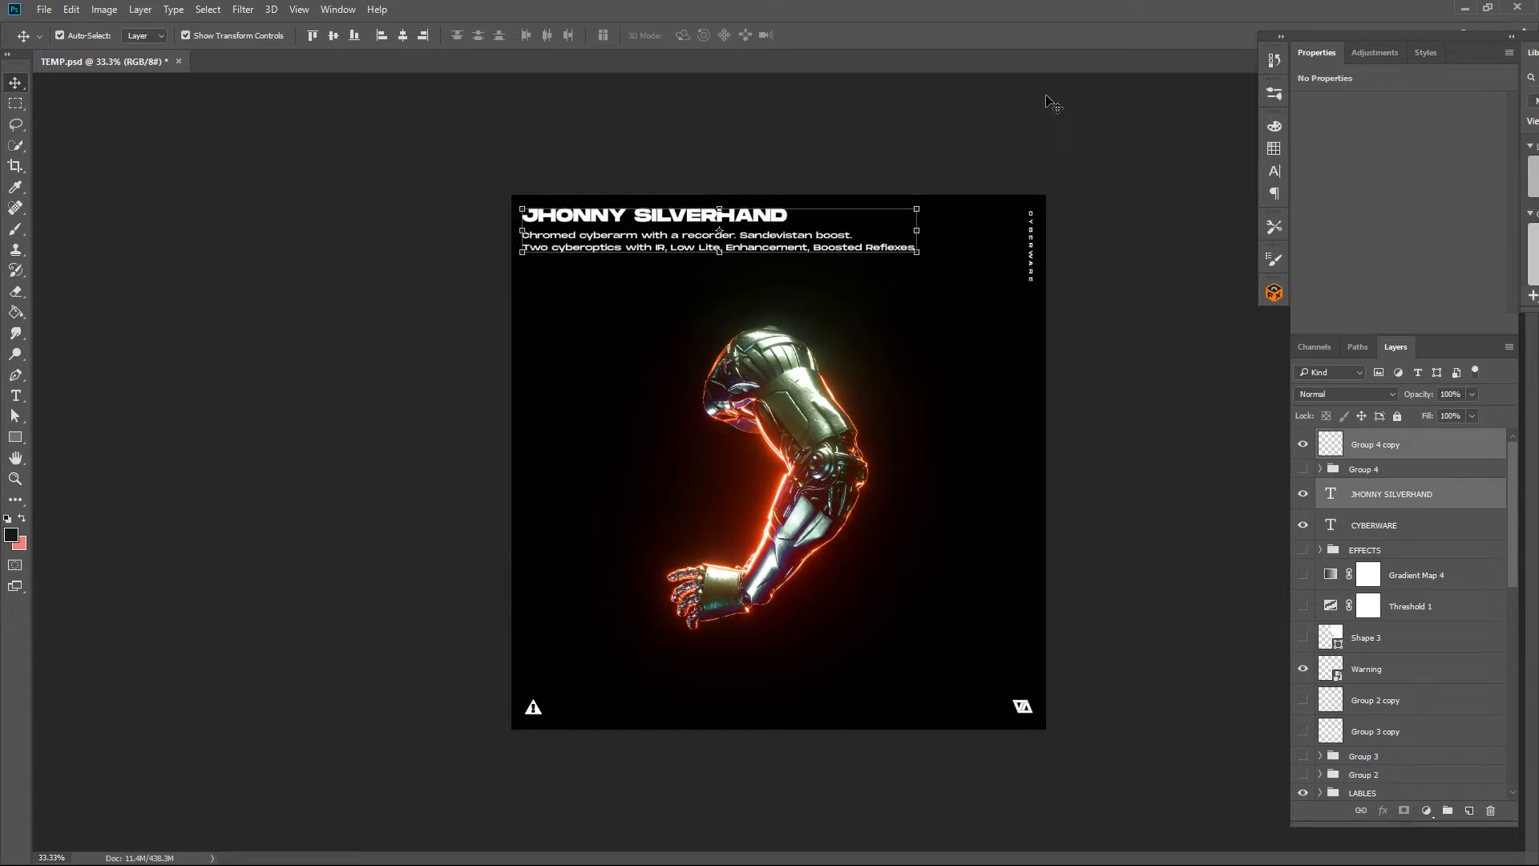
key("shift+Down")
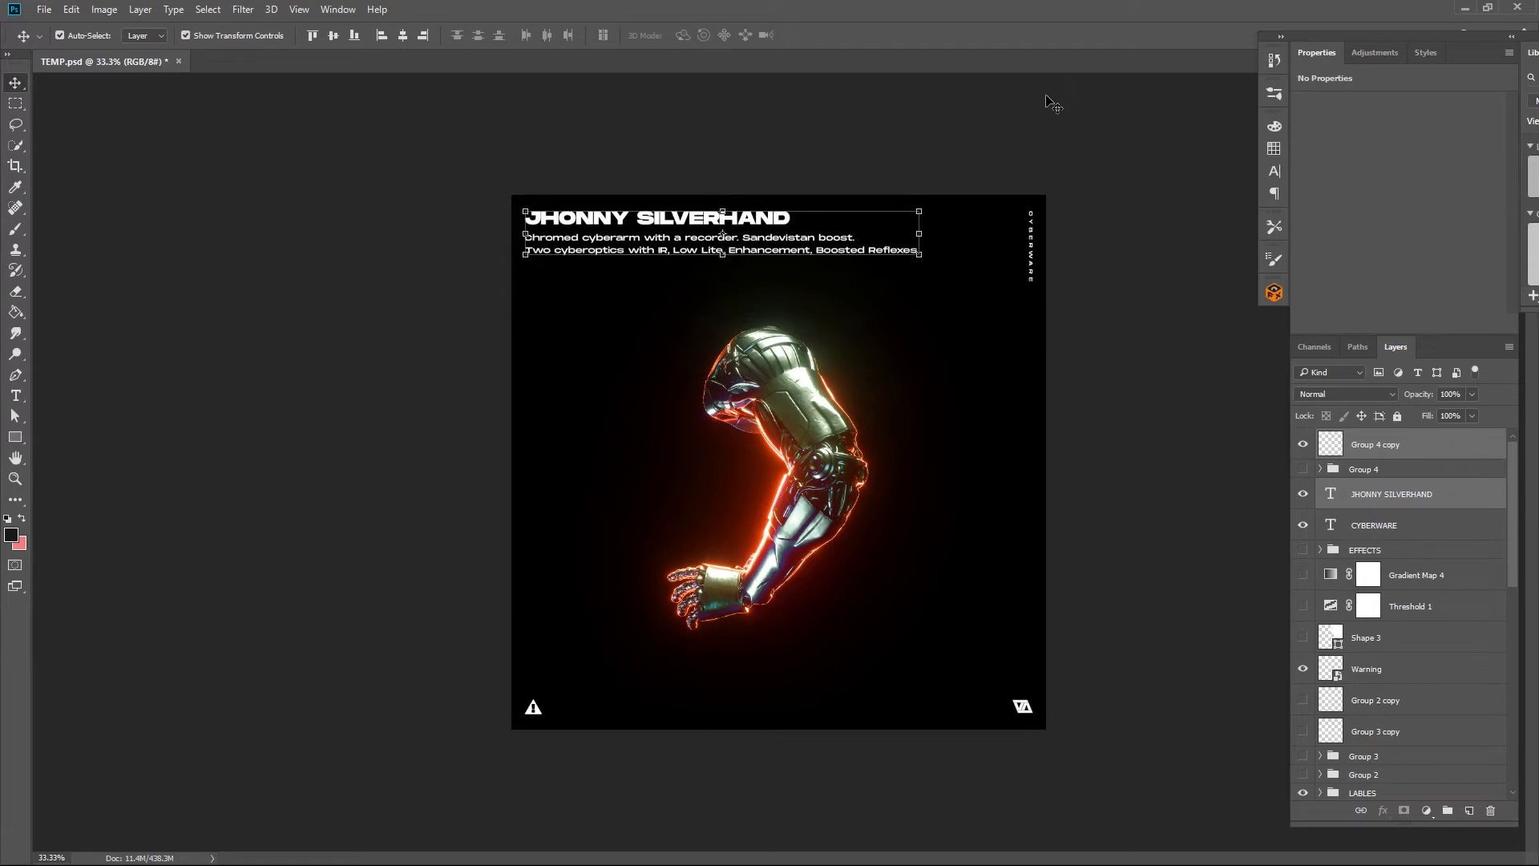
left_click(1083, 189)
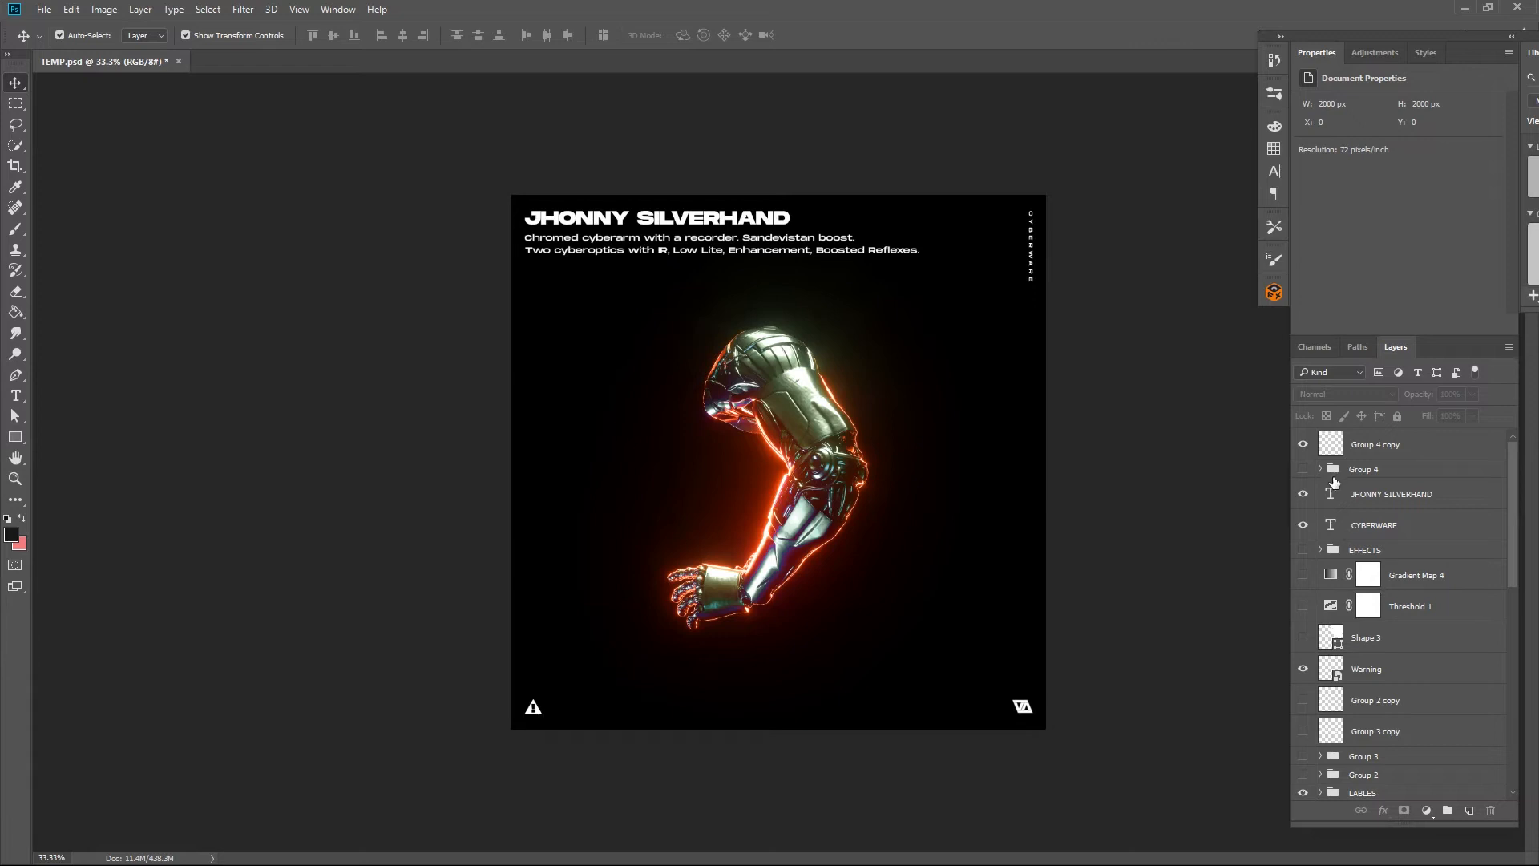
- Move the EFFECTS group to the top of the layer stack, preview its effect and leave it hidden
left_click_drag(1365, 551, 1364, 434)
left_click(1302, 438)
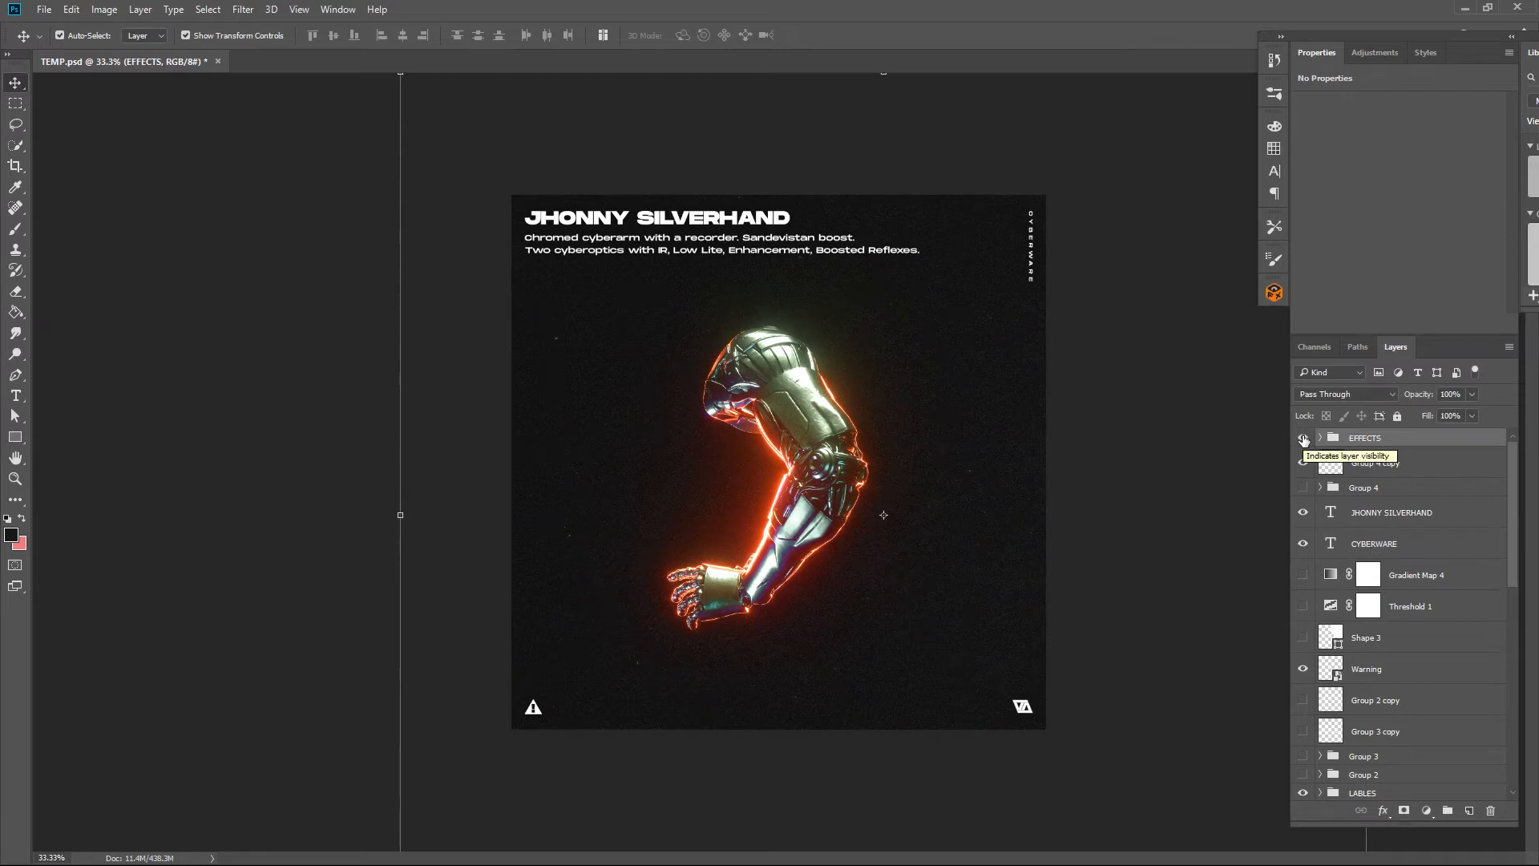
left_click(1303, 438)
left_click(1303, 438)
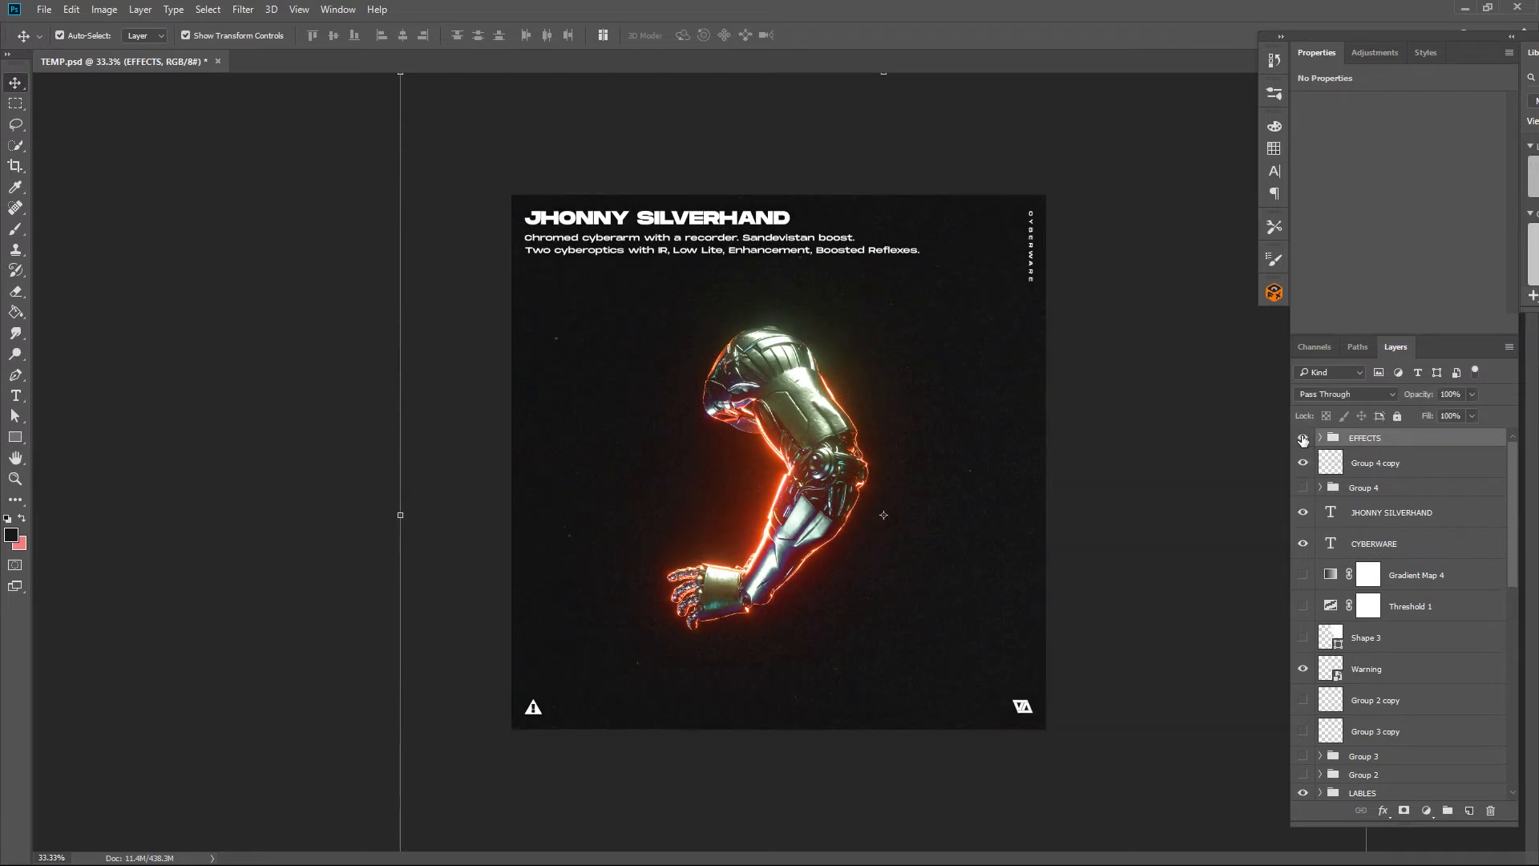
left_click(1302, 438)
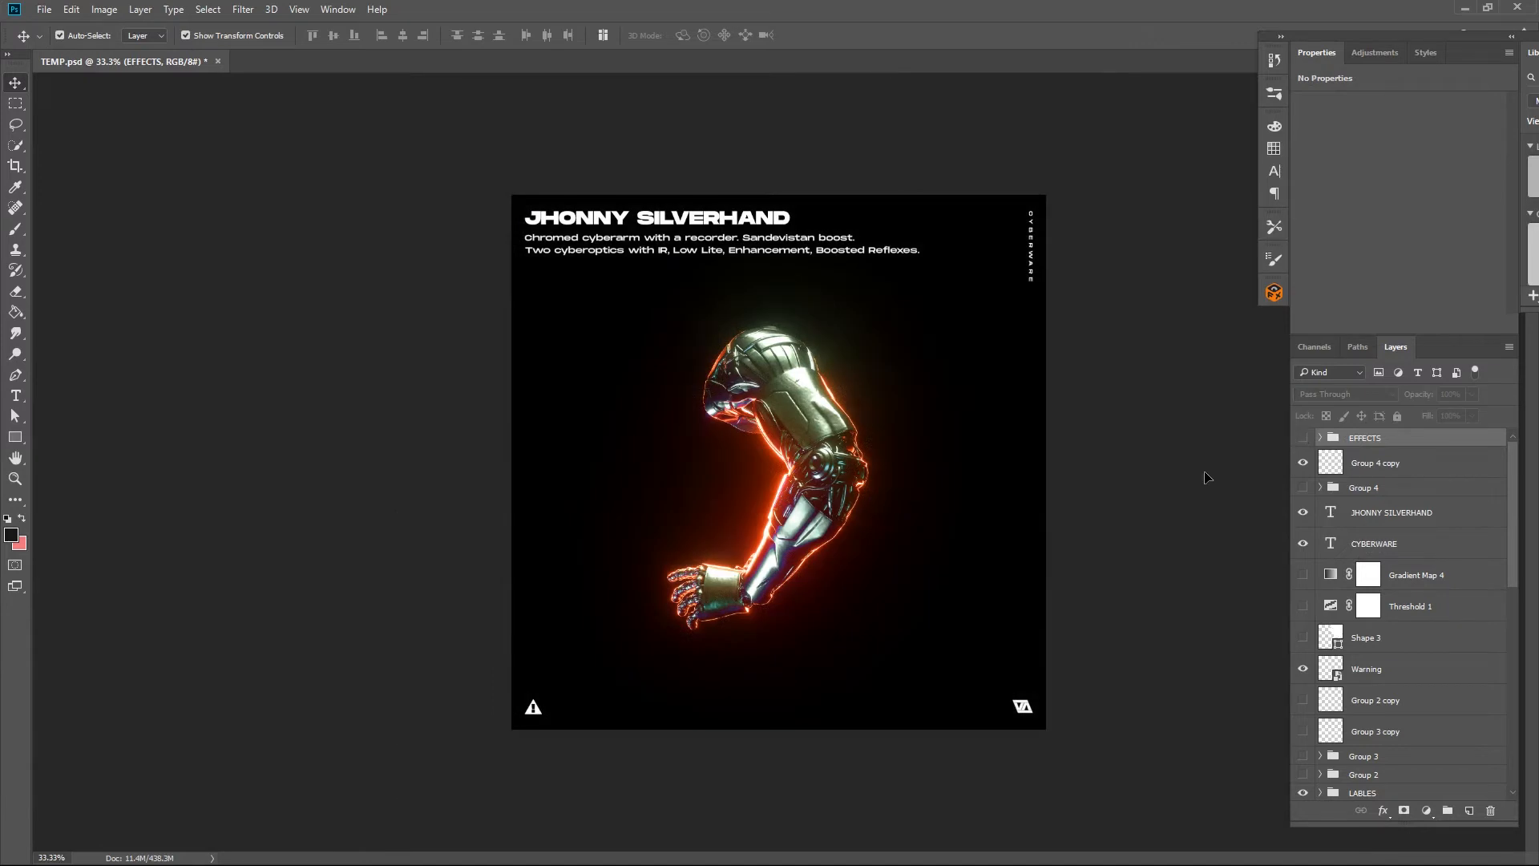
left_click(1207, 478)
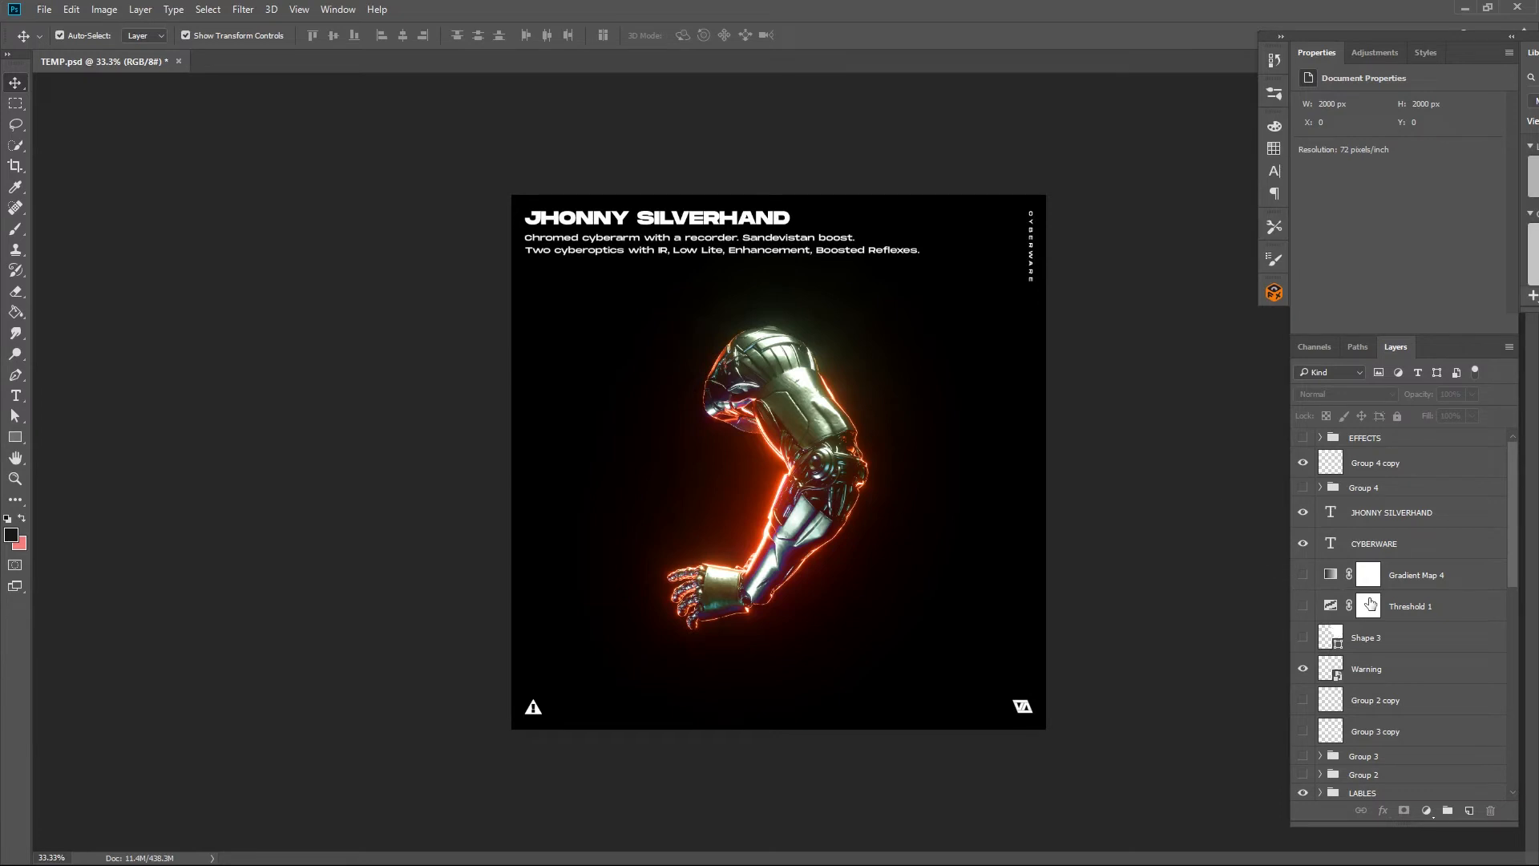
- Add a new Threshold adjustment layer directly above the Threshold 1 layer and lower its level slightly below 128
left_click(1404, 614)
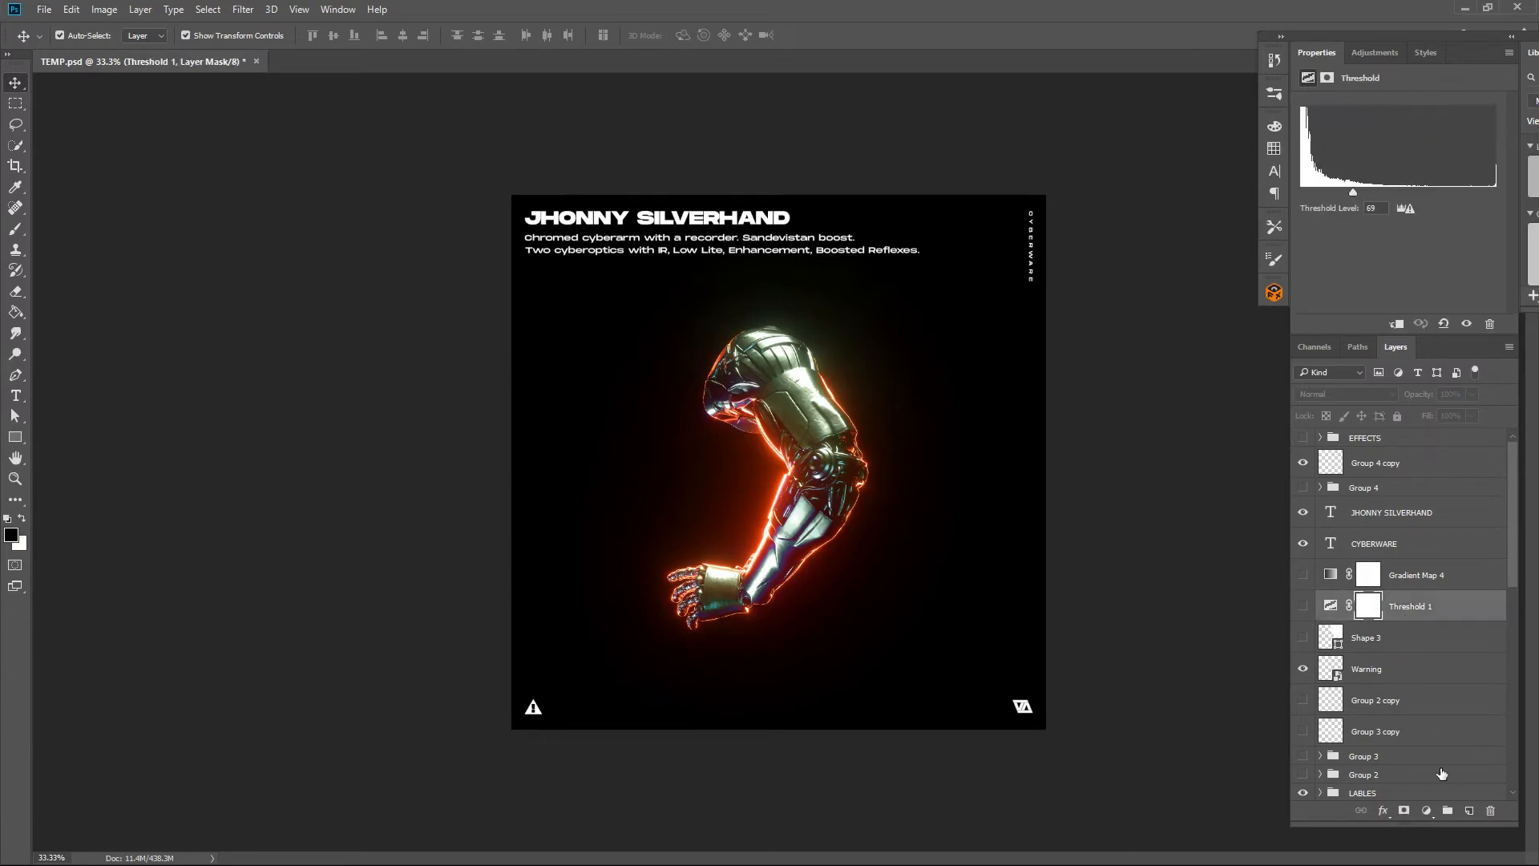
left_click(1426, 810)
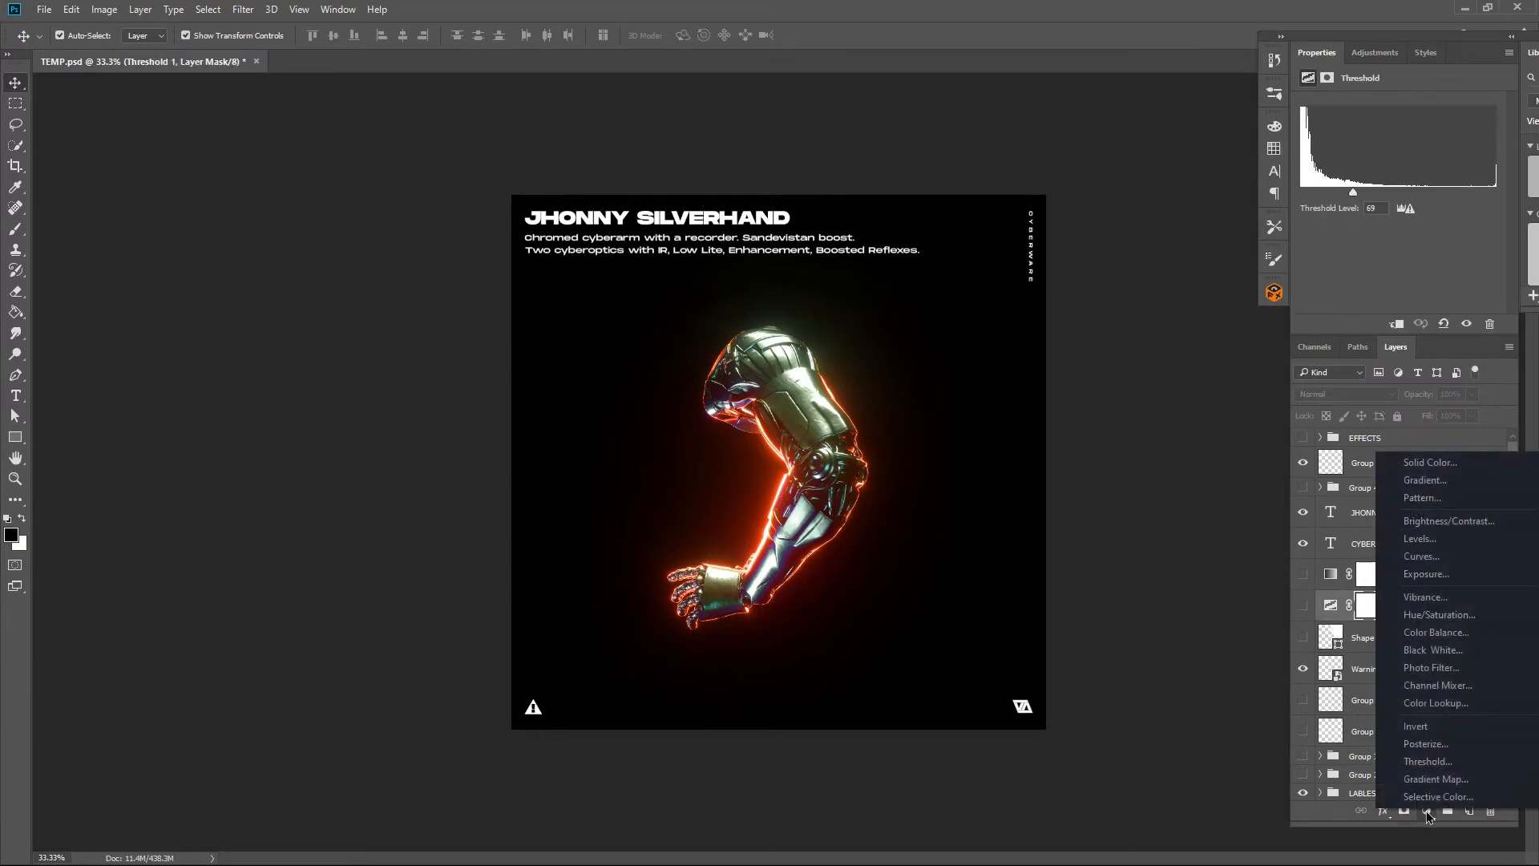
left_click(1432, 765)
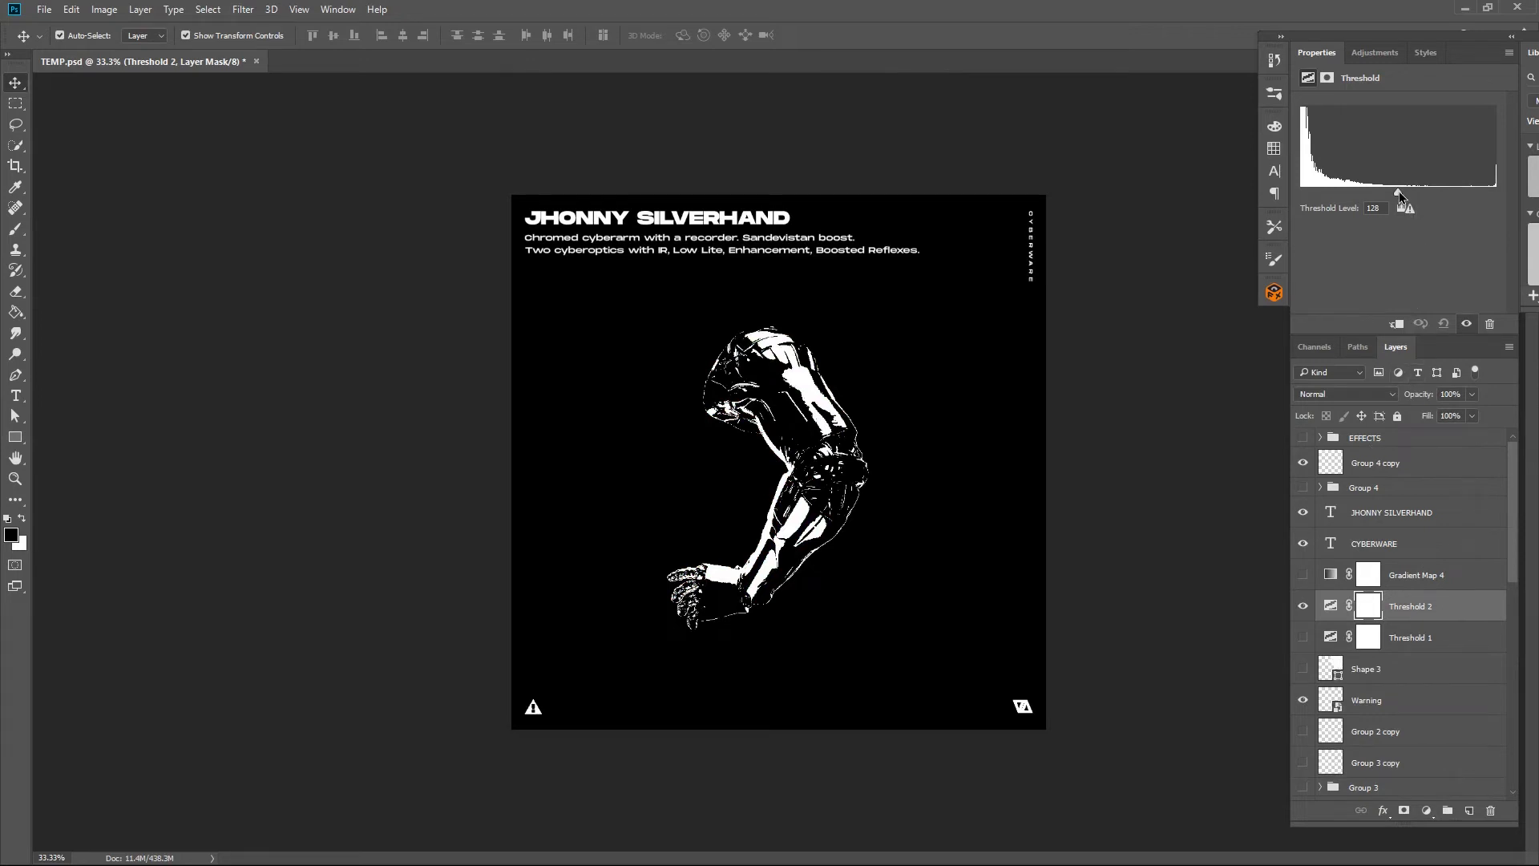
mouse_move(1398, 191)
left_mouse_down()
mouse_move(1416, 194)
mouse_move(1372, 205)
mouse_move(1386, 203)
left_mouse_up()
left_click(1230, 373)
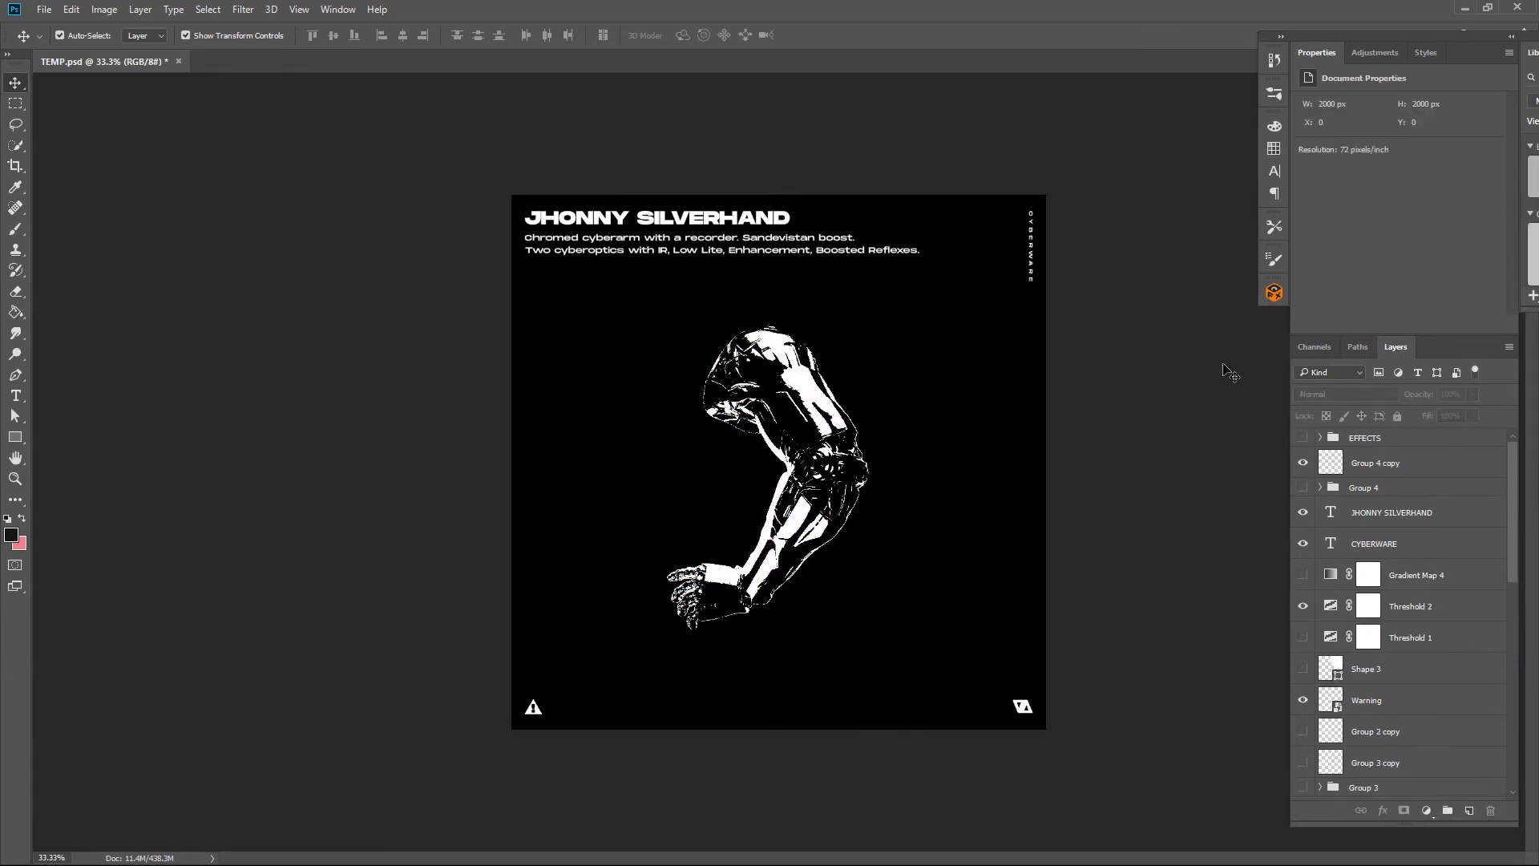
- Make the Gradient Map 4 adjustment visible and move it above the text layers in the stack
key("ctrl+plus")
key("ctrl+plus")
key("ctrl+plus")
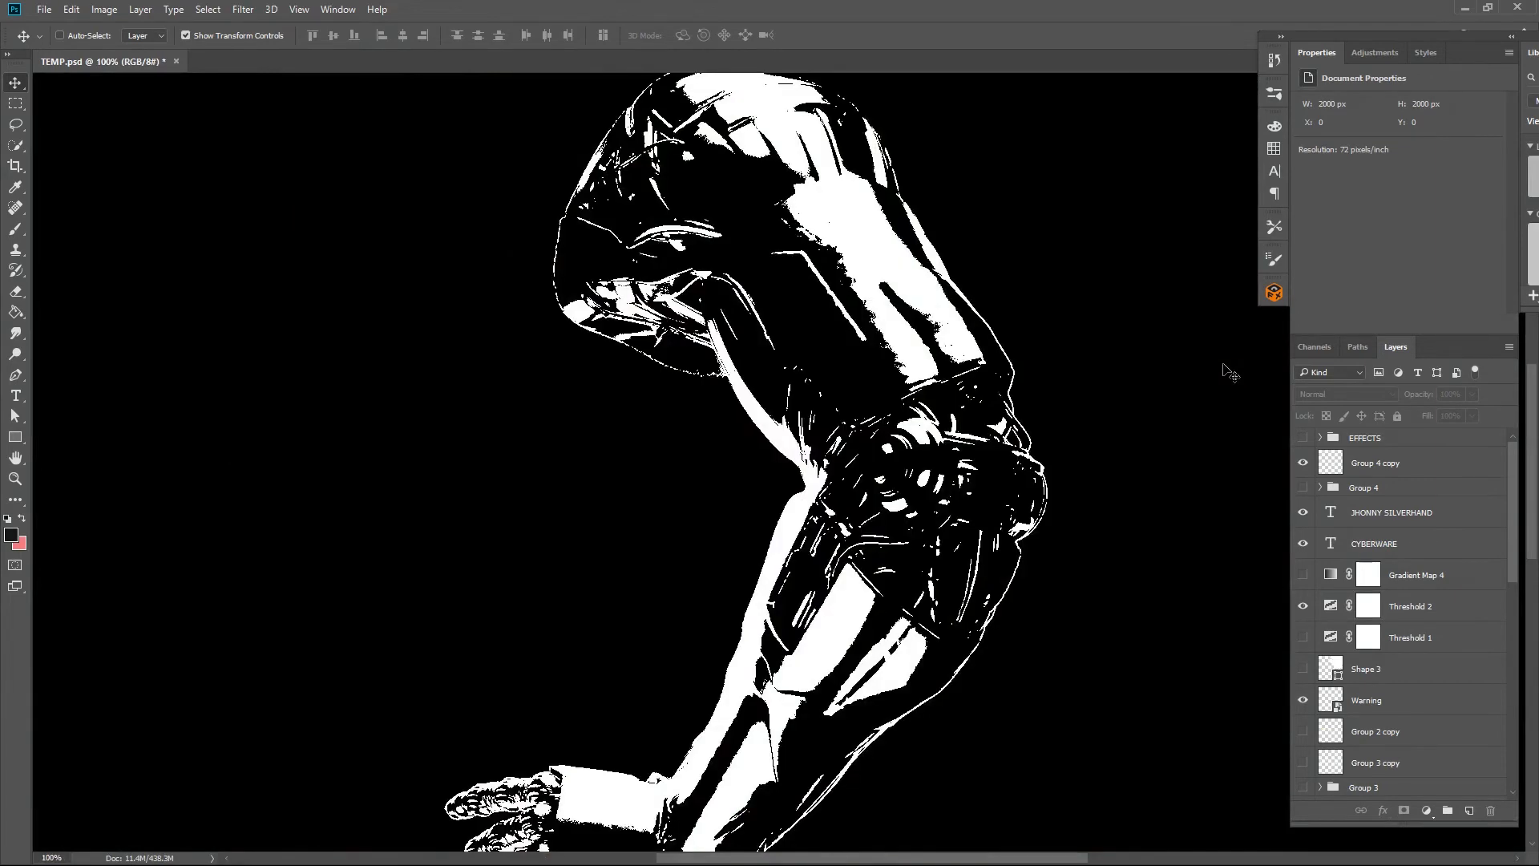
key("ctrl+minus")
key("ctrl+minus")
key("ctrl+minus")
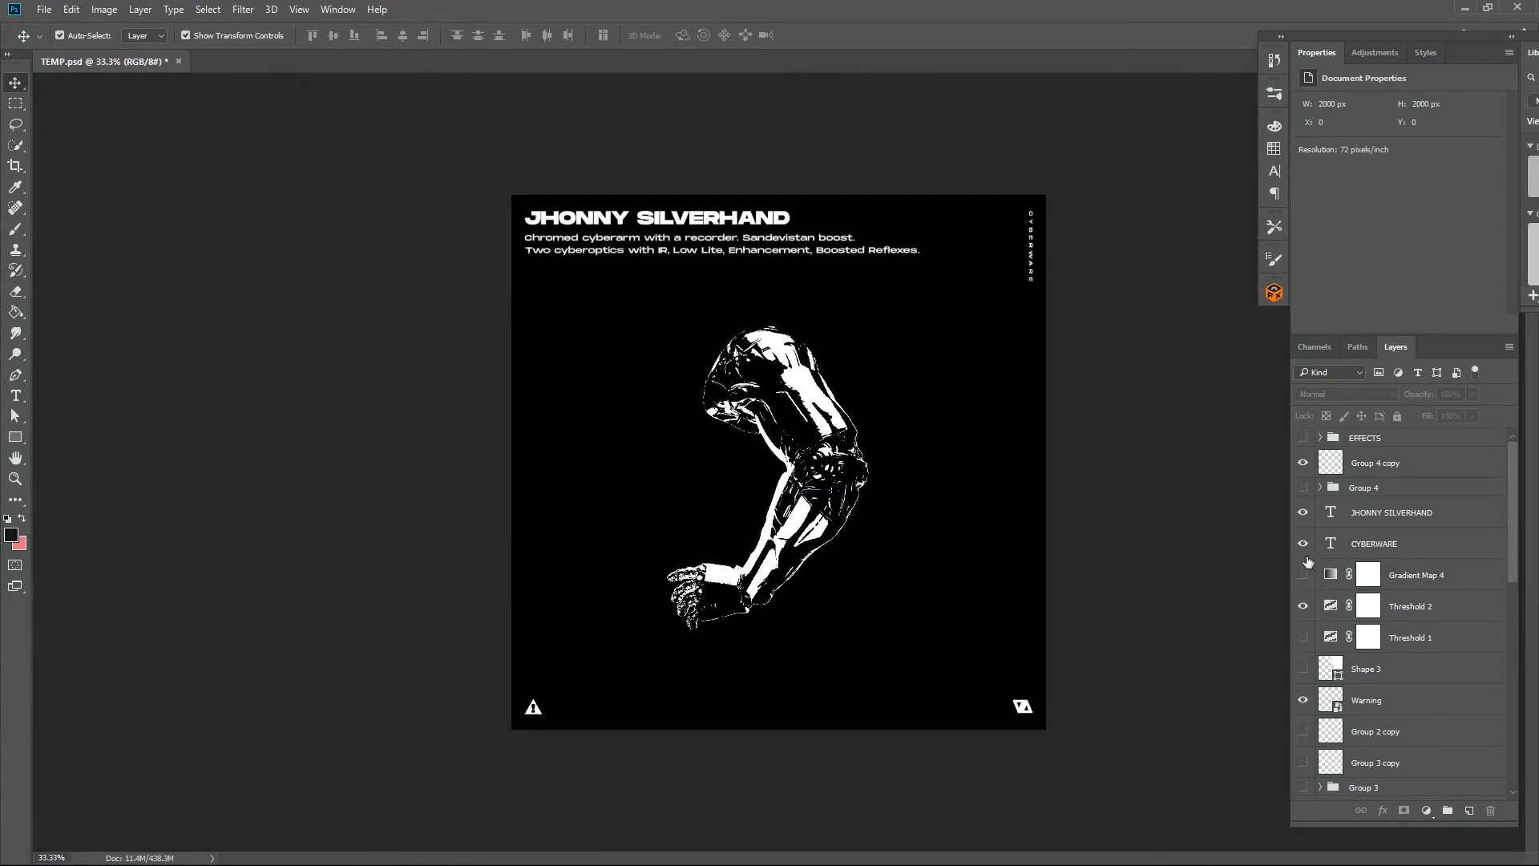
left_click(1303, 576)
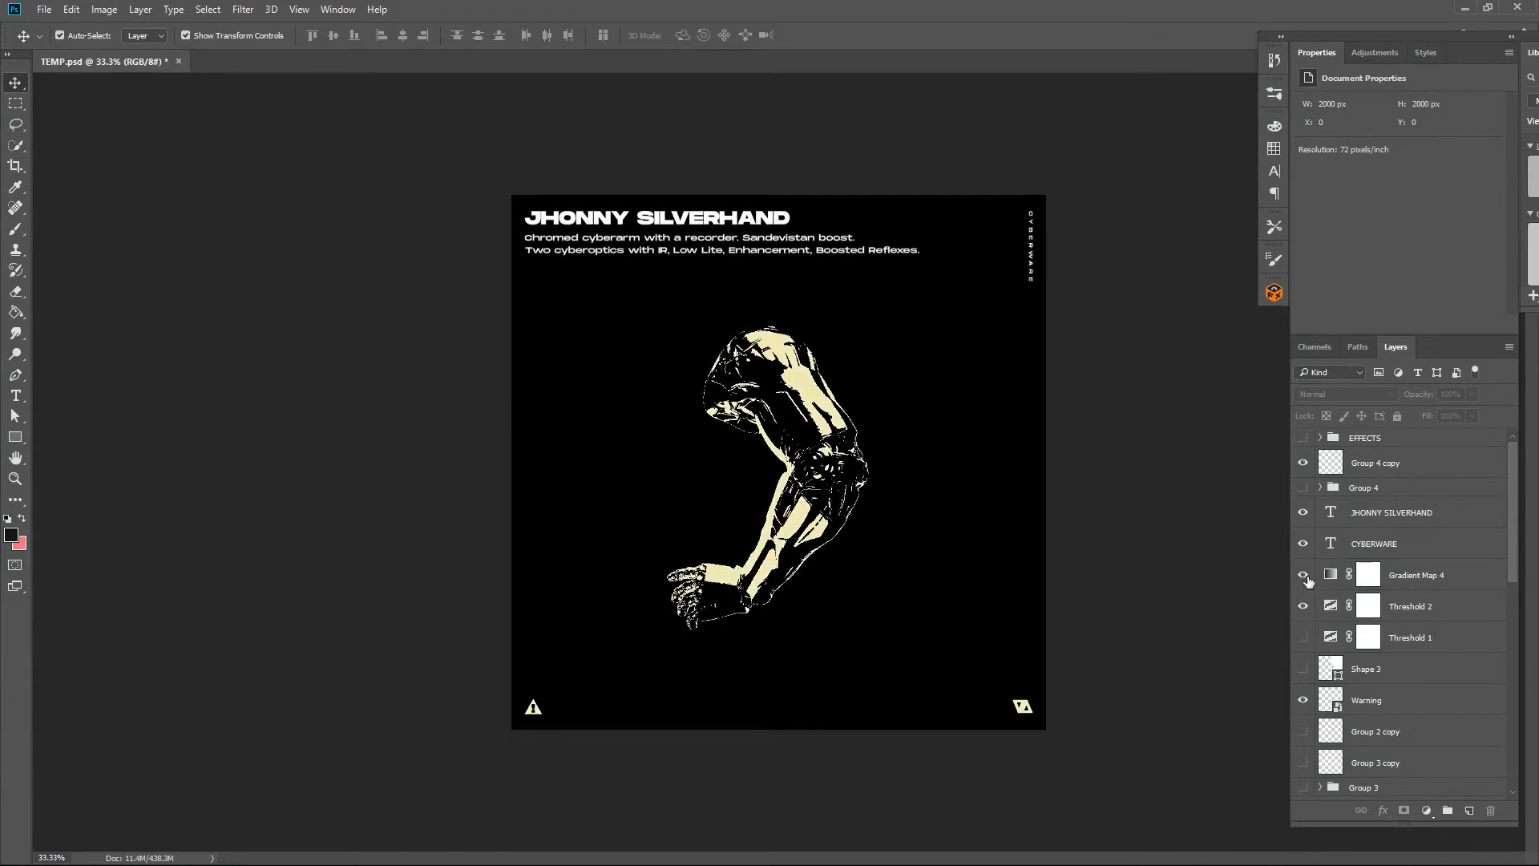
left_click_drag(1315, 581, 1393, 423)
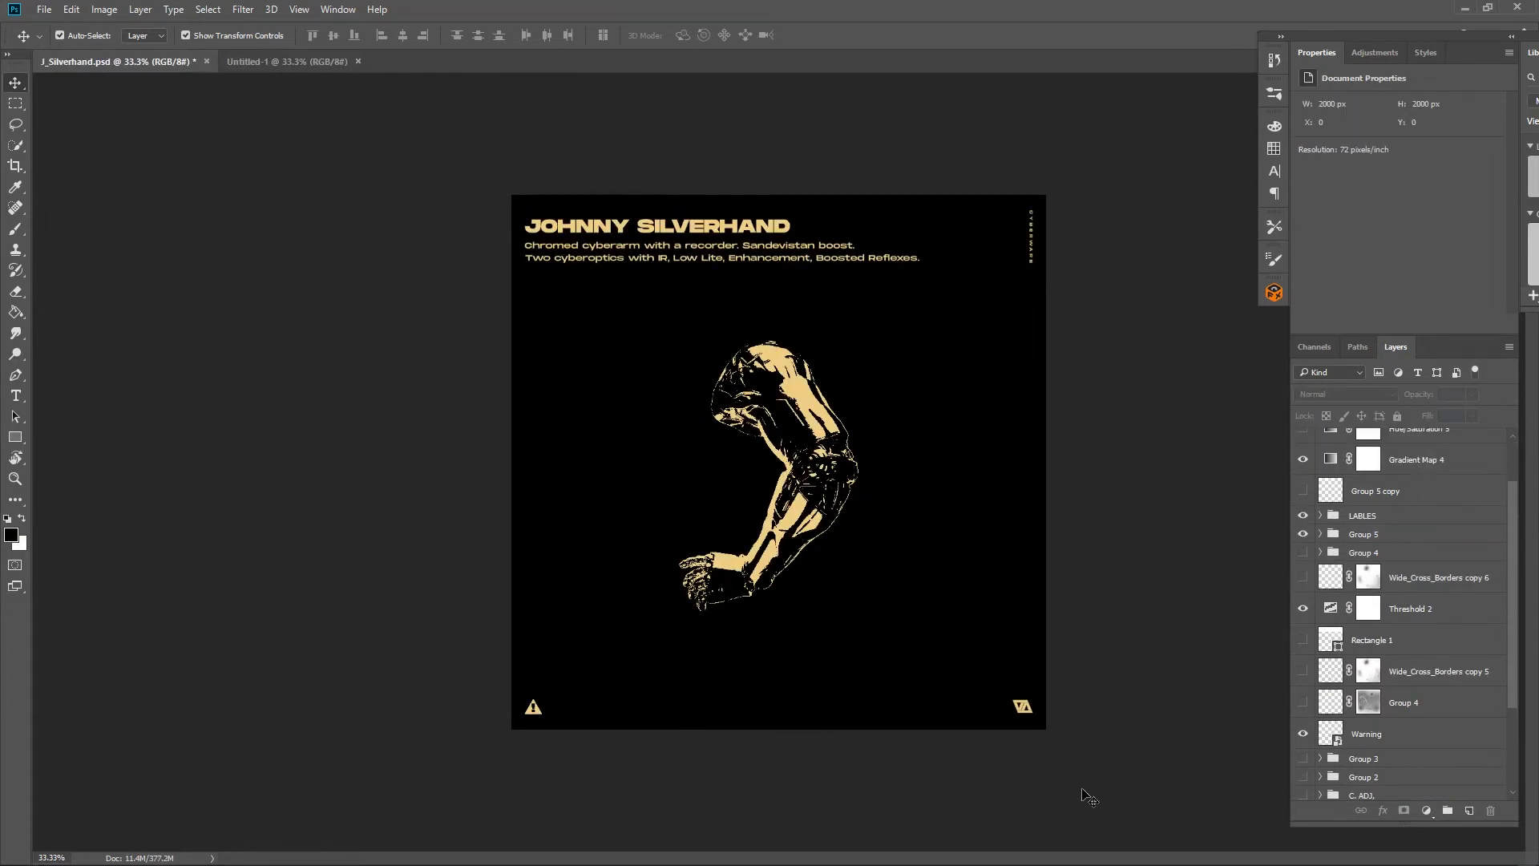
- Draw a horizontal line about 1361 px wide between the description text and the robotic arm with the Line tool
scroll(1398, 549, "up", 2)
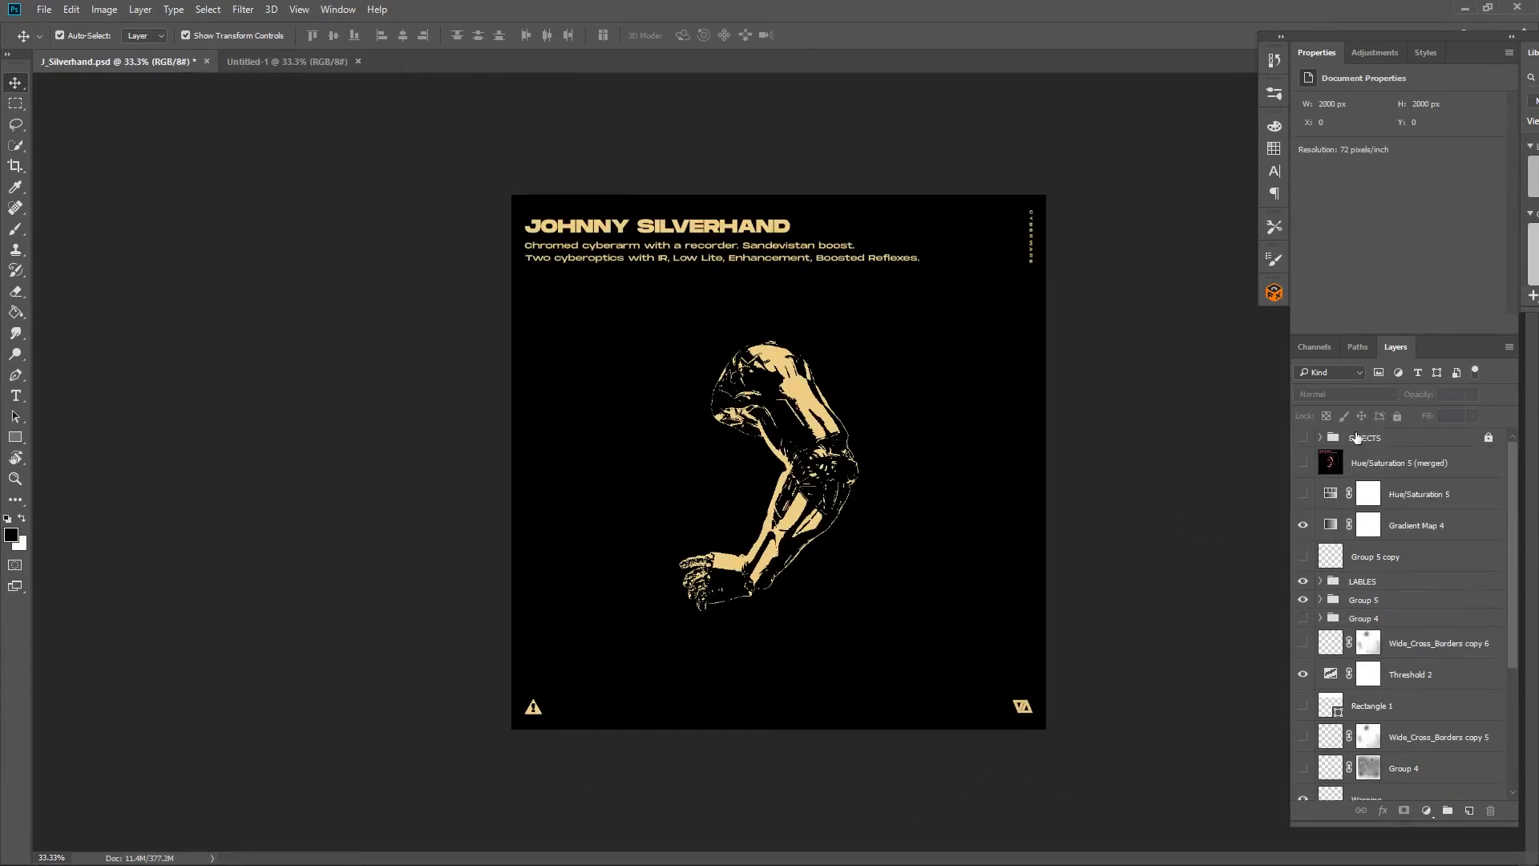
key("u")
right_click(15, 437)
left_click(64, 493)
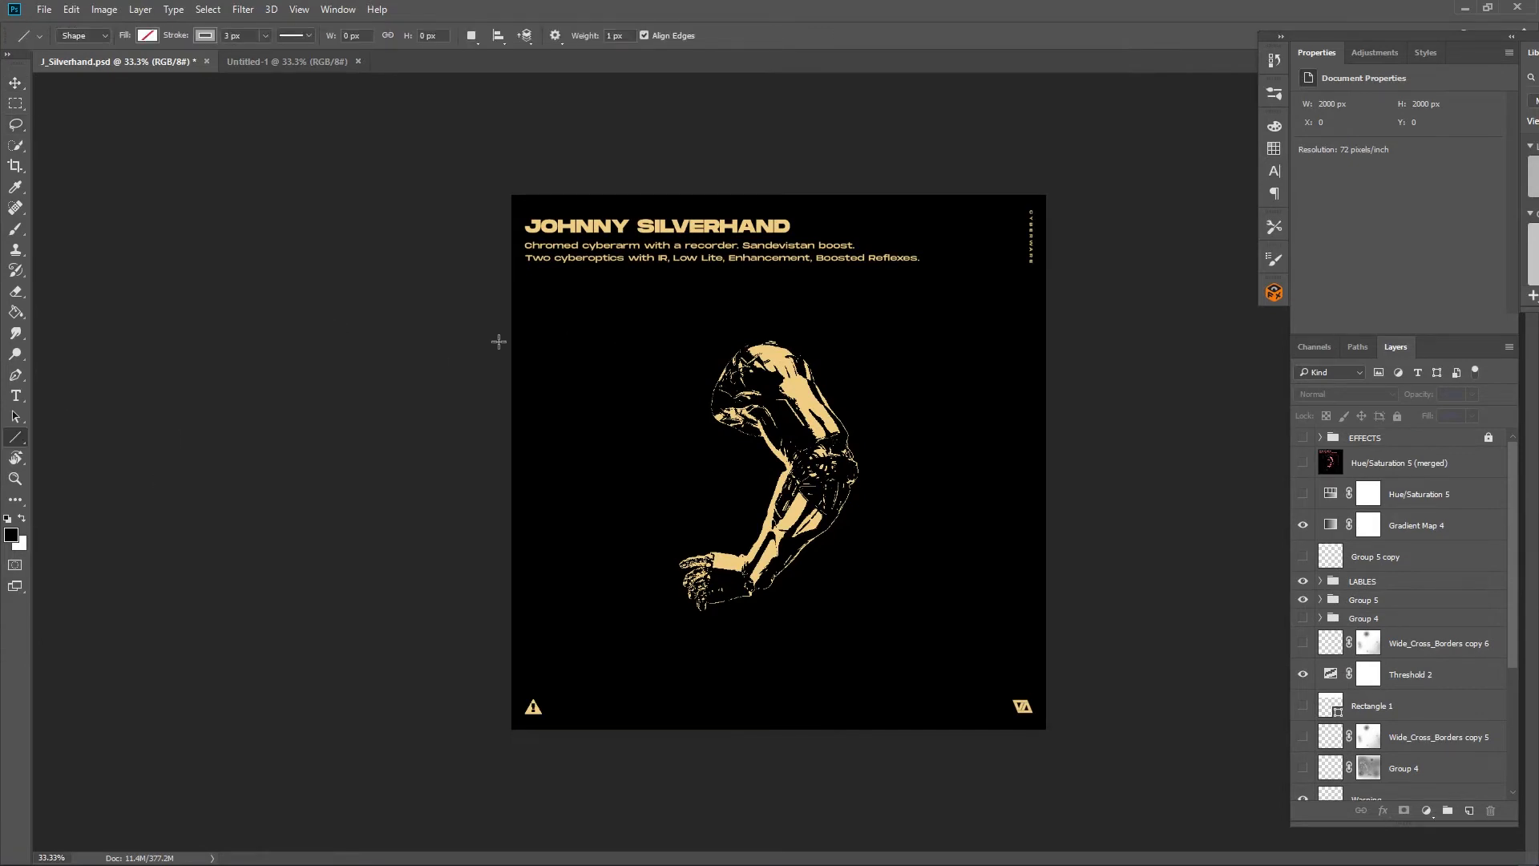
left_click_drag(595, 315, 960, 315)
- Give the new line a white stroke with the dashed line style
left_click(205, 35)
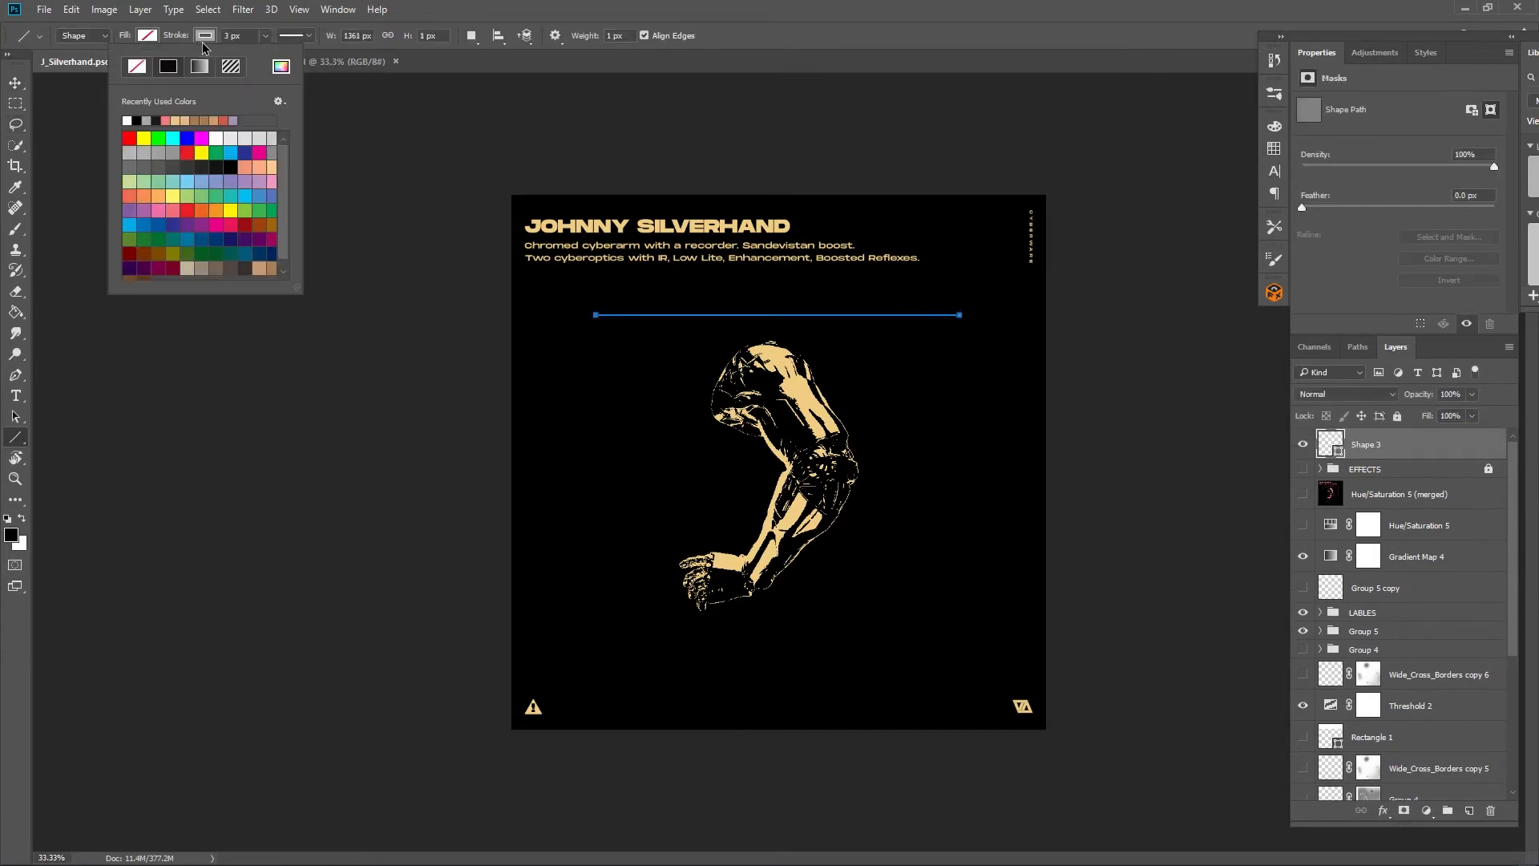
left_click(126, 121)
left_click(311, 35)
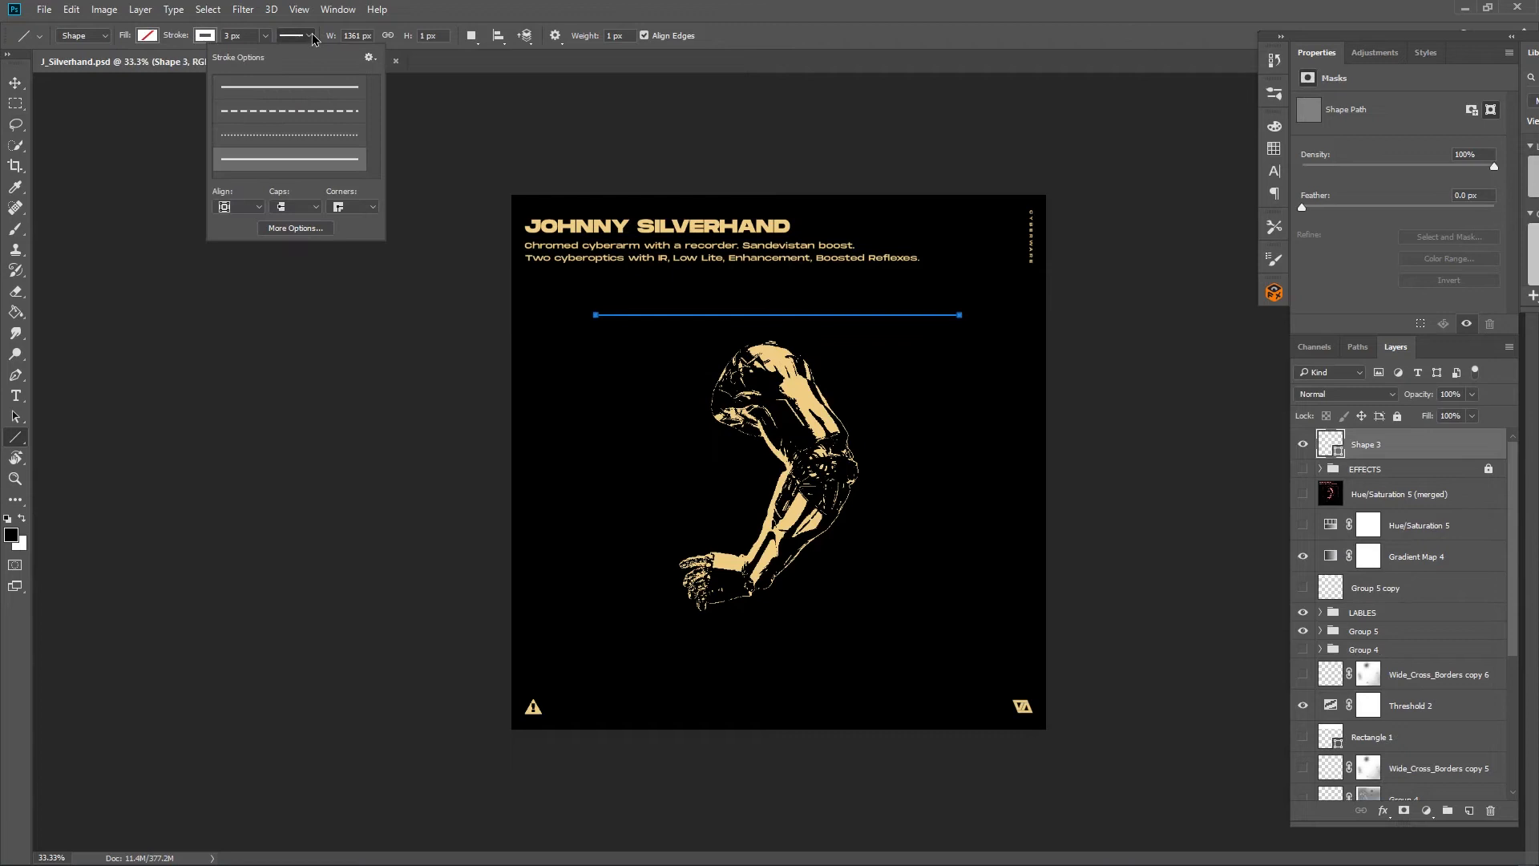
left_click(317, 112)
left_click(14, 83)
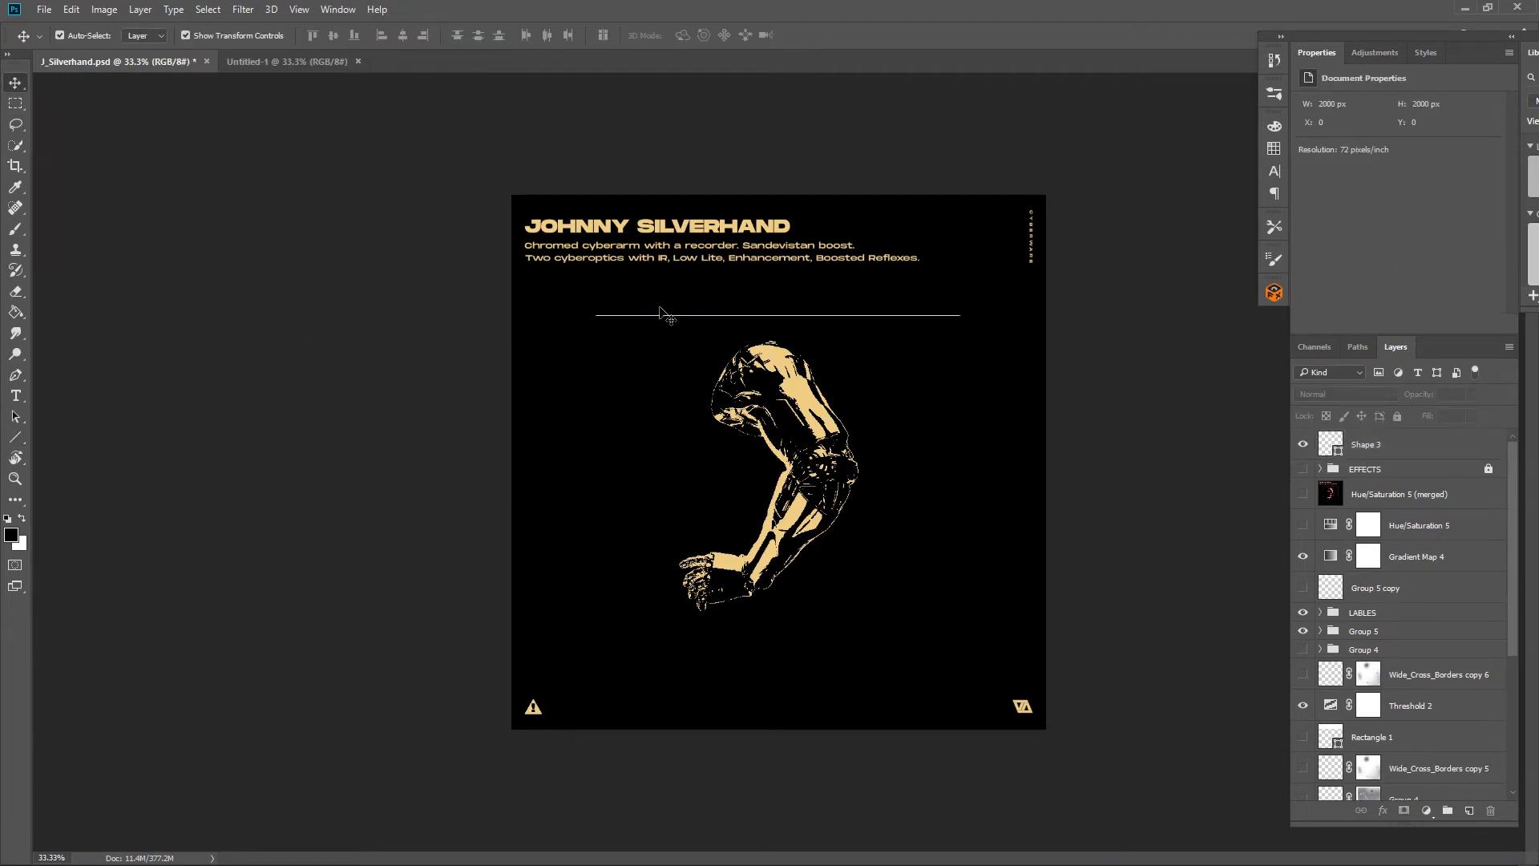
- Customise the line's dash pattern with a dash of 10 and a gap of 8
left_click(14, 437)
left_click(292, 38)
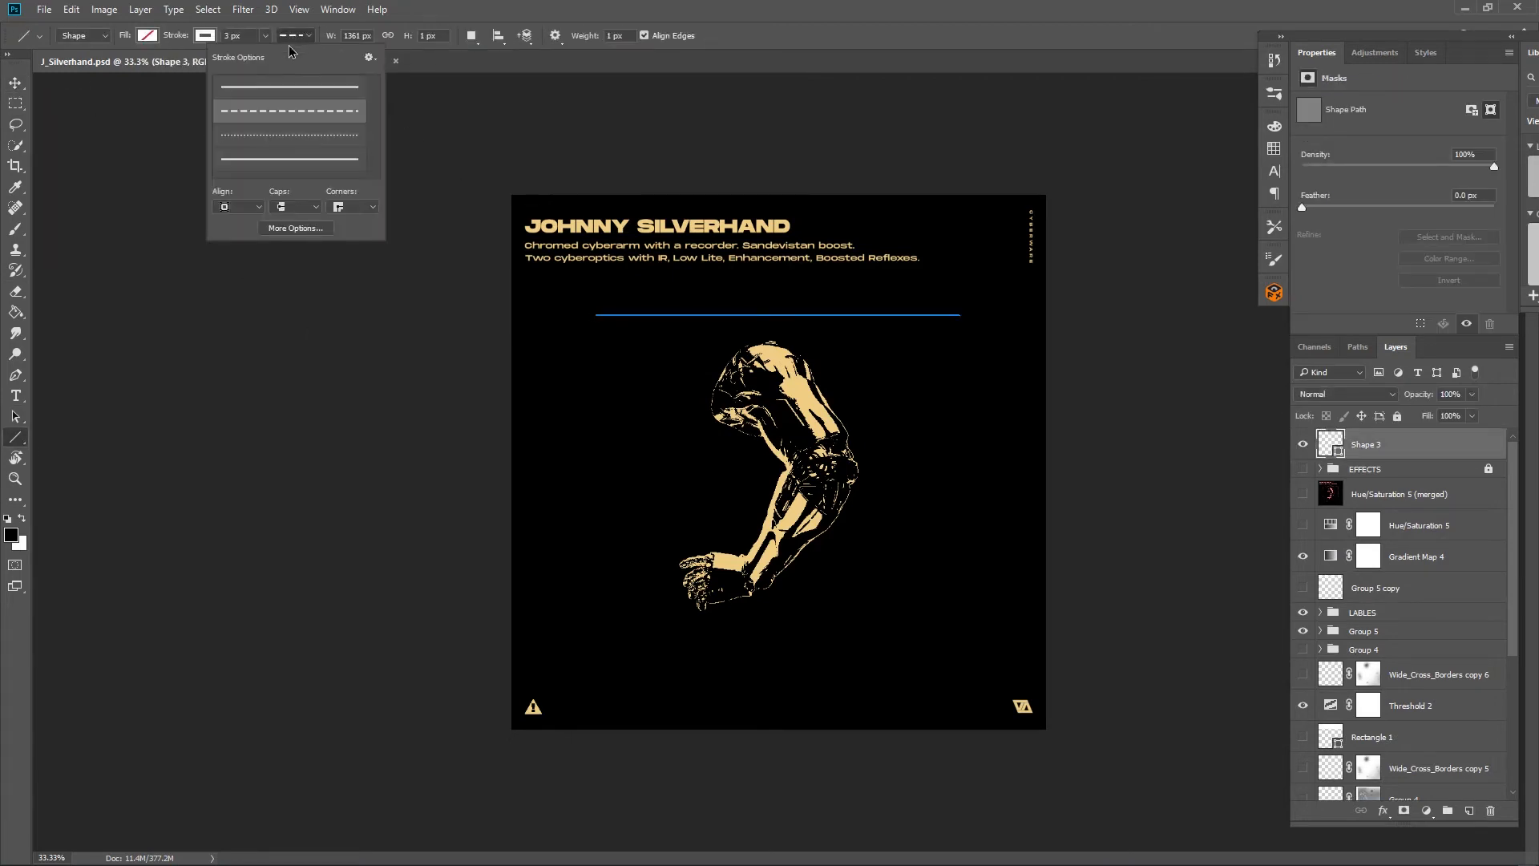
left_click(257, 228)
mouse_move(910, 124)
left_mouse_down()
mouse_move(1060, 124)
mouse_move(1080, 109)
left_mouse_up()
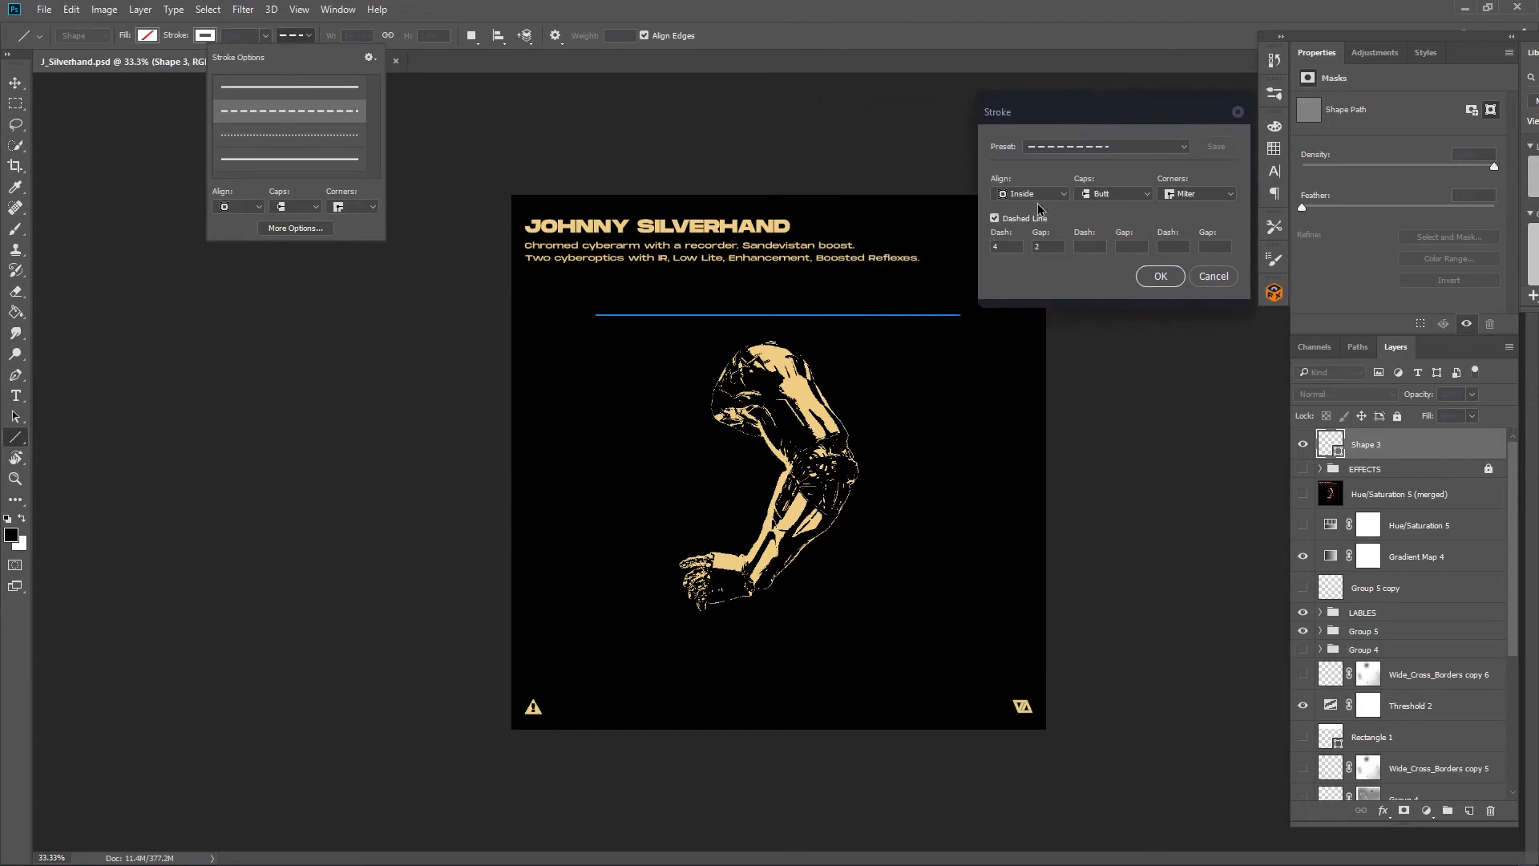
type("10")
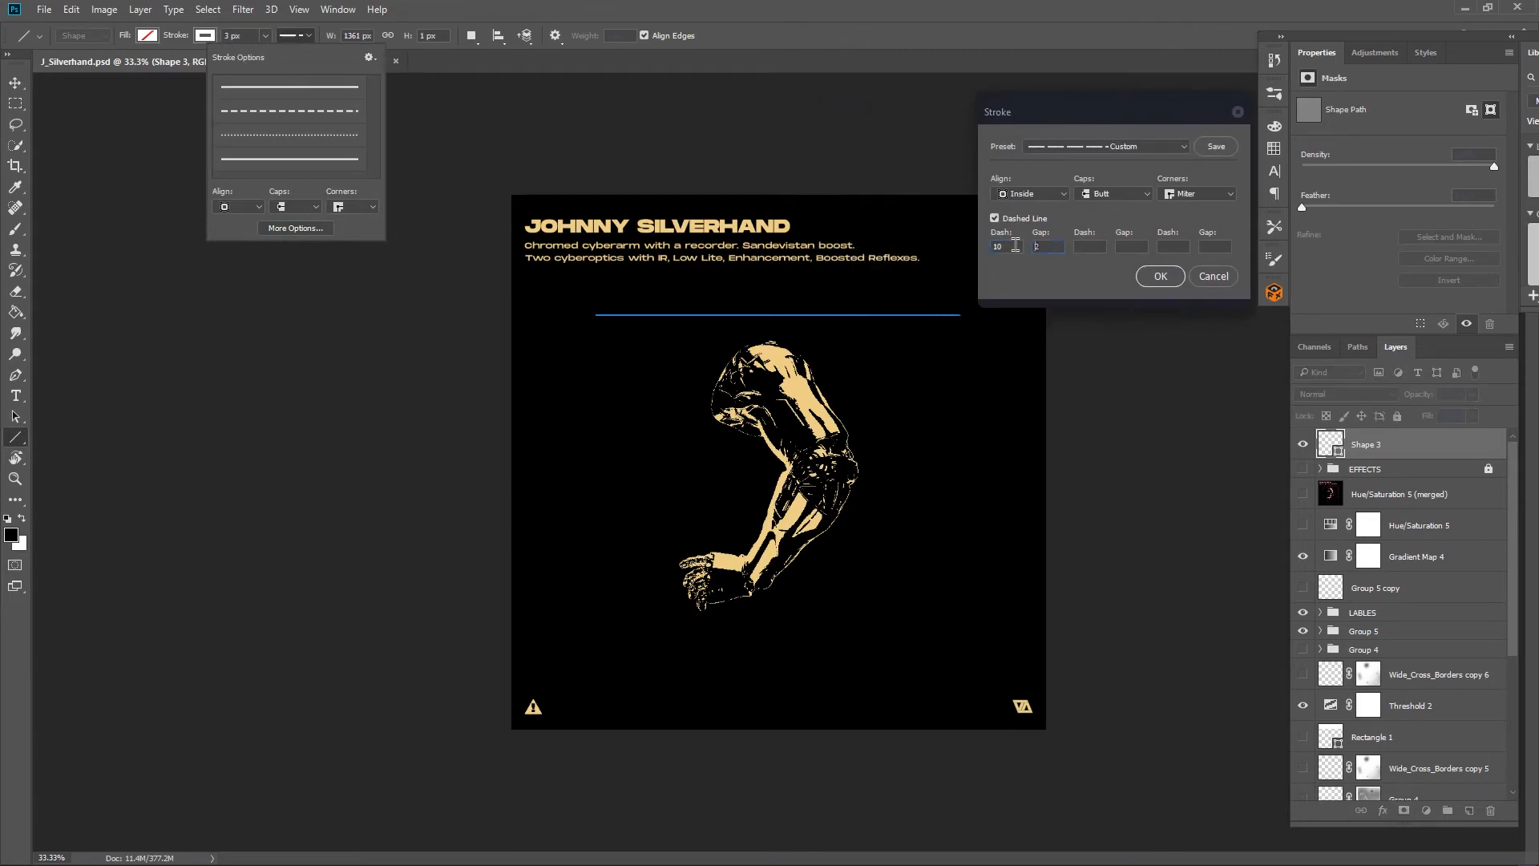
left_click(1160, 276)
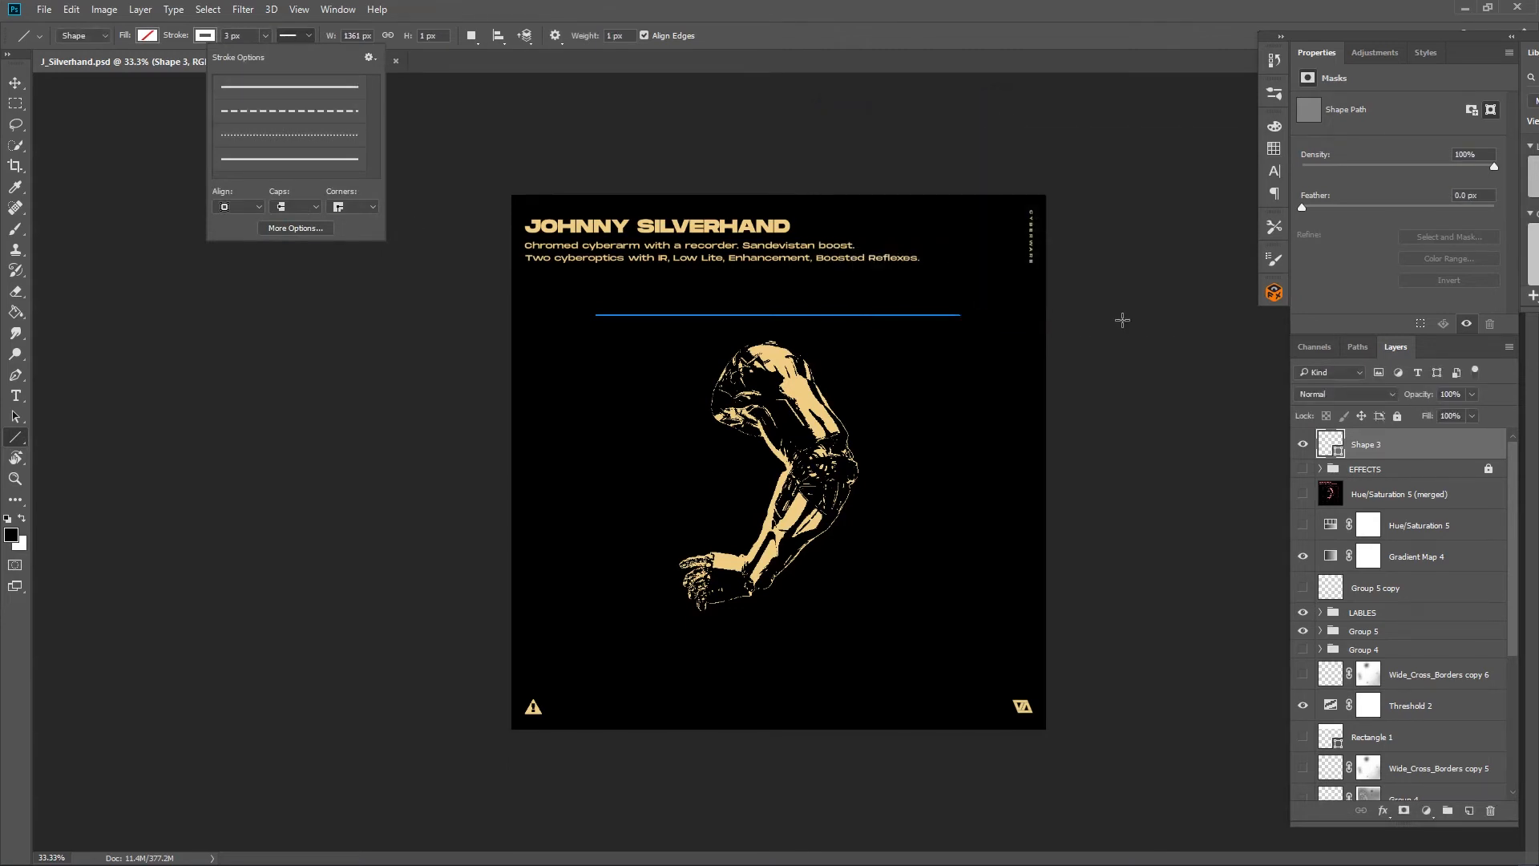
left_click(14, 84)
left_click(221, 249)
key("ctrl+plus")
key("ctrl+plus")
scroll(773, 294, "up", 2)
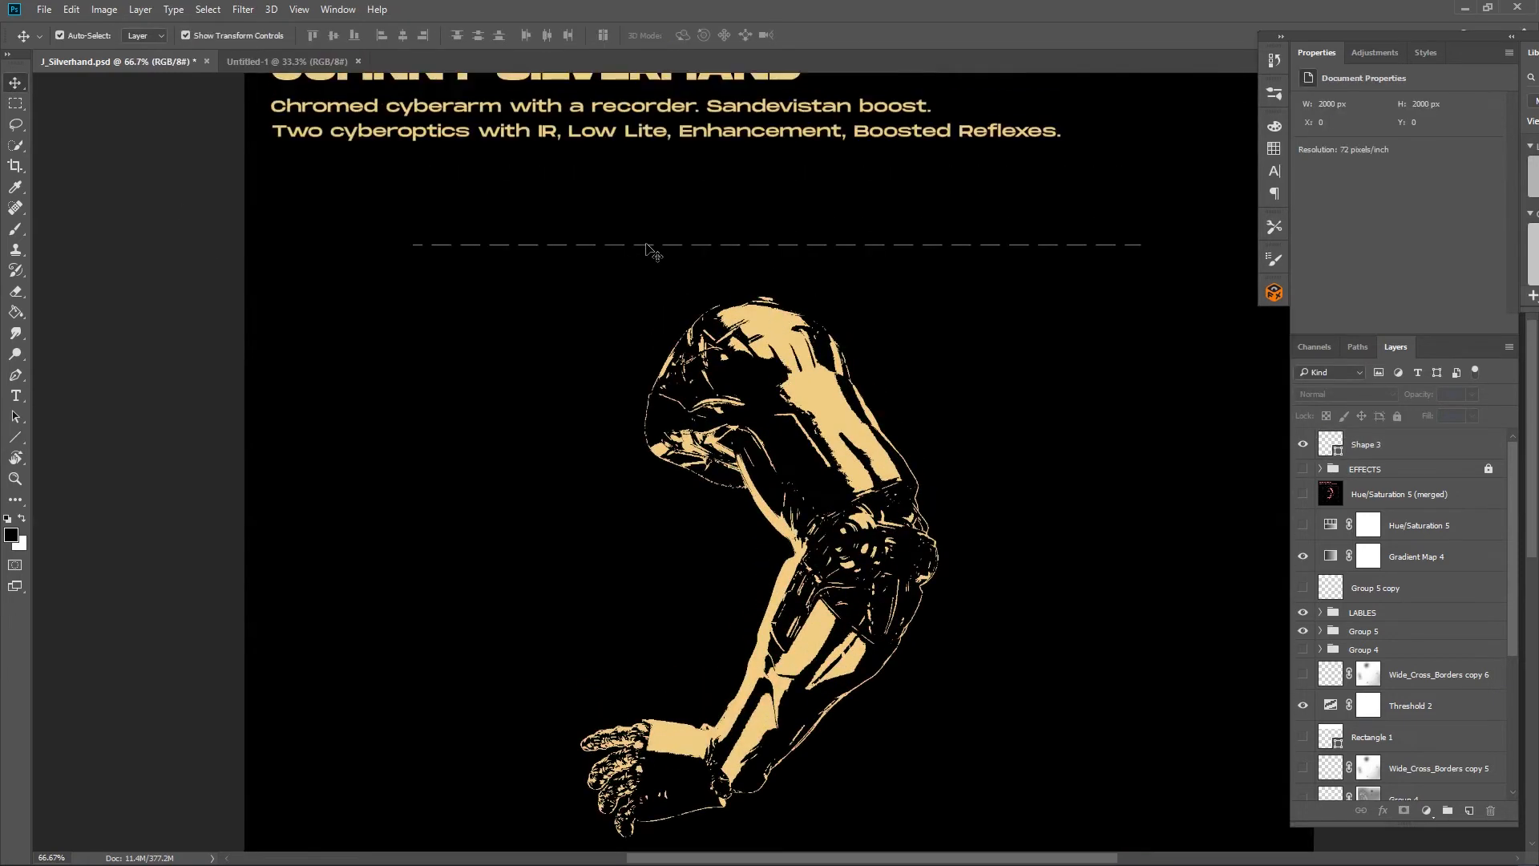
- Set the dashed line's stroke alignment to Center in its detailed stroke settings
left_click(646, 245)
left_click(164, 229)
scroll(1404, 467, "up", 5)
left_click(1372, 449)
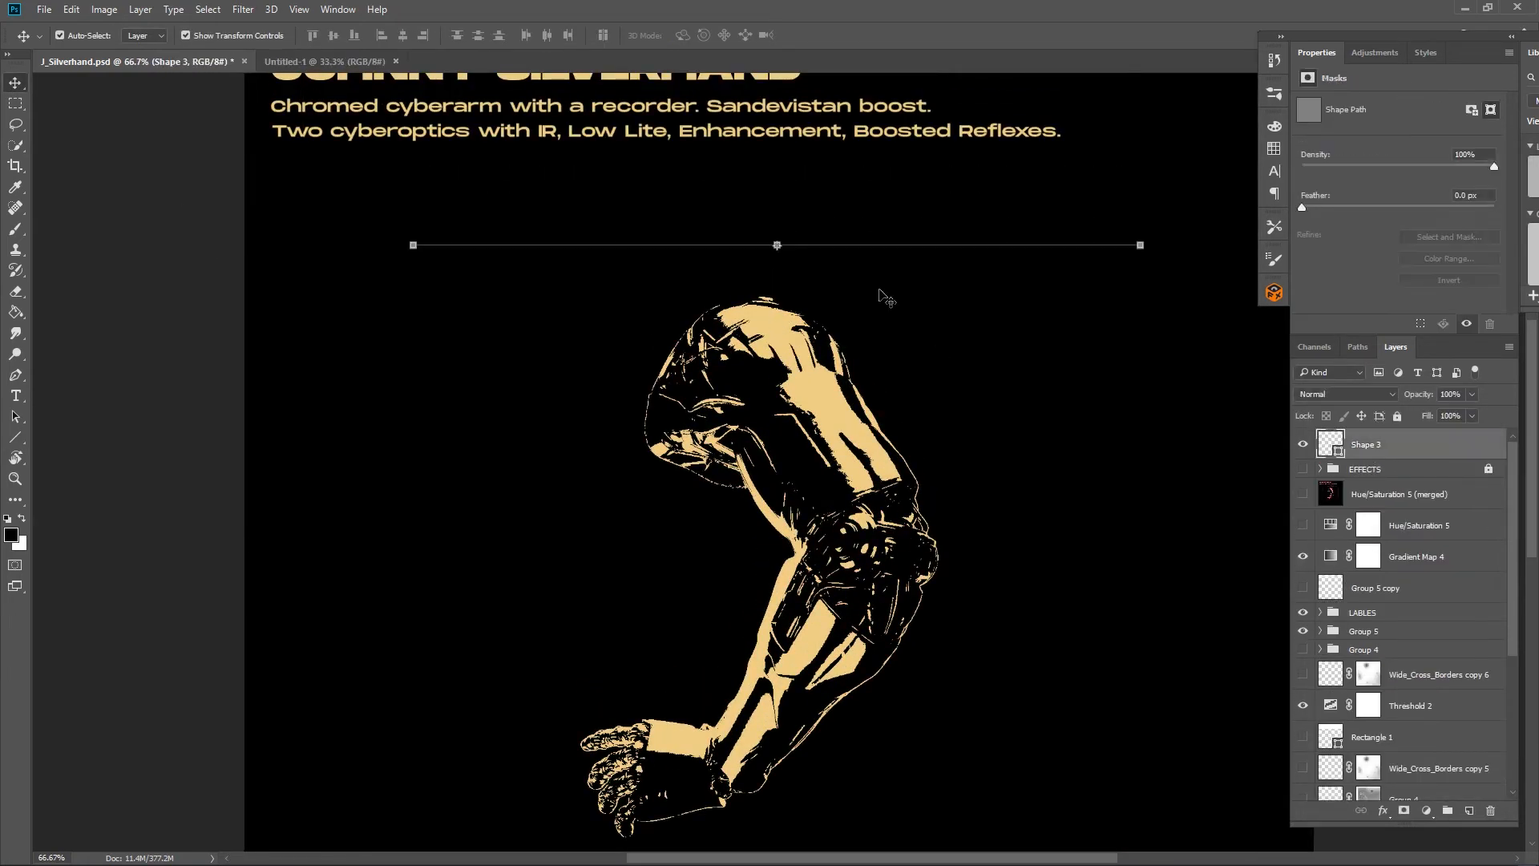
key("u")
left_click(266, 35)
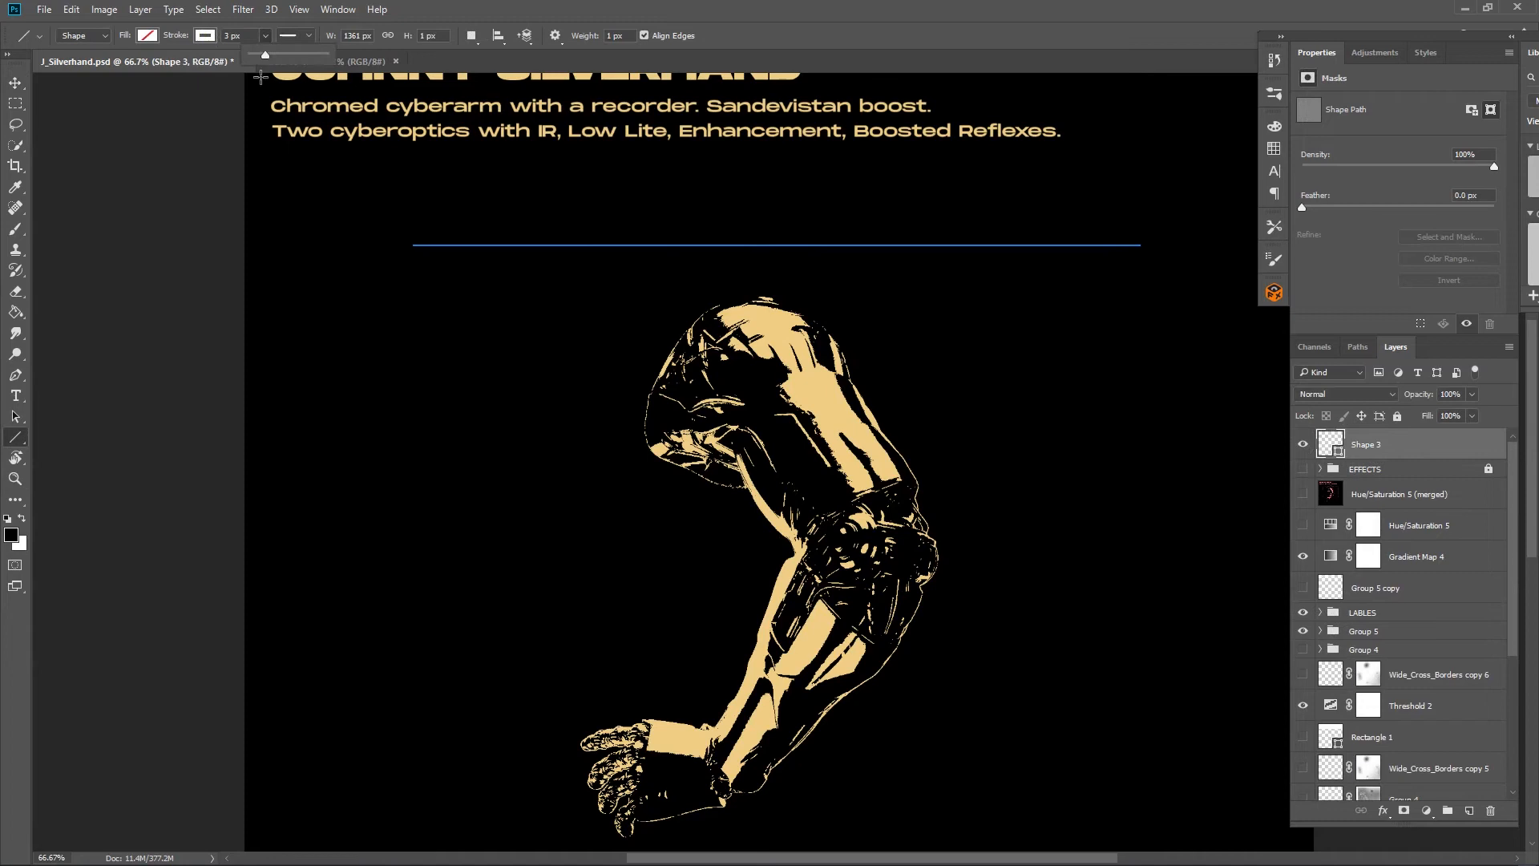
left_click(205, 36)
left_click(297, 35)
left_click(296, 228)
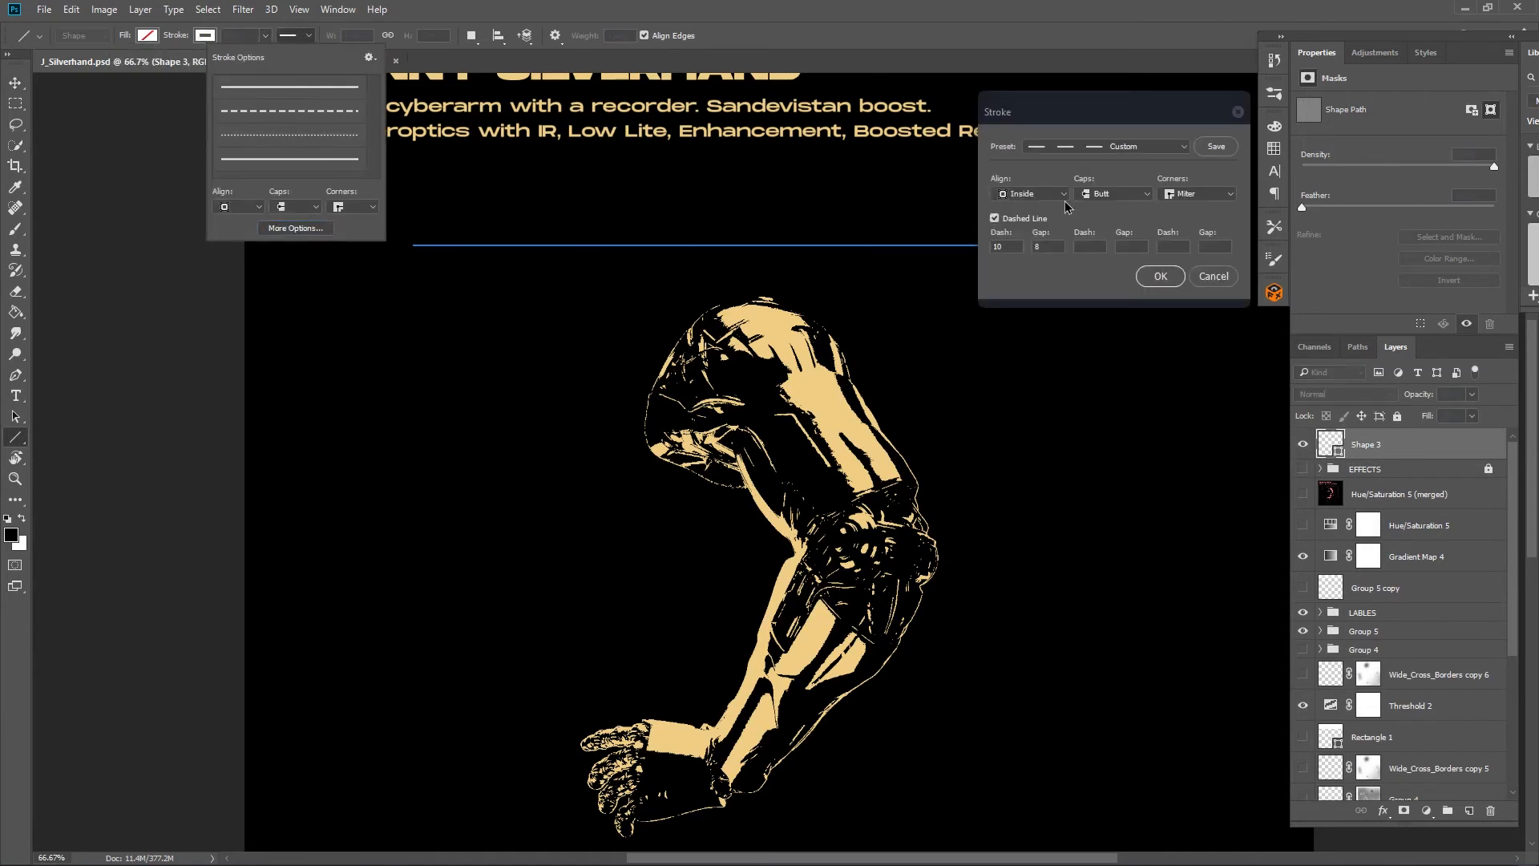
left_click(1060, 195)
left_click(1042, 215)
- Set the line's dash to 8 and gap to 7, apply the stroke settings and deselect the line
double_click(1012, 246)
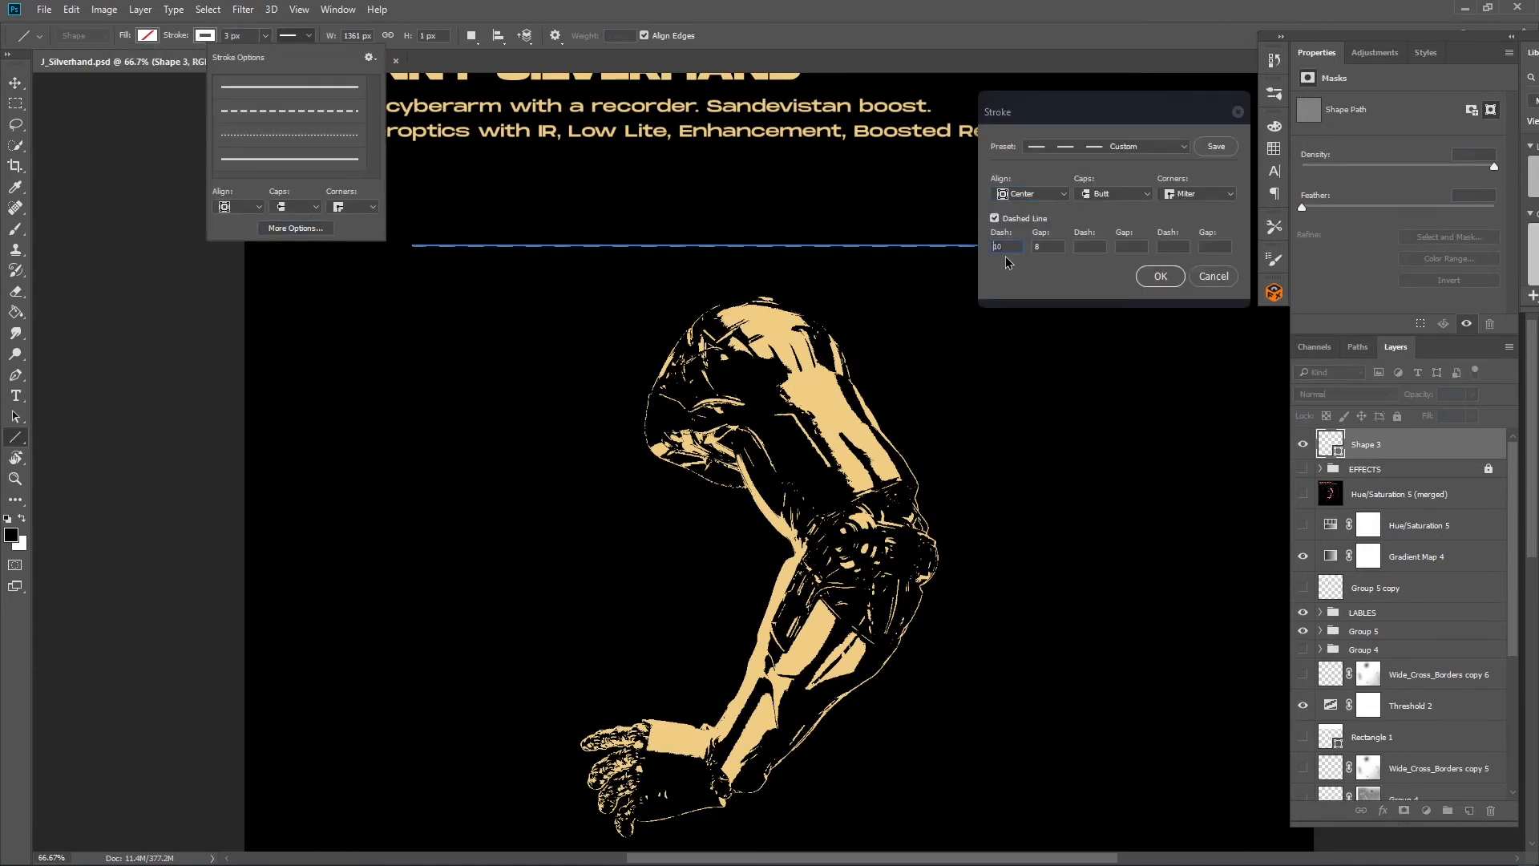
type("5")
type("8")
double_click(1045, 246)
type("9")
key("BackSpace")
type("7")
left_click(1160, 275)
key("v")
key("ctrl+alt+a")
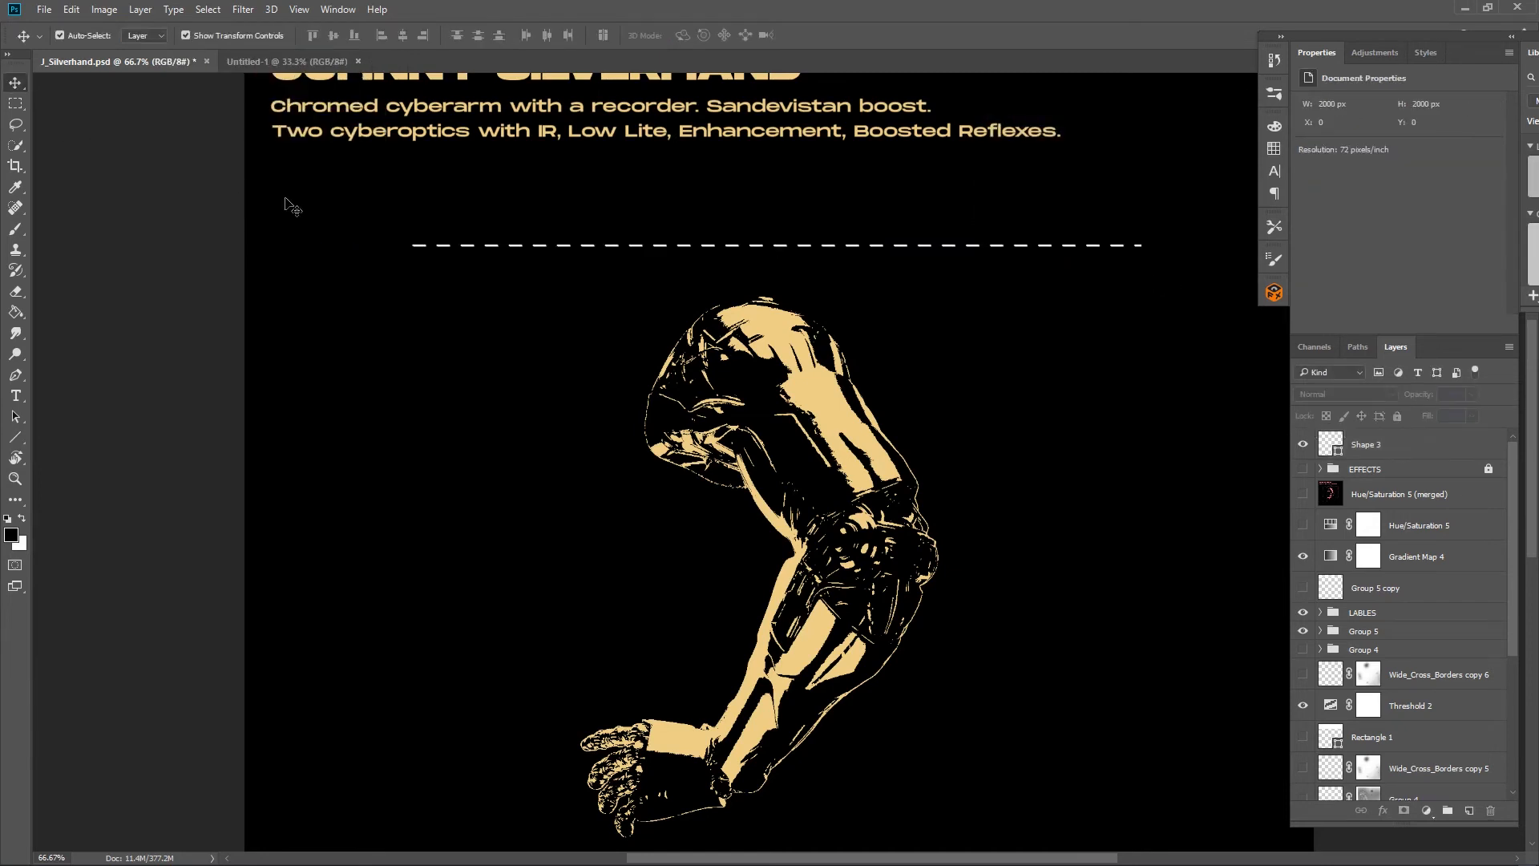
key("ctrl+minus")
key("ctrl+minus")
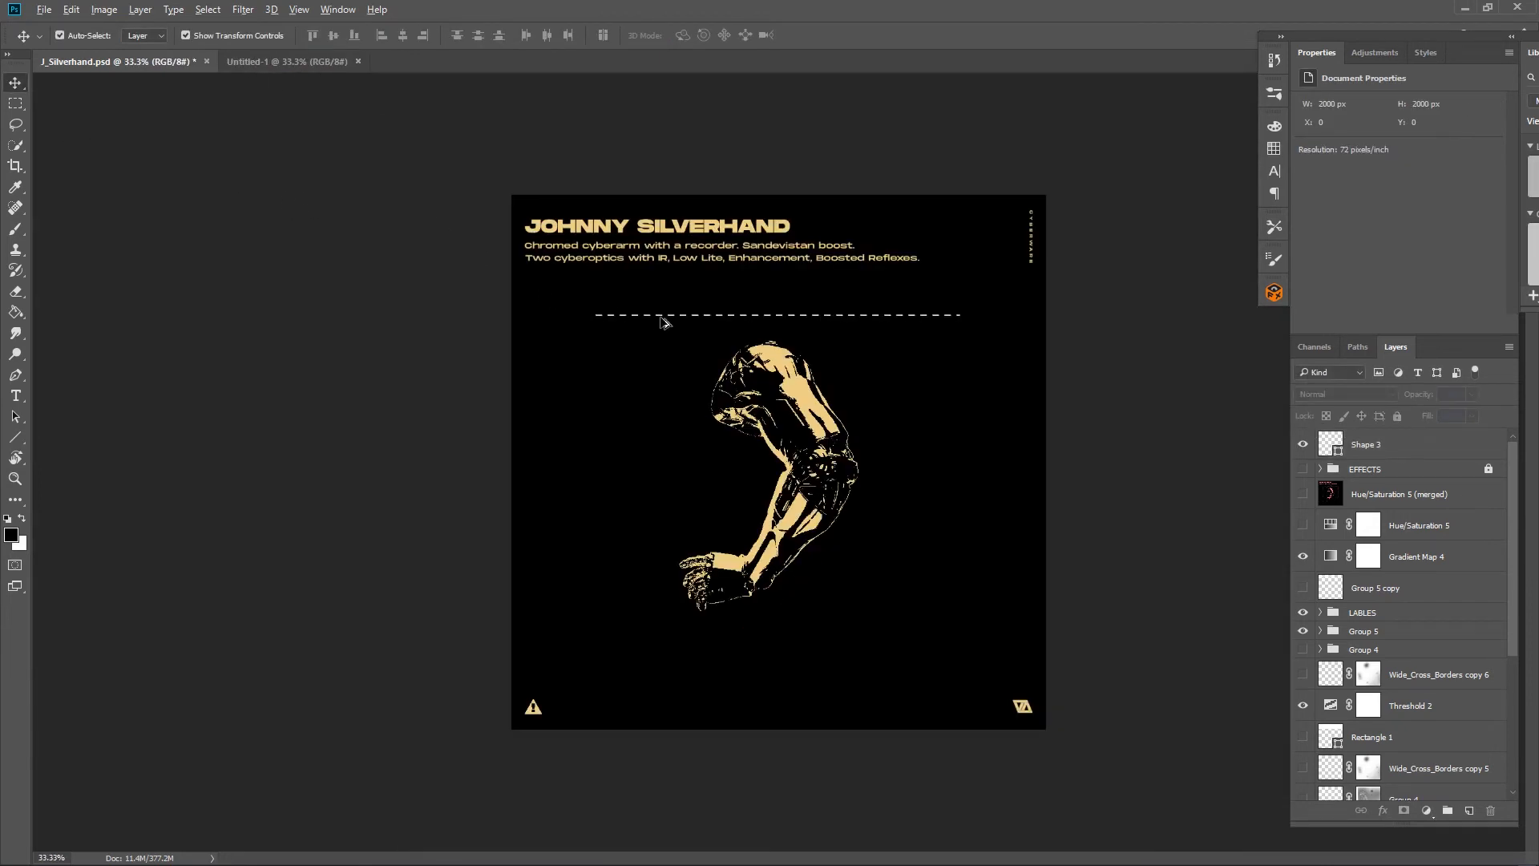
- Lock the arm image layer 00 against accidental selection and movement
left_click(658, 322, "ctrl")
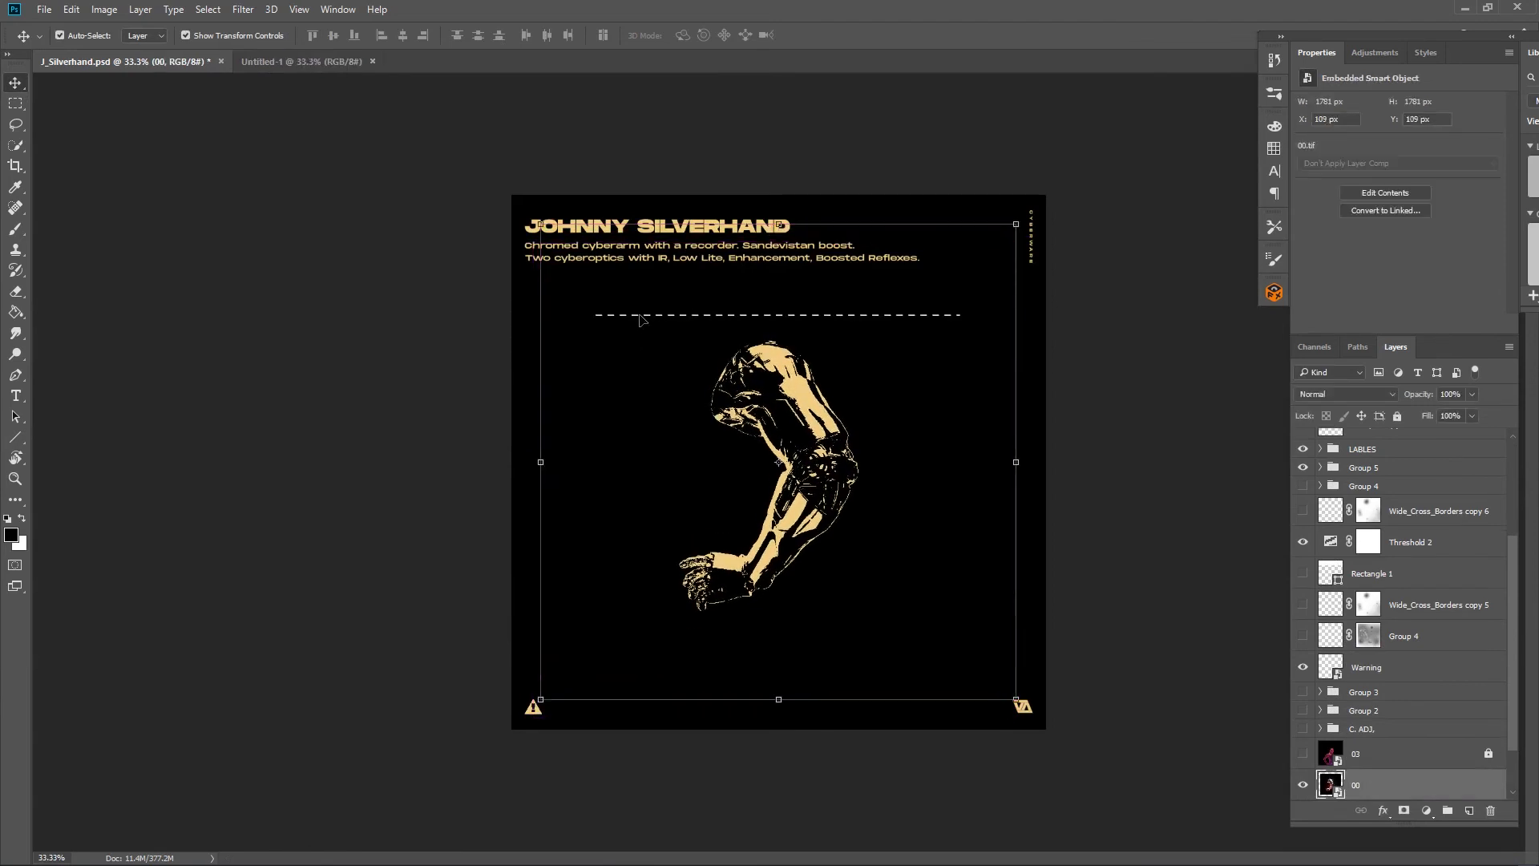
scroll(1374, 555, "down", 2)
left_click(1397, 416)
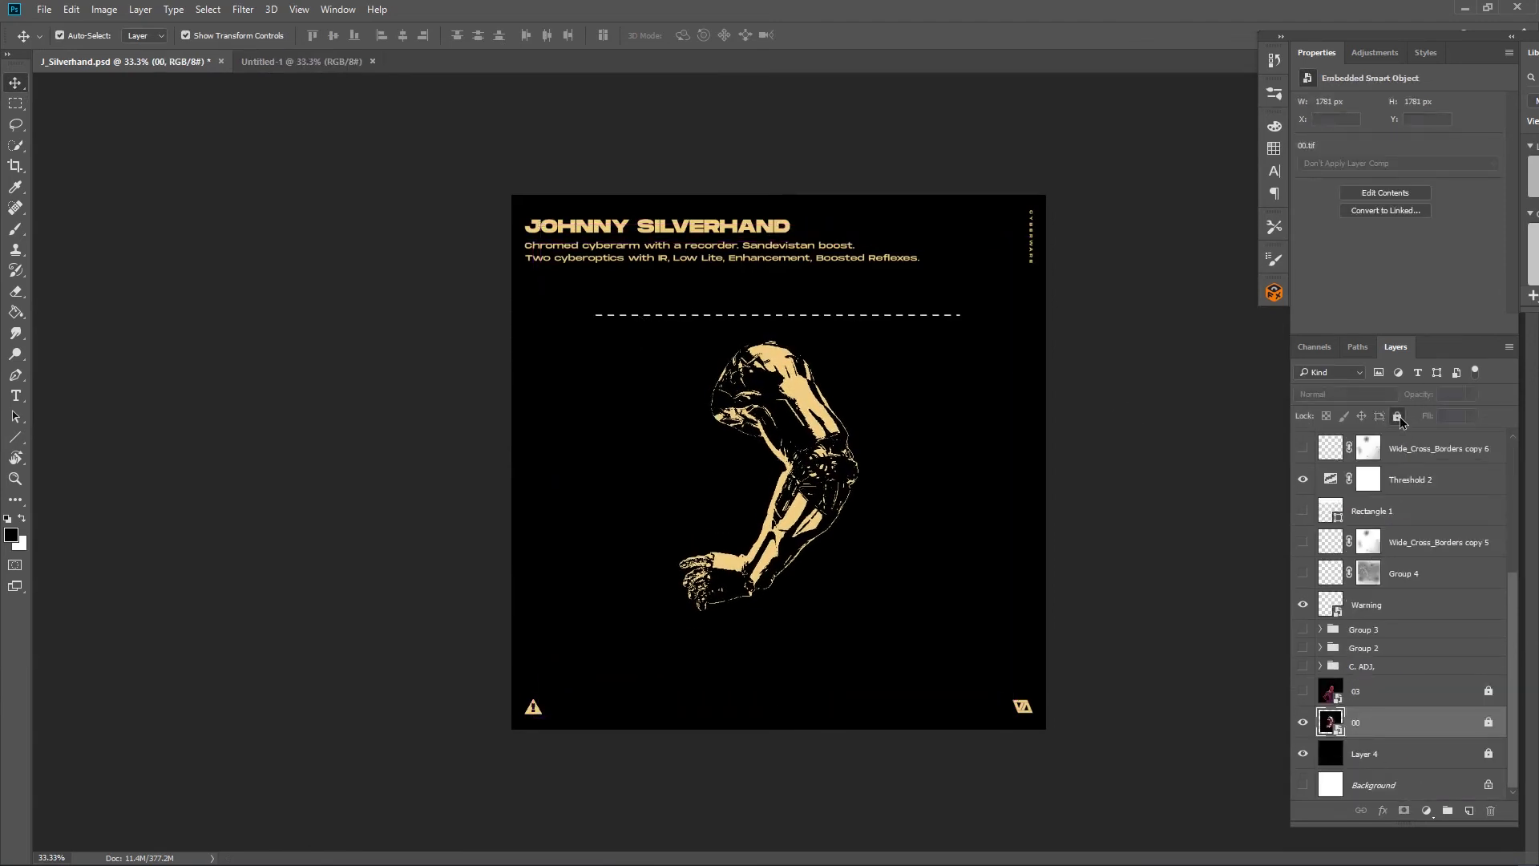
- Duplicate the dashed line downward at even spacing until there are four rows
left_click_drag(901, 320, 902, 337)
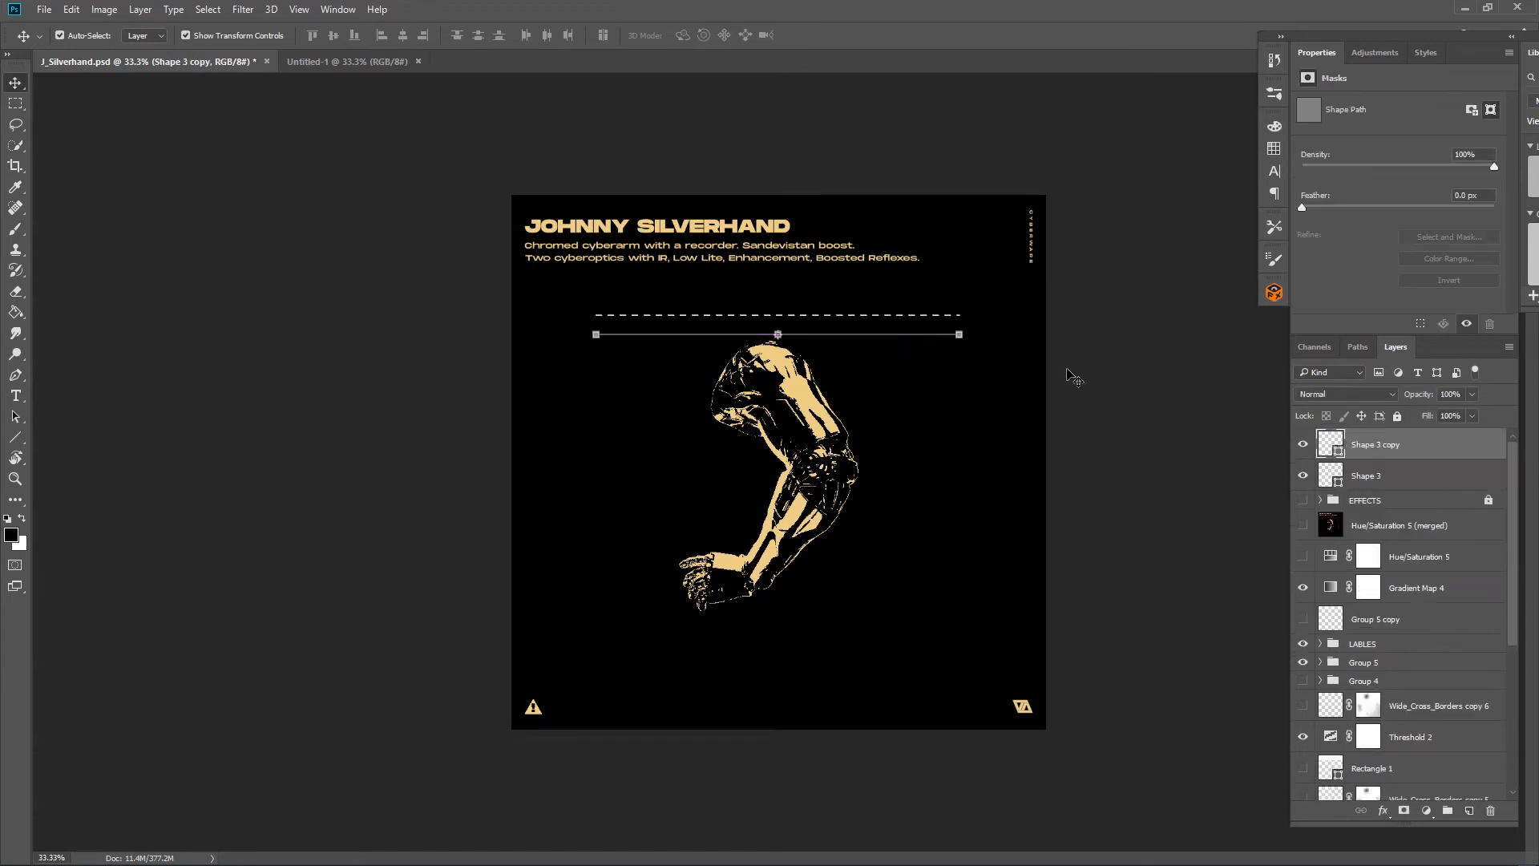
left_click(1068, 371)
left_click_drag(968, 300, 913, 393)
left_click(941, 351)
left_click(1087, 386)
left_click(1092, 445)
key("ctrl+z")
key("ctrl+z")
left_click(1172, 459)
left_click(937, 377)
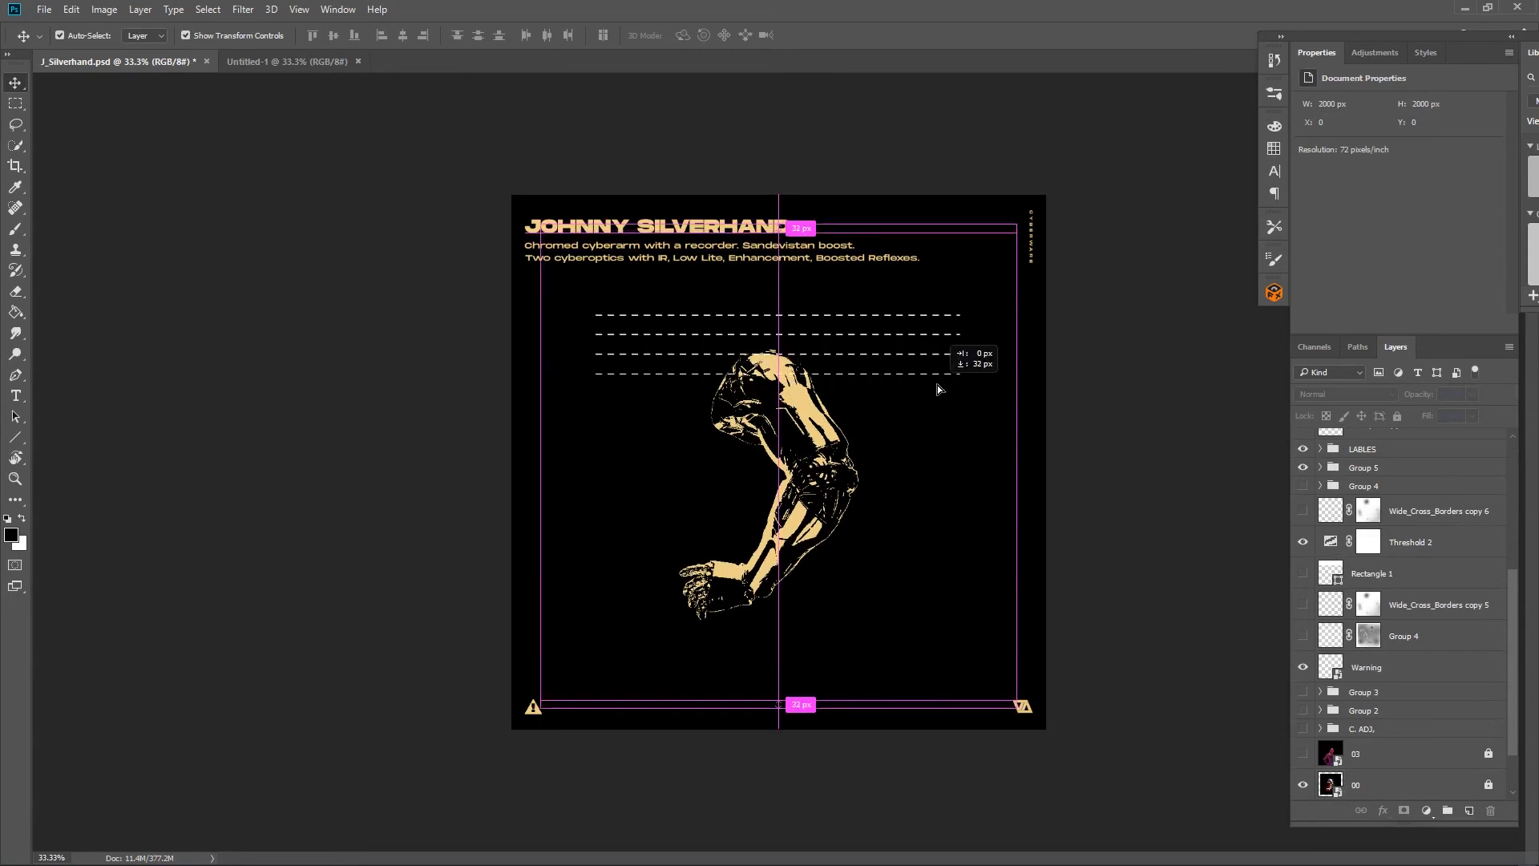
- Hide the arm image layer 00 to leave only the dashed rows in the middle of the poster
left_click(1303, 785)
left_click(1221, 634)
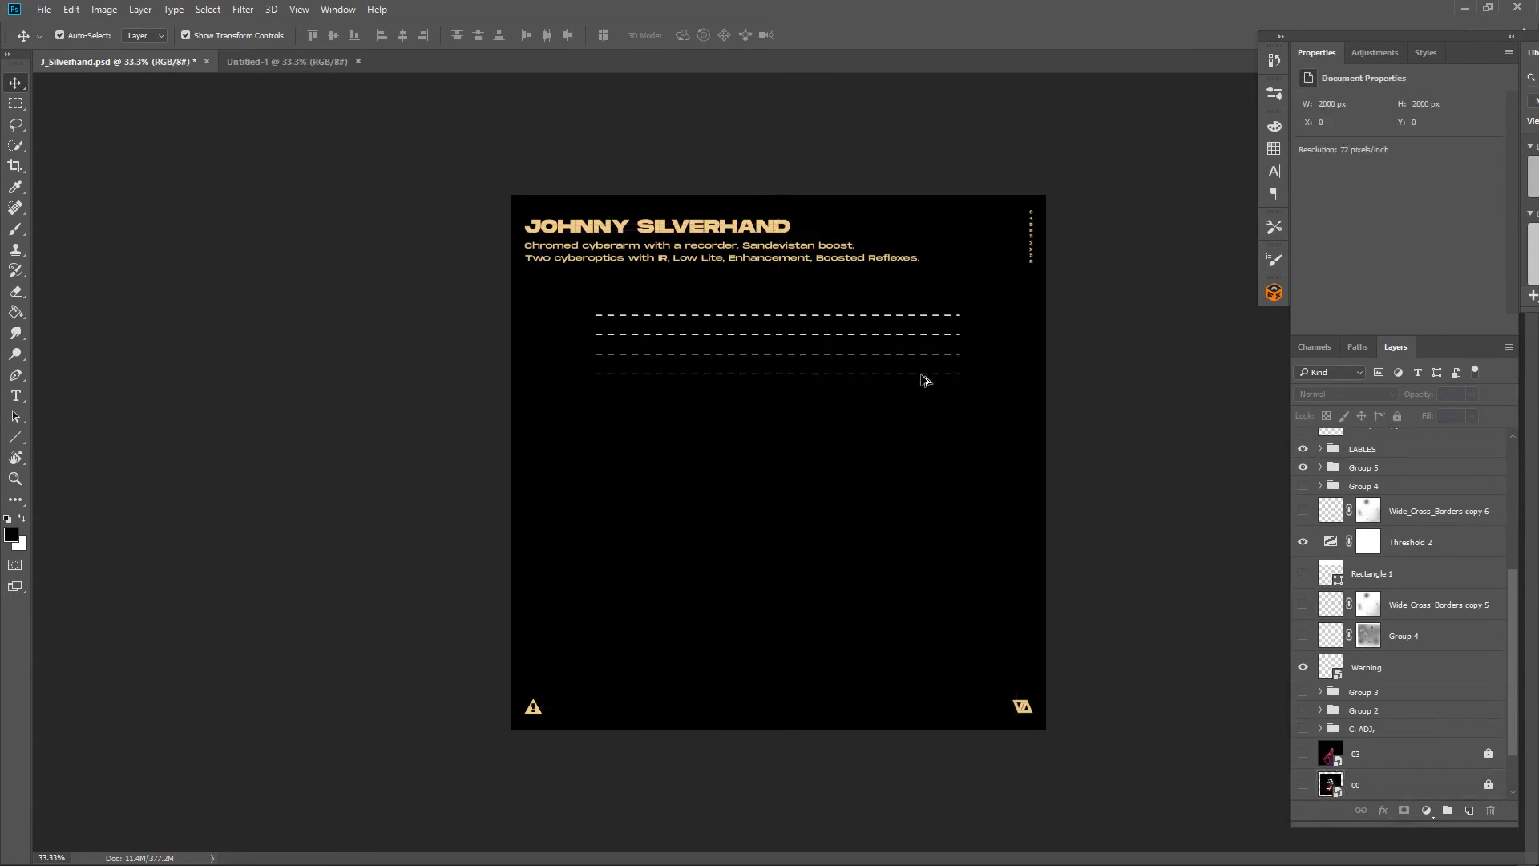
left_click_drag(920, 375, 919, 440)
key("ctrl+z")
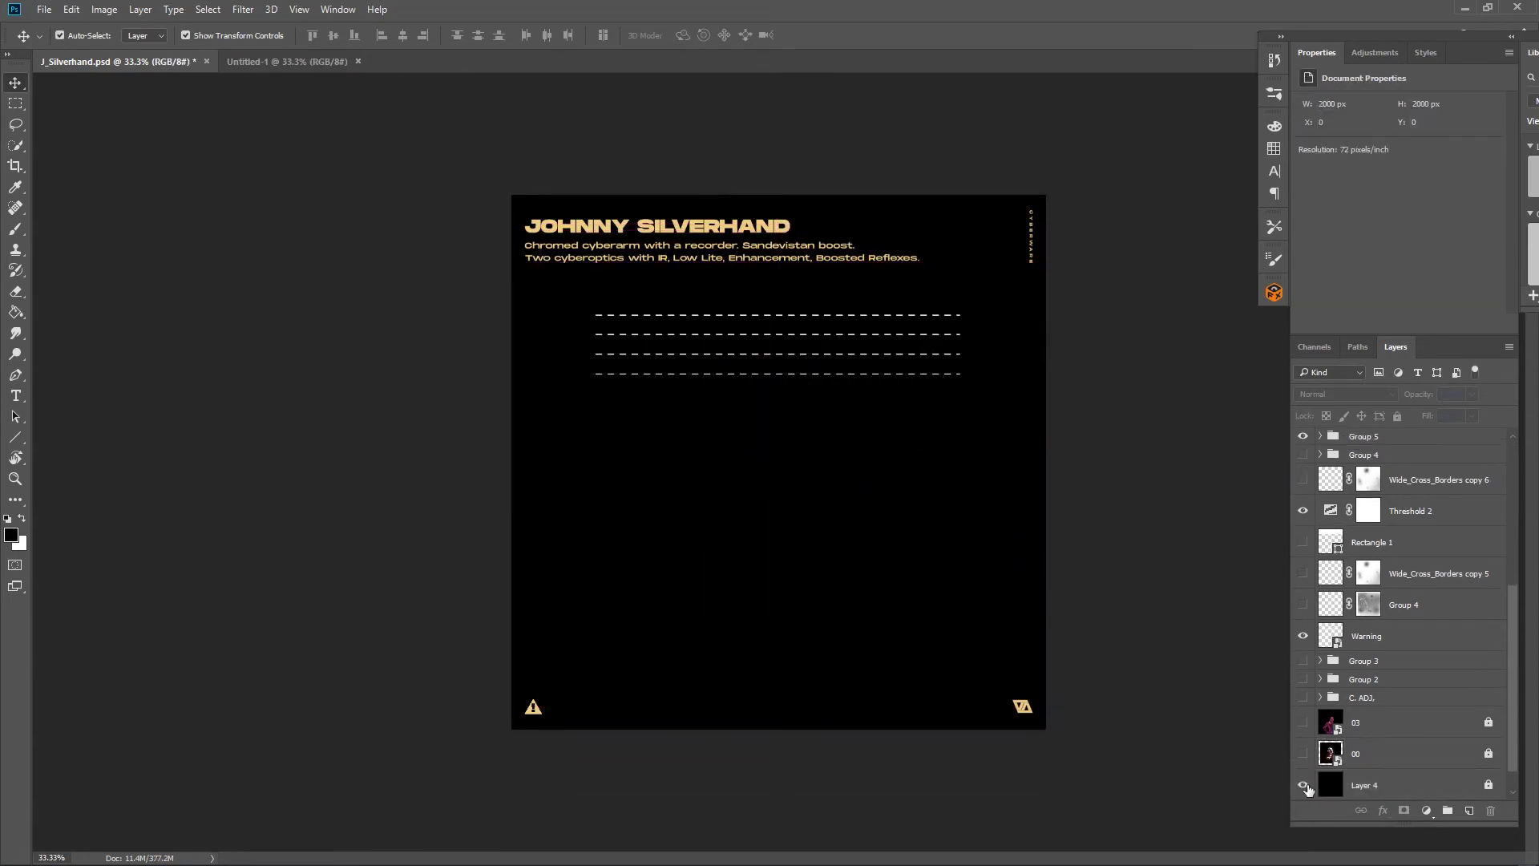
- Duplicate the lowest dashed line as a fifth row, and copy all five rows below at the same spacing to make ten
left_click(909, 383)
left_click(903, 373)
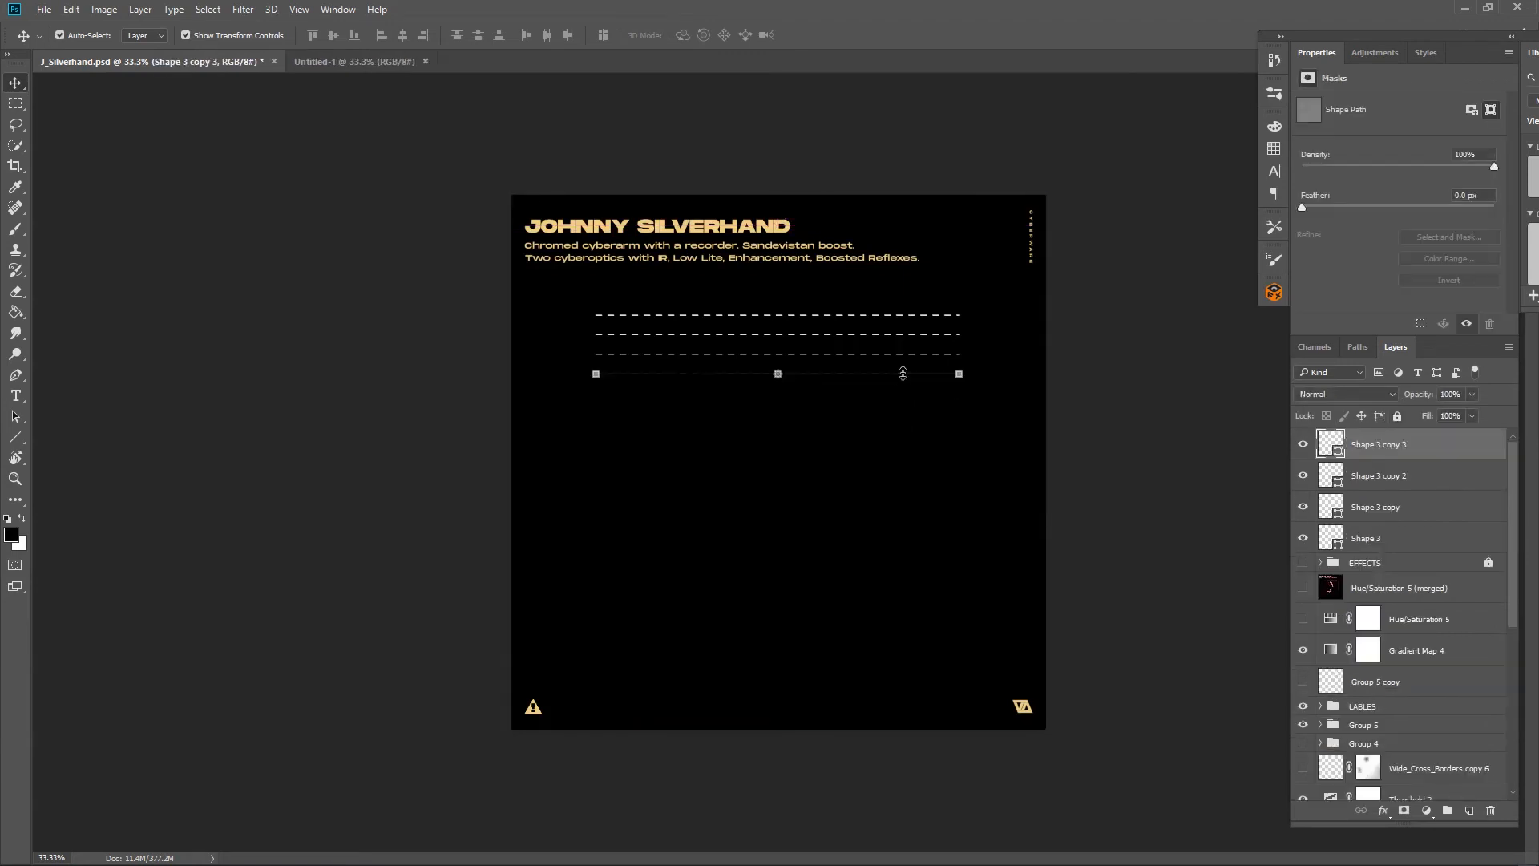
left_click_drag(900, 374, 900, 394)
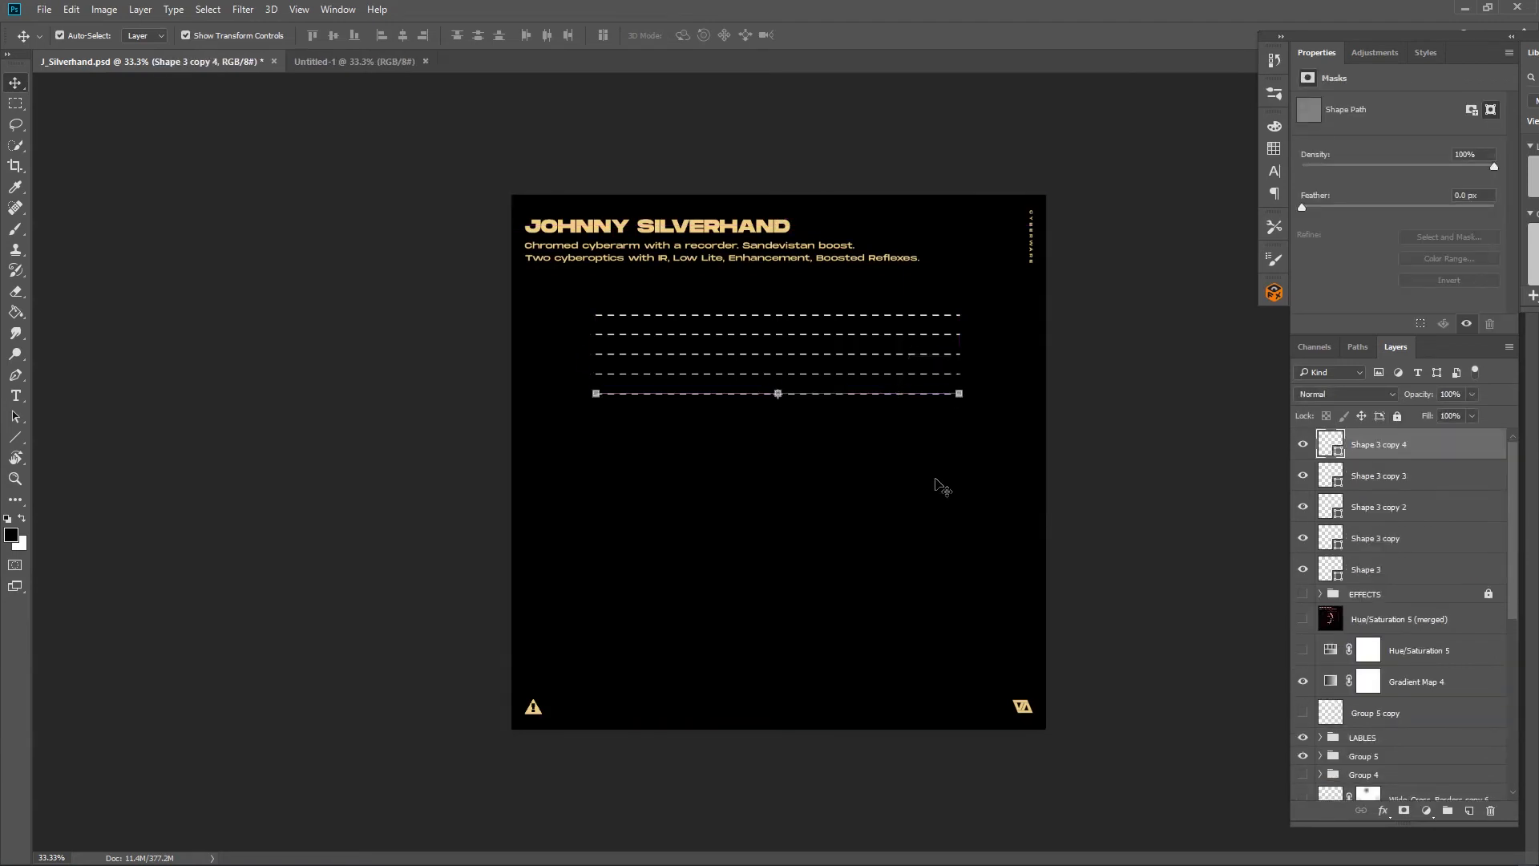
left_click(1019, 384)
left_click_drag(993, 311, 895, 491)
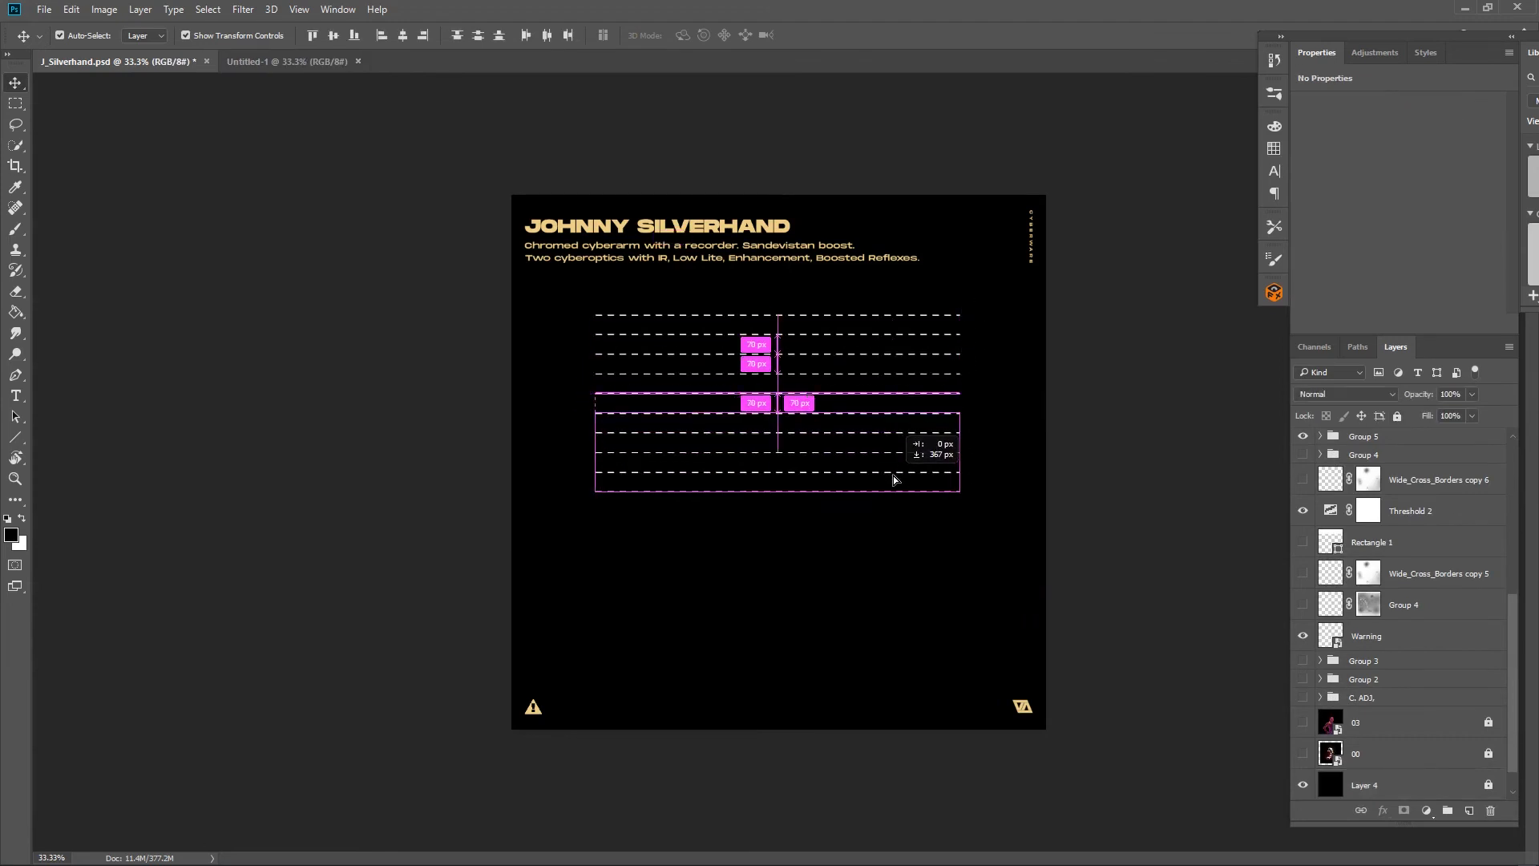
left_click(1030, 449)
left_click_drag(994, 325, 904, 502)
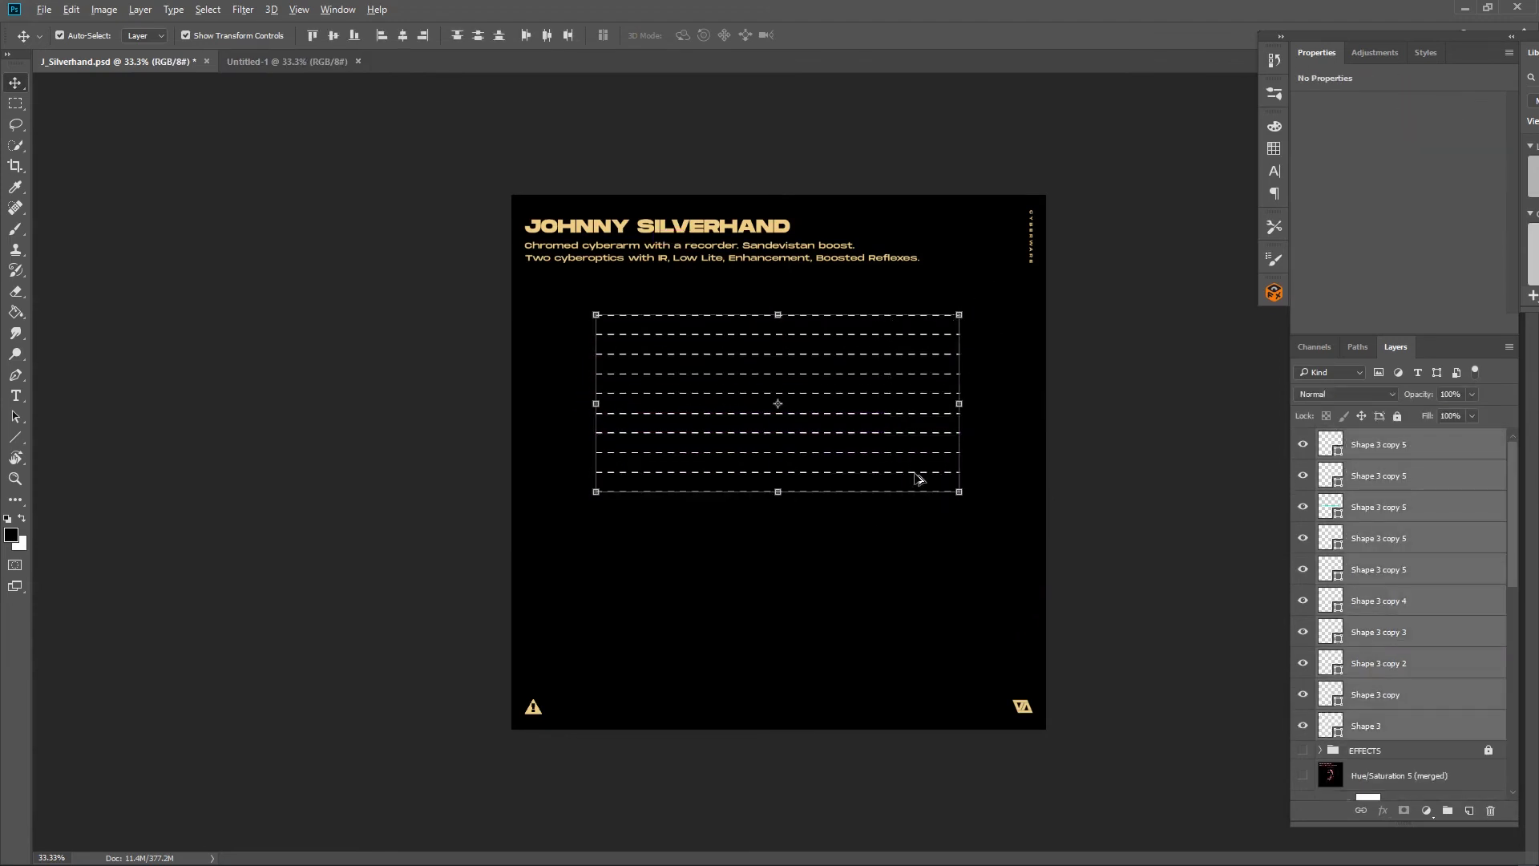
left_click(914, 493)
key("ctrl+z")
left_click_drag(1011, 538, 875, 295)
left_click_drag(876, 476, 877, 518)
key("ctrl+z")
key("ctrl+z")
left_click_drag(980, 309, 845, 489)
key("ctrl+z")
- Duplicate all ten dashed rows directly below at the same spacing to make twenty rows
key("ctrl+plus")
key("ctrl+plus")
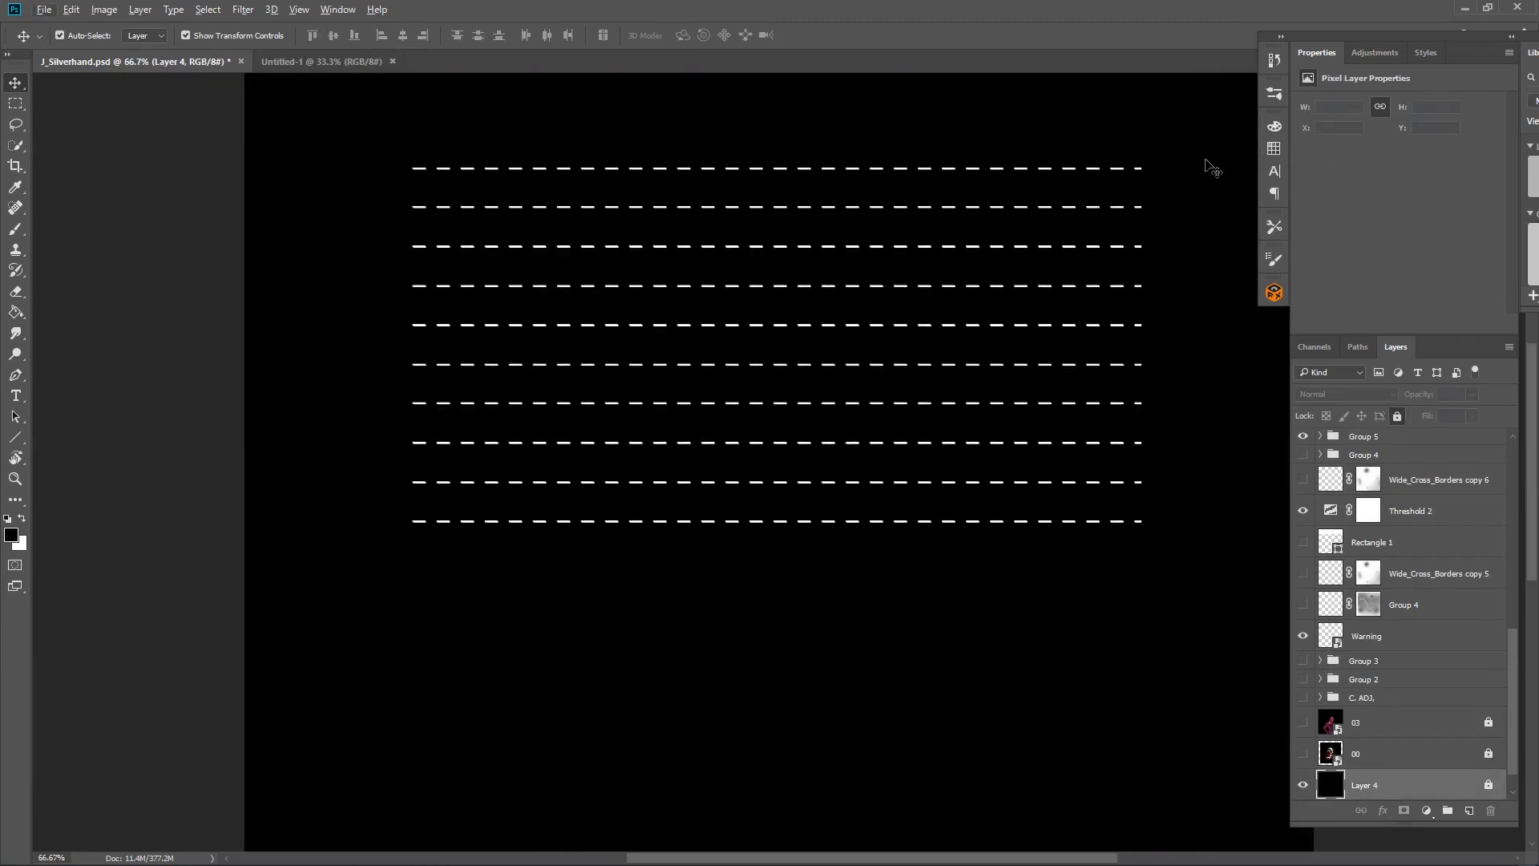
left_click_drag(1207, 161, 987, 597)
left_click_drag(976, 526, 969, 559)
left_click(972, 603, "ctrl")
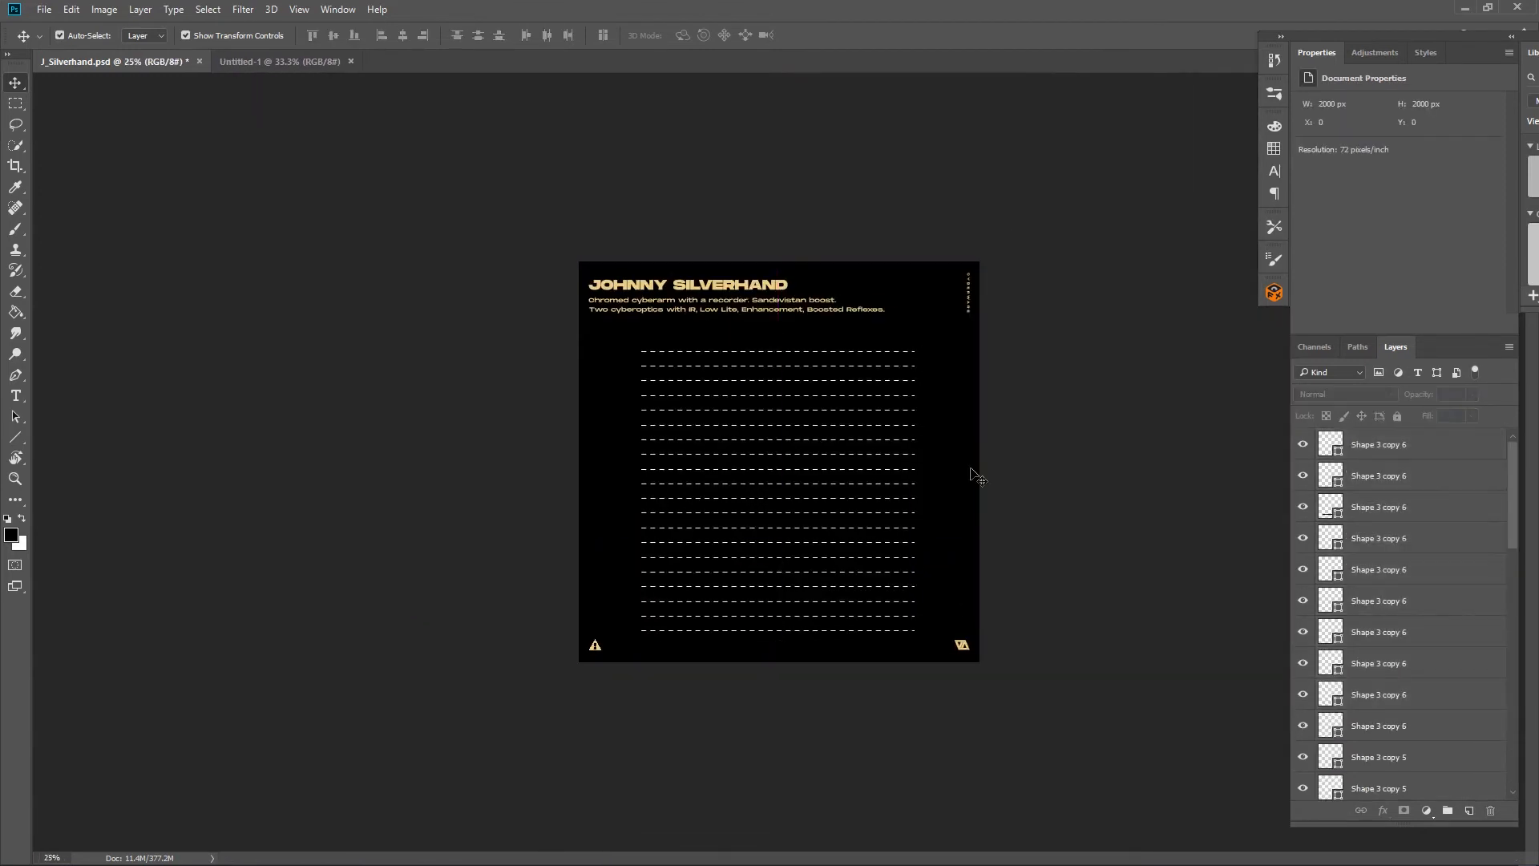
- Delete the two lowest dashed rows and deselect
left_click(794, 630)
key("Delete")
key("Delete")
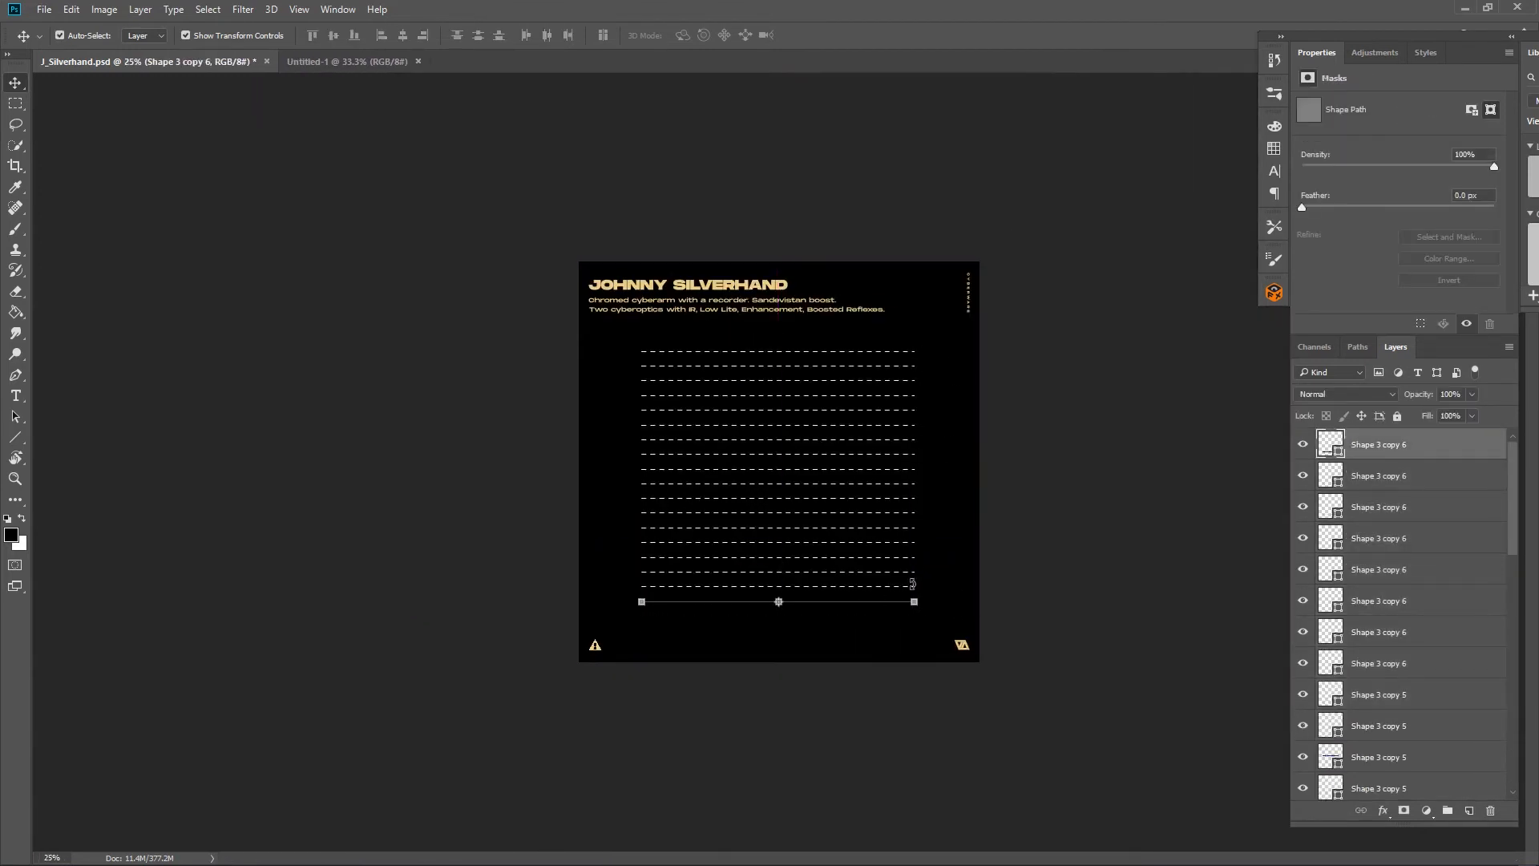
left_click(1042, 593)
- Show the arm image layer 00 again and group all the dashed rows together
scroll(1431, 697, "down", 15)
left_click(1303, 723)
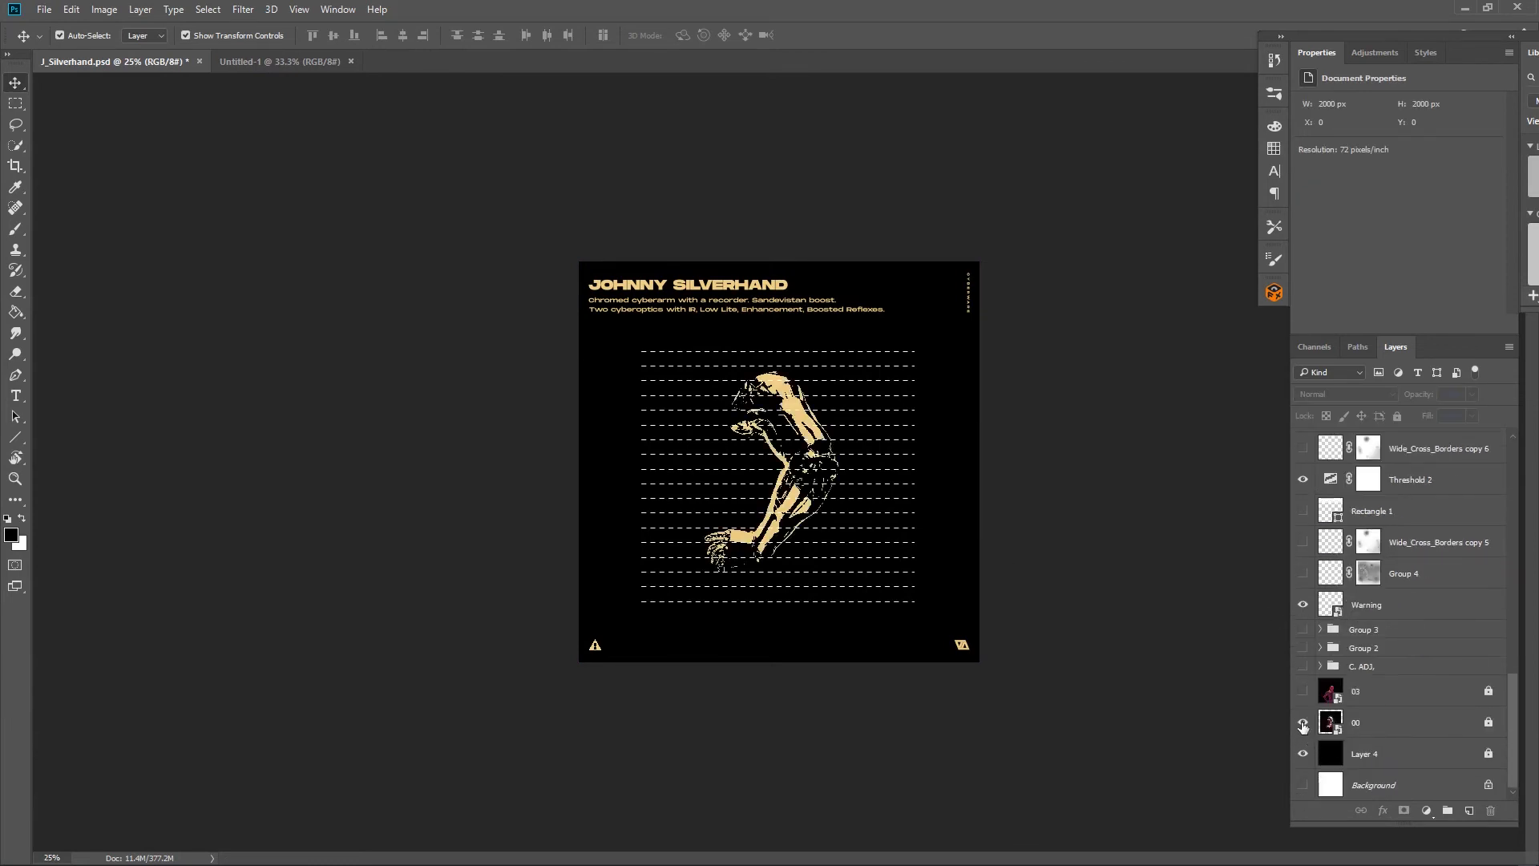
key("ctrl+plus")
left_click(905, 529)
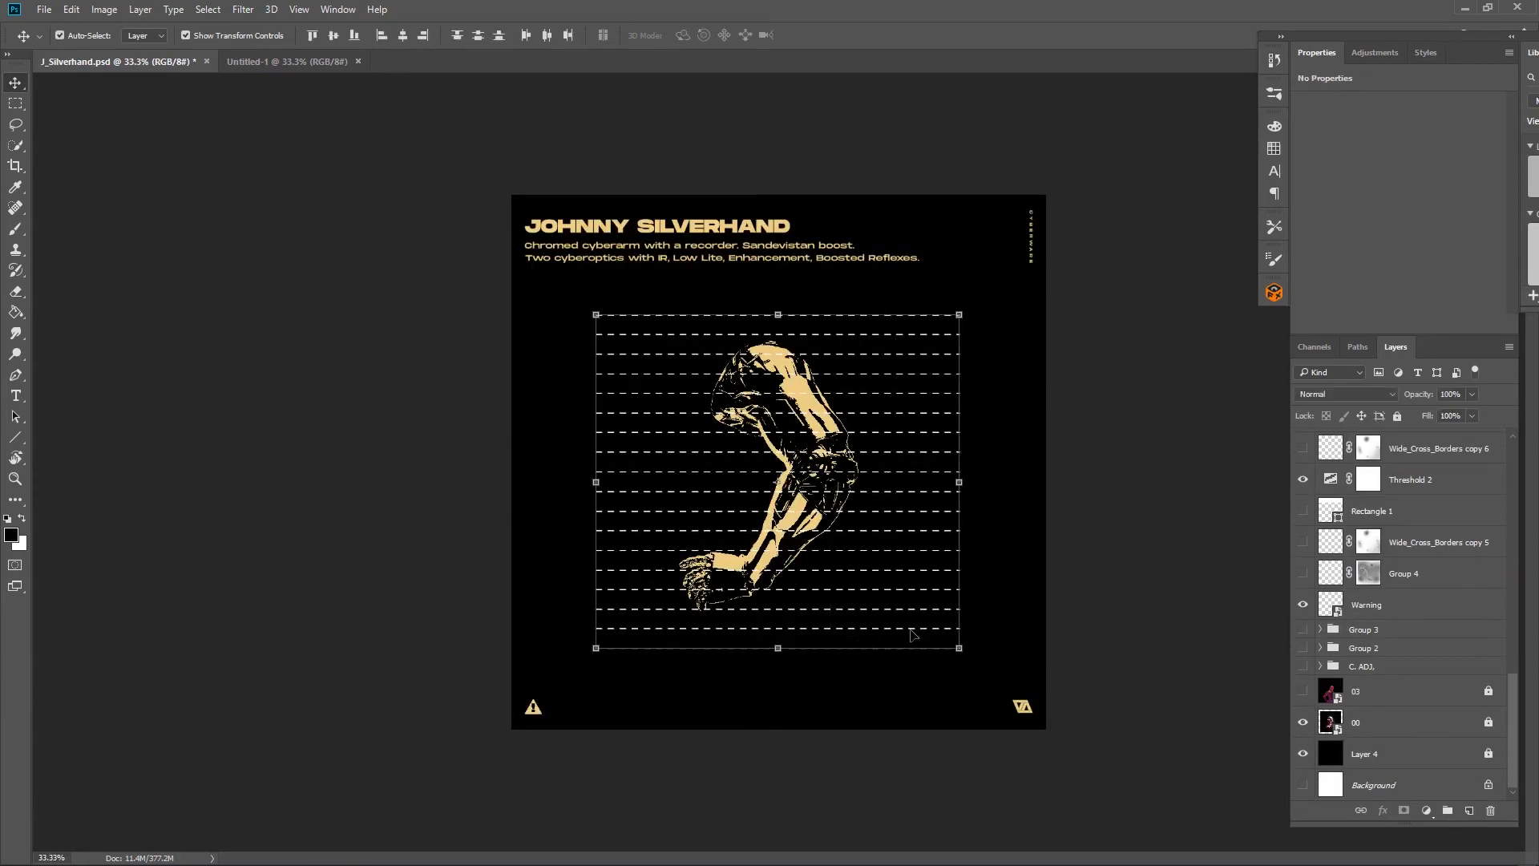
key("ctrl+g")
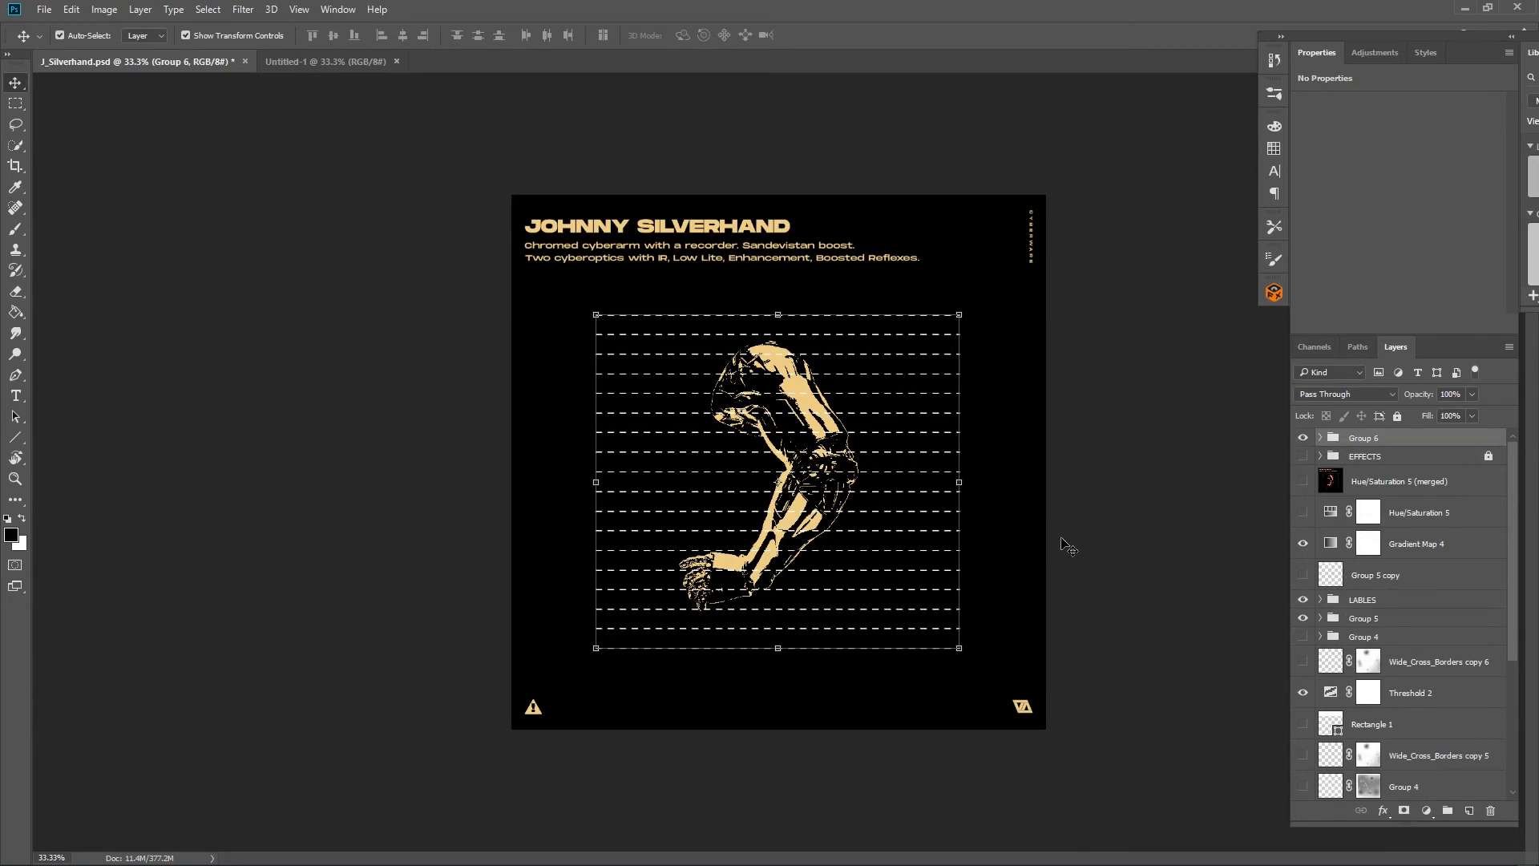
- Duplicate the group of dashed rows and rotate the copy by -90 degrees to form a grid
key("ctrl+j")
left_click_drag(966, 291, 601, 305)
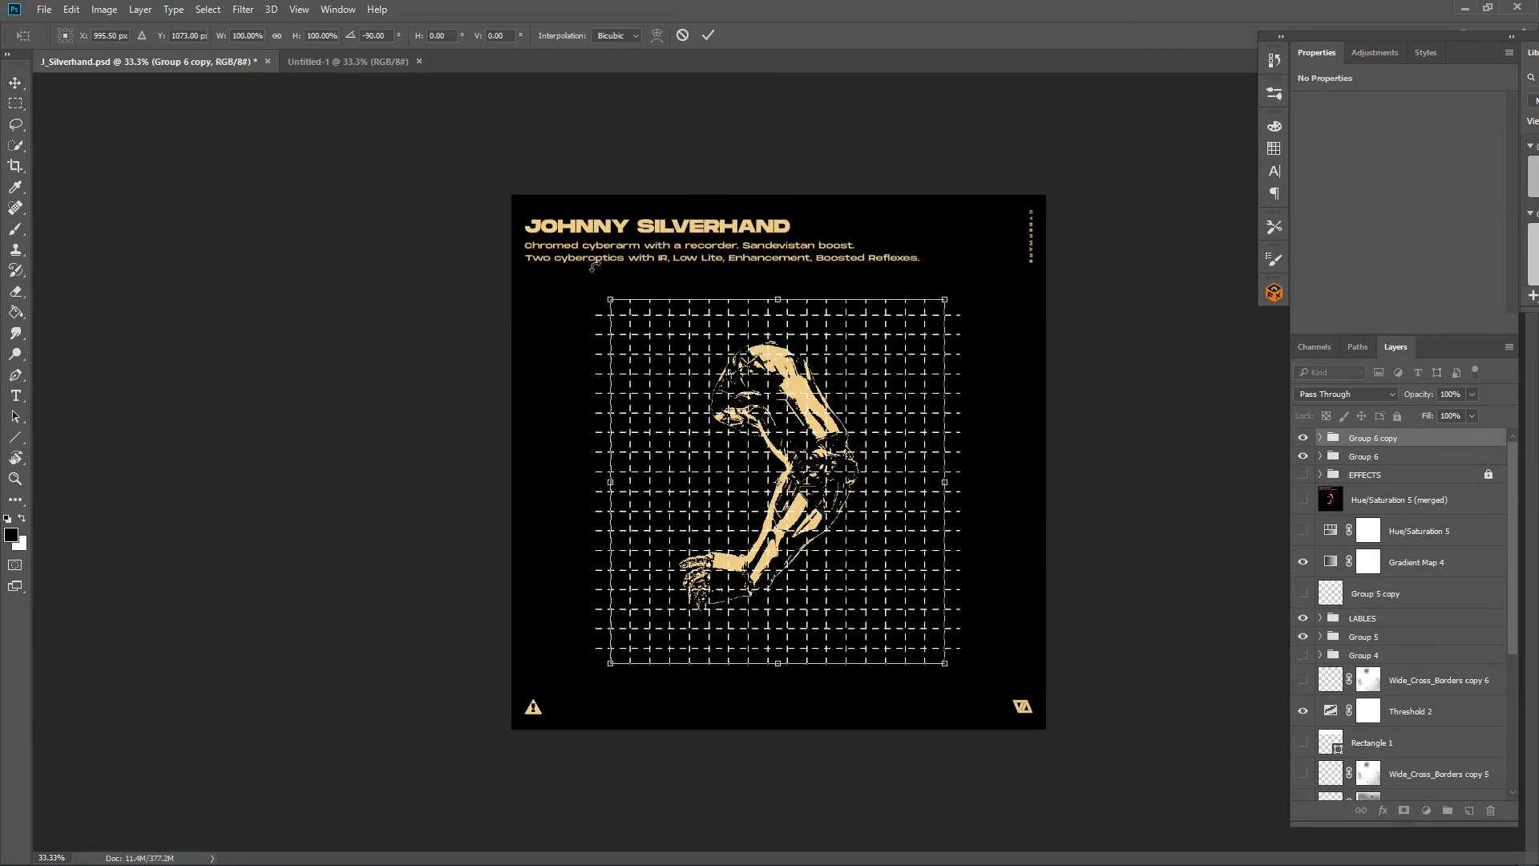
key("Return")
left_click(1159, 378)
- Scale the rotated group of dashed lines to 91.50% height so it ends at the outermost rows of the grid
left_click_drag(974, 295, 937, 348)
left_click(1320, 438)
left_click(1320, 454)
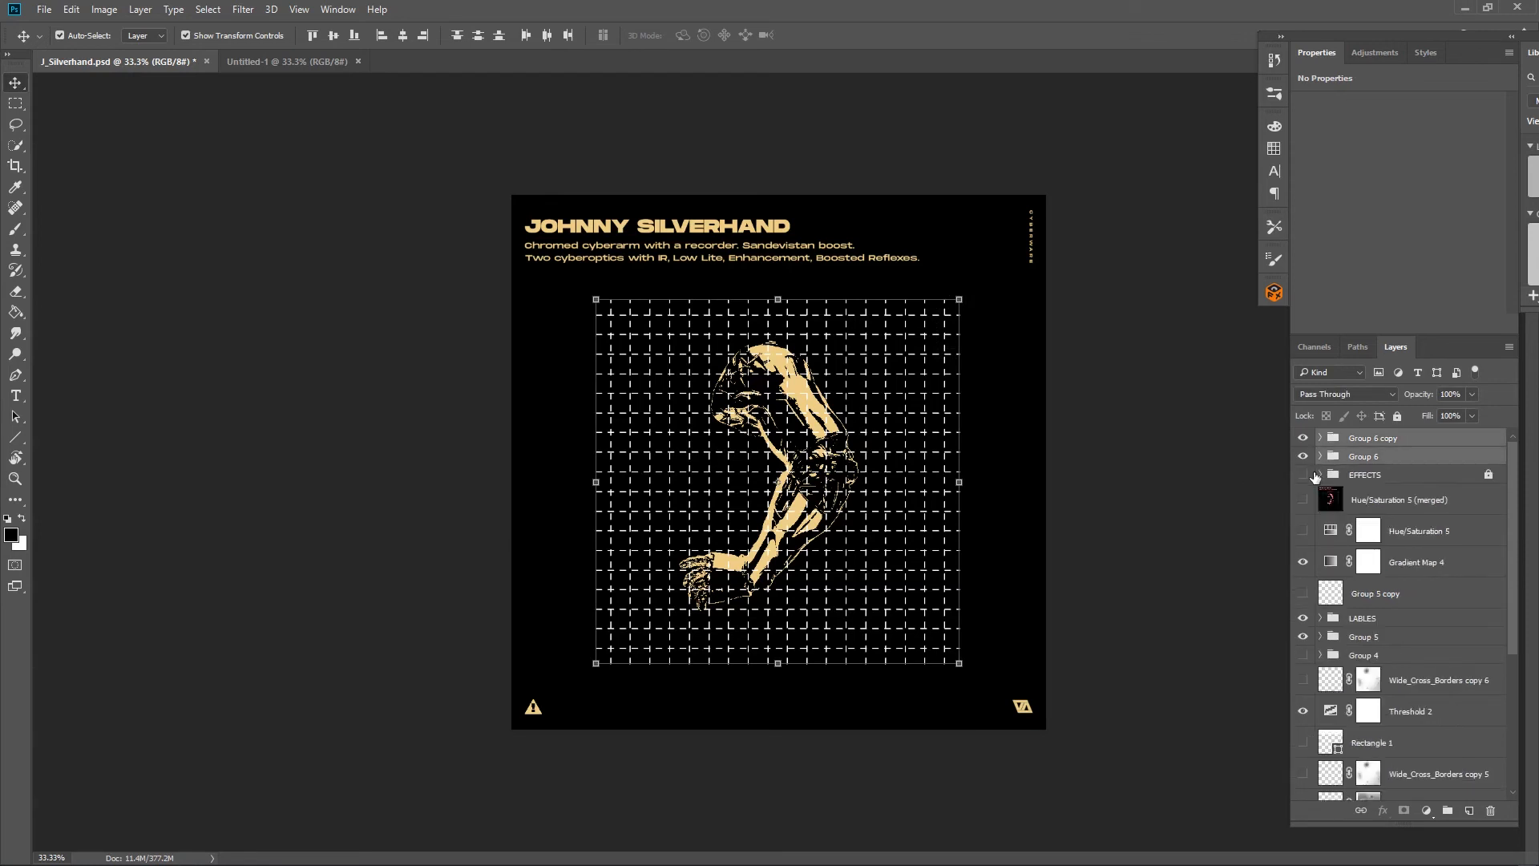
left_click(983, 382)
left_click(1419, 444)
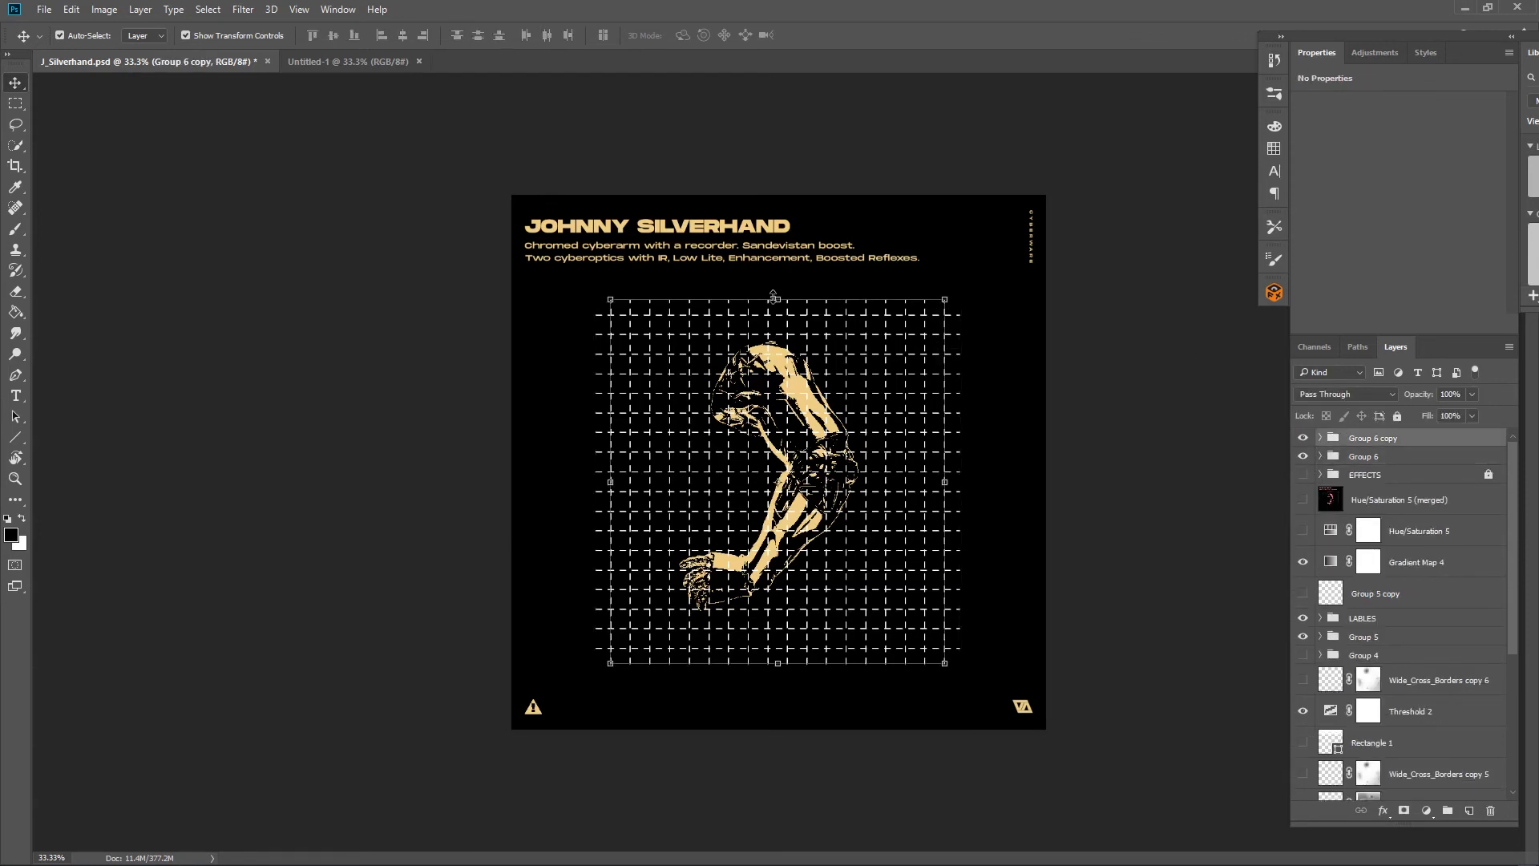
key("ctrl+t")
left_click_drag(776, 301, 776, 312)
left_click_drag(778, 662, 779, 648)
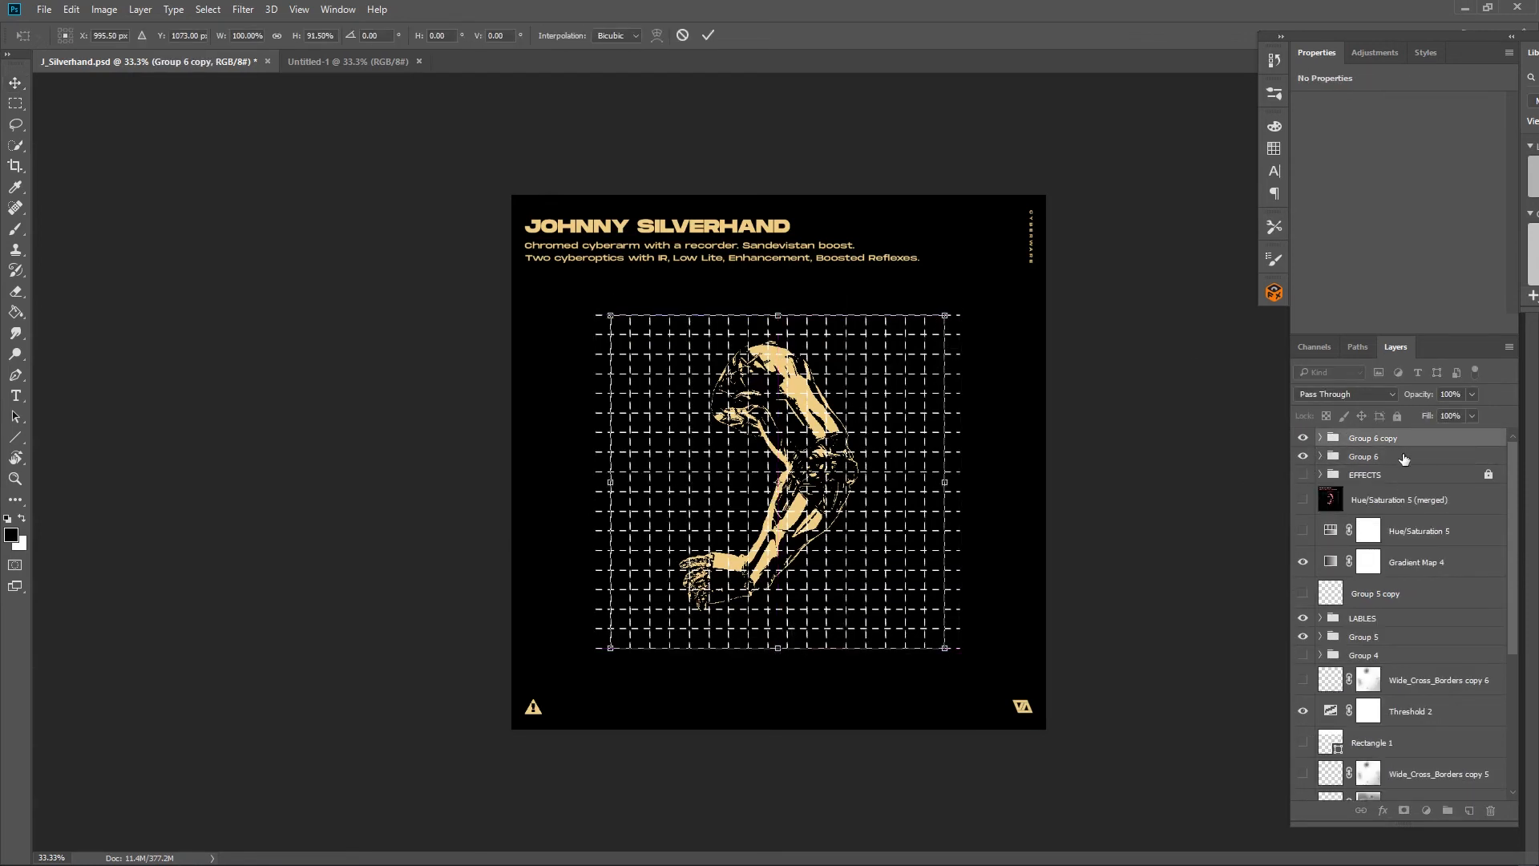
key("Return")
- Narrow the original group of horizontal dashed rows from both sides to align with the outermost vertical lines
left_click(1363, 456)
key("ctrl+t")
left_click_drag(596, 482, 609, 485)
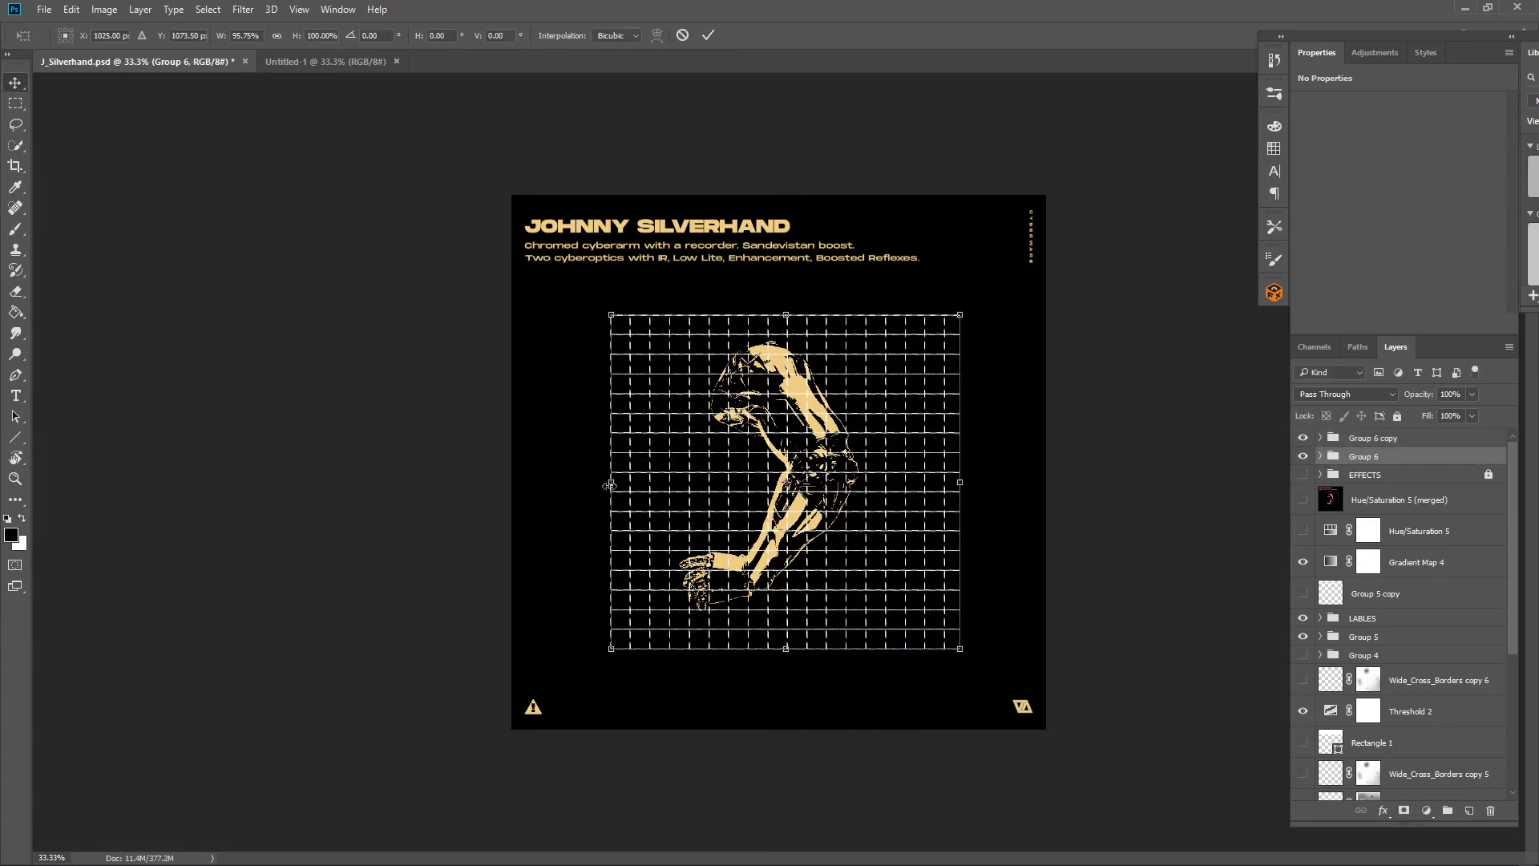
left_click_drag(960, 482, 946, 483)
left_click(1137, 477)
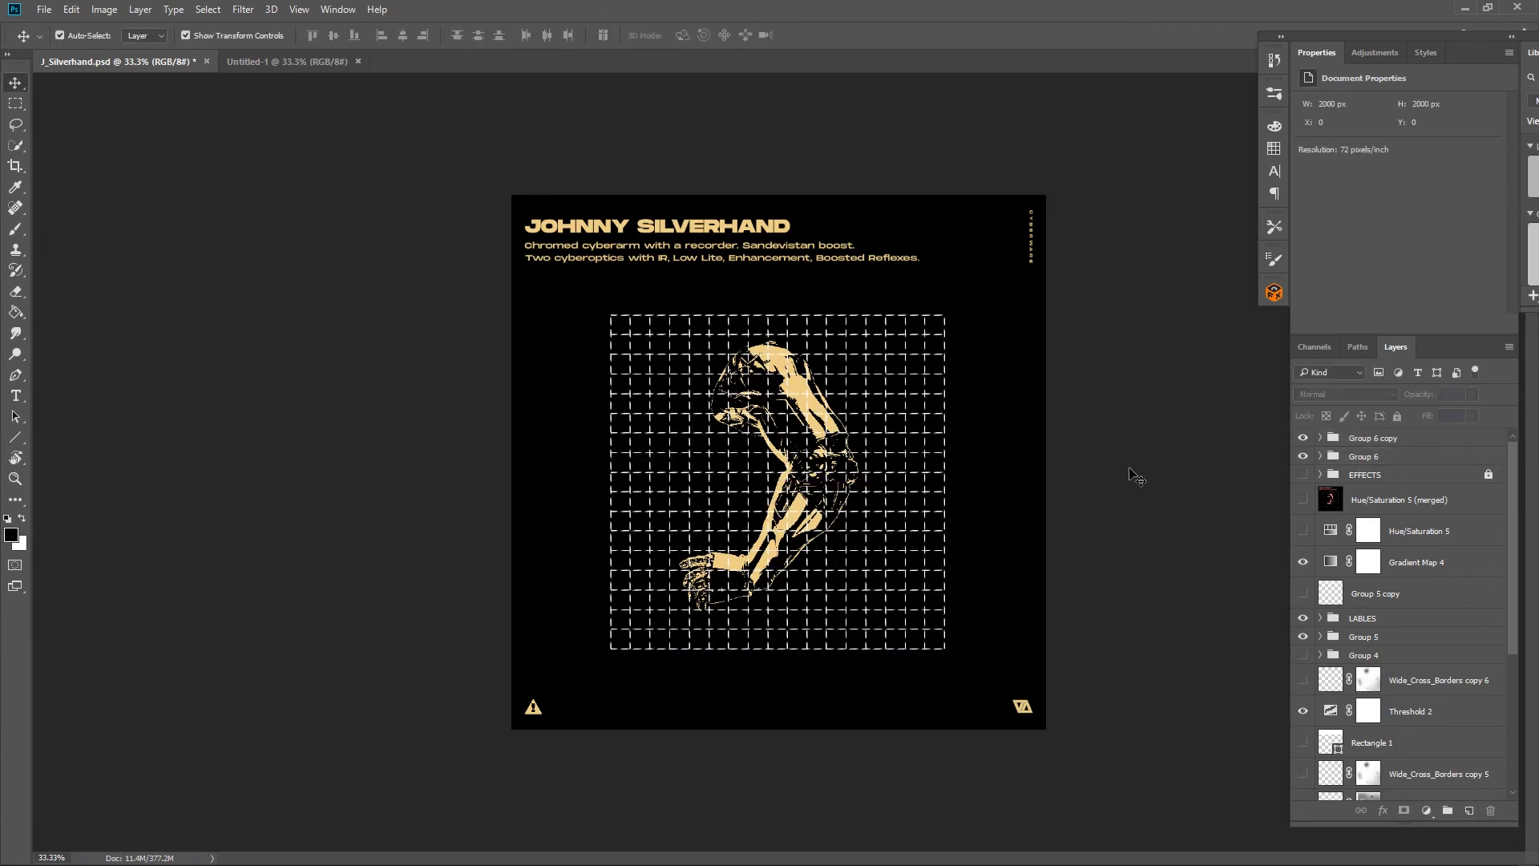
- Select all dashed lines in both groups and set their custom stroke dash to 5
key("ctrl+plus")
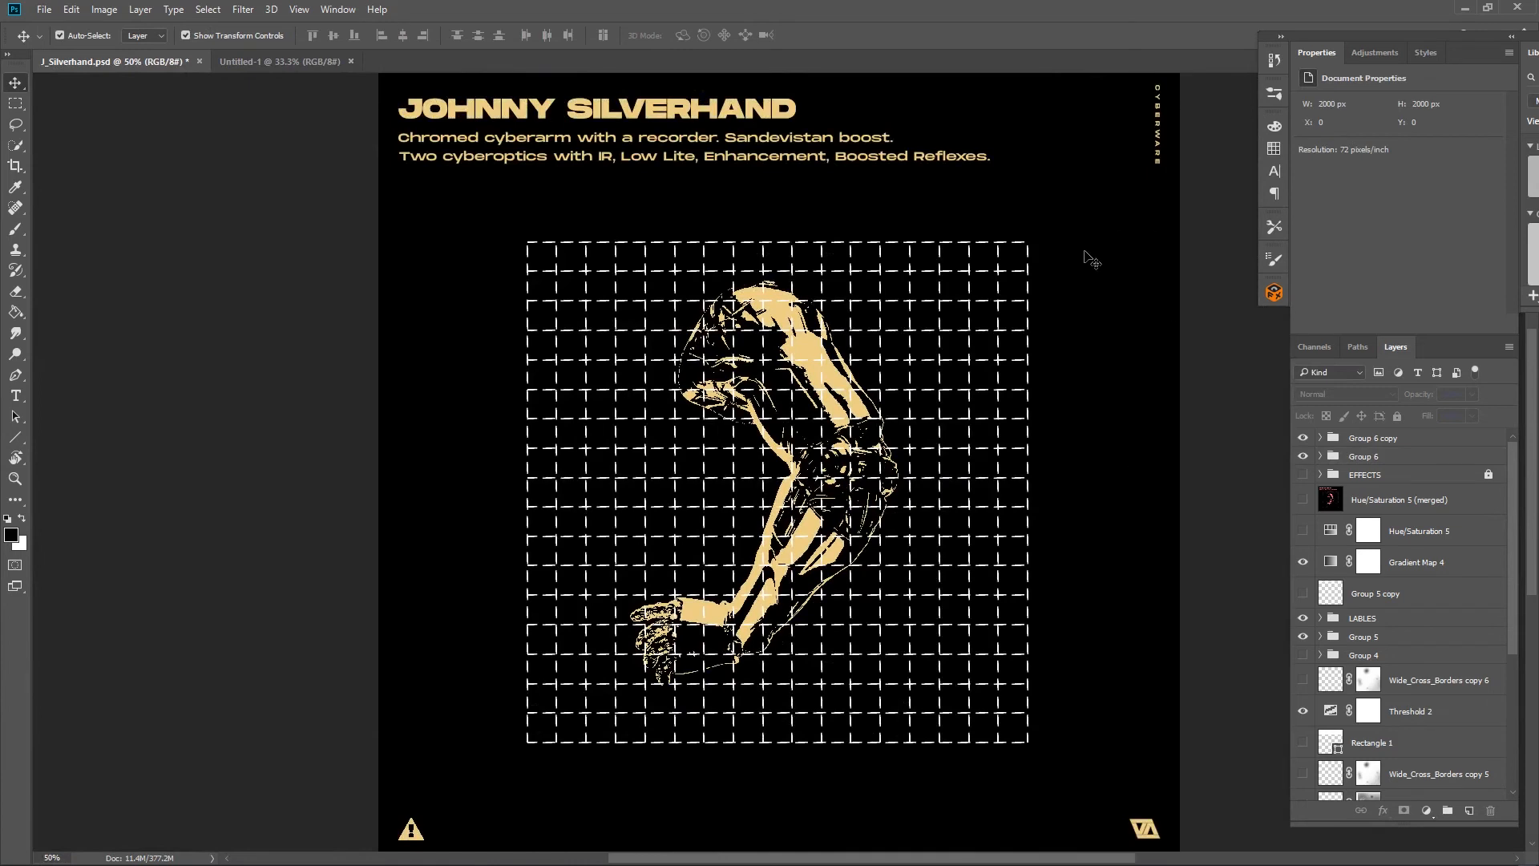
left_click_drag(1072, 258, 934, 247)
left_click(1323, 439)
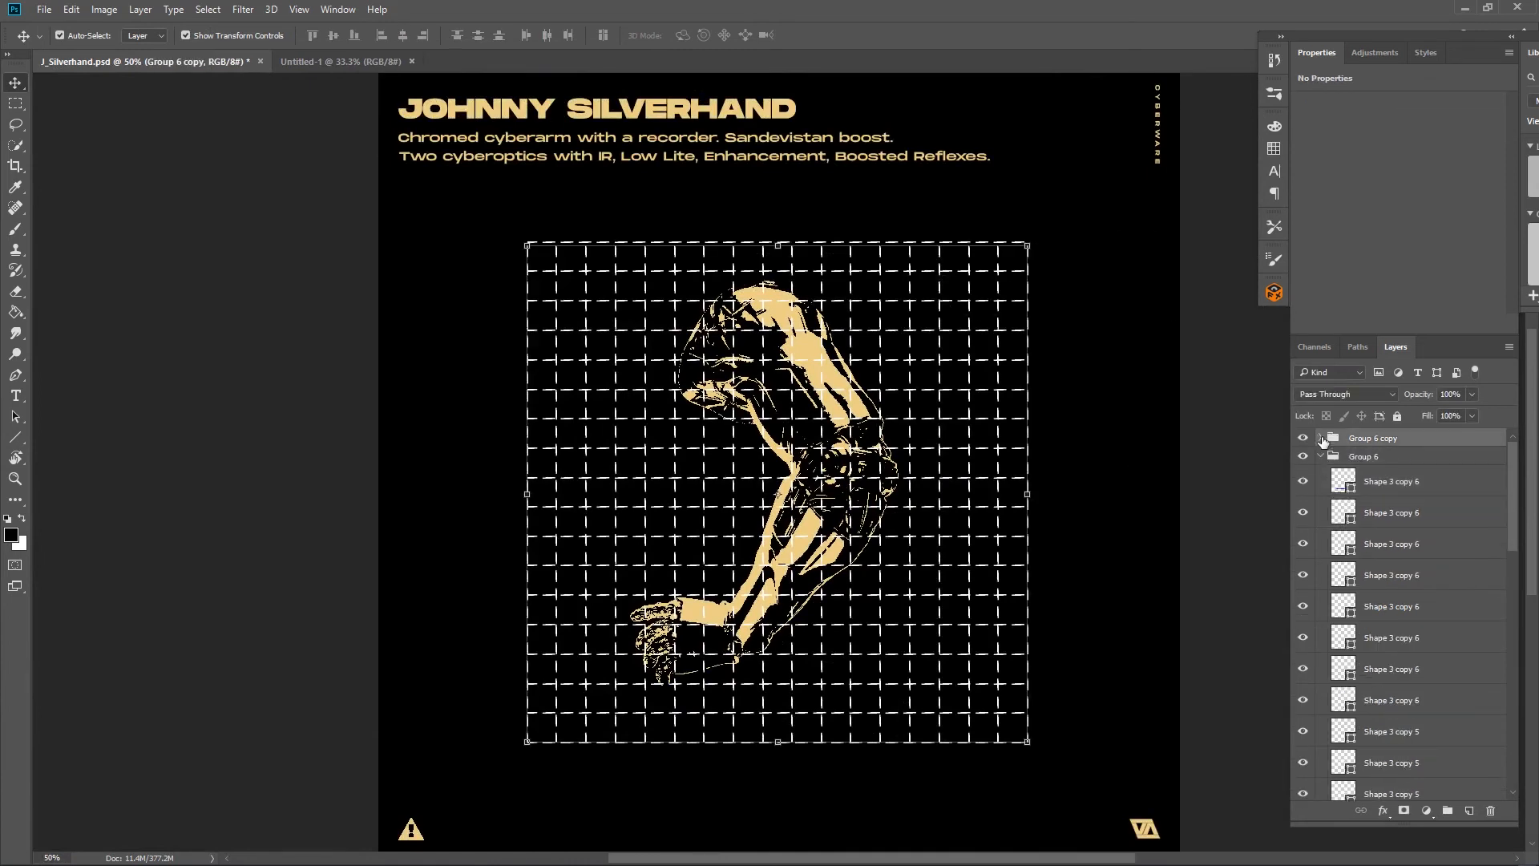
left_click_drag(1082, 243, 1009, 316)
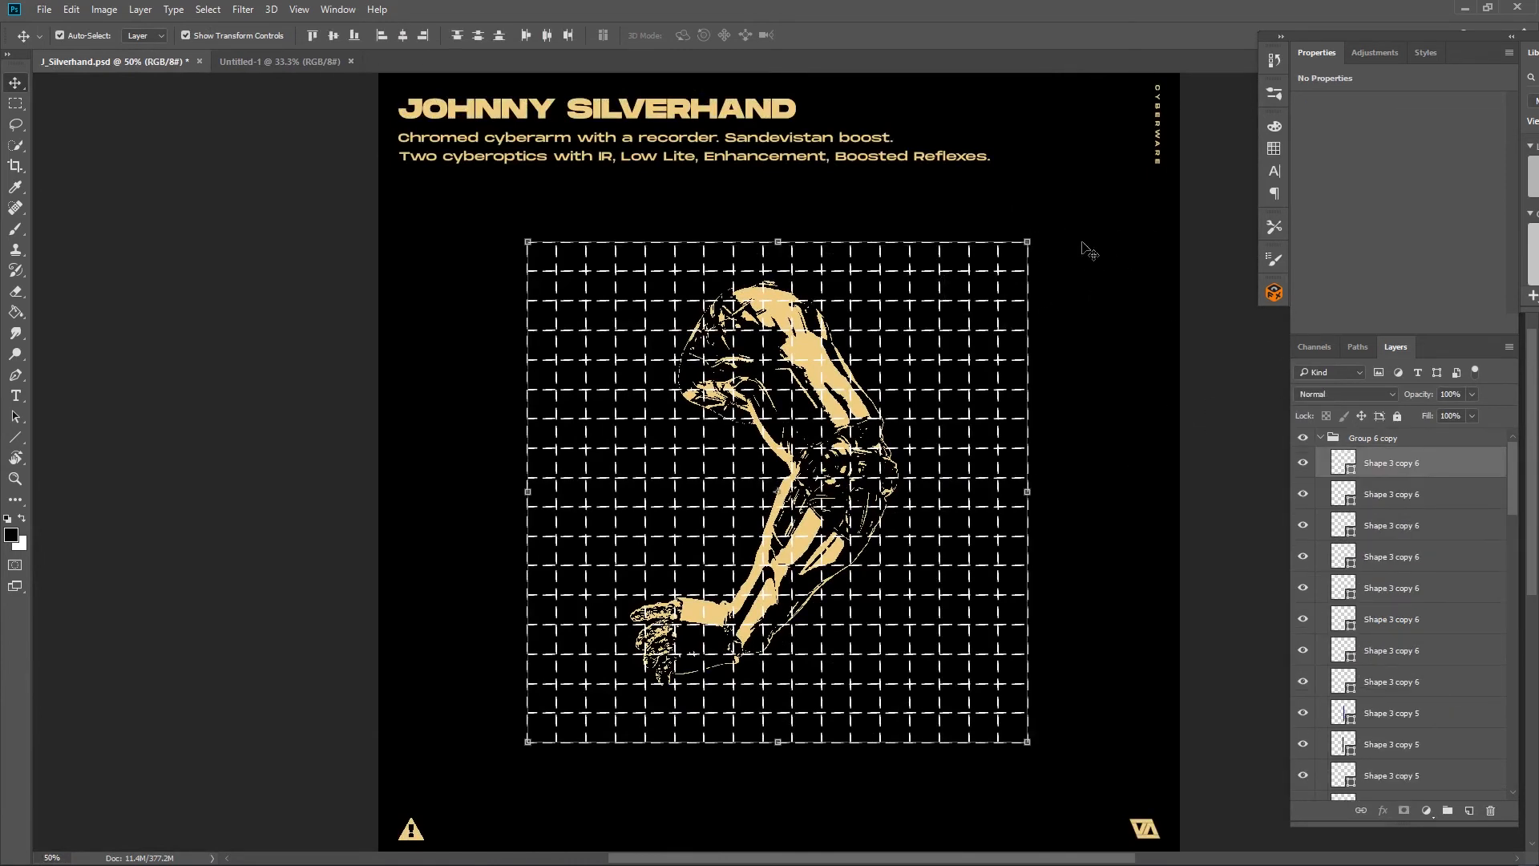
left_click_drag(1071, 225, 512, 760)
left_click(15, 440)
left_click(205, 36)
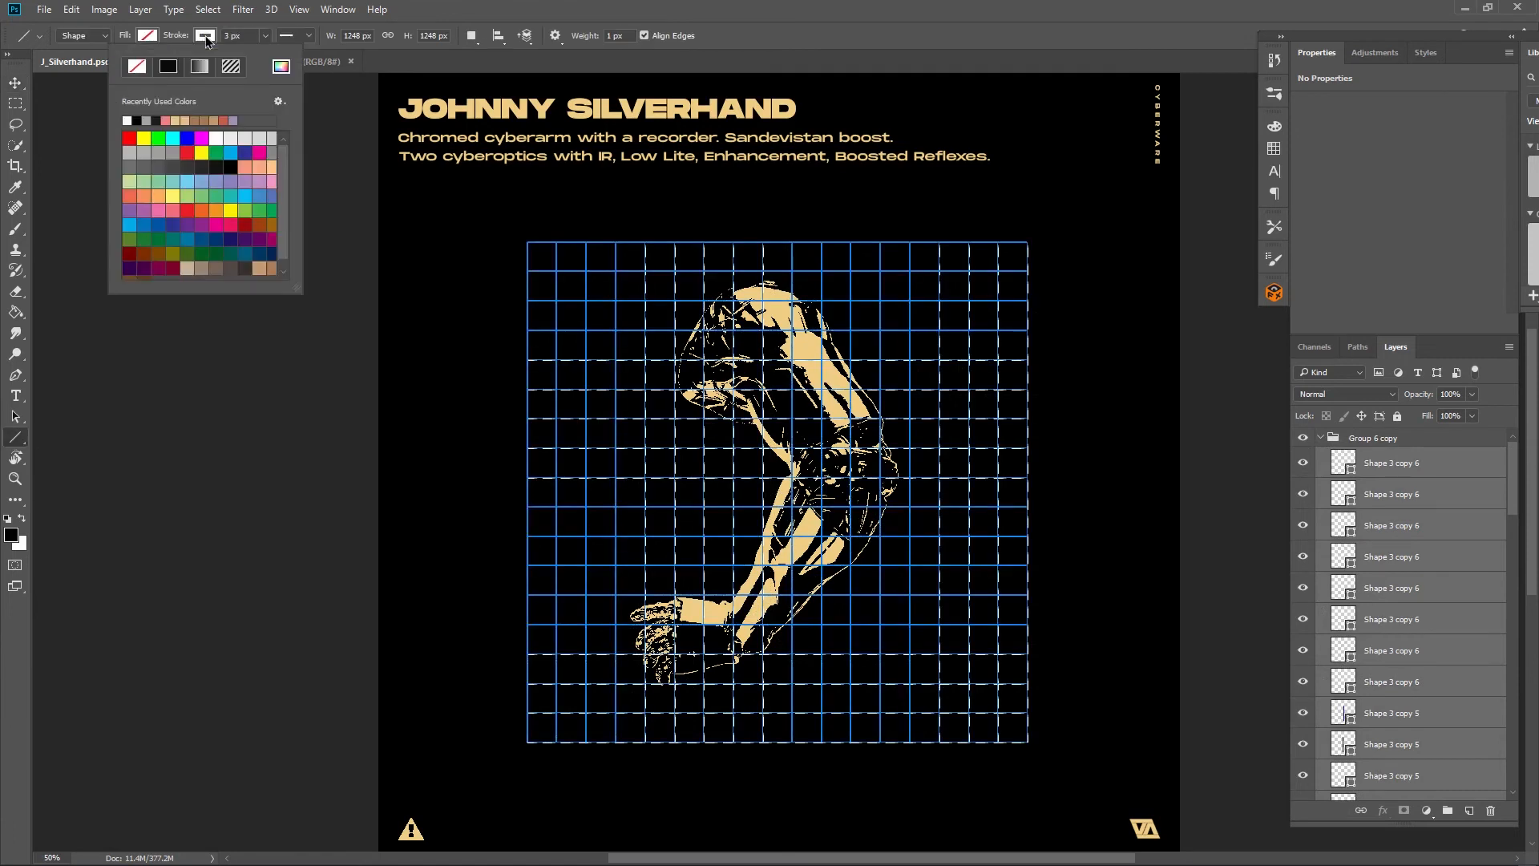
left_click(309, 35)
left_click(301, 229)
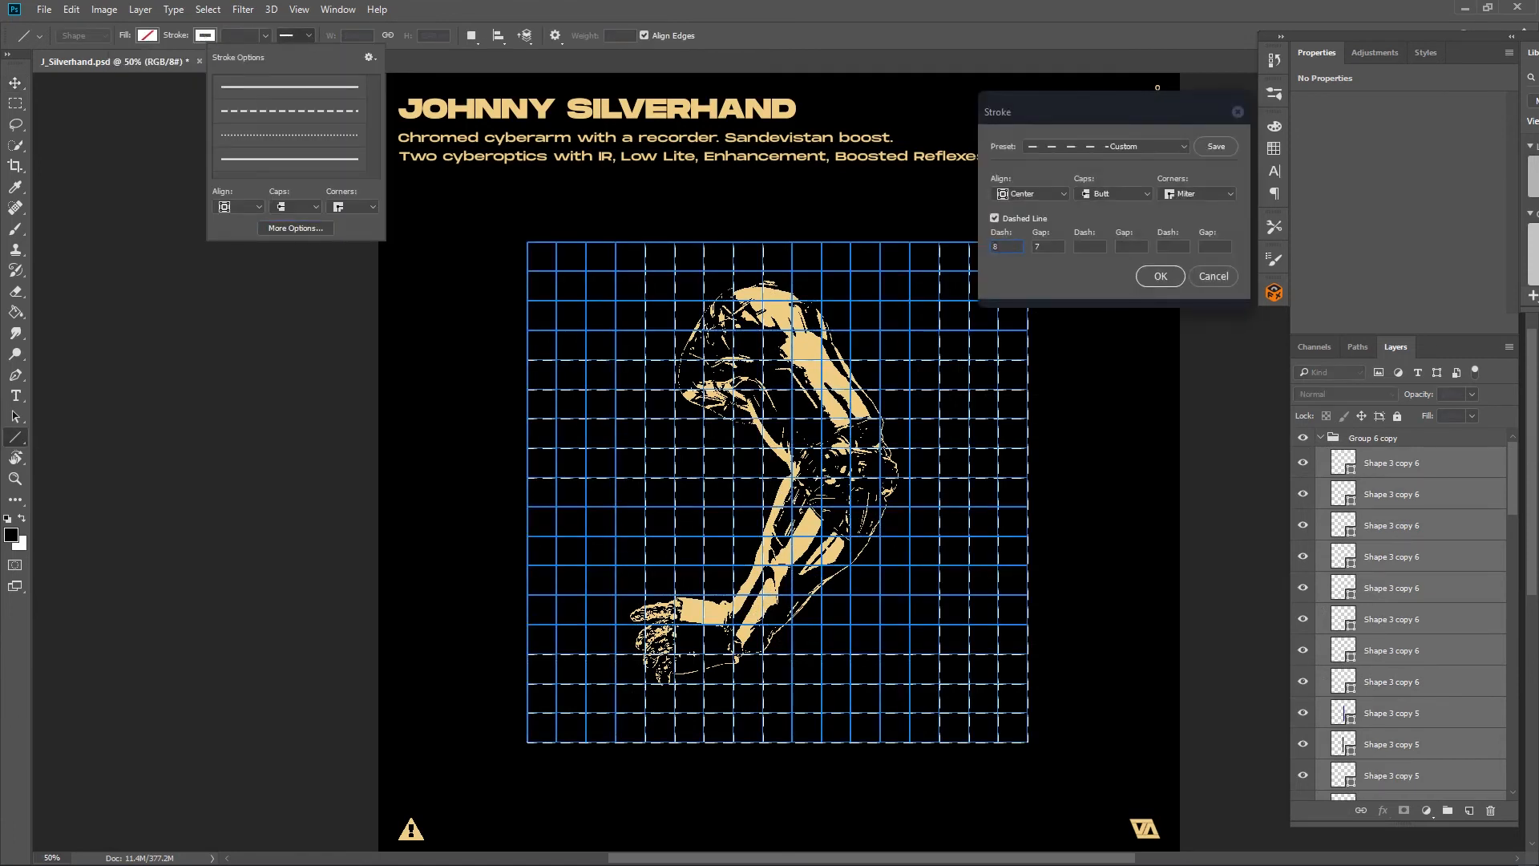
type("5")
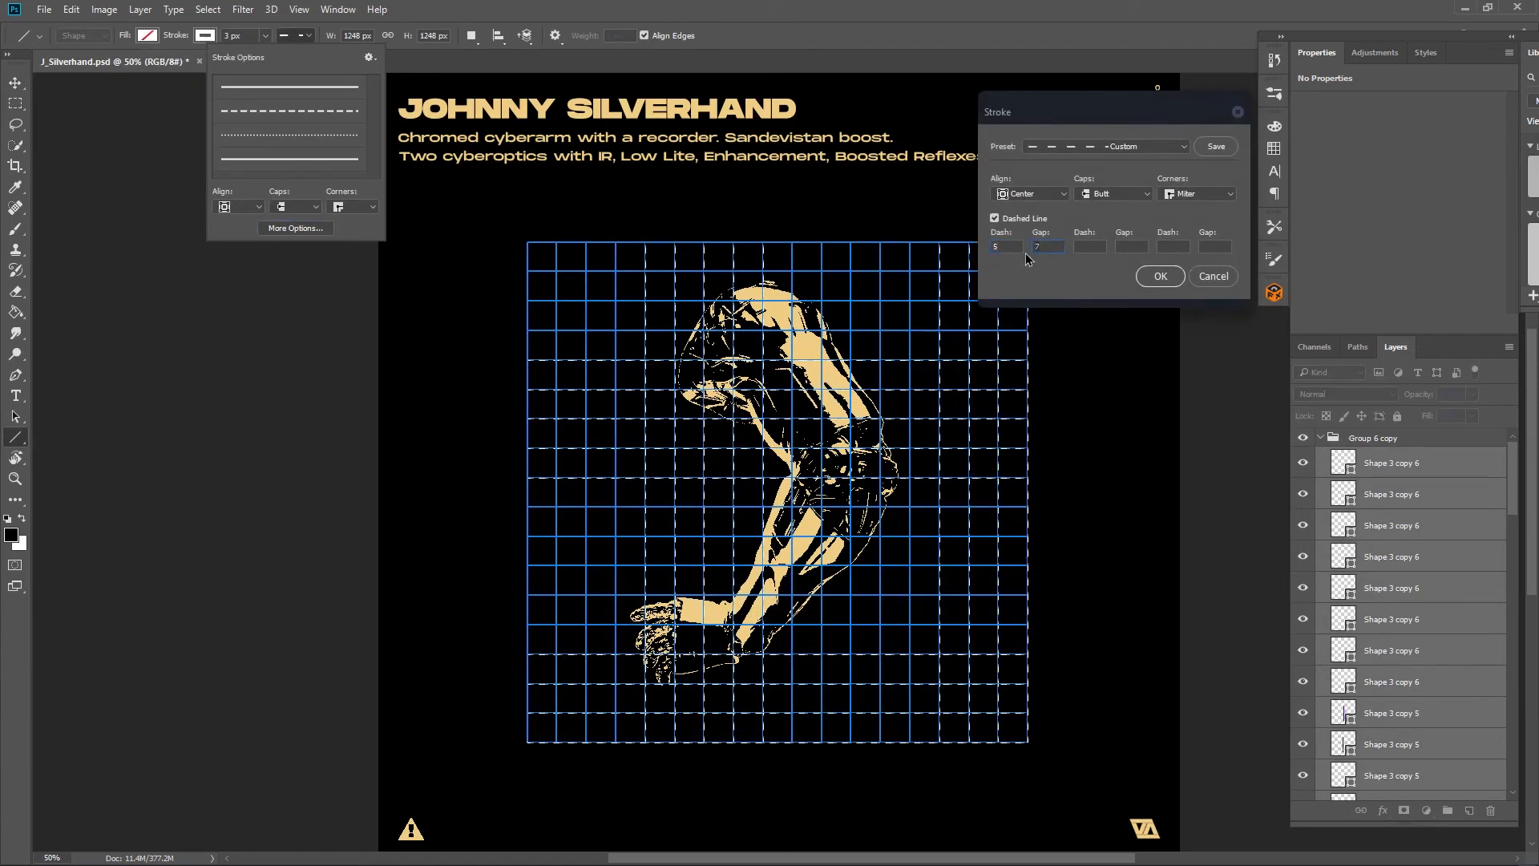
left_click(1157, 276)
left_click(15, 83)
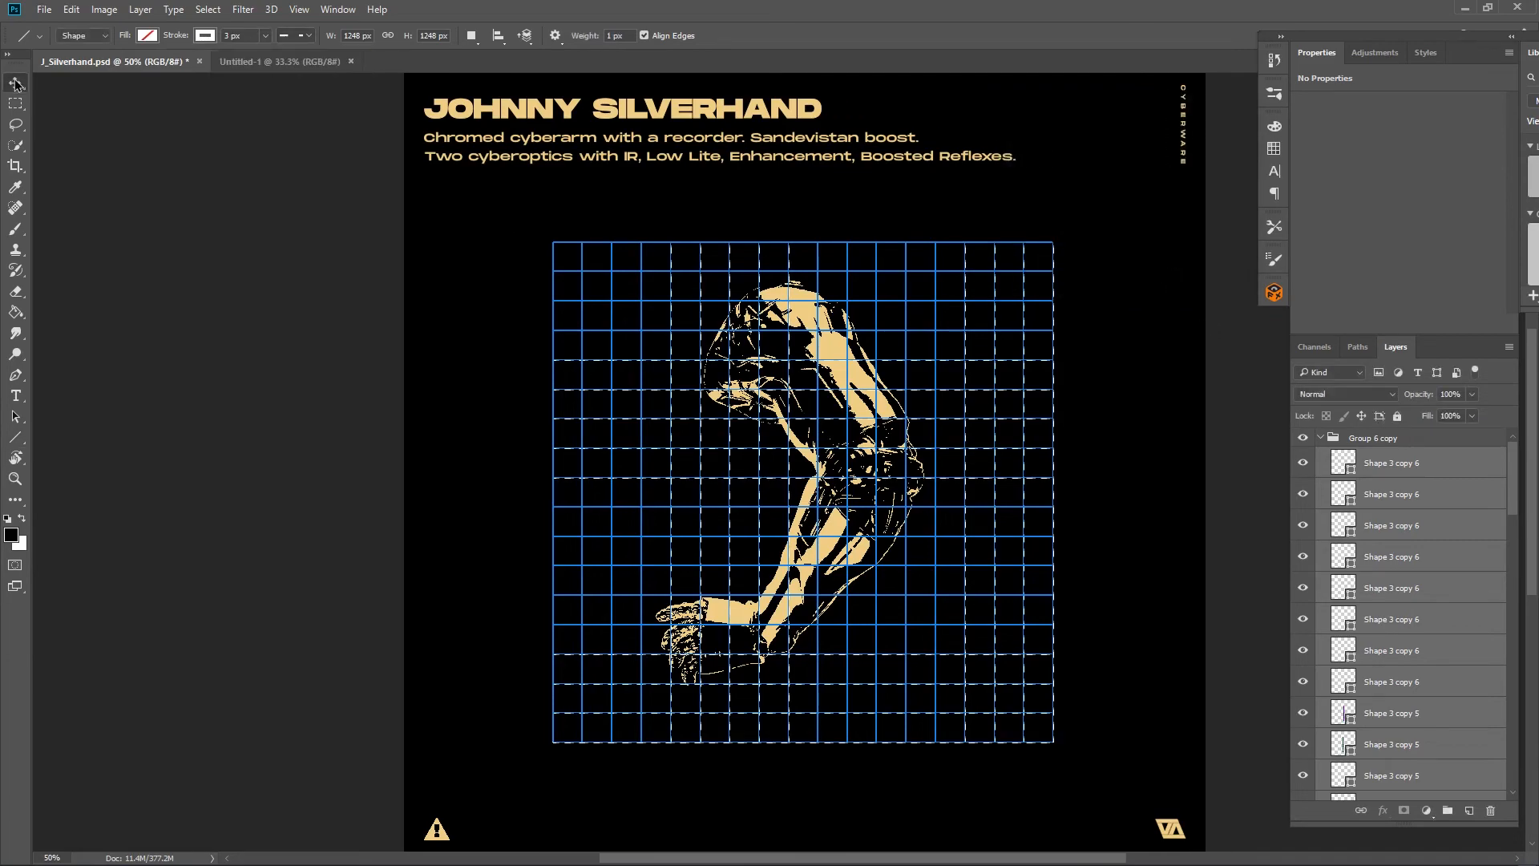
left_click(690, 429, "ctrl")
- Examine the updated dash pattern of the grid around the arm at different magnifications
key("ctrl+plus")
key("ctrl+plus")
key("ctrl+plus")
key("ctrl+minus")
key("ctrl+minus")
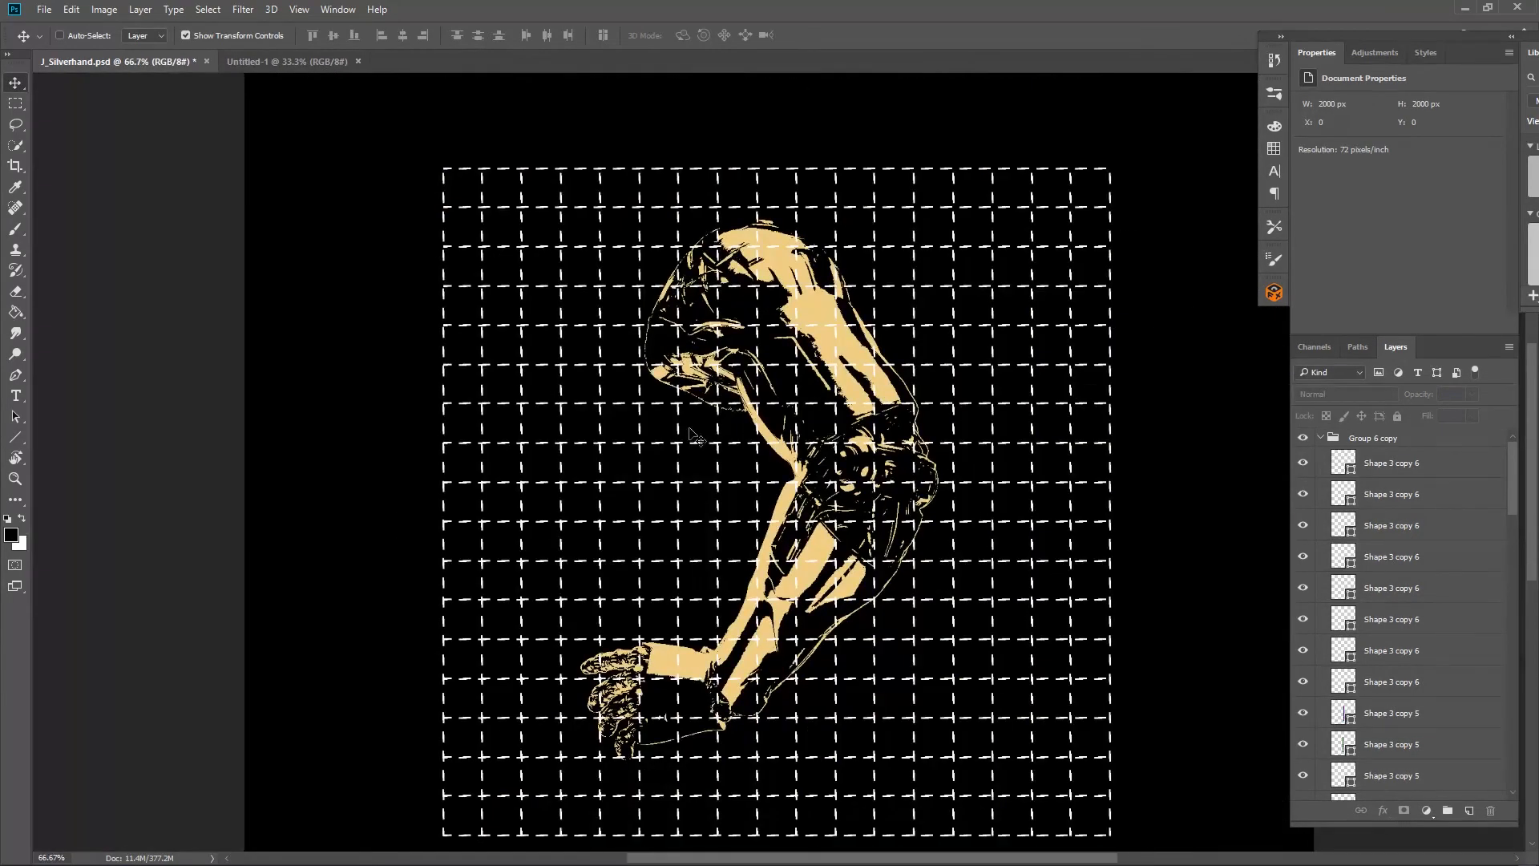
key("ctrl+plus")
key("ctrl+minus")
key("ctrl+minus")
- Duplicate both dashed-line groups, merge the copies into one layer directly below Threshold 2, and hide the original groups
left_click(1321, 441)
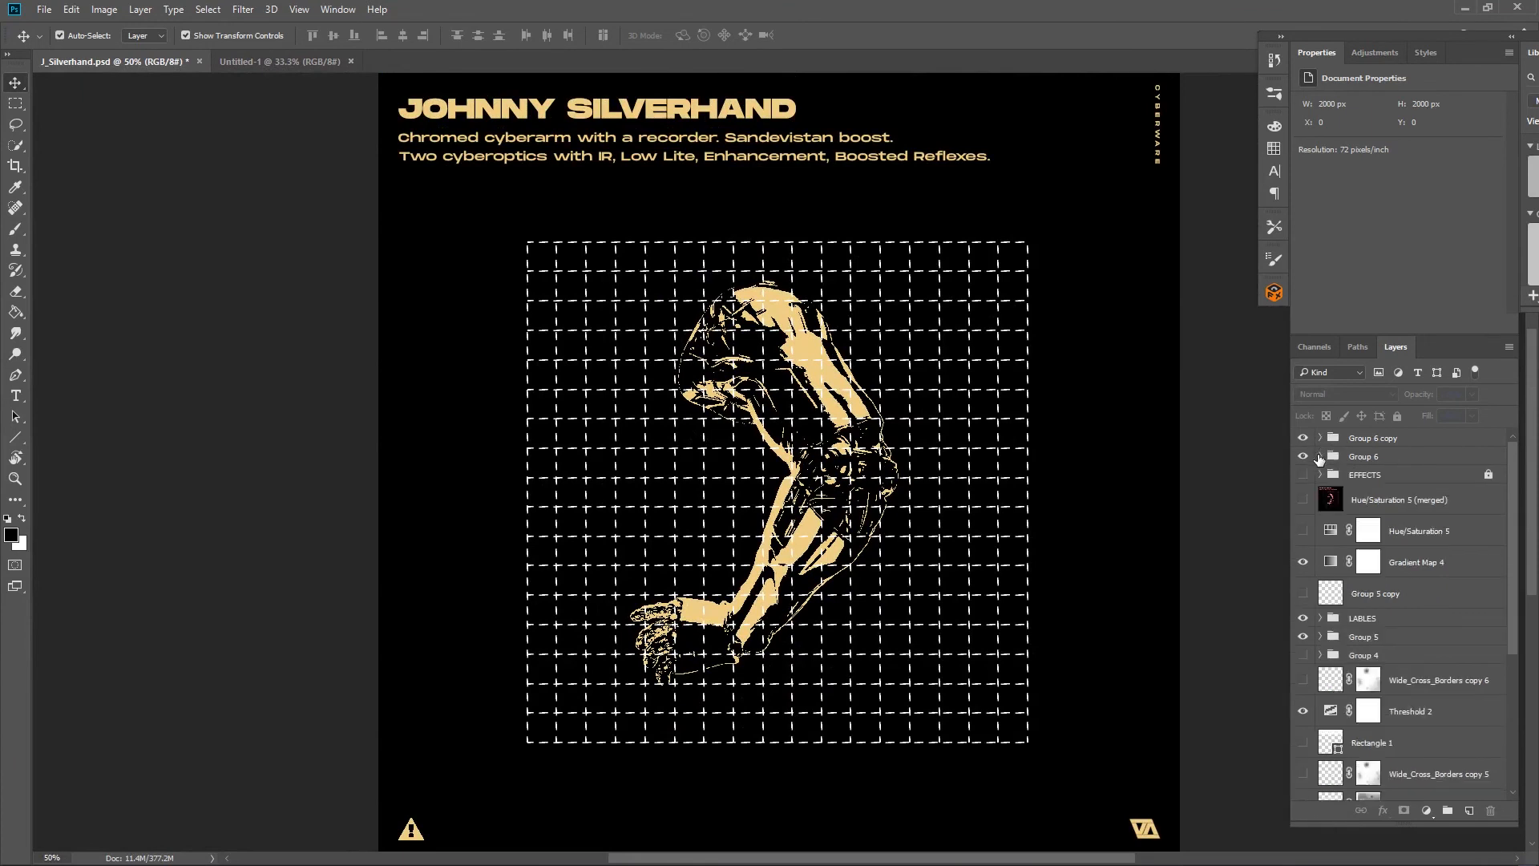
left_click(1387, 457)
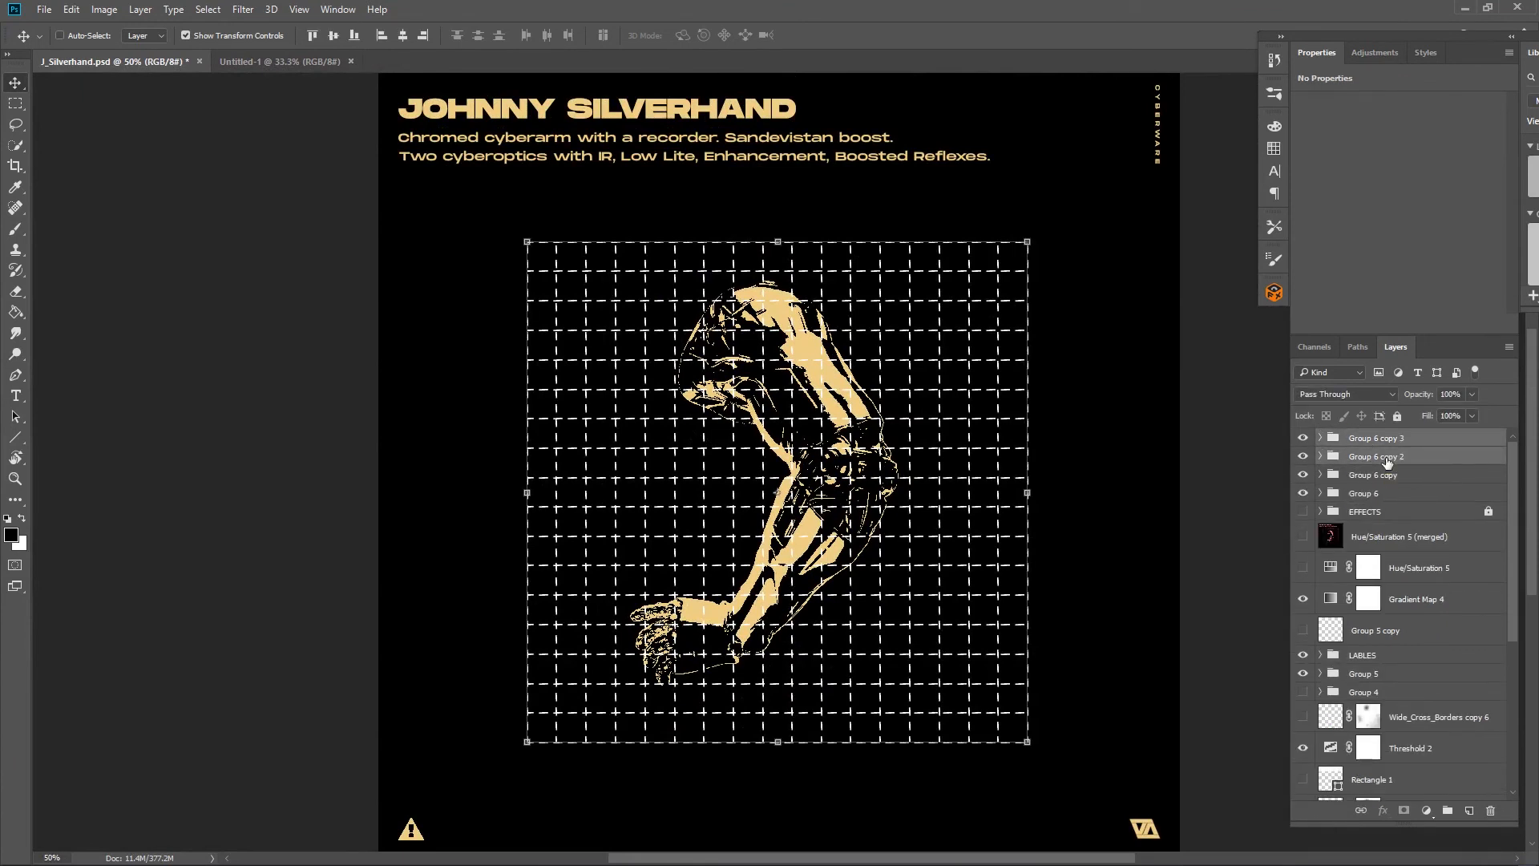
key("ctrl+e")
left_click_drag(1378, 449, 1409, 768)
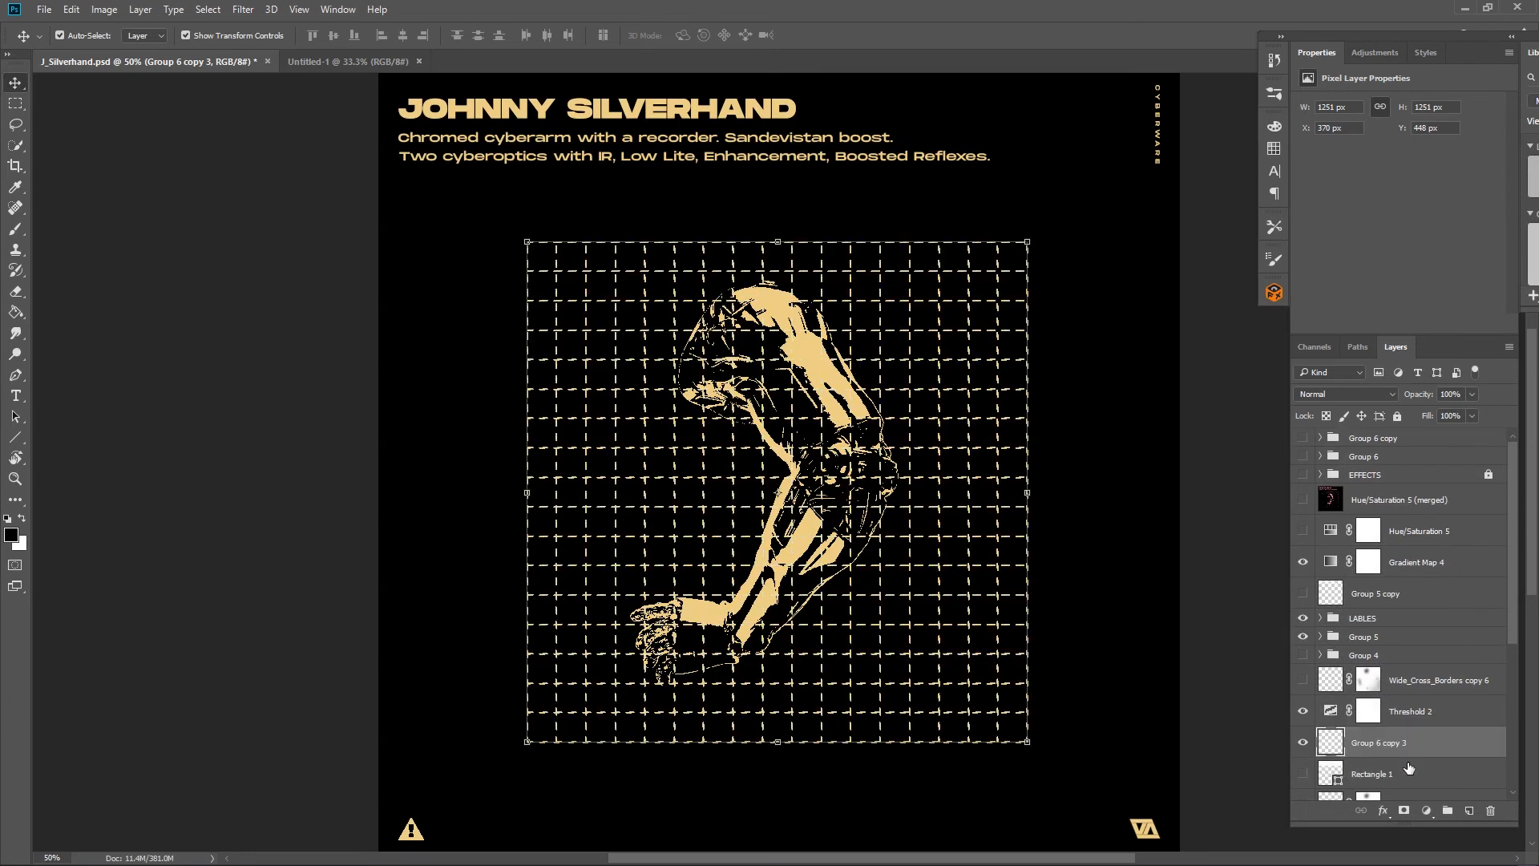
left_click(1303, 714)
left_click(1303, 714)
- Add a layer mask to the merged grid and fade patches near its upper-left and lower-left corners with a black 29% opacity brush
left_click(1403, 811)
key("b")
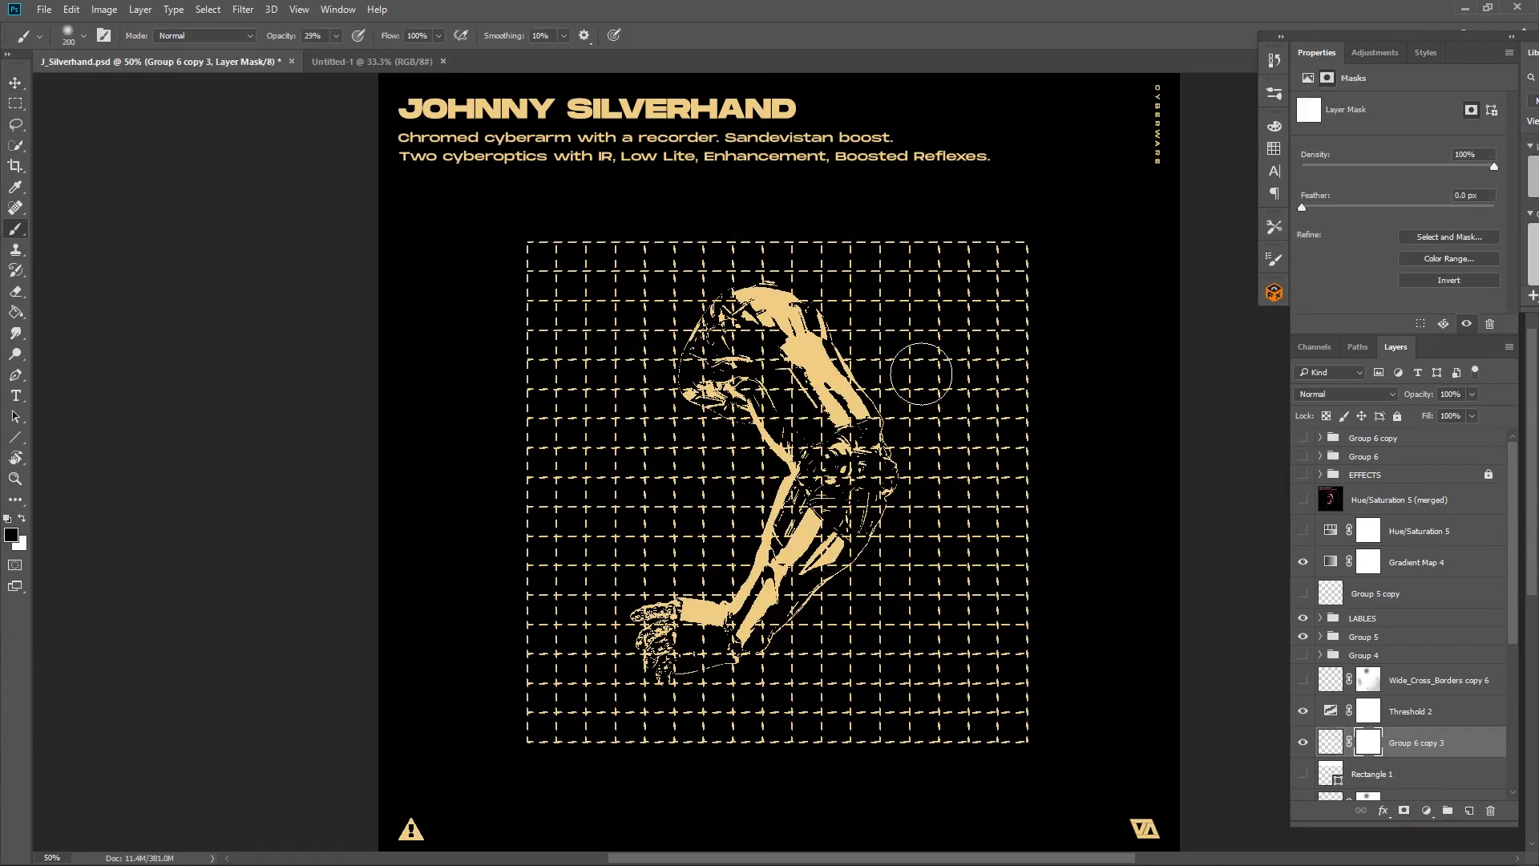
left_click_drag(589, 279, 584, 302)
key("bracketright")
key("bracketright")
key("bracketright")
key("bracketright")
key("bracketright")
left_click(575, 679)
left_click(595, 685)
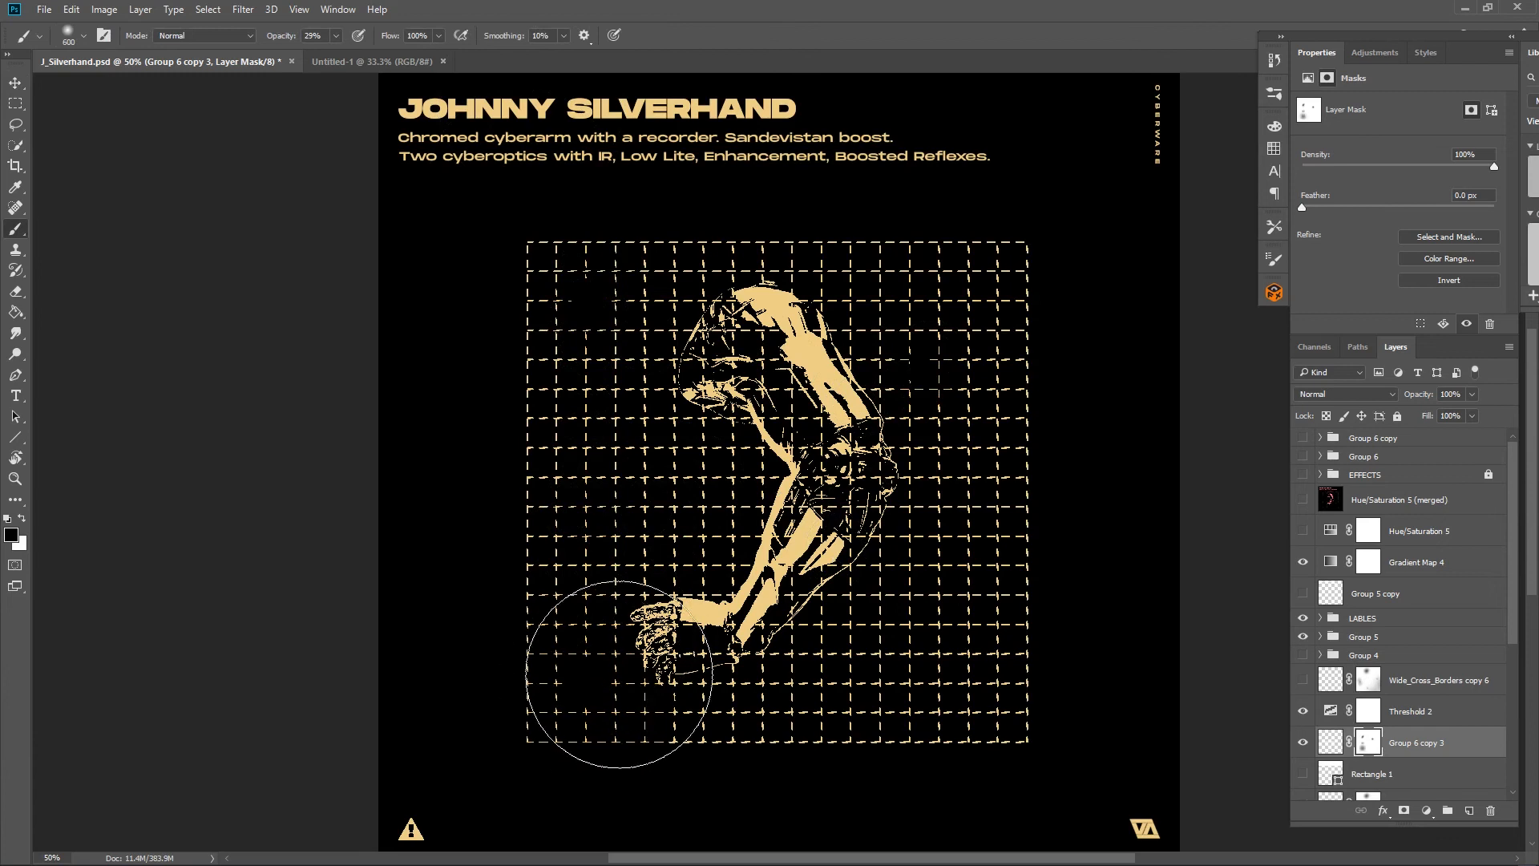
- Soften broad areas of the grid on its mask with the brush enlarged to 1200 px
left_click(966, 733)
key("bracketright")
key("bracketright")
key("bracketright")
key("bracketright")
key("bracketright")
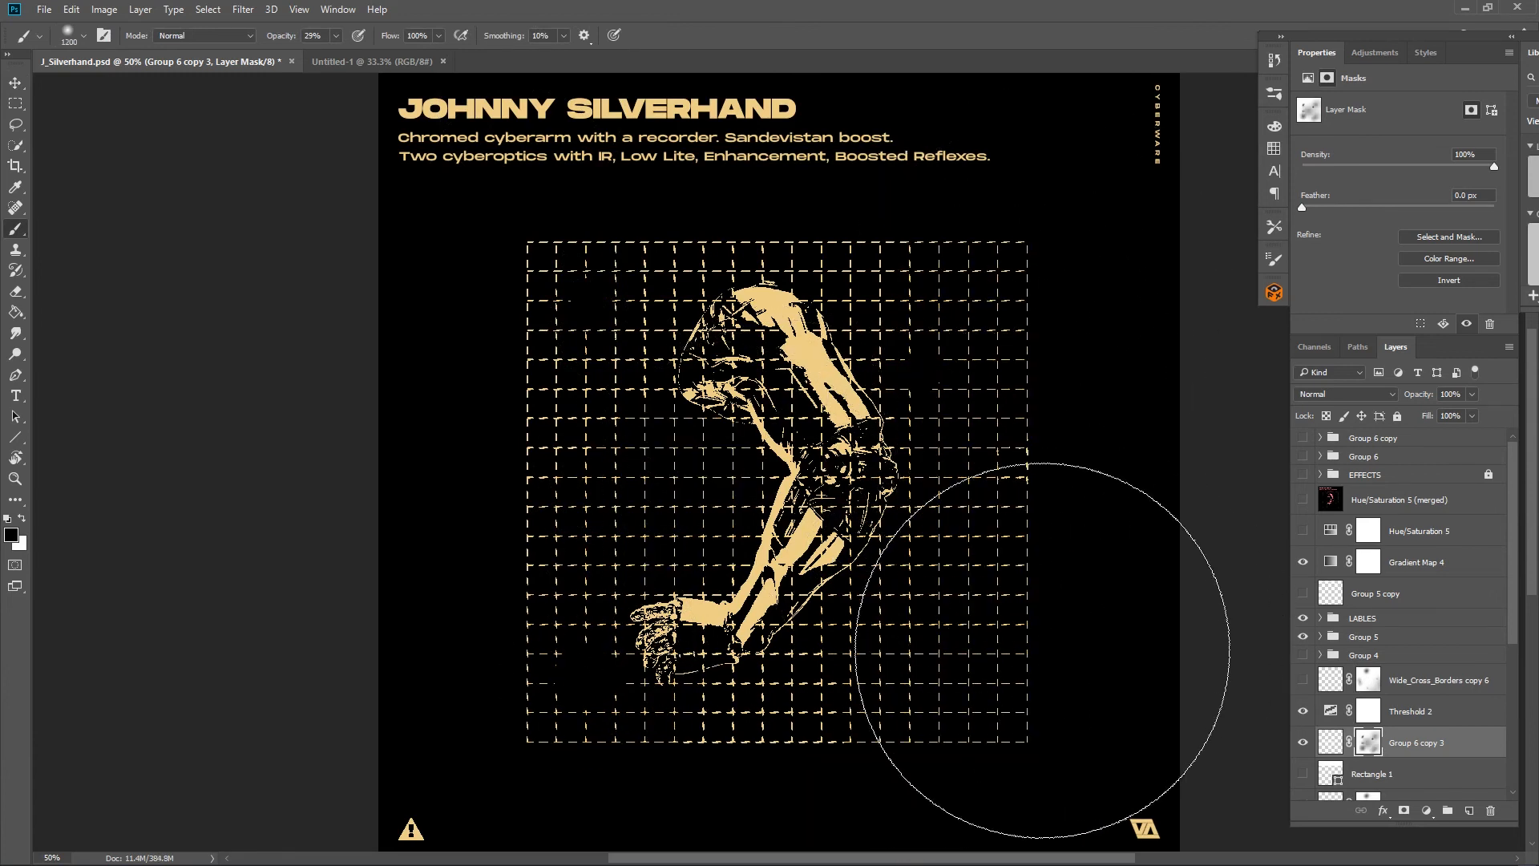
- Fade small grid patches beside the elbow and at the lower right on the mask with a 175 px brush
key("bracketleft")
key("bracketleft")
key("bracketleft")
key("bracketleft")
key("bracketleft")
key("bracketleft")
key("bracketleft")
key("bracketleft")
key("bracketleft")
key("bracketleft")
key("bracketleft")
key("bracketleft")
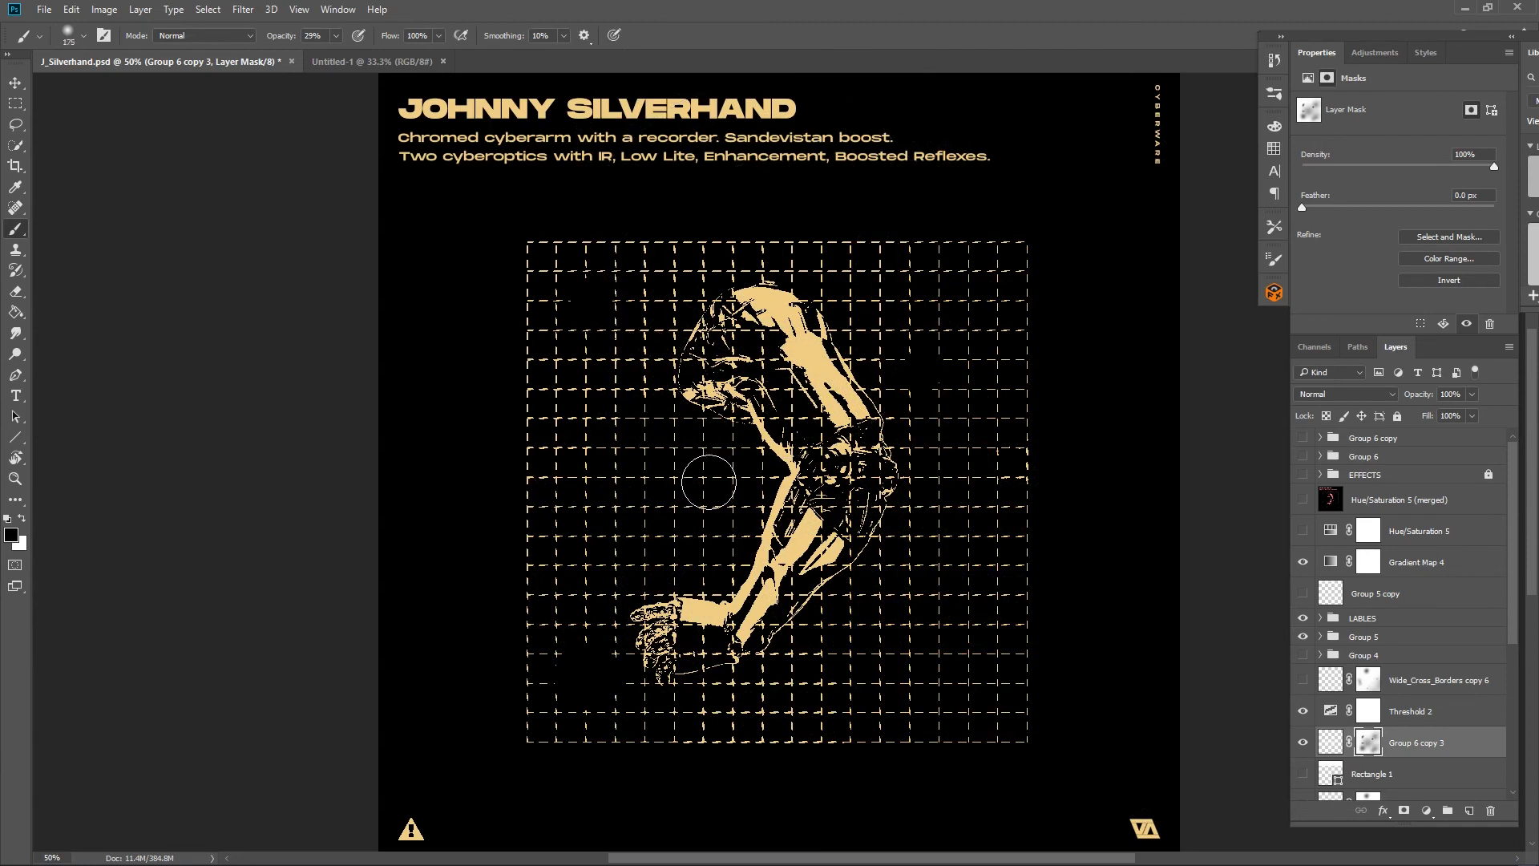
left_click(914, 687)
- Fade the upper and lower parts of the grid's right edge on the mask with a 600 px brush, and deselect the layer
key("bracketright")
key("bracketright")
key("bracketright")
key("bracketright")
key("bracketright")
key("bracketright")
key("bracketright")
key("bracketright")
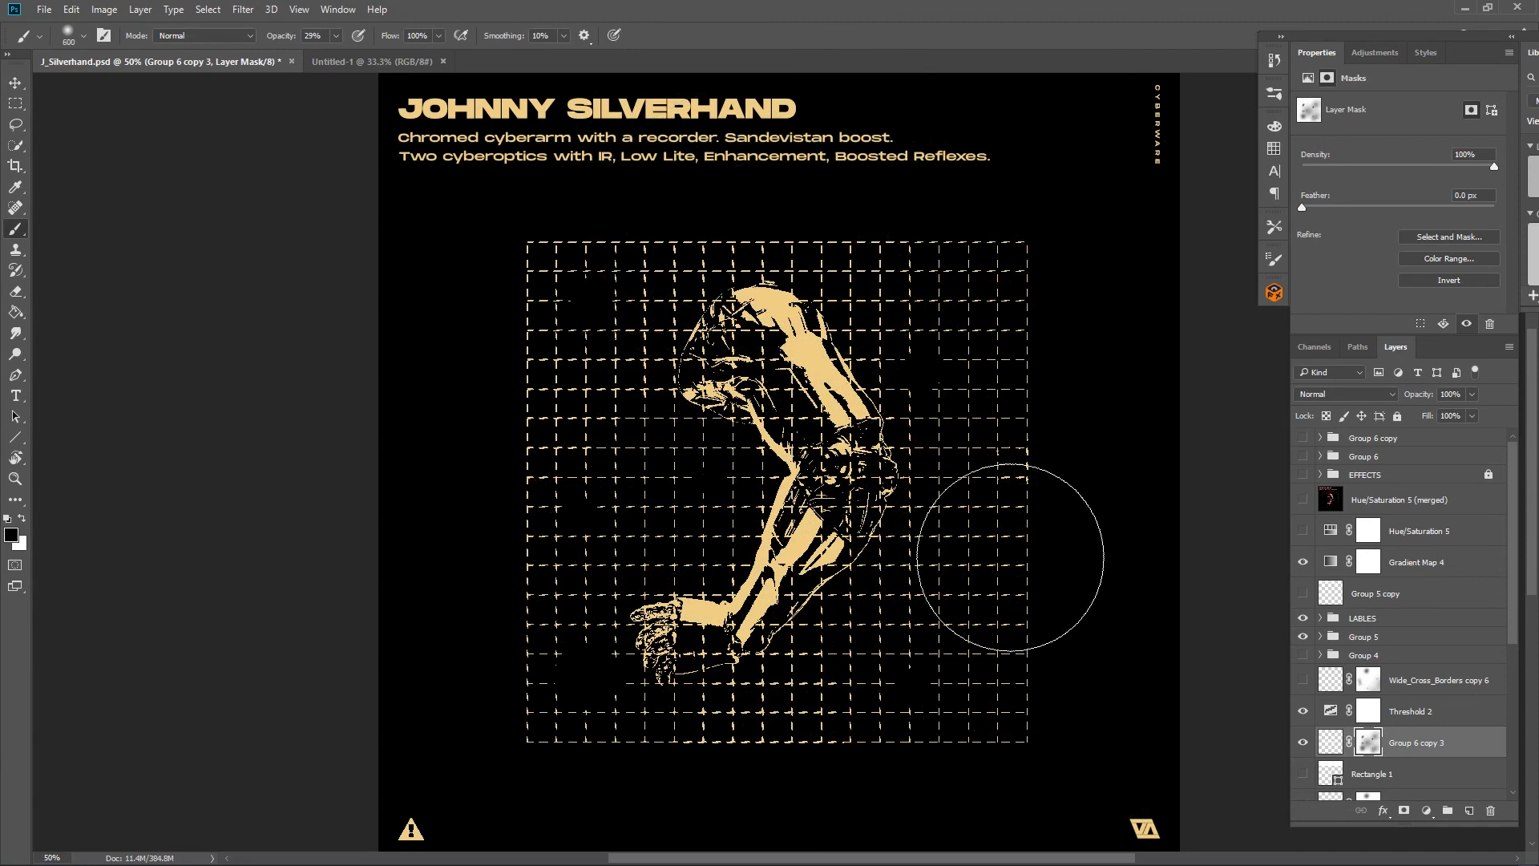
left_click(1055, 350)
mouse_move(1045, 701)
left_mouse_down()
mouse_move(1057, 725)
mouse_move(1040, 696)
left_mouse_up()
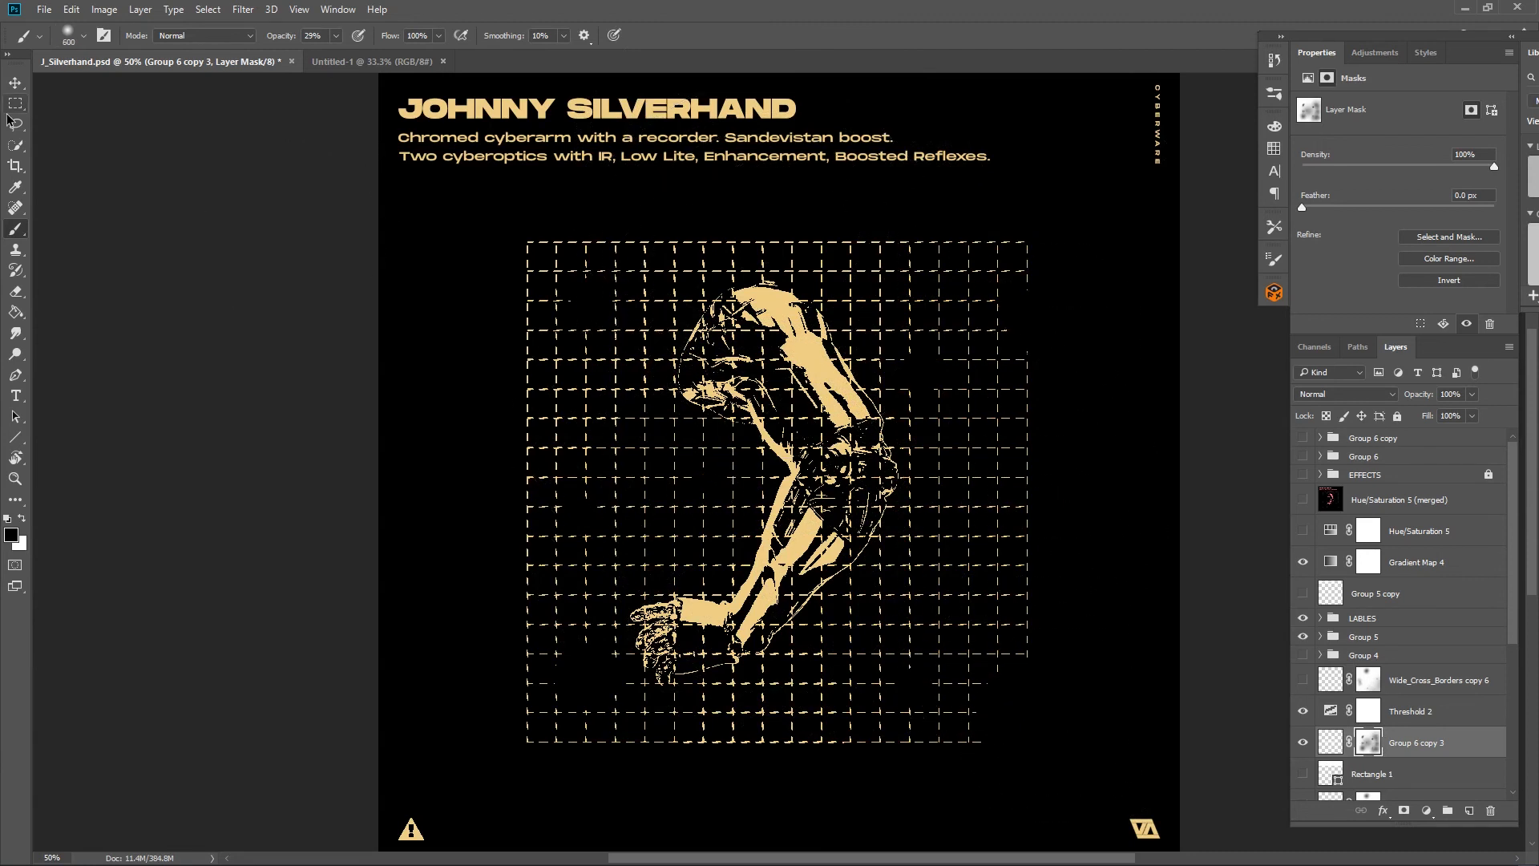
left_click(14, 83)
left_click(156, 225)
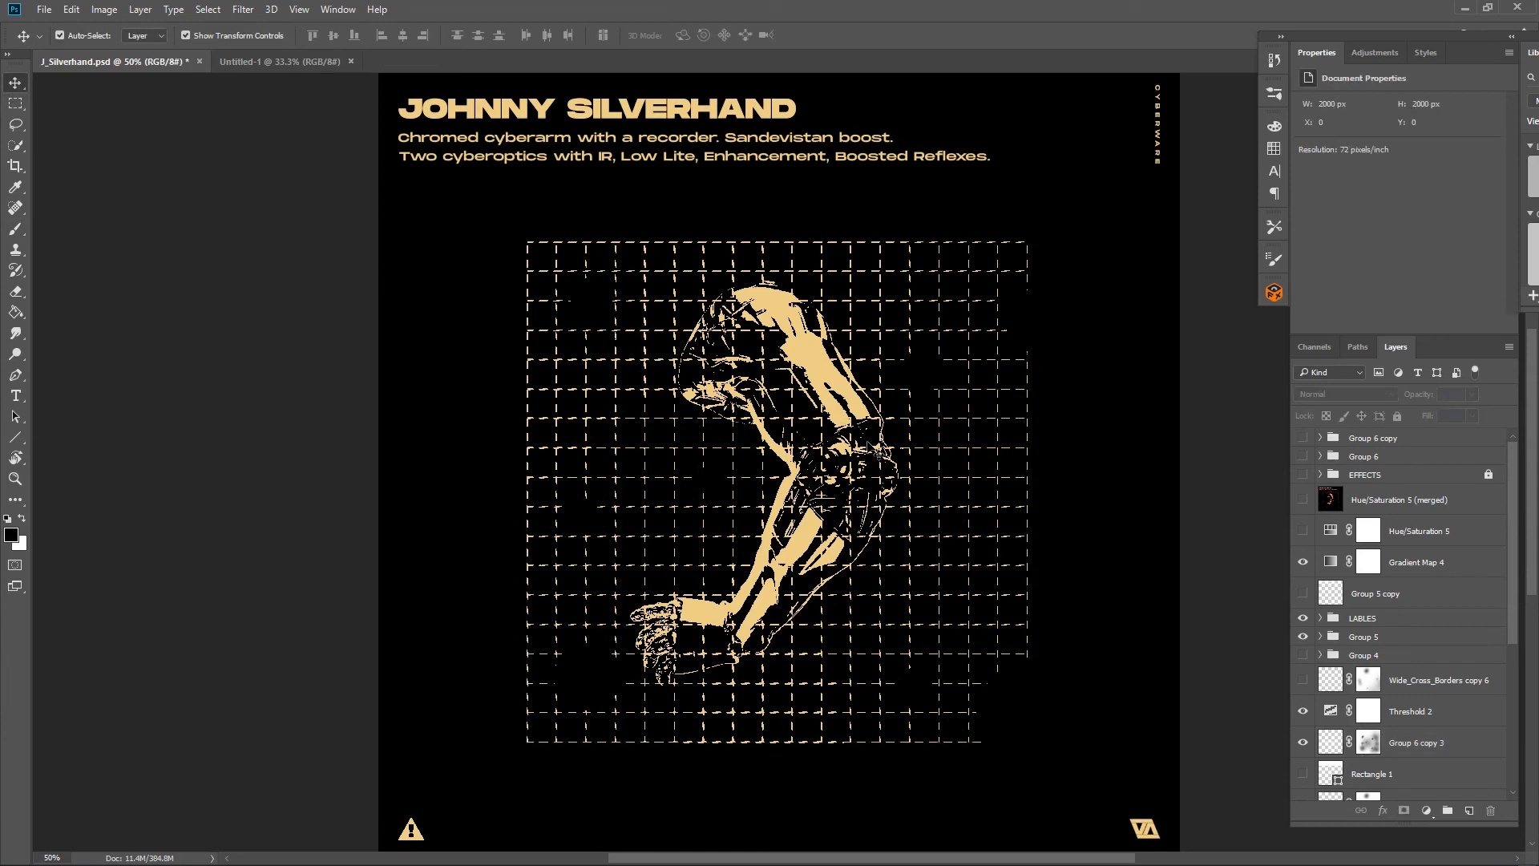
- Try to cover the grid lines over the upper arm by painting black at 29% opacity directly on the grid layer
left_click(1421, 745)
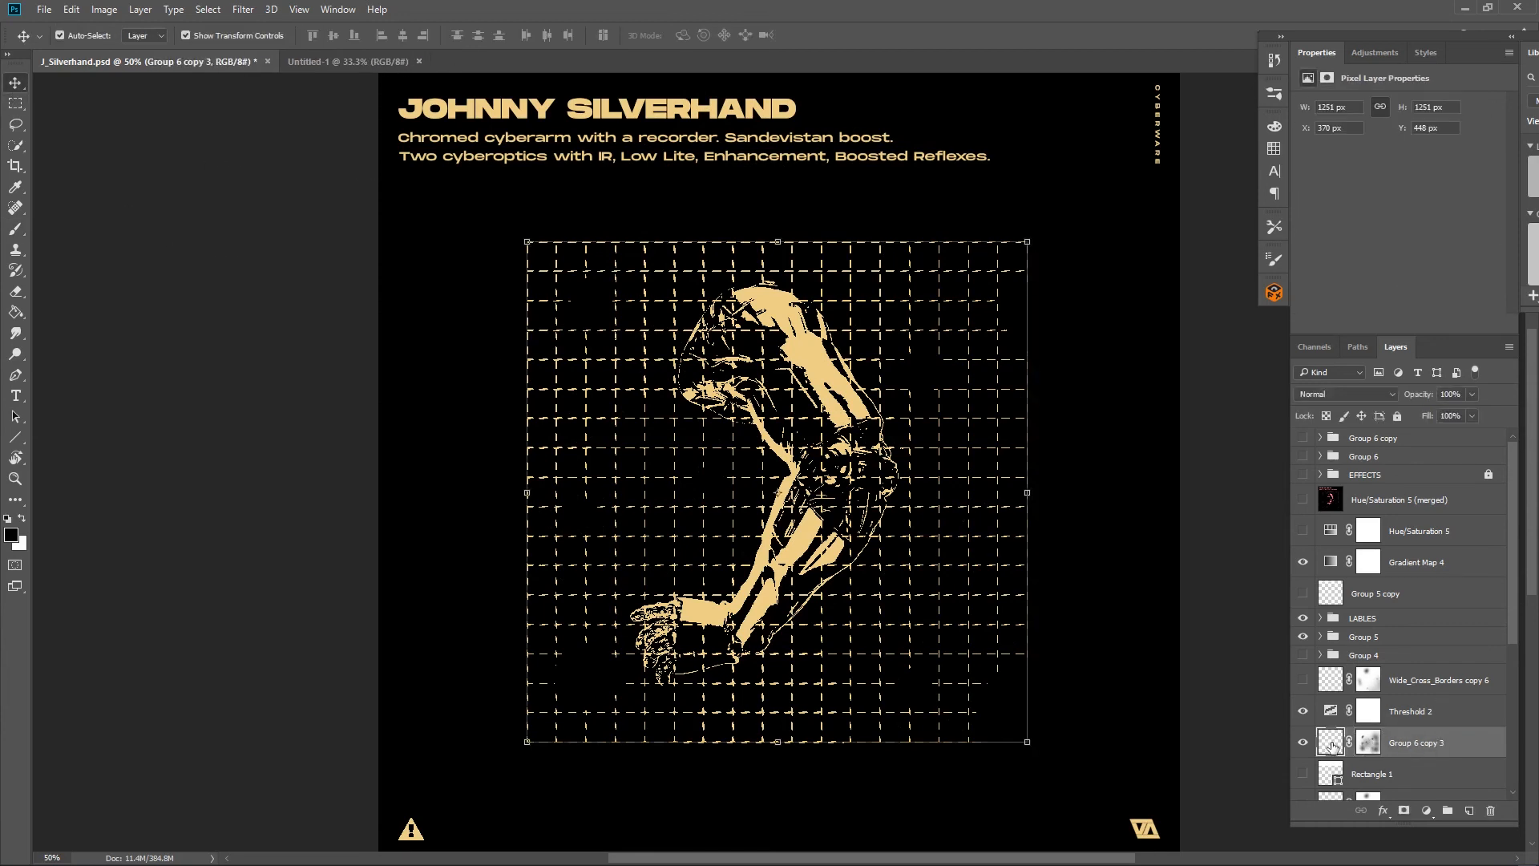
key("b")
key("bracketleft")
key("bracketleft")
key("bracketleft")
key("bracketleft")
key("bracketleft")
key("bracketleft")
key("bracketleft")
key("bracketleft")
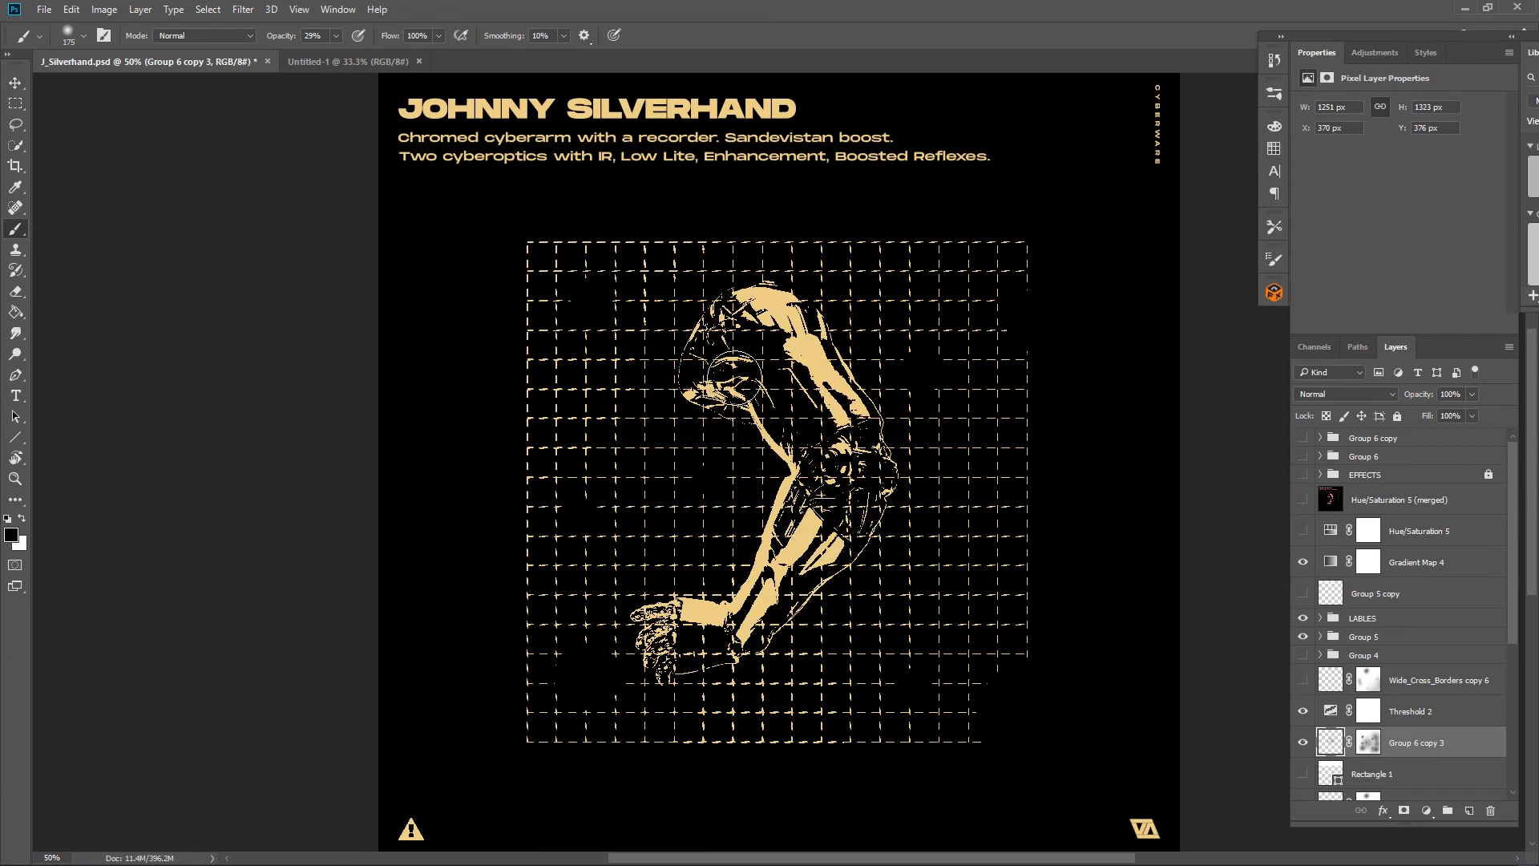
mouse_move(782, 364)
left_mouse_down()
mouse_move(745, 312)
mouse_move(794, 353)
left_mouse_up()
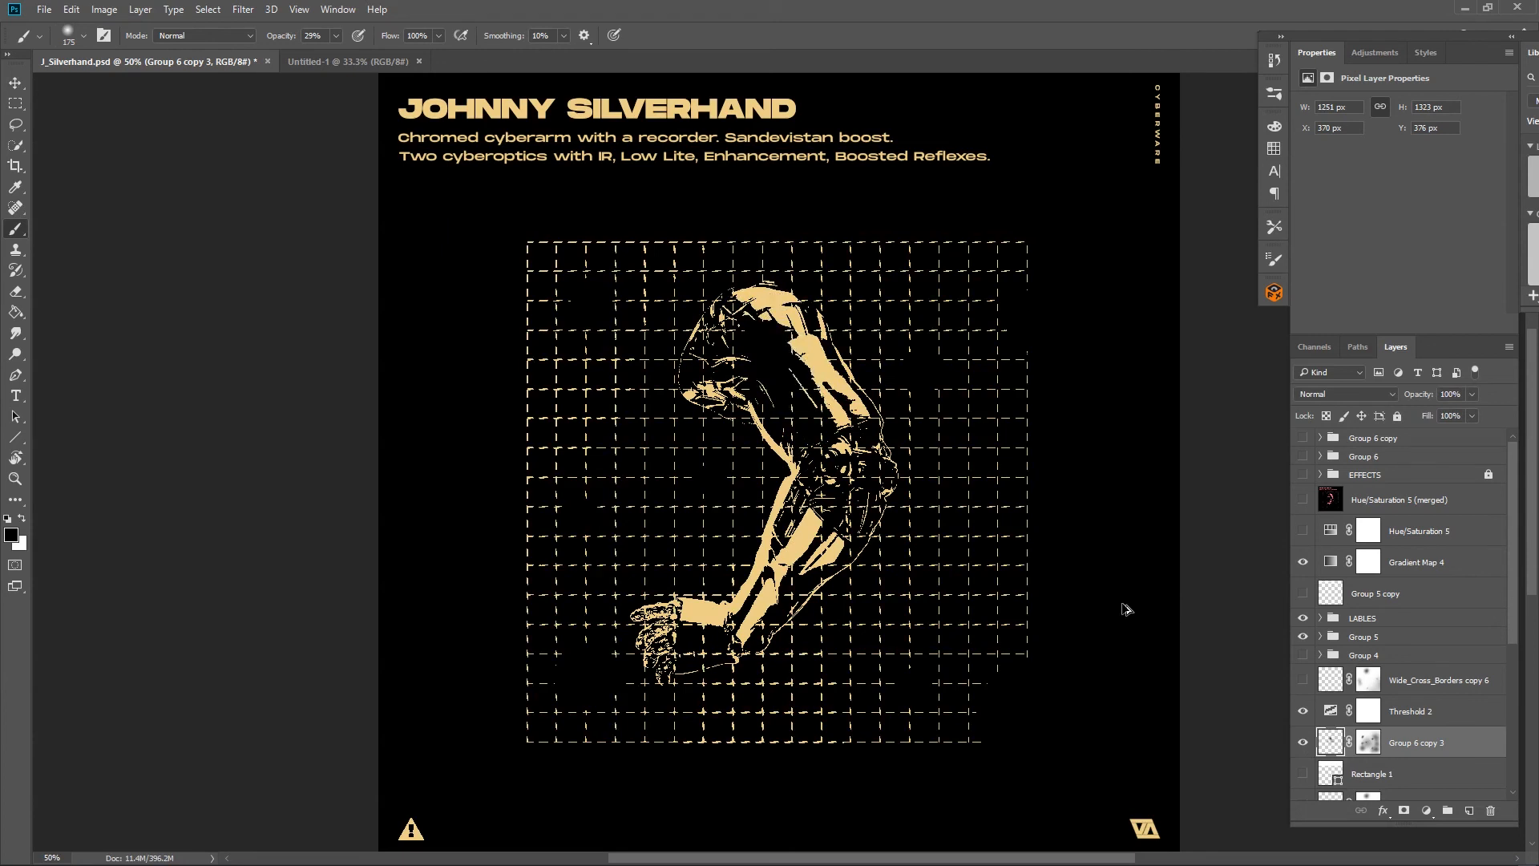
- Mask out the grid lines across the whole arm with a black brush at 100% opacity on the layer mask
key("ctrl+backslash")
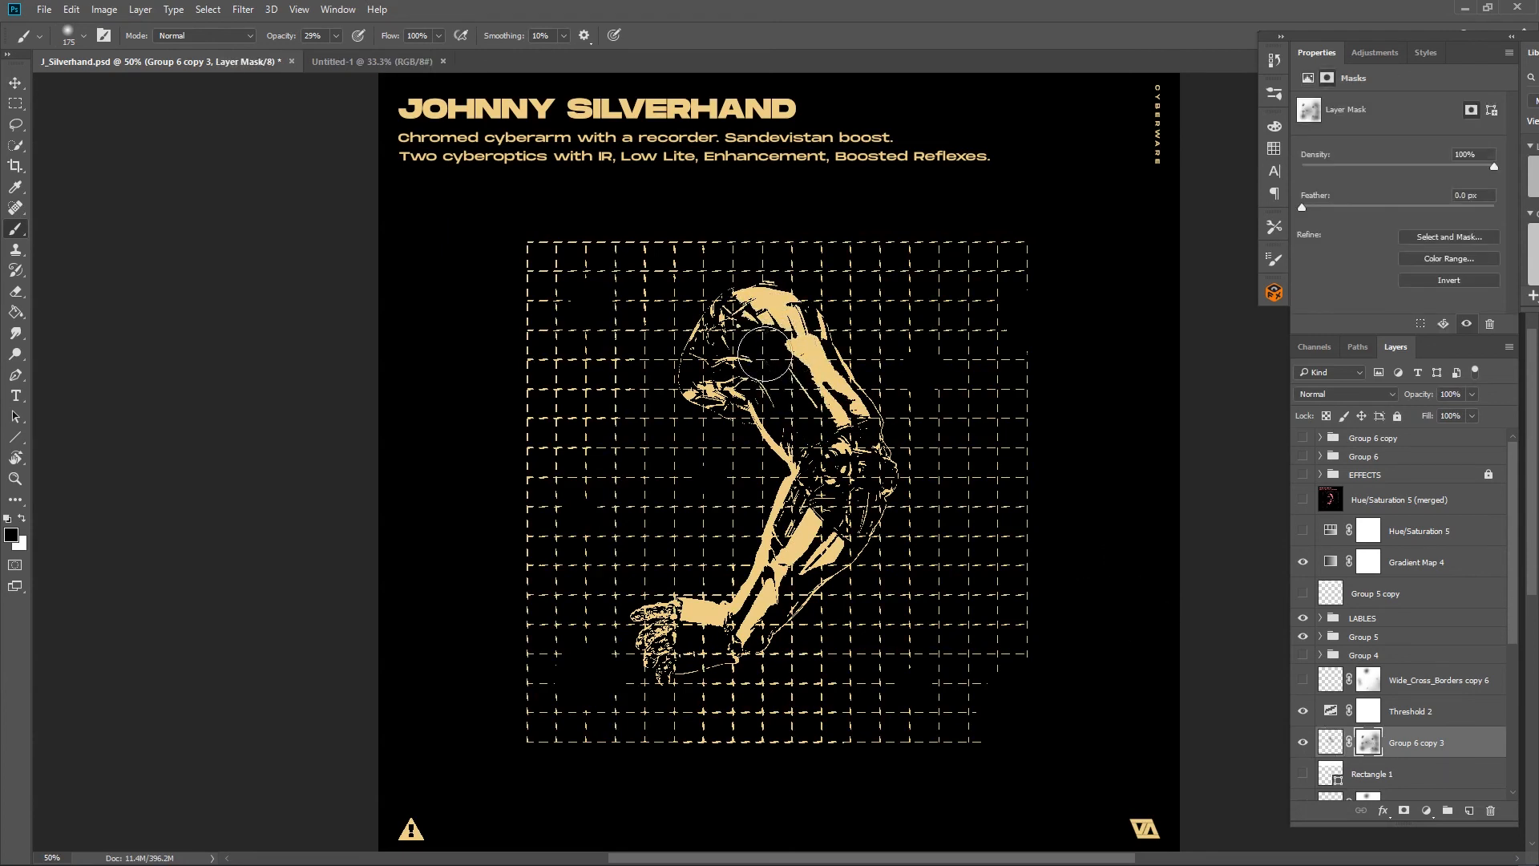
left_click(337, 37)
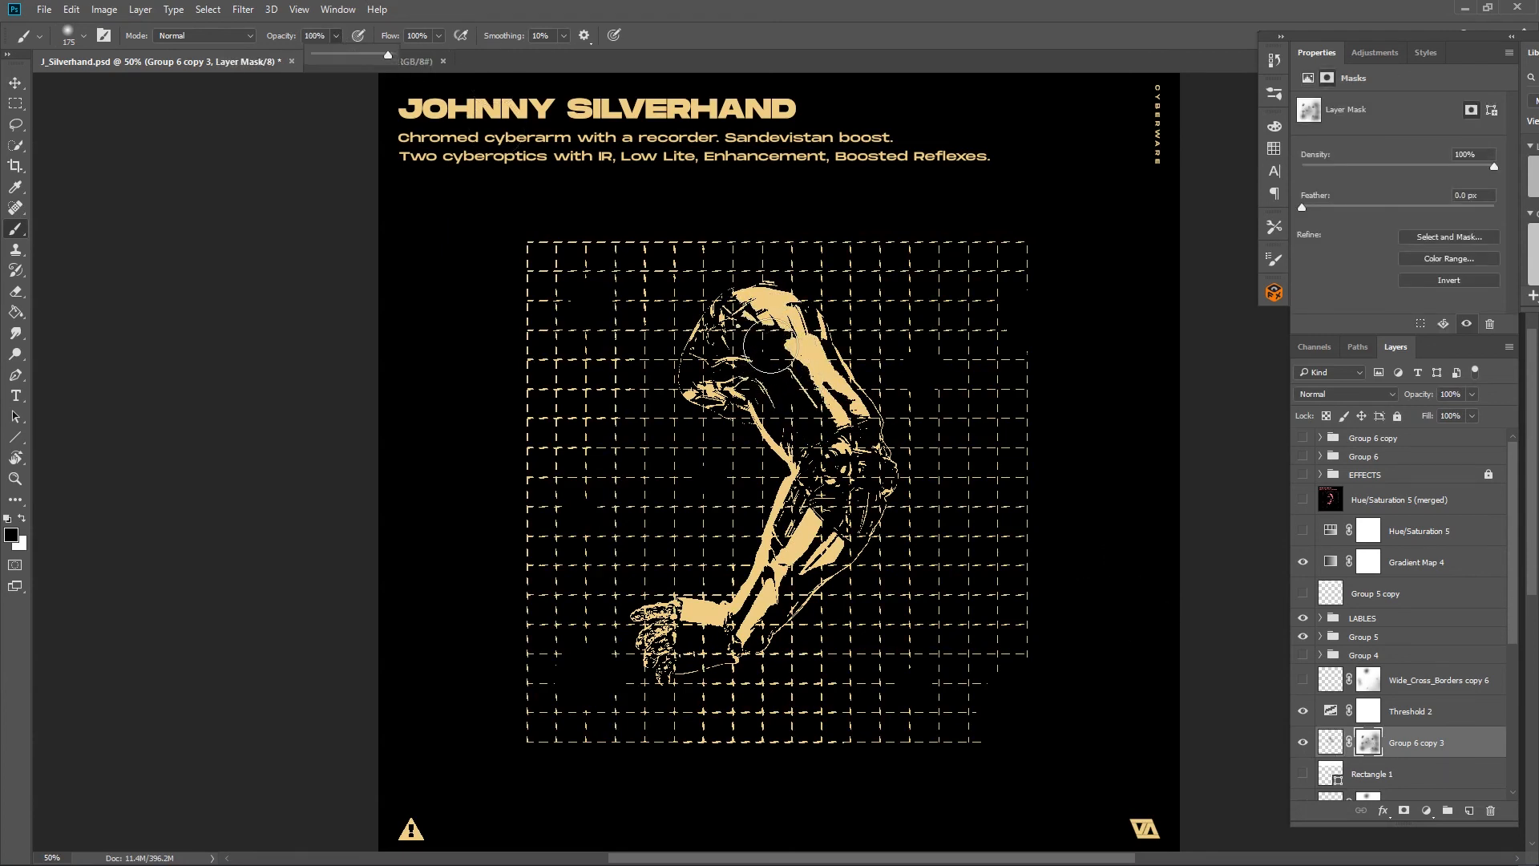
mouse_move(771, 346)
left_mouse_down()
mouse_move(815, 425)
mouse_move(798, 390)
mouse_move(828, 366)
left_mouse_up()
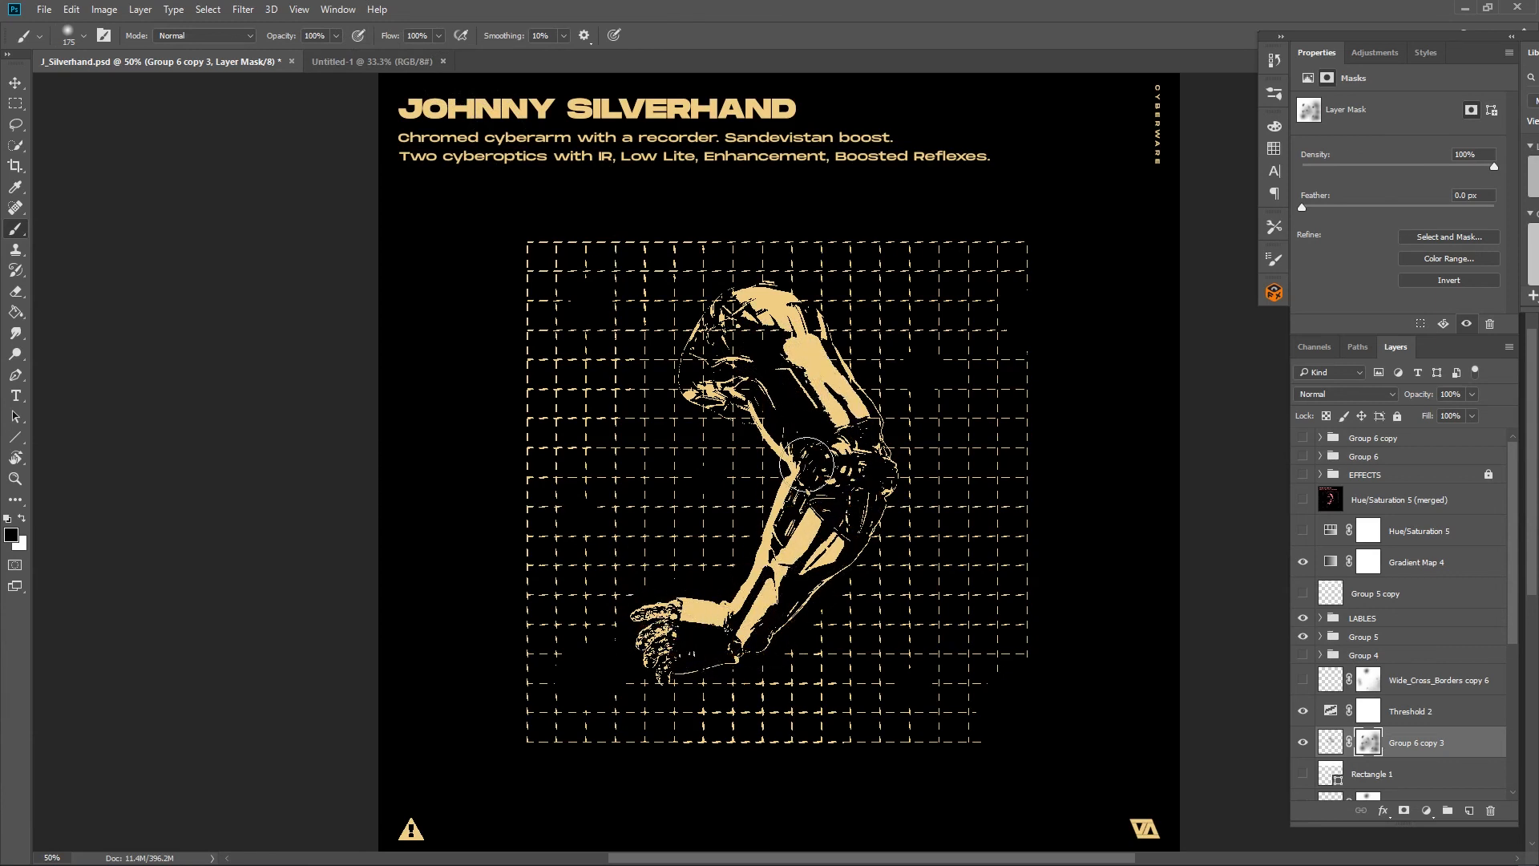
mouse_move(811, 547)
left_mouse_down()
mouse_move(796, 457)
mouse_move(714, 399)
mouse_move(698, 346)
mouse_move(730, 298)
mouse_move(803, 304)
mouse_move(899, 461)
mouse_move(841, 569)
mouse_move(772, 378)
mouse_move(784, 296)
mouse_move(752, 286)
mouse_move(704, 414)
left_mouse_up()
key("v")
left_click(156, 253)
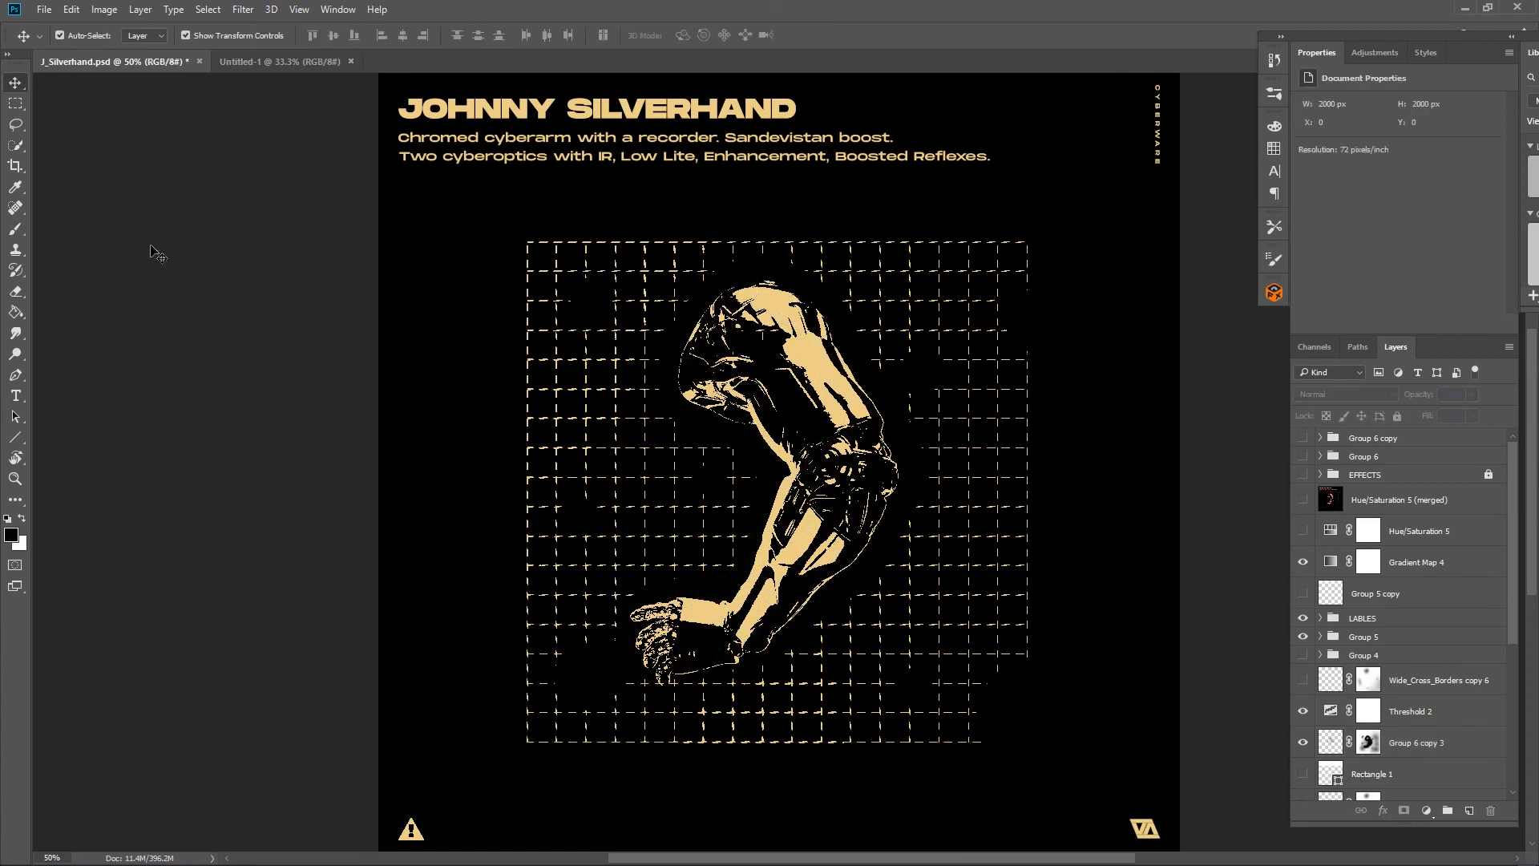
- Hide the new grid layer Group 6 copy 3 and show the masked Group 4 grid and Wide_Cross_Borders copy 5 instead
scroll(1302, 748, "down", 2)
left_click(1303, 668)
left_click(1303, 763)
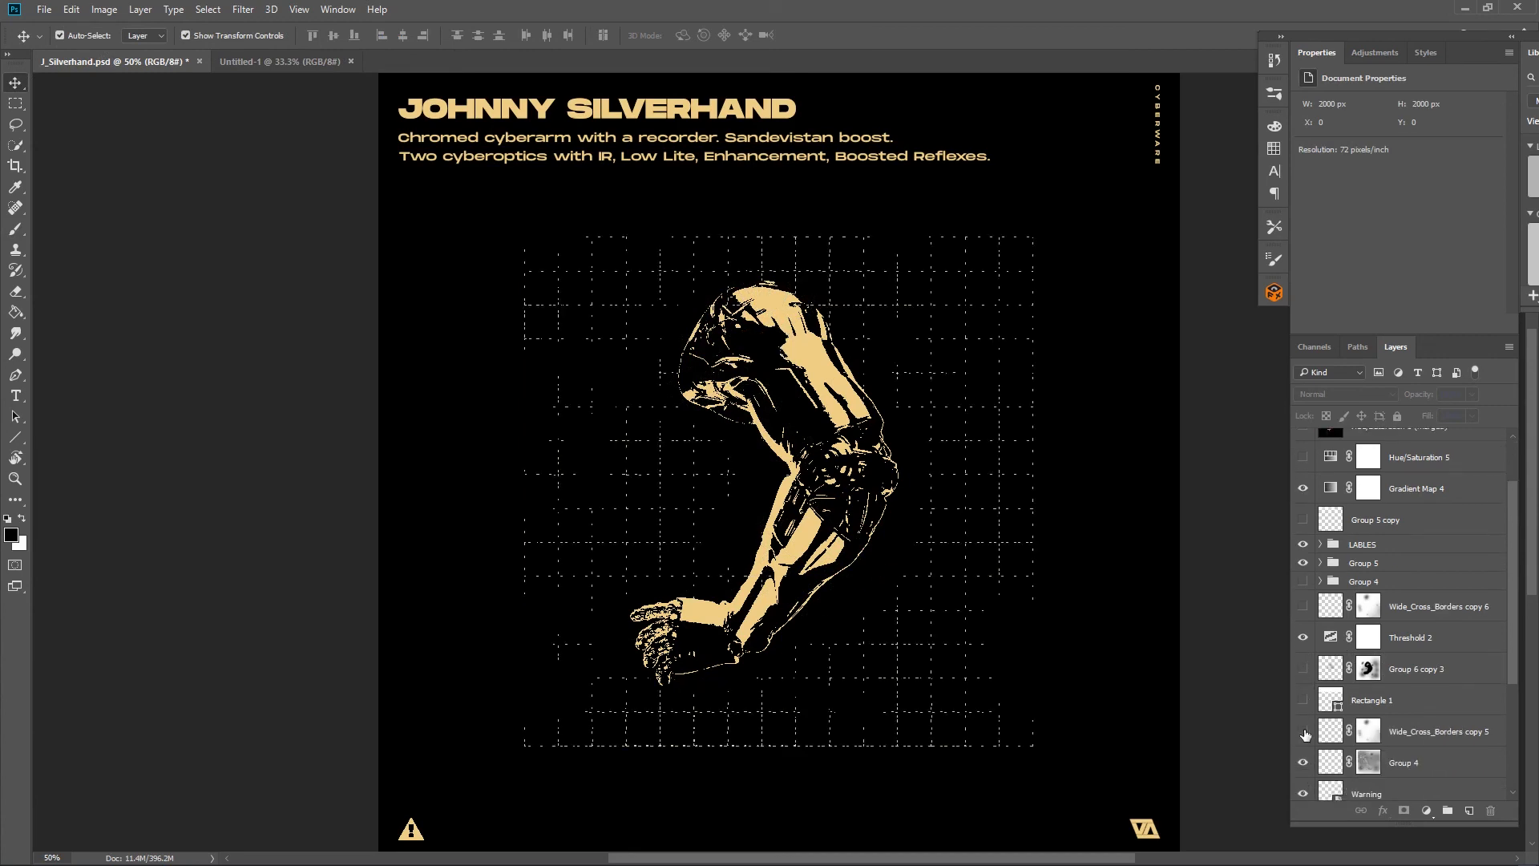
left_click(1303, 732)
left_click(1303, 700)
left_click(1303, 700)
scroll(1341, 639, "up", 2)
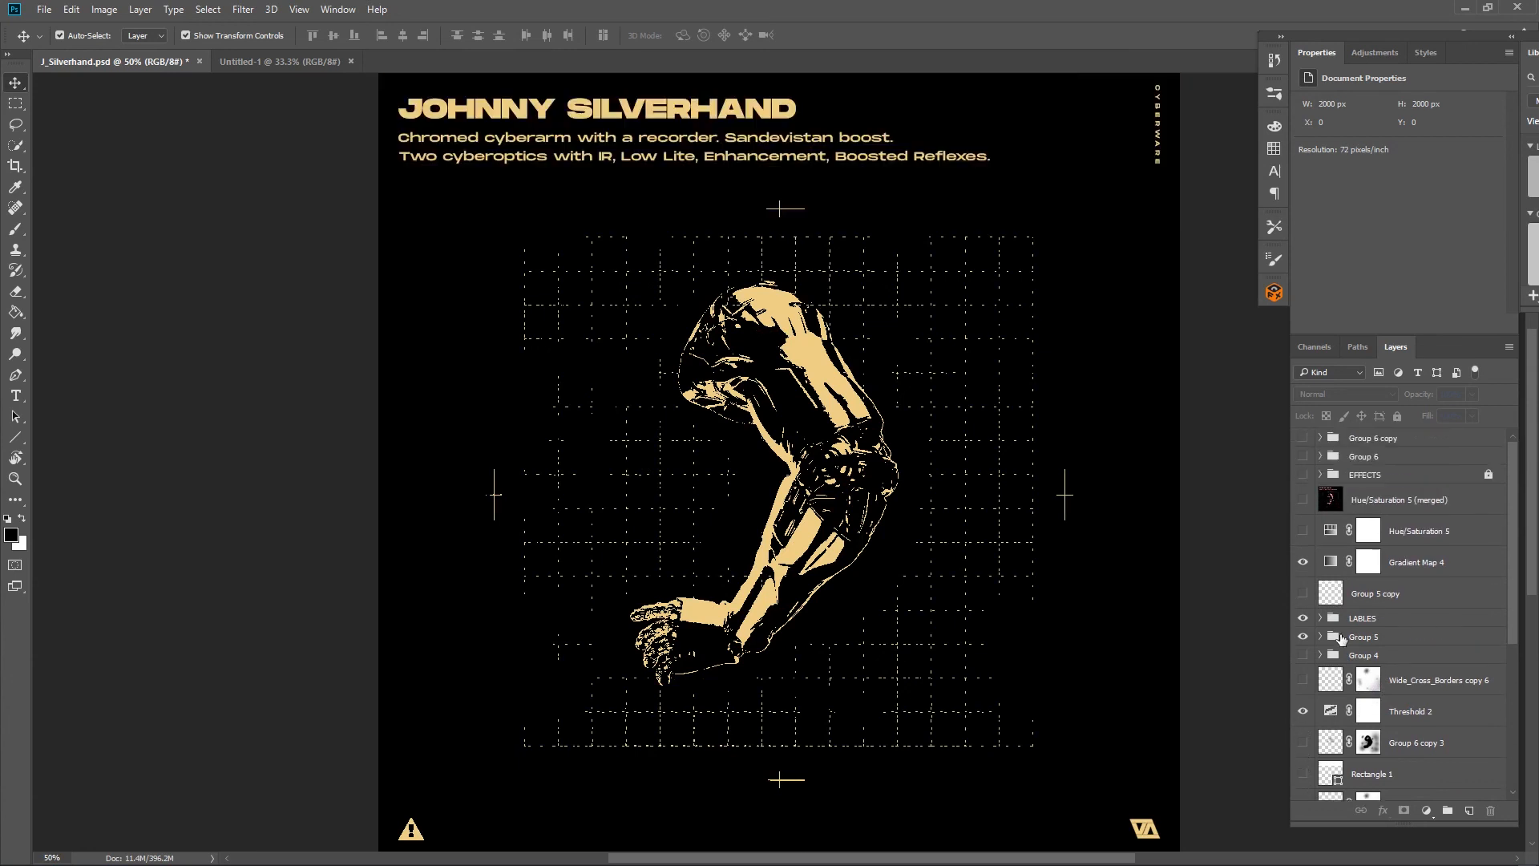
- Show the Hue/Saturation 5 adjustment layer and the EFFECTS group to finish the poster's color and texture
left_click(1303, 530)
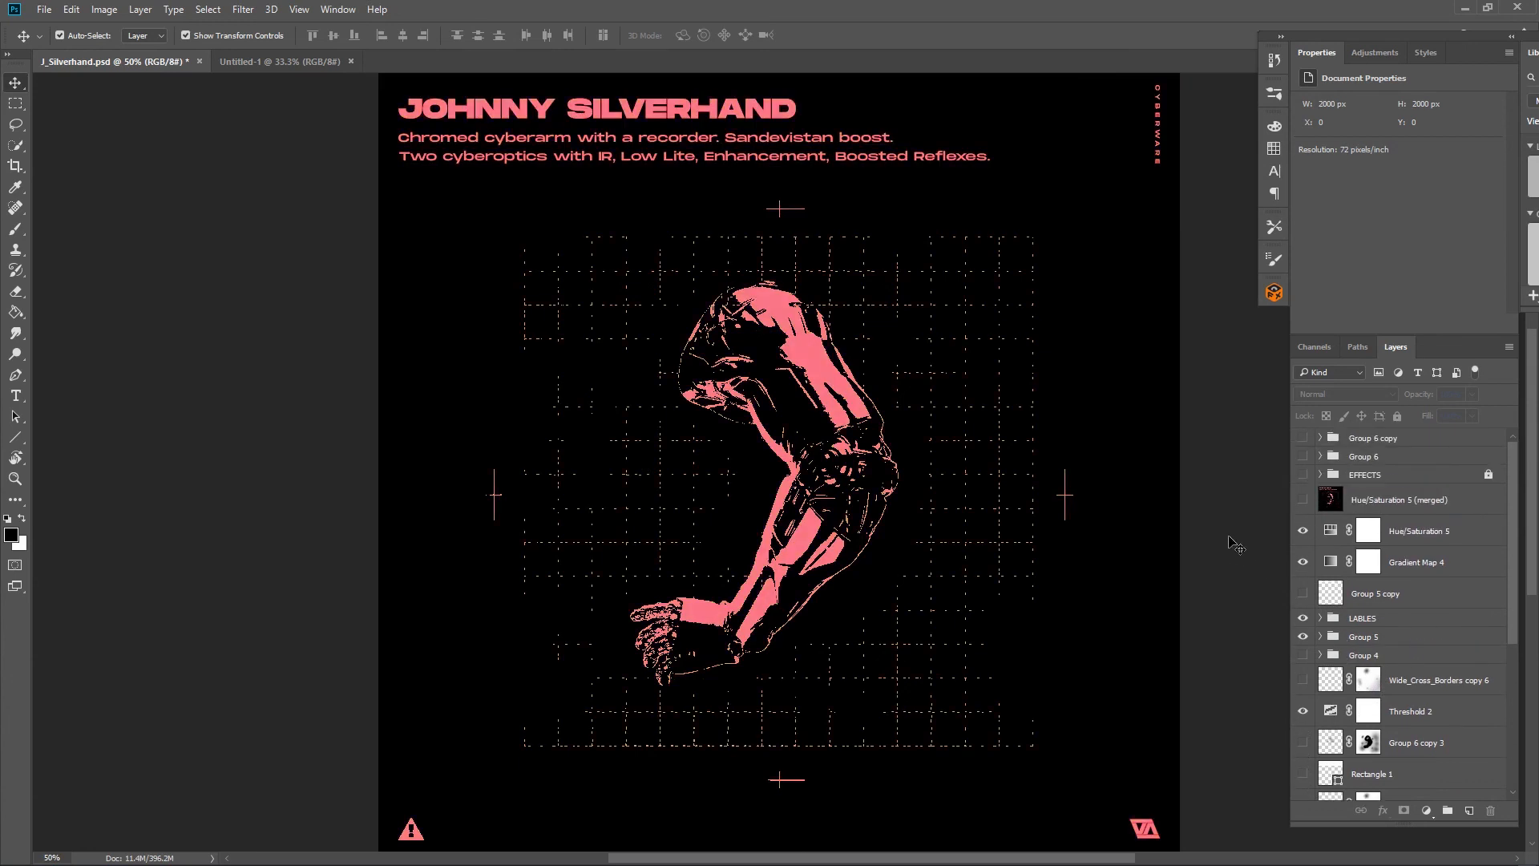
key("ctrl+minus")
key("ctrl+minus")
key("ctrl+plus")
key("ctrl+plus")
key("ctrl+minus")
left_click(1303, 475)
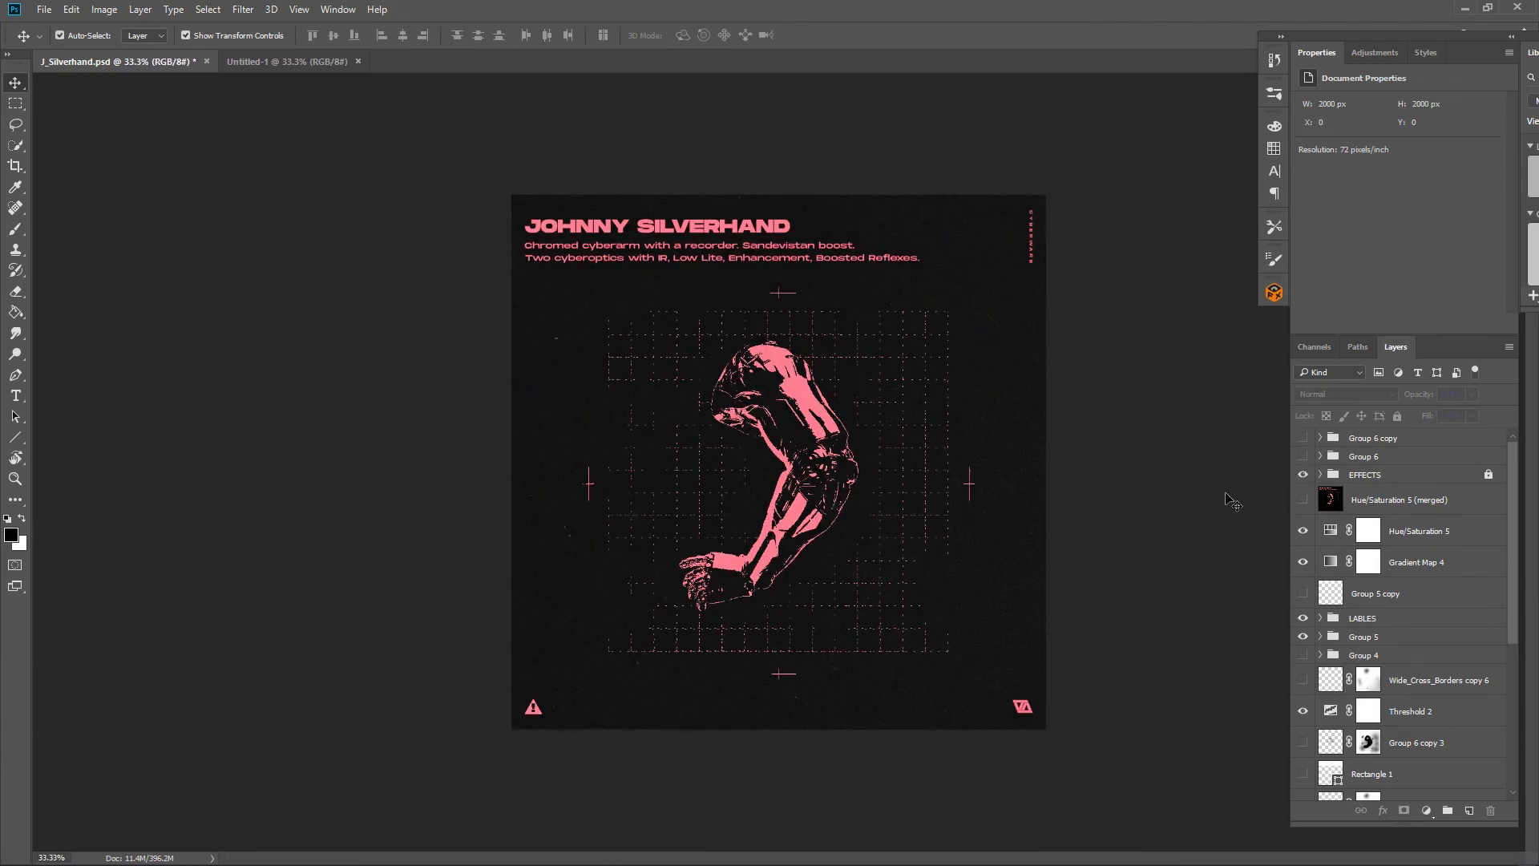